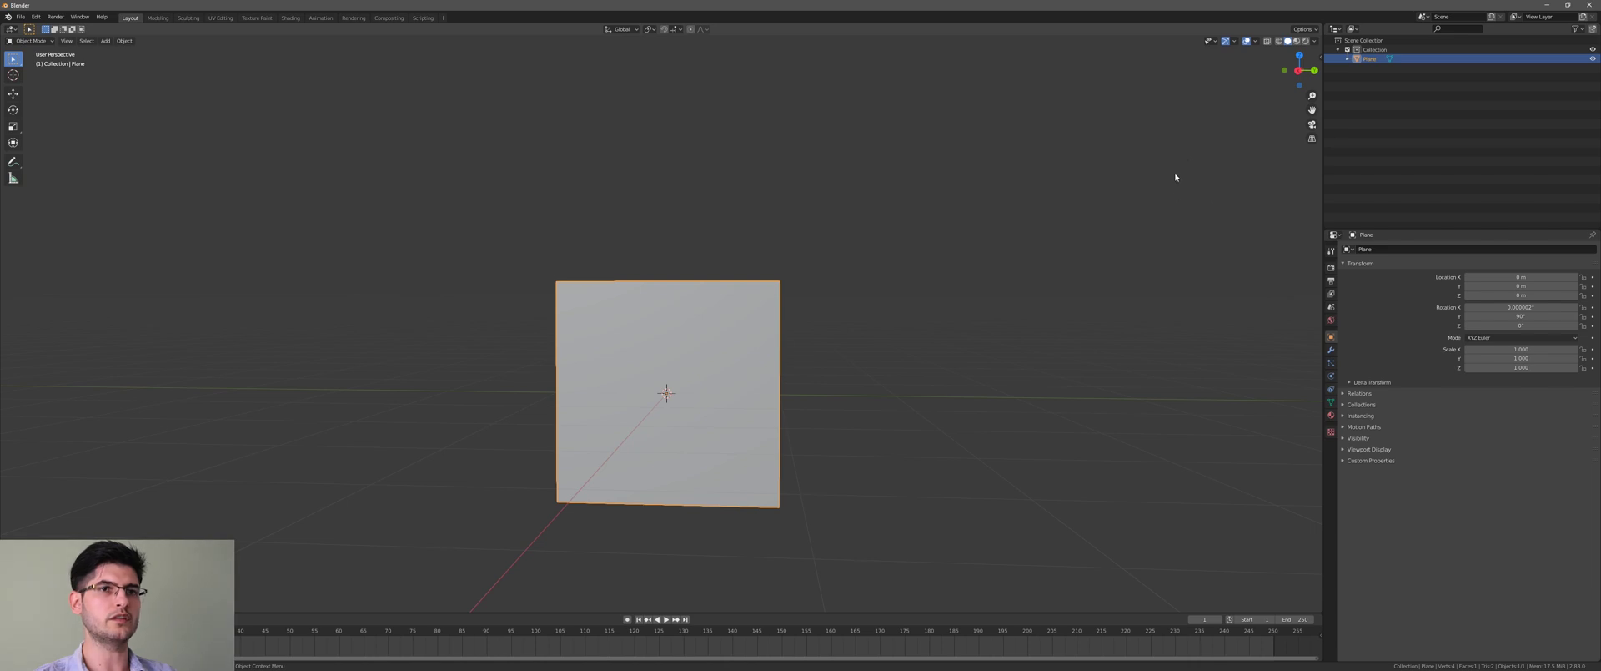
# - Switch the viewport to rendered shading and show the scene's render engine settings
pyautogui.click(1305, 41)
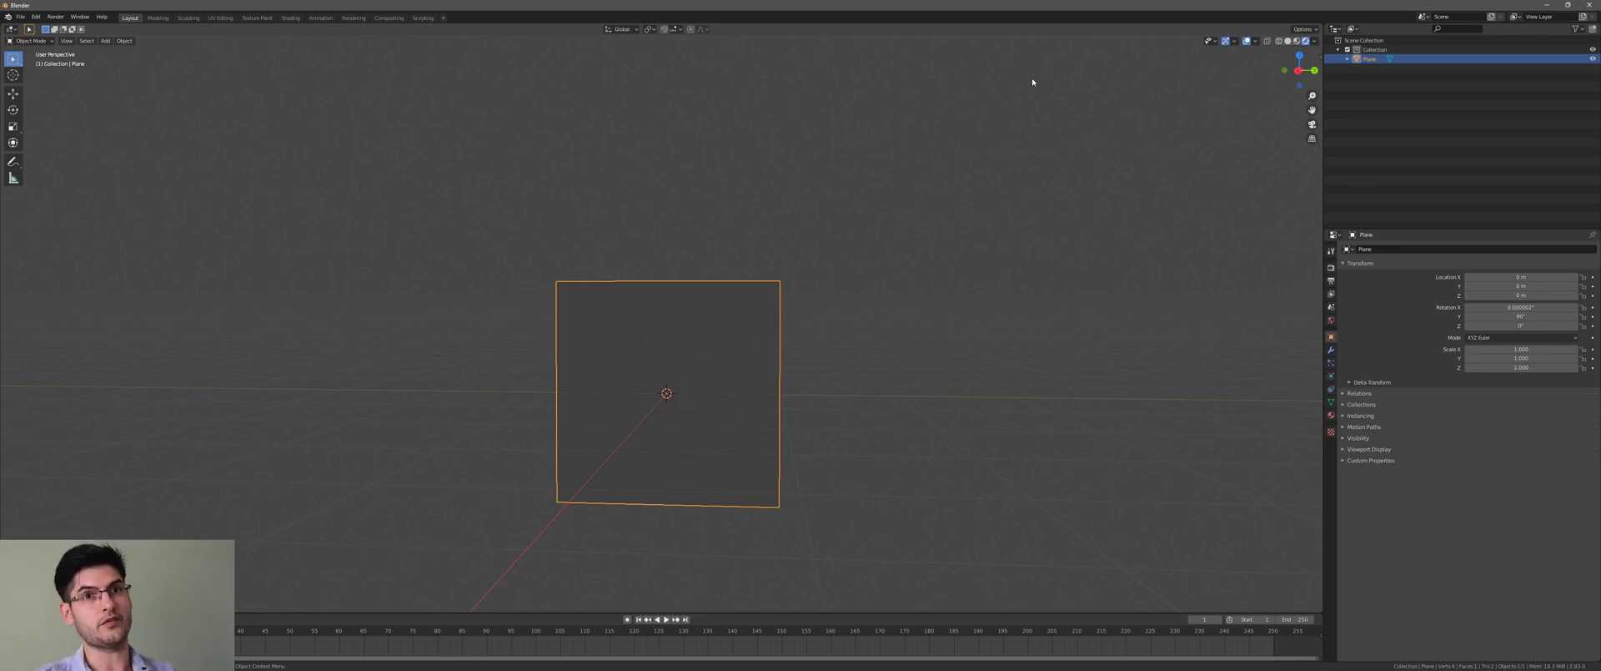
pyautogui.click(1332, 268)
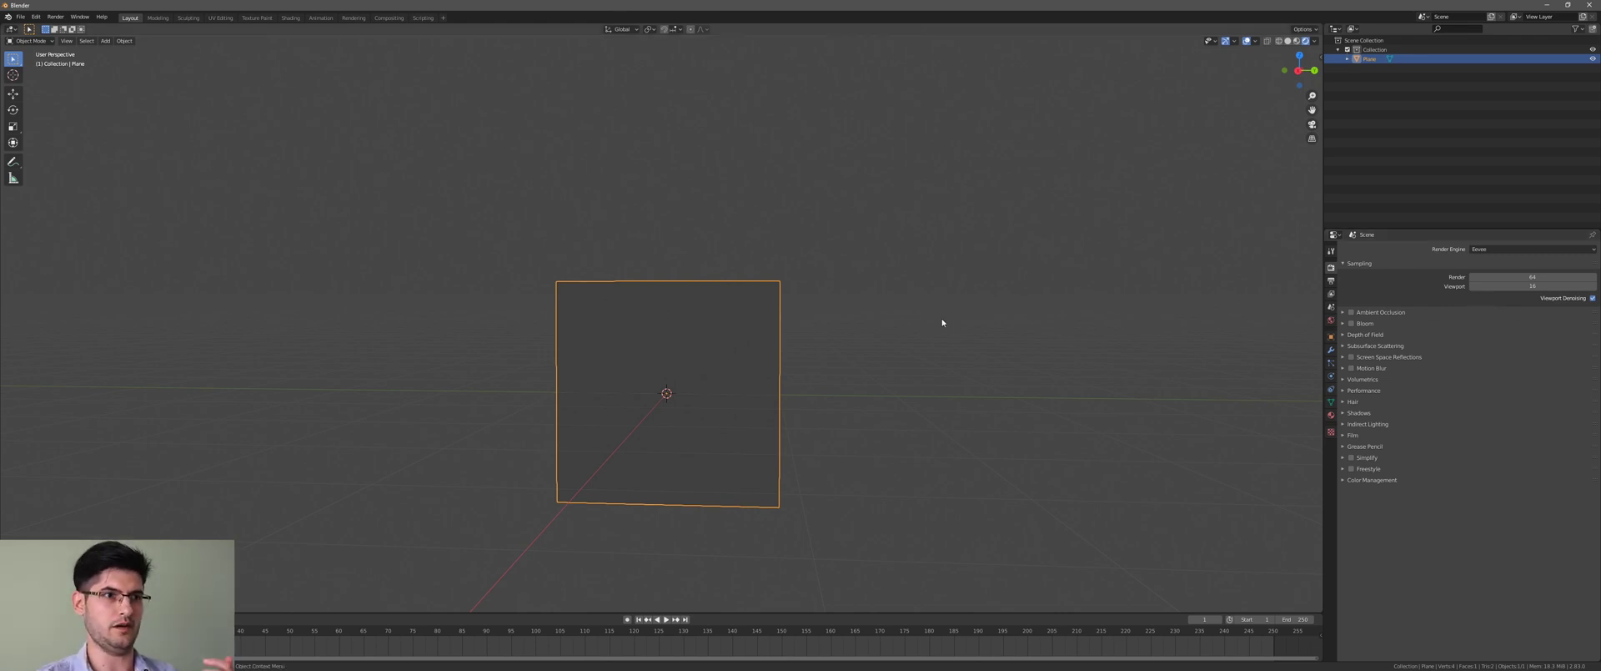
pyautogui.moveTo(943, 303); pyautogui.dragTo(853, 269, button='middle')
pyautogui.moveTo(807, 392); pyautogui.dragTo(1119, 332, button='middle')
# - Create a new material on the plane and name it Fire
pyautogui.click(1332, 417)
pyautogui.click(1409, 289)
pyautogui.doubleClick(1373, 251)
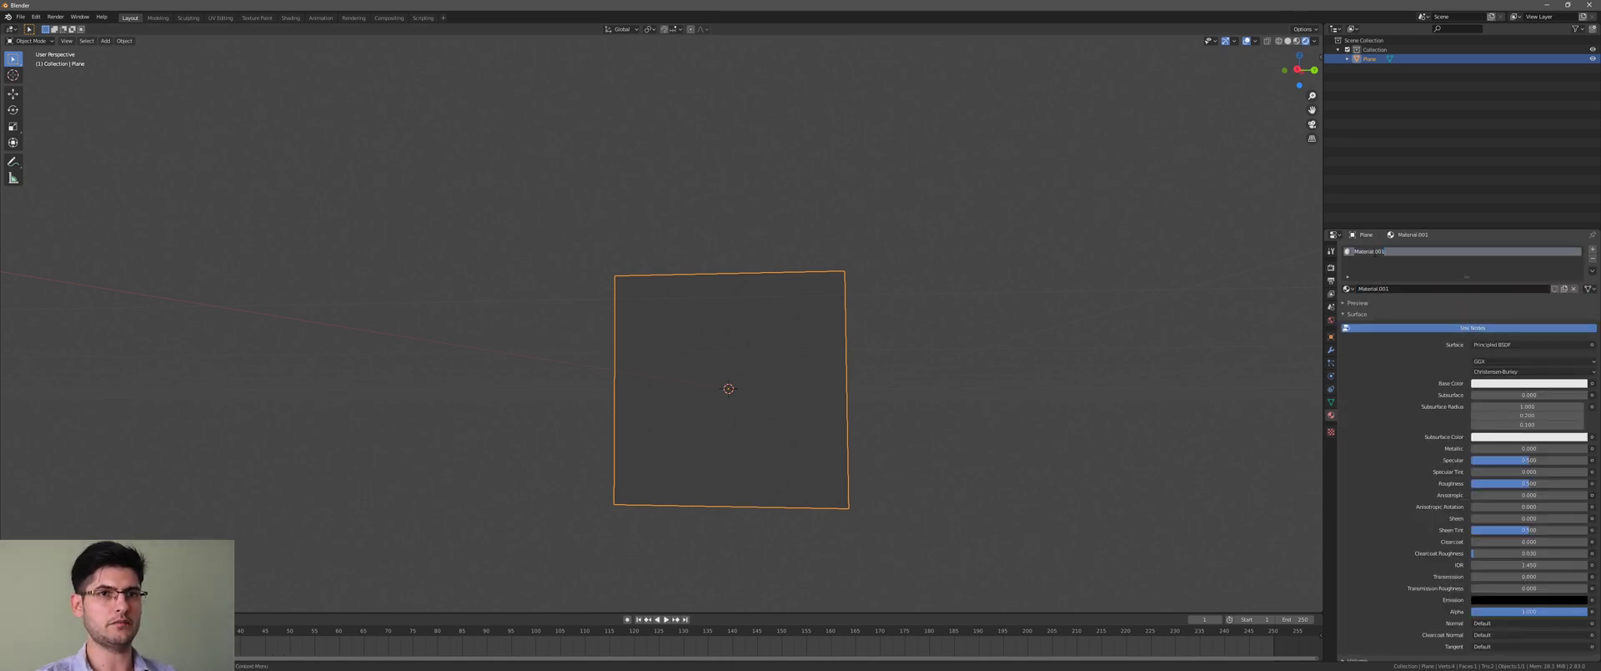
pyautogui.write('Fir')
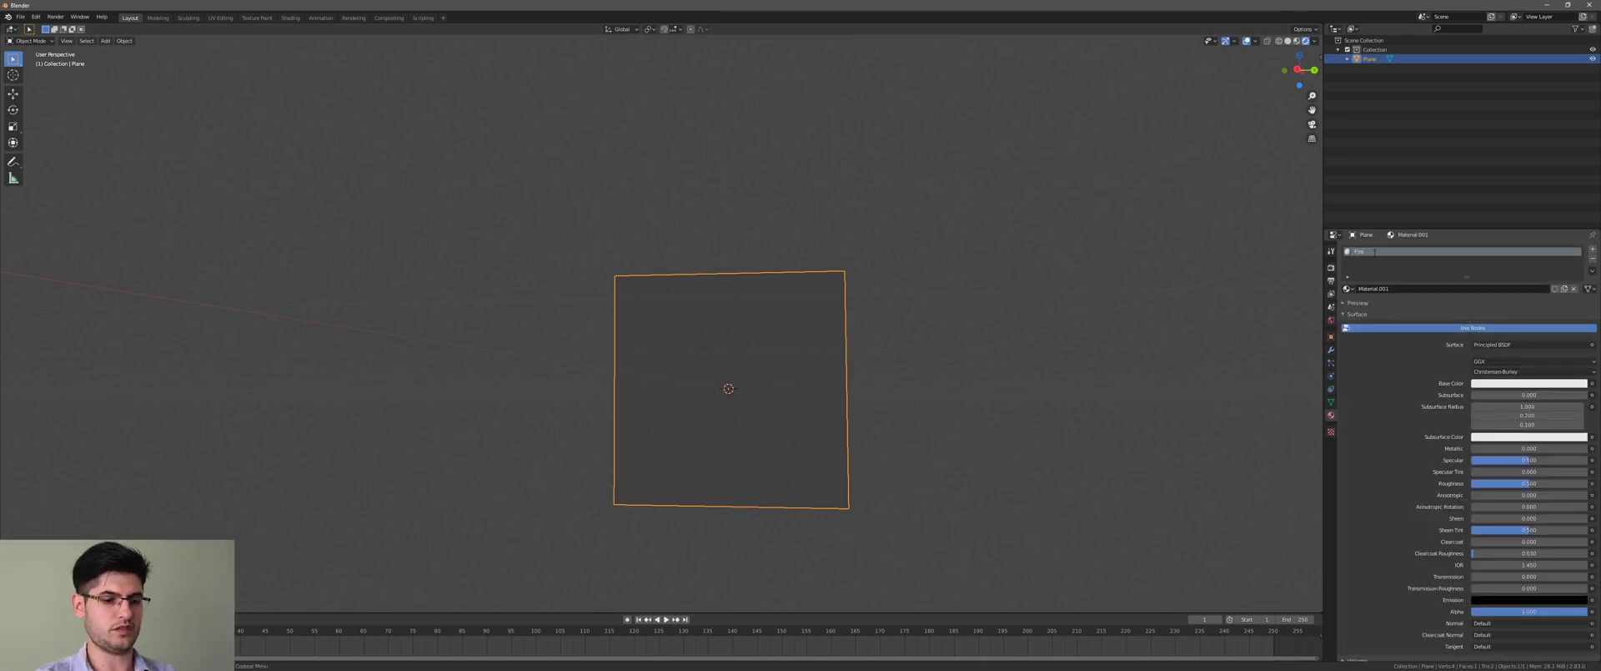
pyautogui.write('e')
pyautogui.press('Return')
# - Split the 3D viewport into two side-by-side areas and turn the new area into a Shader Editor
pyautogui.moveTo(745, 260); pyautogui.dragTo(676, 286, button='middle')
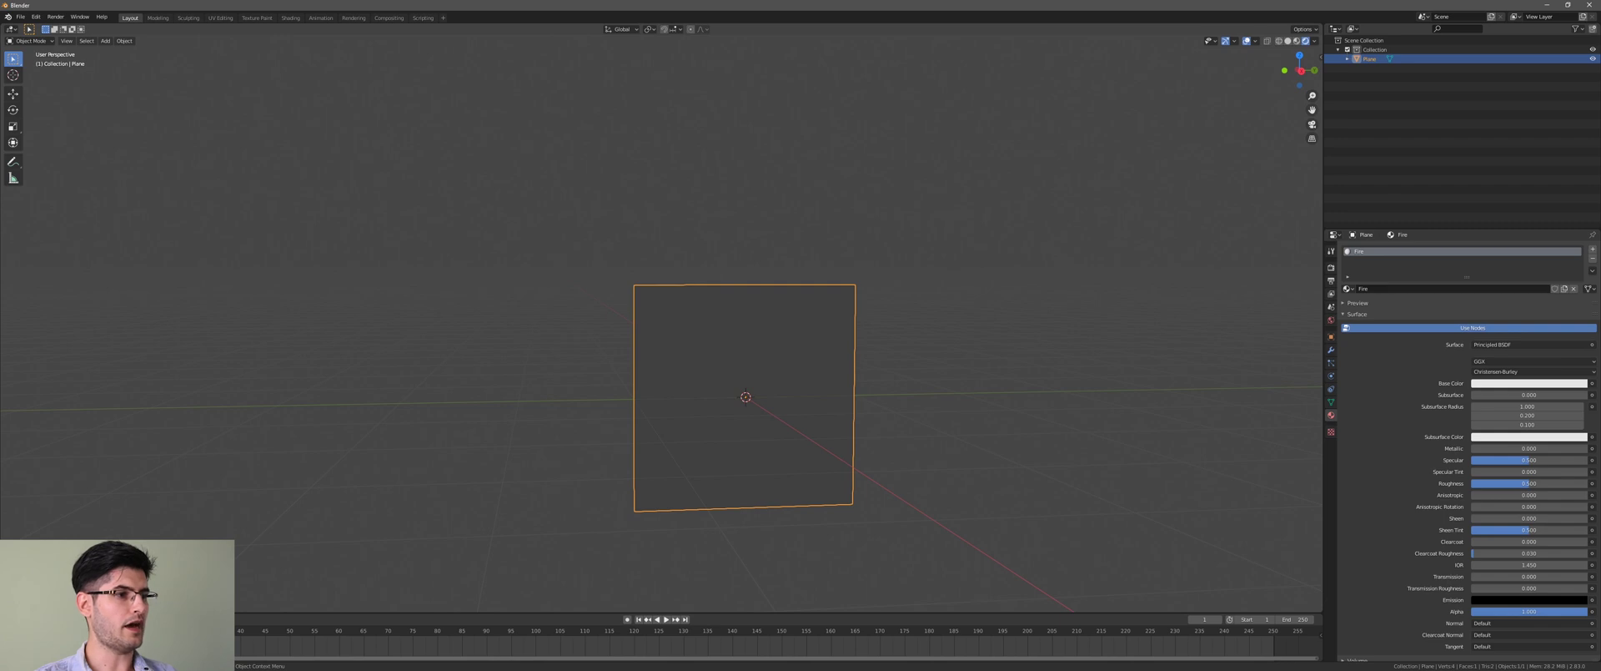
pyautogui.moveTo(3, 610); pyautogui.dragTo(650, 523)
pyautogui.click(11, 29)
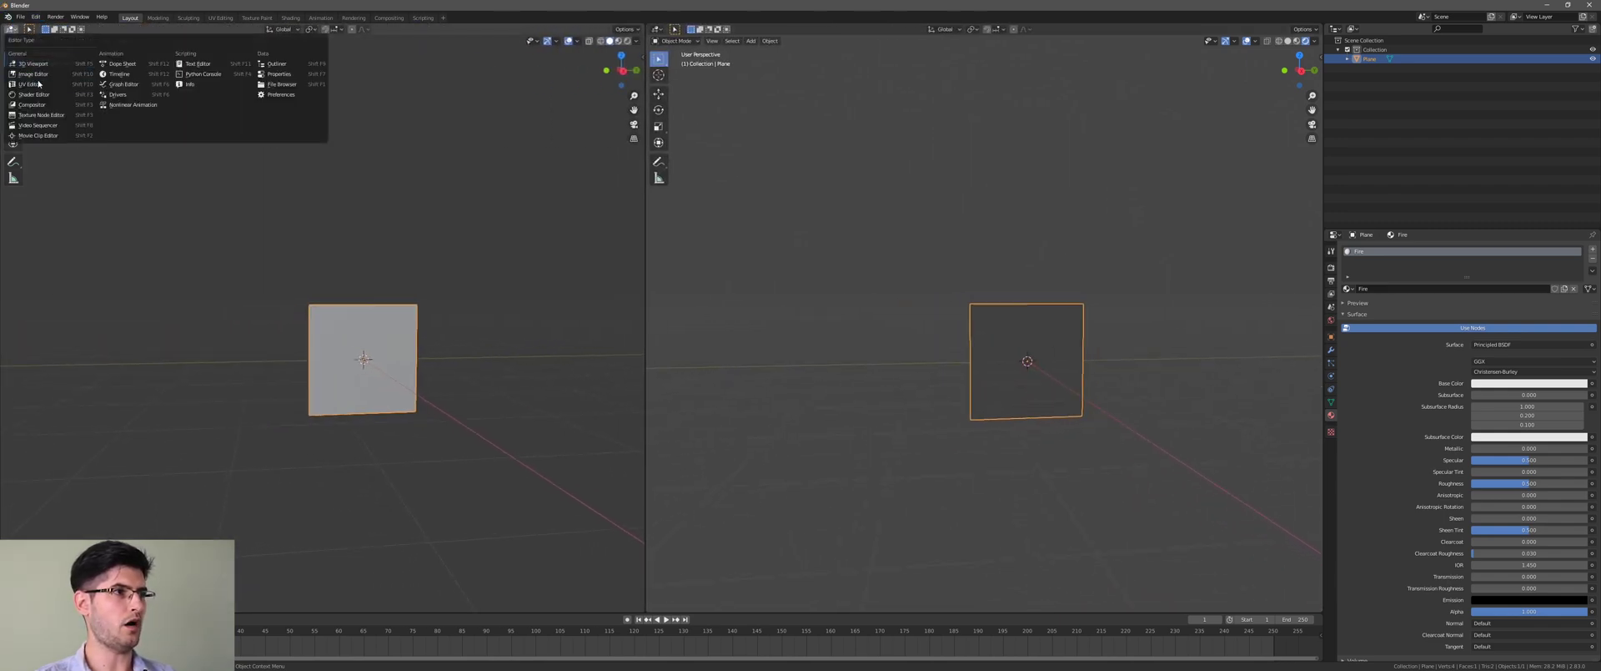
pyautogui.click(33, 94)
# - Delete the Principled BSDF node from the Fire material, keeping only the Material Output node
pyautogui.scroll(-2, 404, 301)
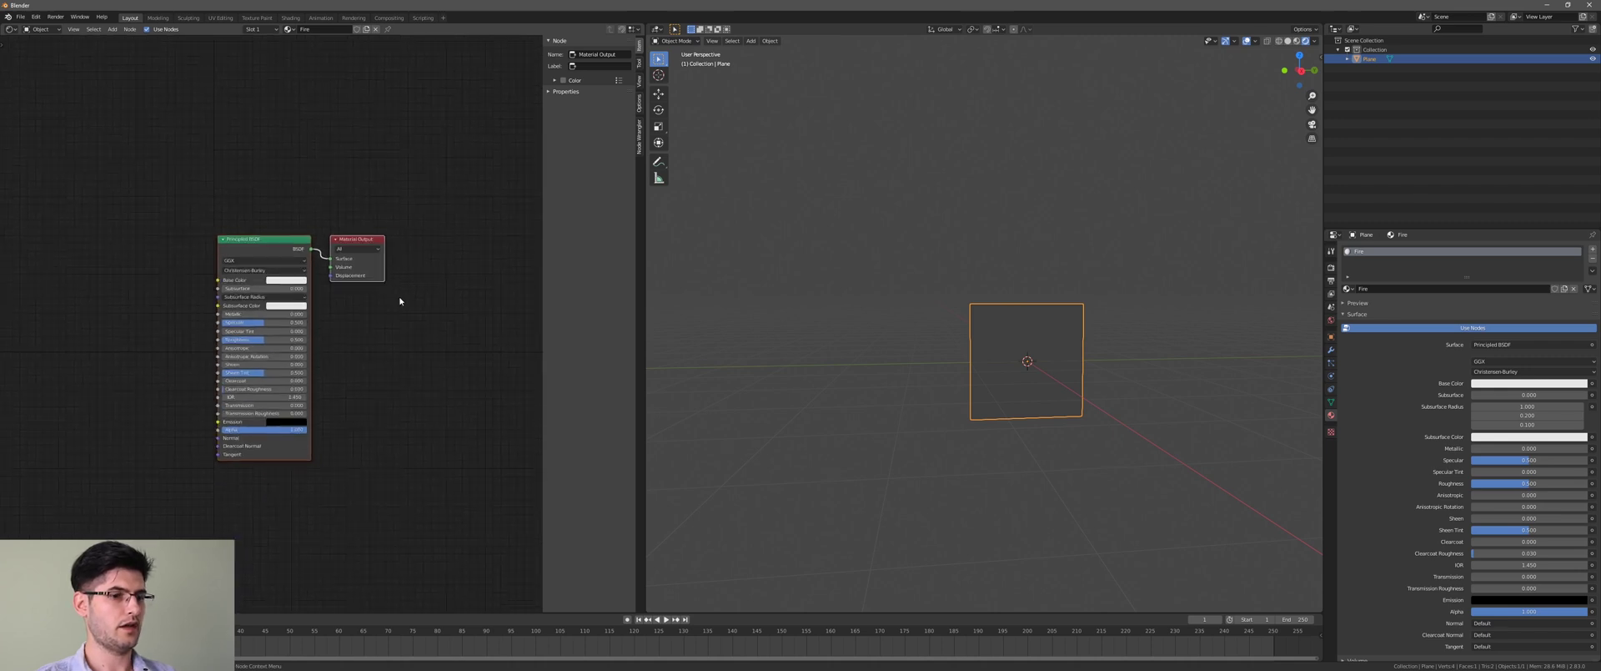
pyautogui.scroll(-1, 404, 300)
pyautogui.moveTo(172, 246); pyautogui.dragTo(225, 246, button='middle')
pyautogui.moveTo(277, 231); pyautogui.dragTo(343, 377)
pyautogui.press('x')
pyautogui.moveTo(296, 320); pyautogui.dragTo(340, 332, button='middle')
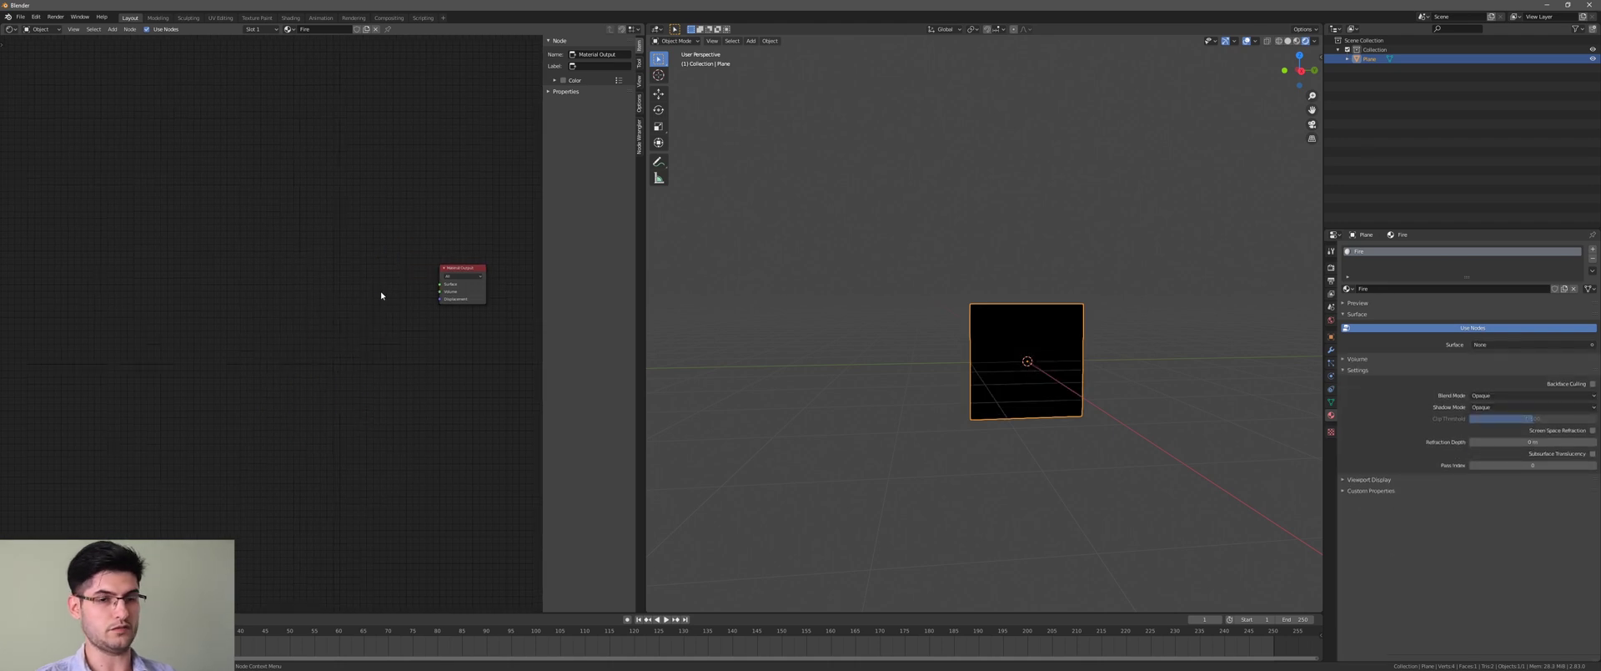
# - Hide the Shader Editor's sidebar and widen the node area at the expense of the 3D viewport
pyautogui.moveTo(248, 313); pyautogui.dragTo(271, 322, button='middle')
pyautogui.moveTo(117, 294); pyautogui.dragTo(159, 292, button='middle')
pyautogui.keyDown('ctrl'); pyautogui.hscroll(2, 518, 489); pyautogui.keyUp('ctrl')
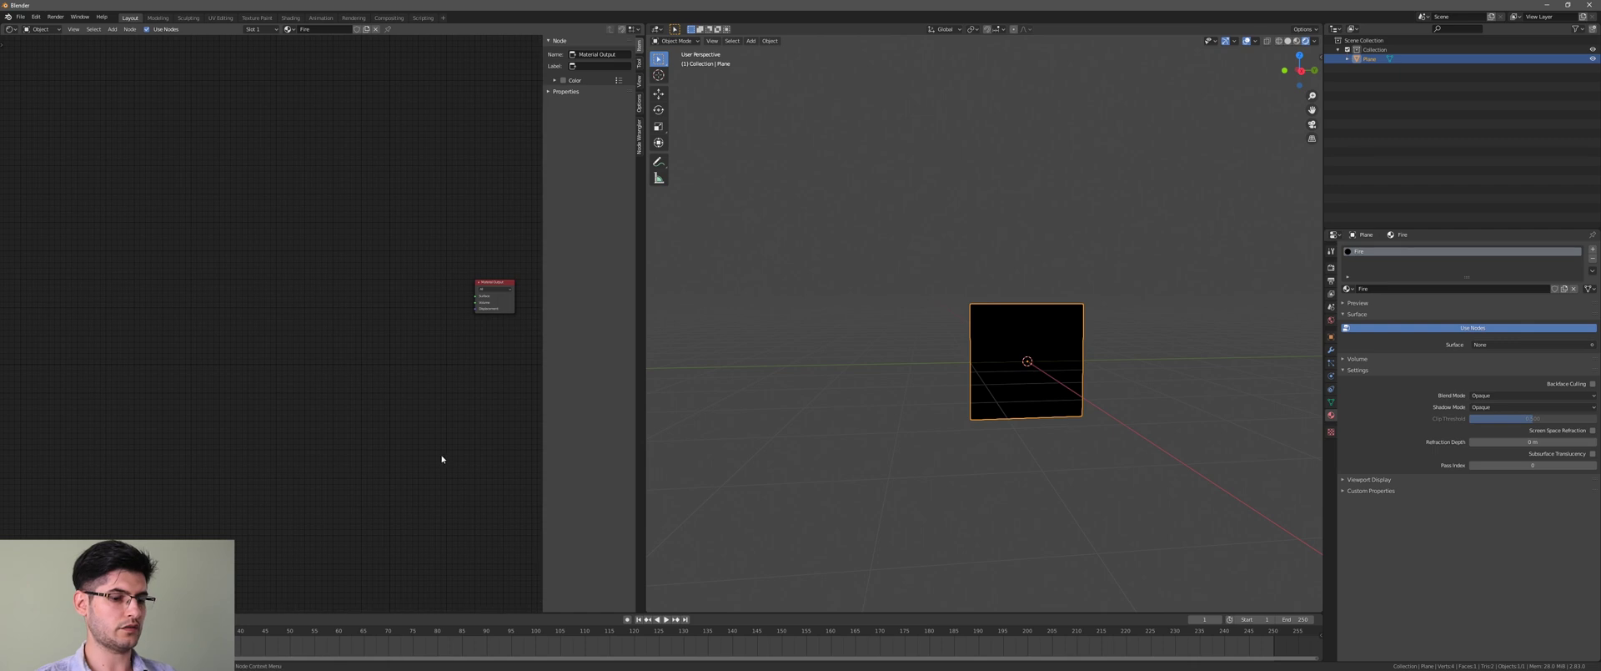
pyautogui.press('n')
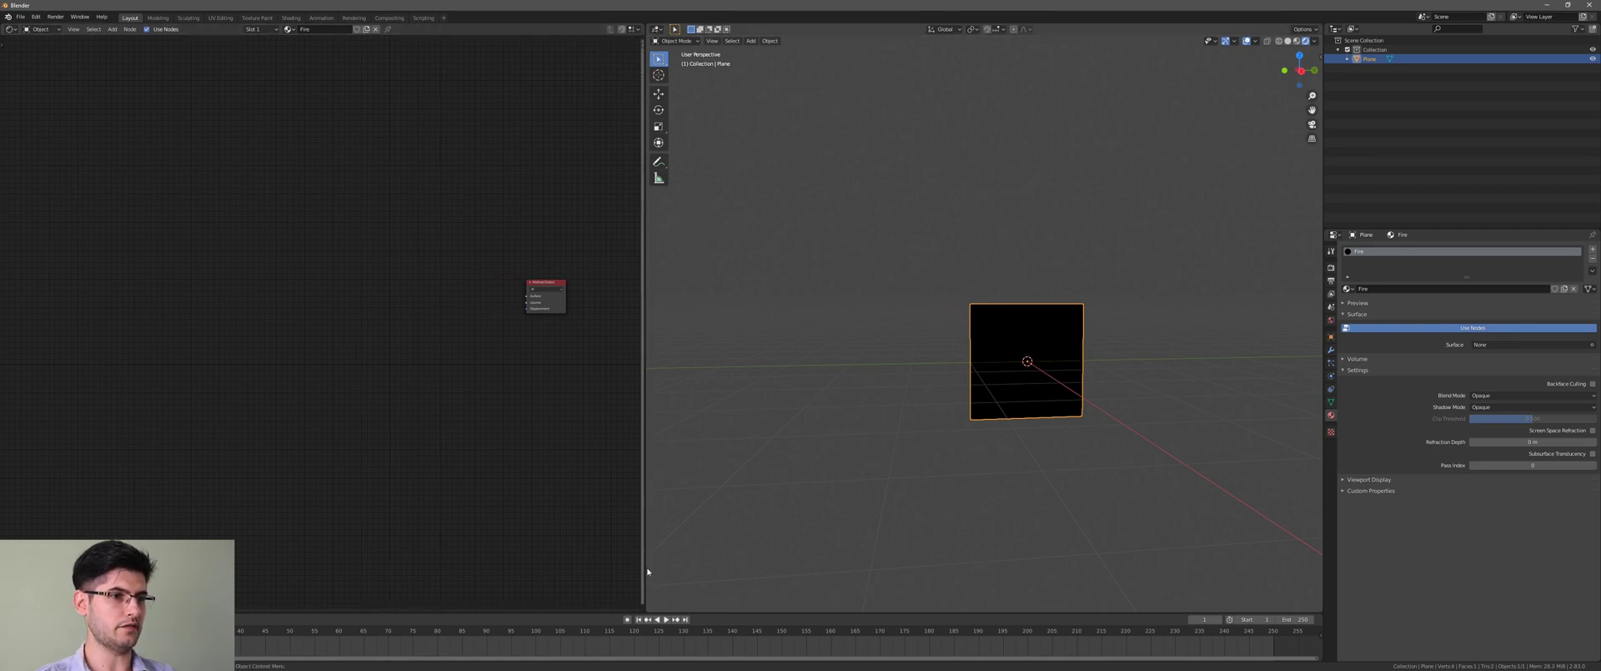
pyautogui.moveTo(645, 566); pyautogui.dragTo(830, 566)
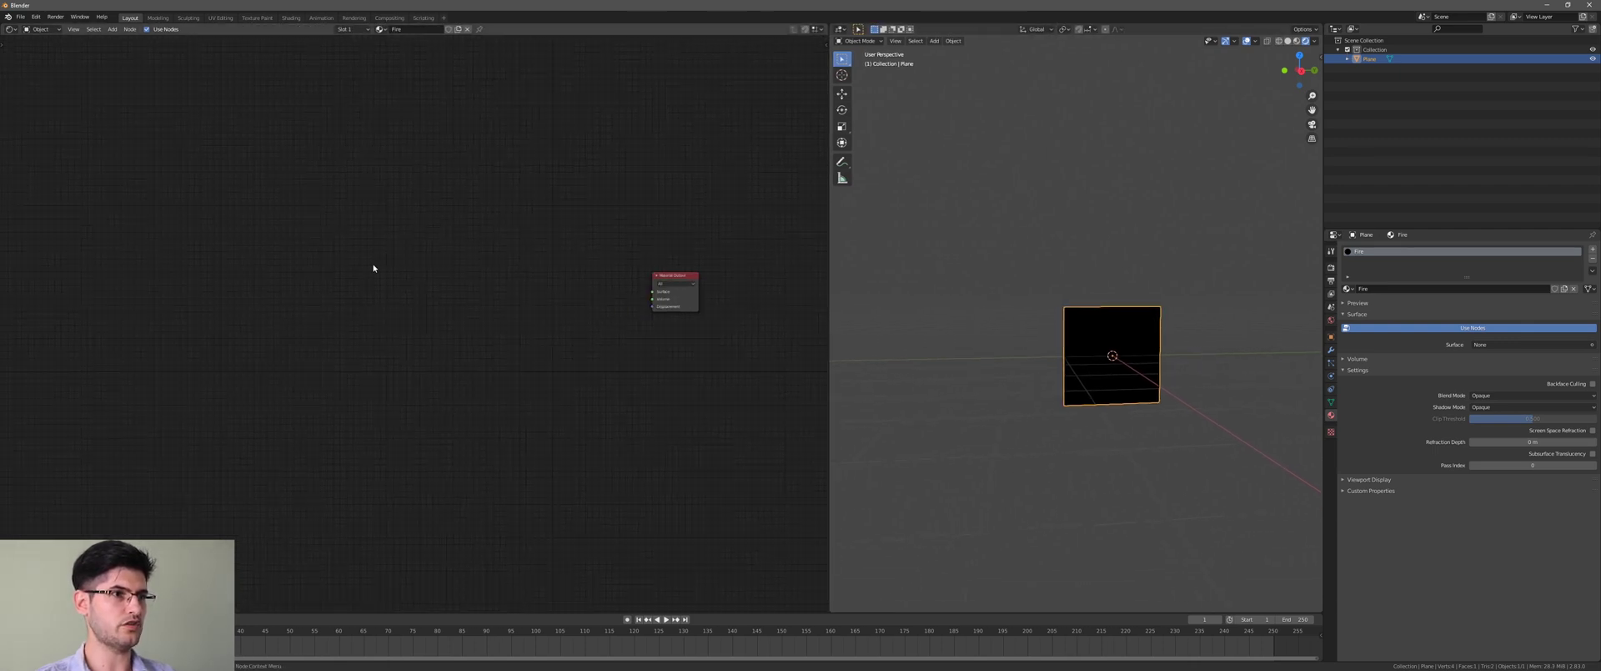
pyautogui.press('n')
pyautogui.press('n')
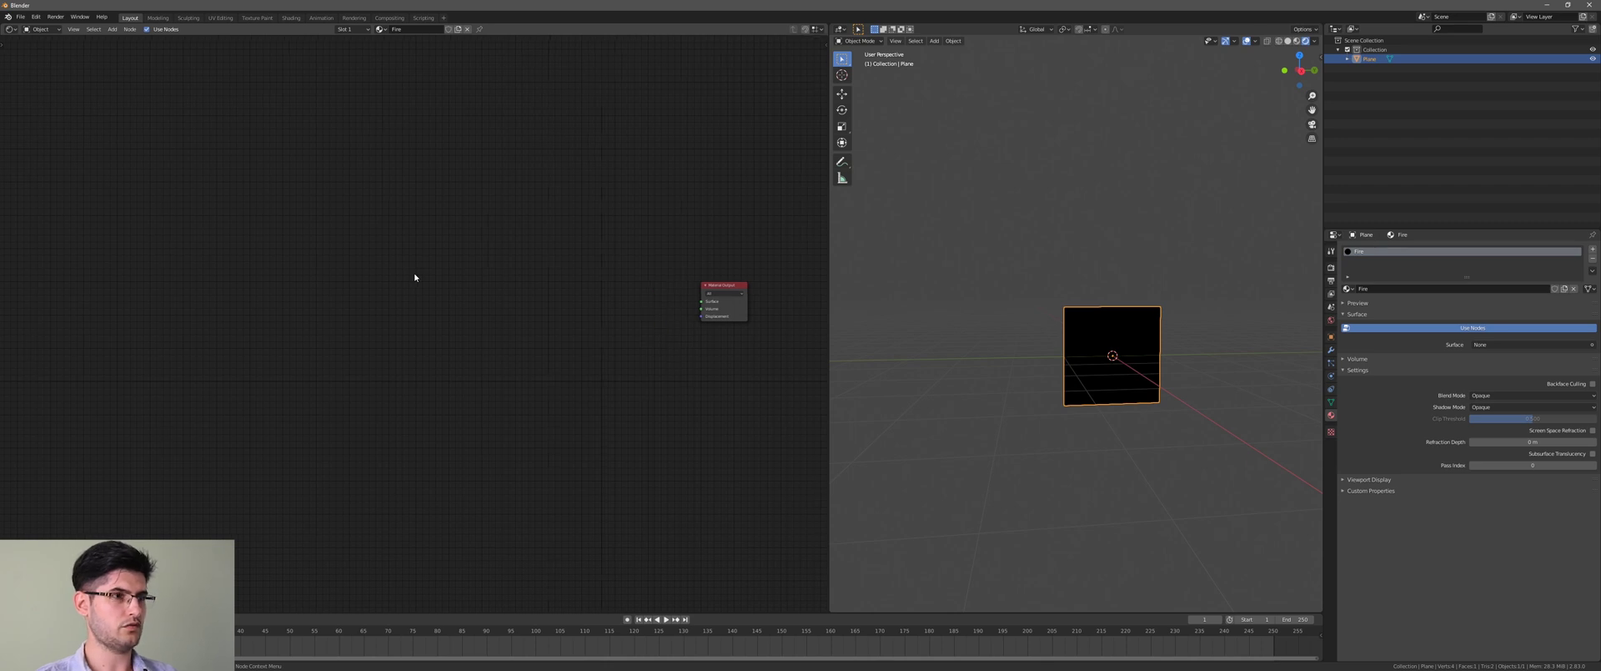
# - Add a Texture Coordinate node far to the left of the Material Output node
pyautogui.hotkey('shift', 'a')
pyautogui.click(297, 258)
pyautogui.write('tex')
pyautogui.press('Return')
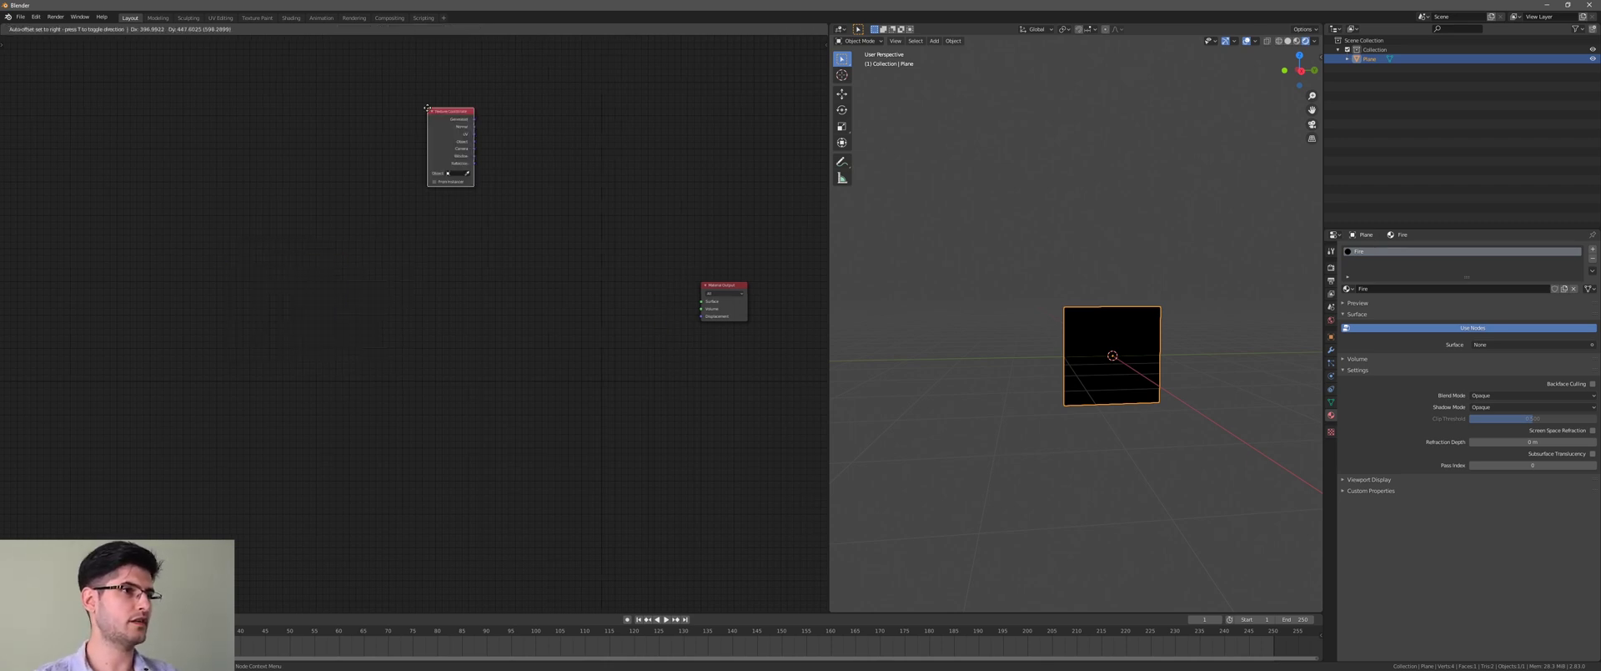
pyautogui.click(153, 253)
pyautogui.scroll(1, 530, 327)
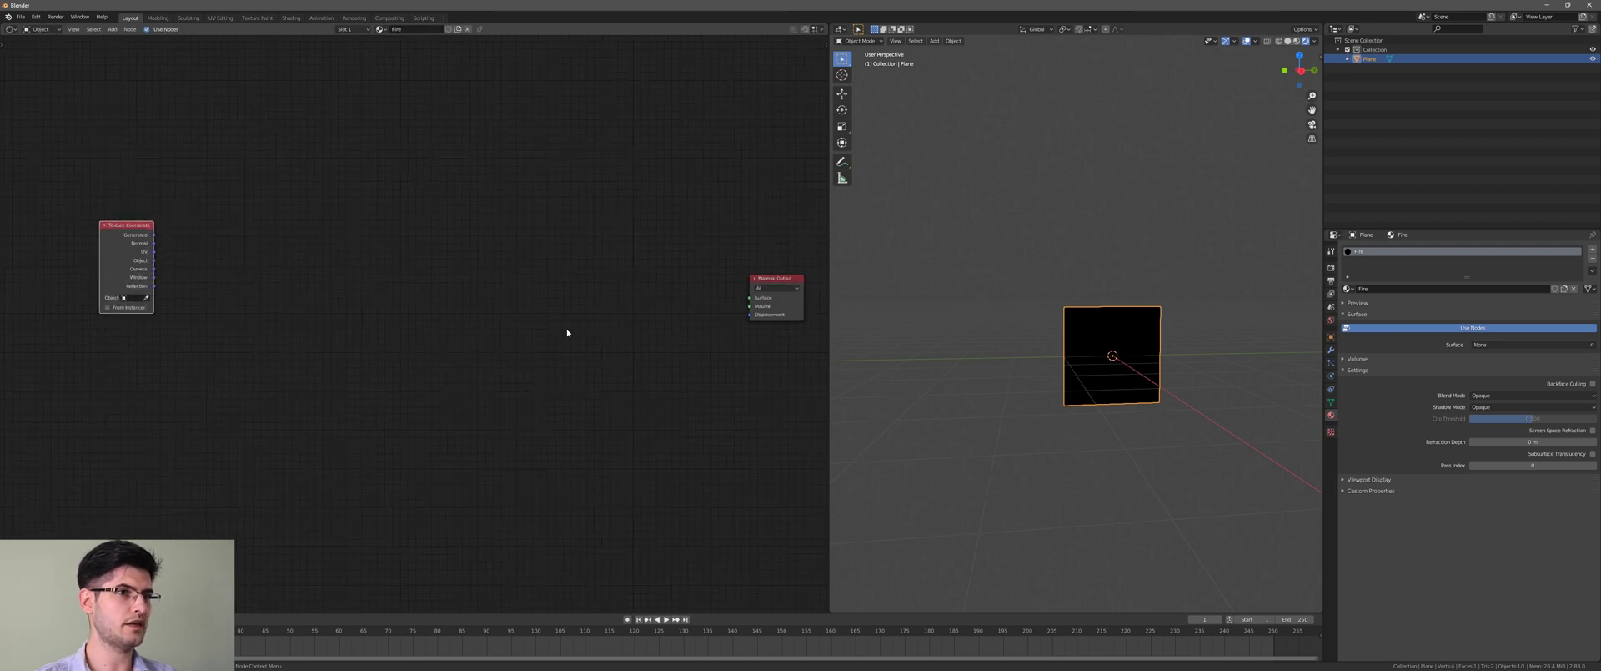
# - Add a Mapping node to the upper right of the Texture Coordinate node
pyautogui.moveTo(301, 277); pyautogui.dragTo(258, 292, button='middle')
pyautogui.hotkey('shift', 'a')
pyautogui.click(258, 293)
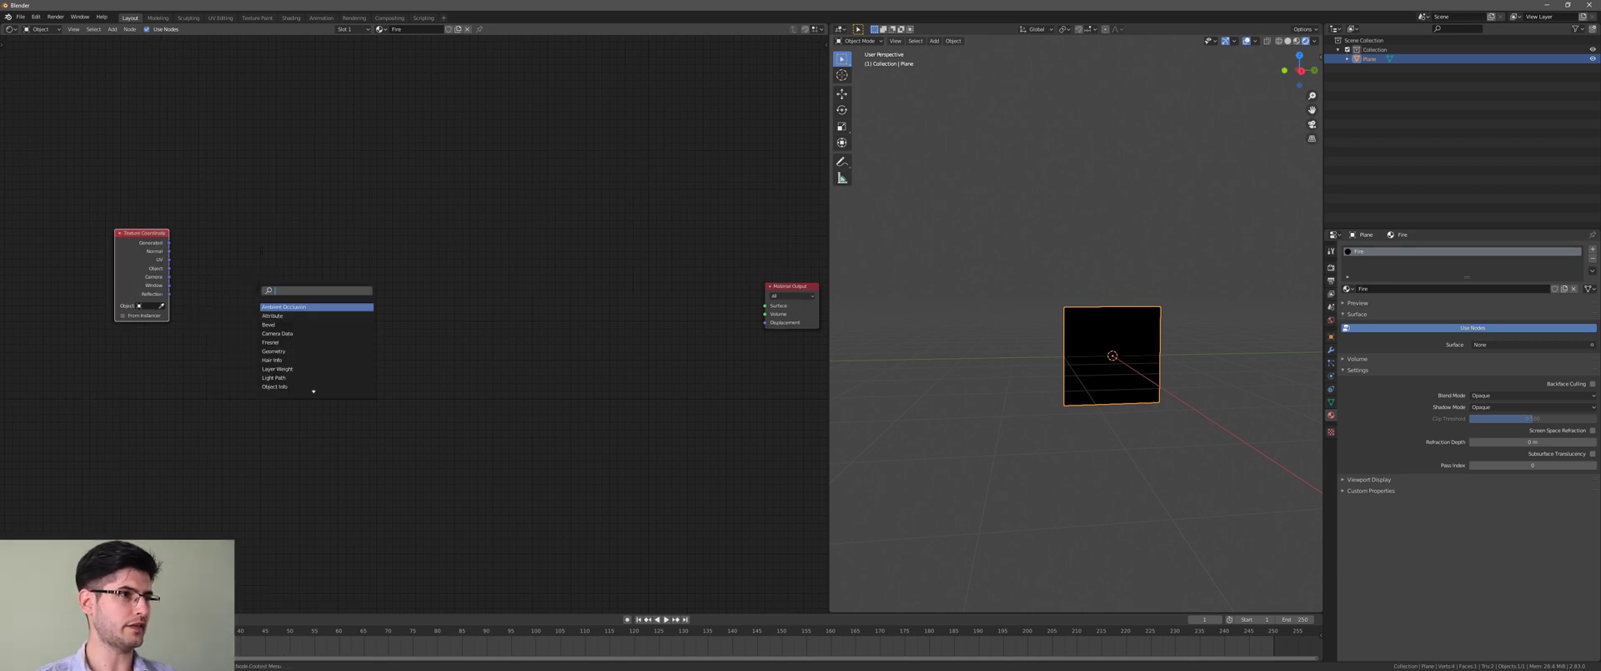
pyautogui.write('mapping')
pyautogui.press('Return')
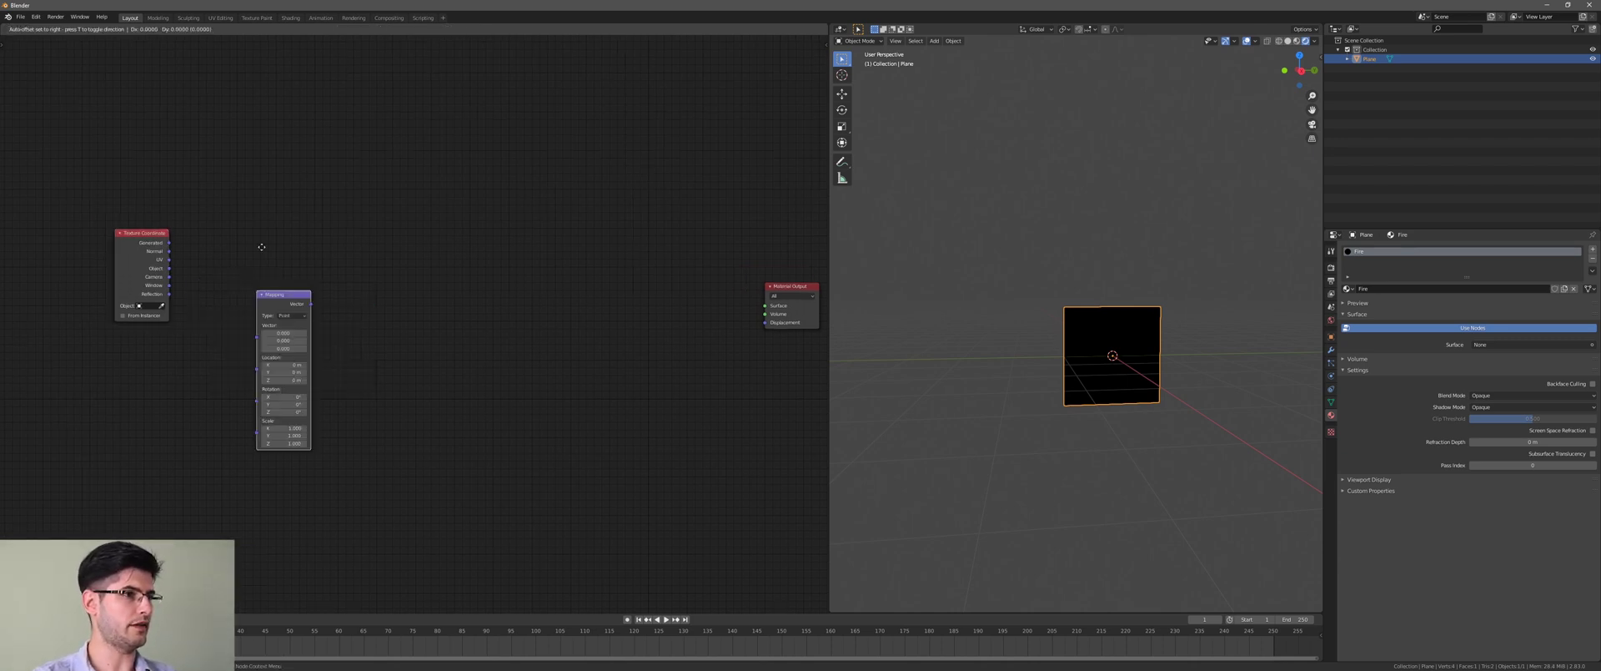
pyautogui.click(289, 79)
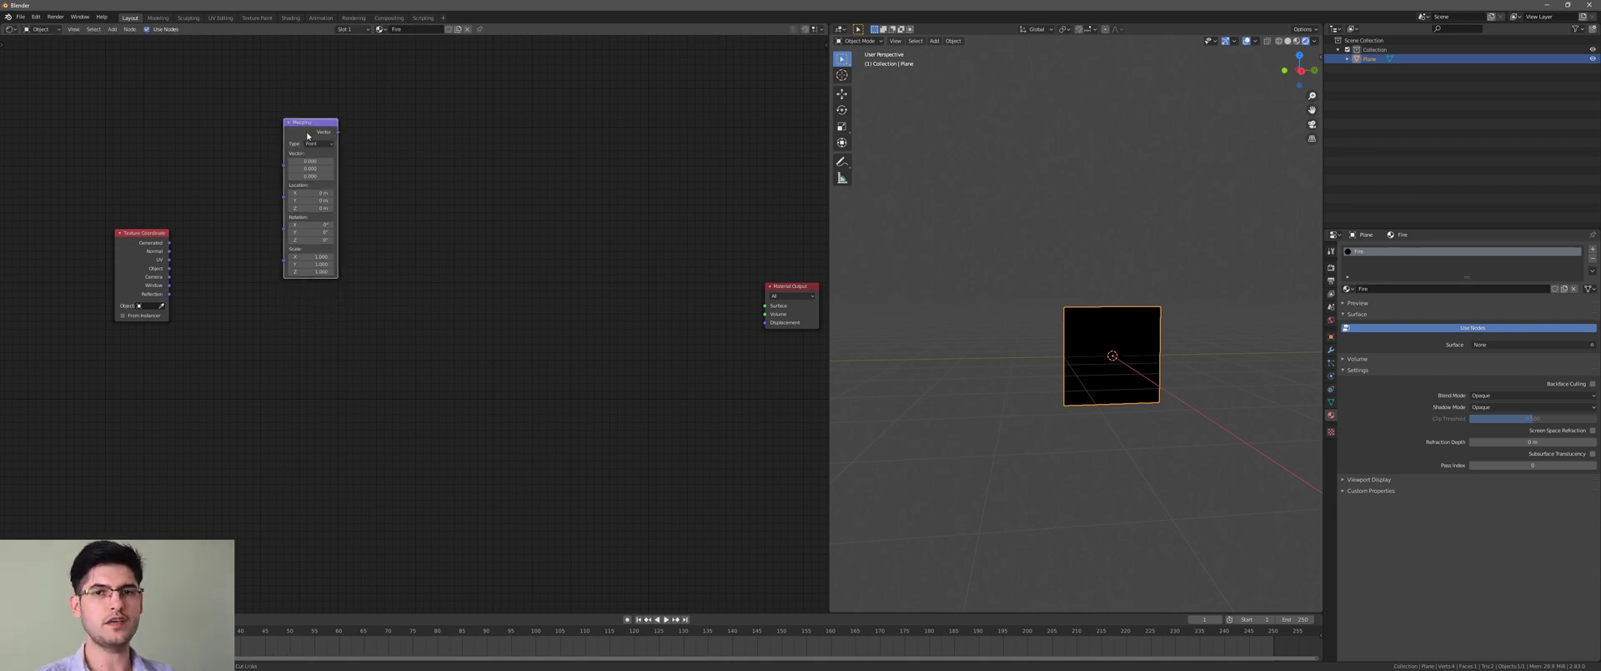
# - Duplicate the Mapping node, place the copy lower in the graph, and shift the original slightly right
pyautogui.hotkey('shift', 'd')
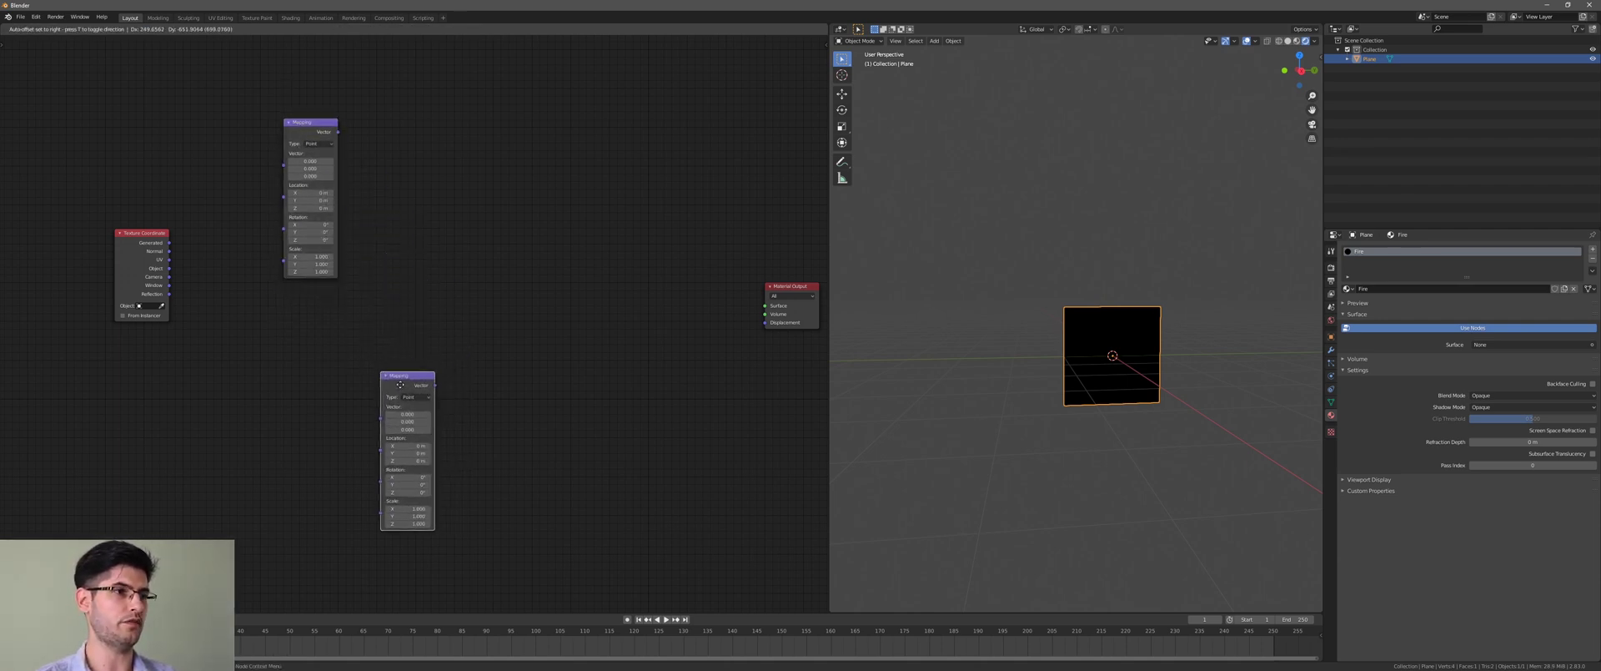
pyautogui.click(409, 394)
pyautogui.moveTo(299, 131); pyautogui.dragTo(341, 128)
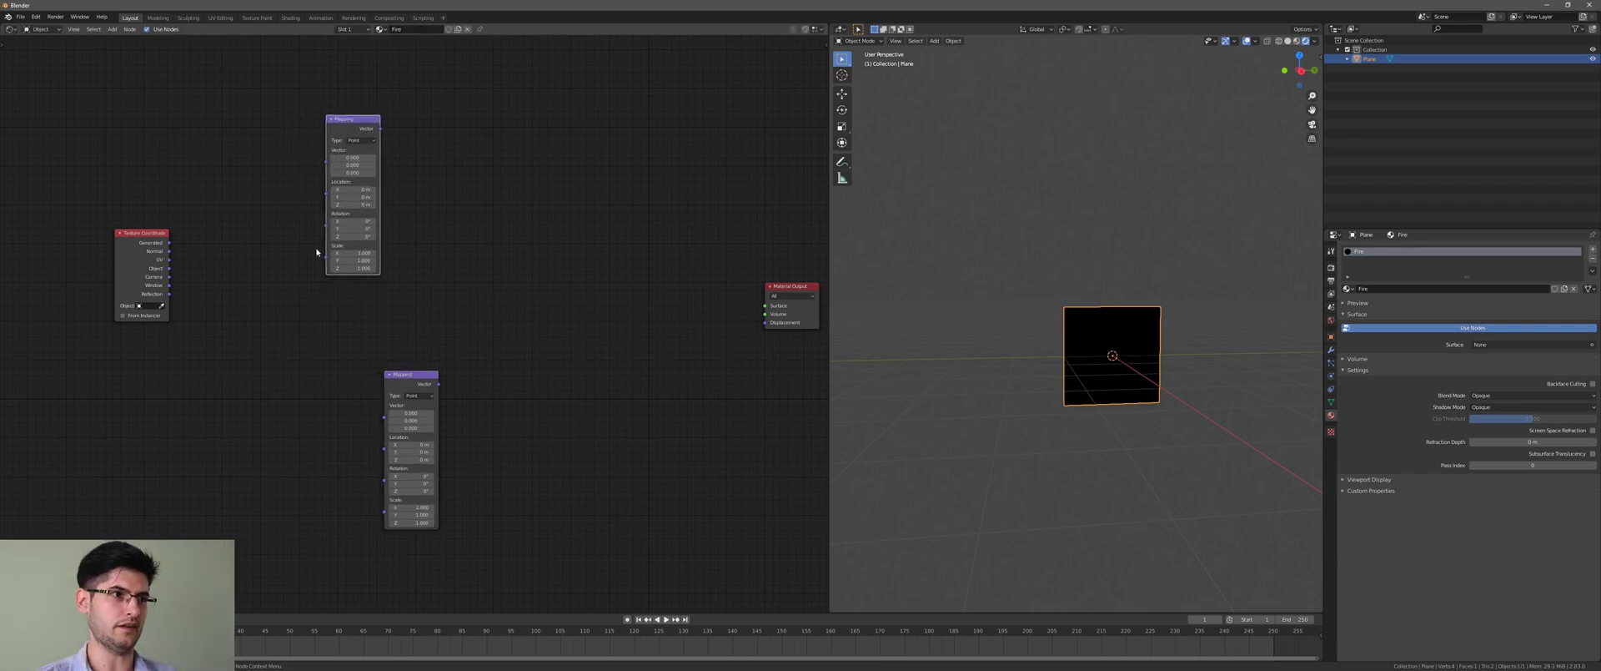
pyautogui.moveTo(342, 363); pyautogui.dragTo(390, 361, button='middle')
pyautogui.click(355, 417)
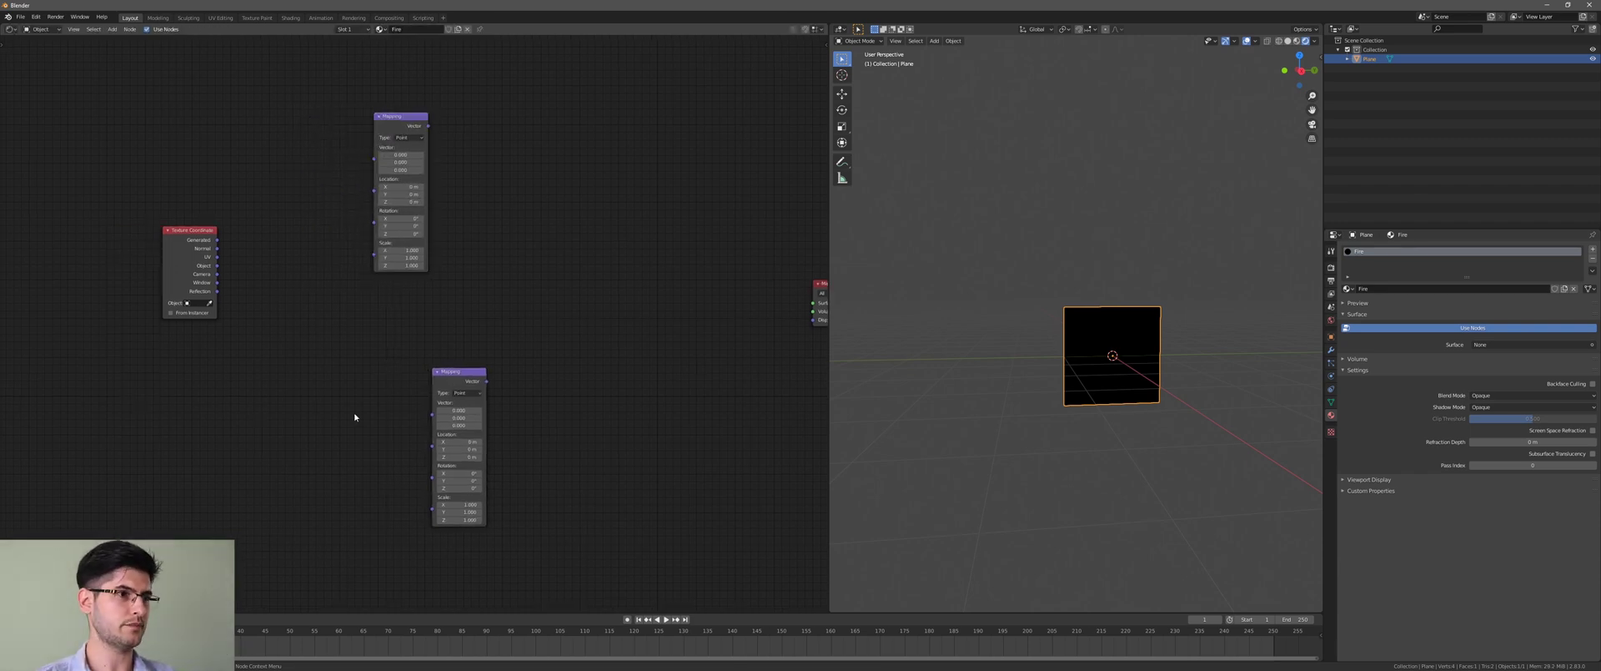
# - Add a Voronoi Texture node and place it below the Texture Coordinate node
pyautogui.moveTo(304, 381); pyautogui.dragTo(323, 370, button='middle')
pyautogui.hotkey('shift', 'a')
pyautogui.click(324, 372)
pyautogui.write('v')
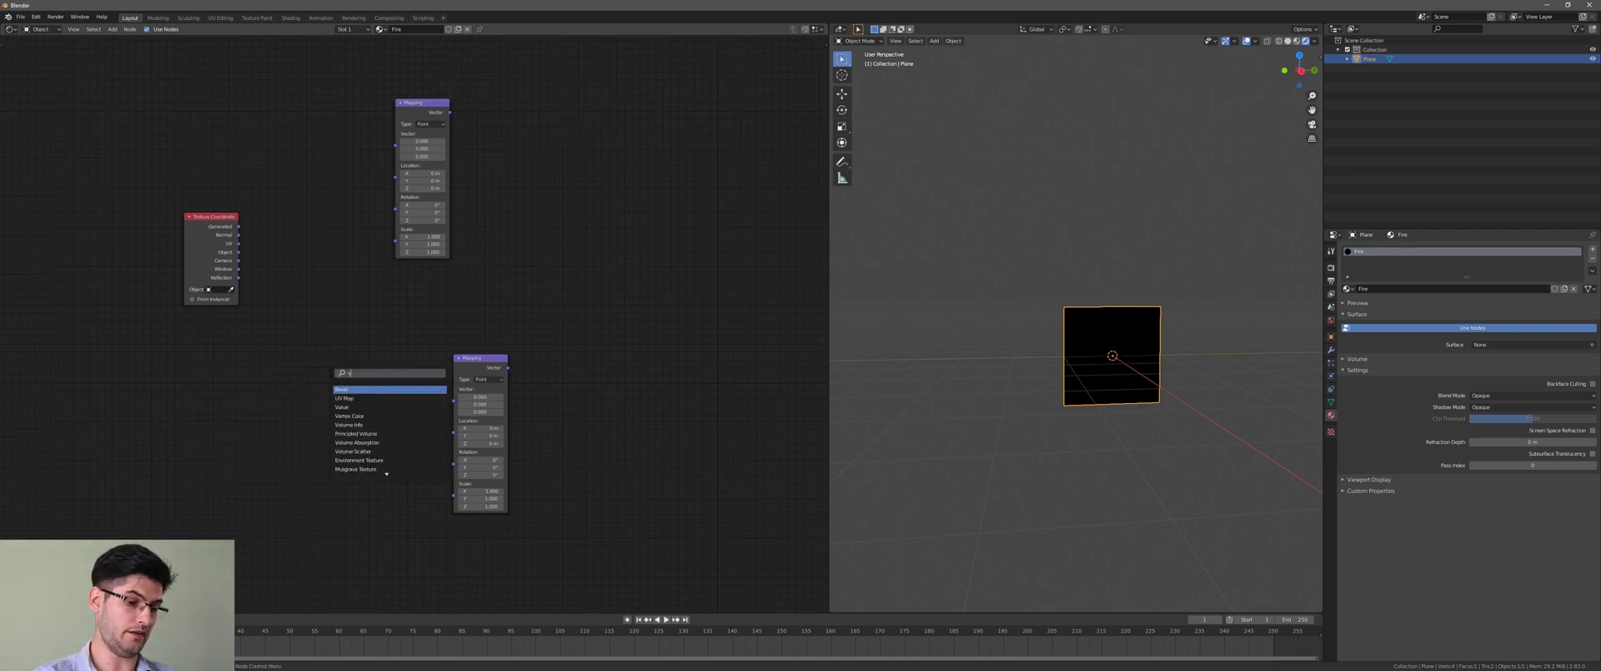
pyautogui.write('or')
pyautogui.press('Return')
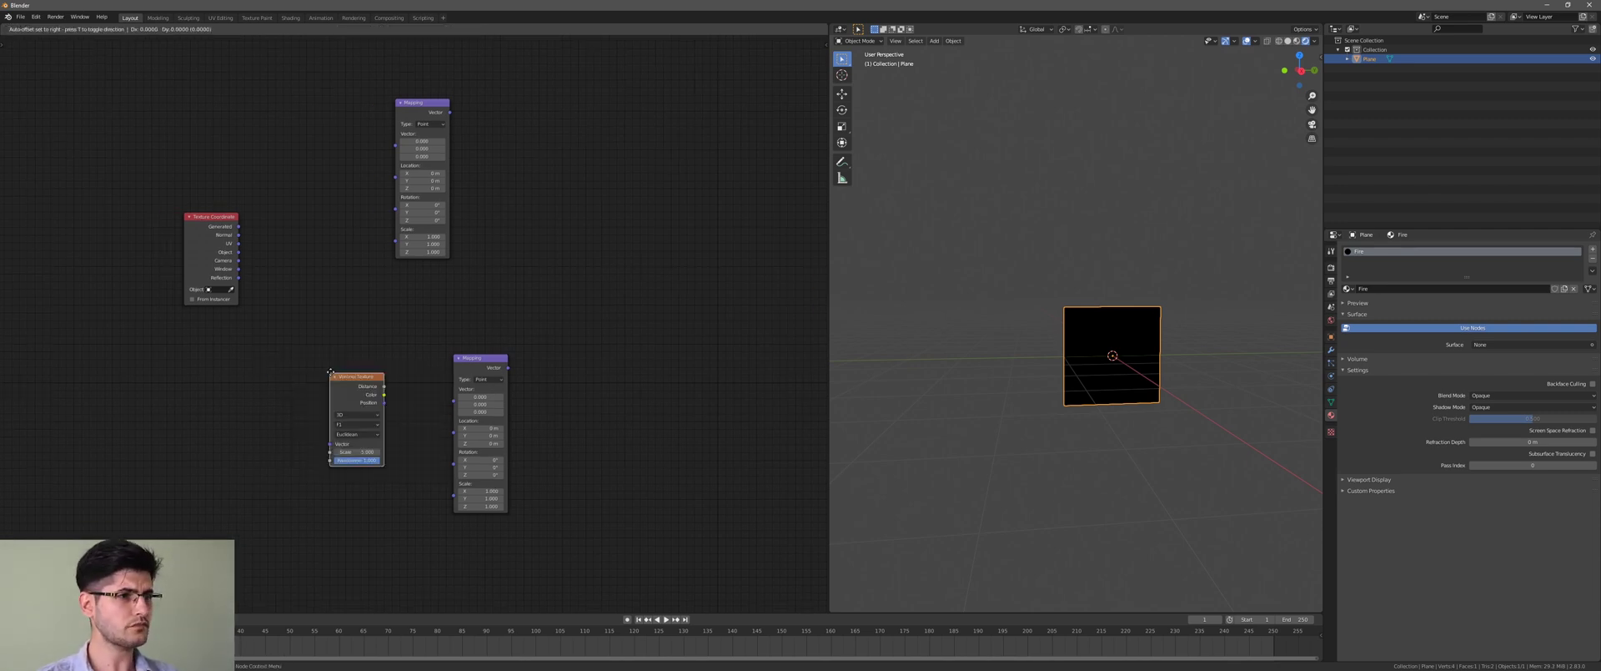
pyautogui.click(186, 388)
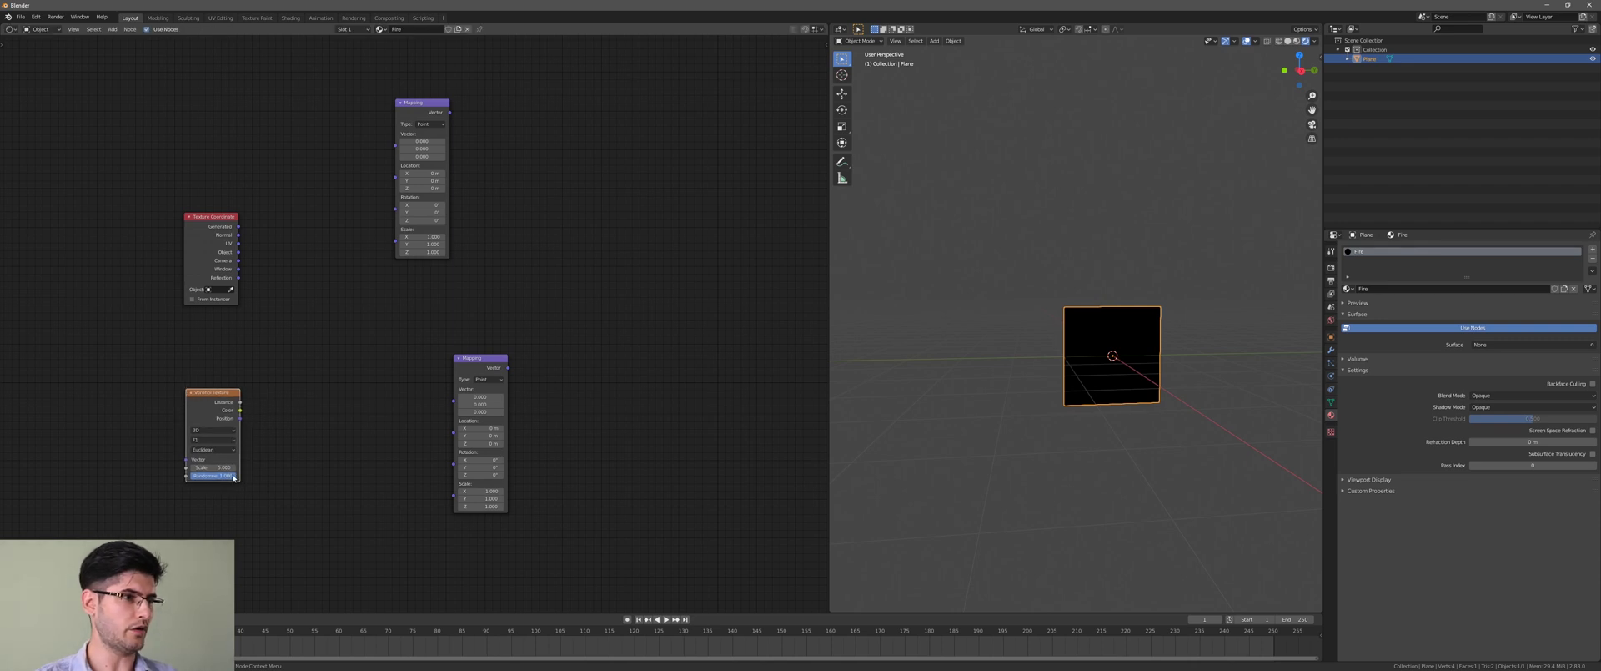
# - Set the Voronoi Texture node's feature output to Smooth F1
pyautogui.moveTo(289, 468); pyautogui.dragTo(304, 443, button='middle')
pyautogui.moveTo(357, 370); pyautogui.dragTo(340, 360, button='middle')
pyautogui.scroll(1, 343, 357)
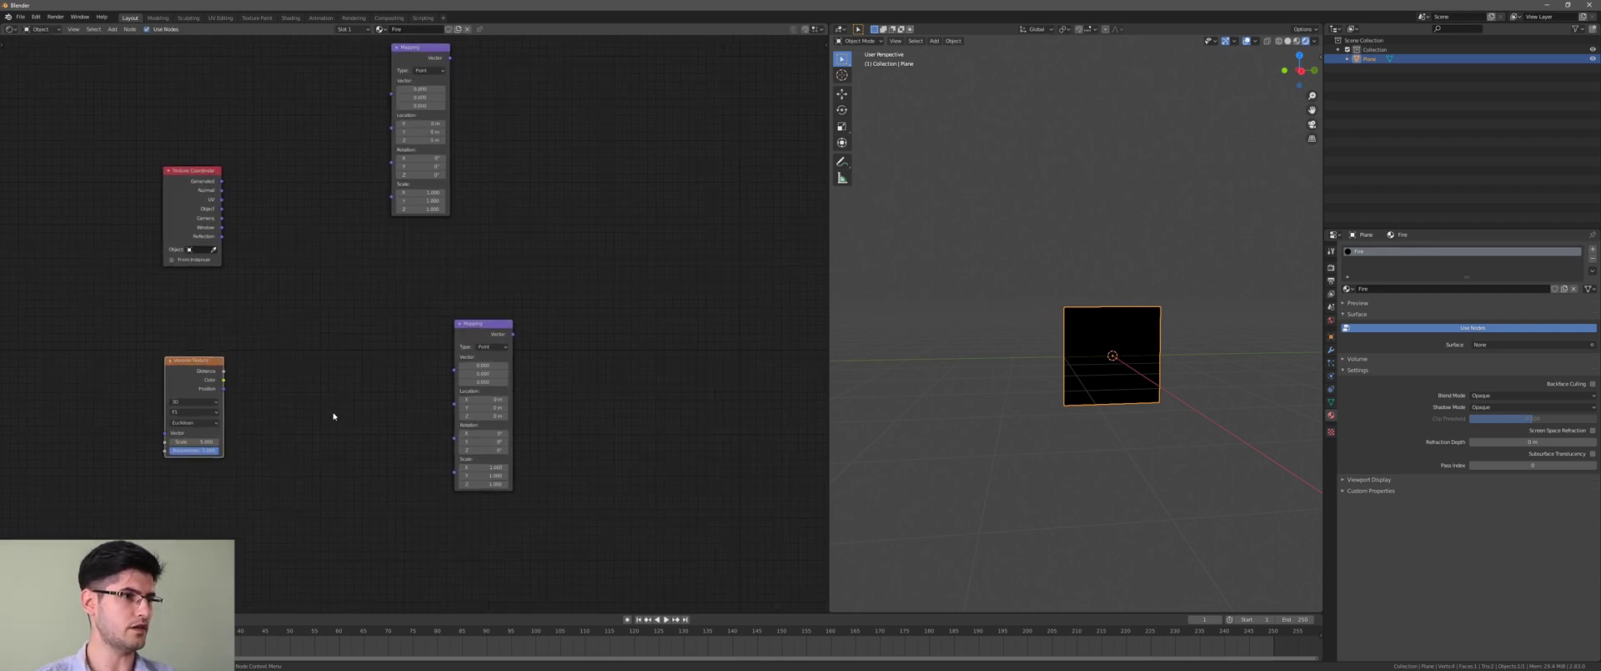
pyautogui.click(192, 412)
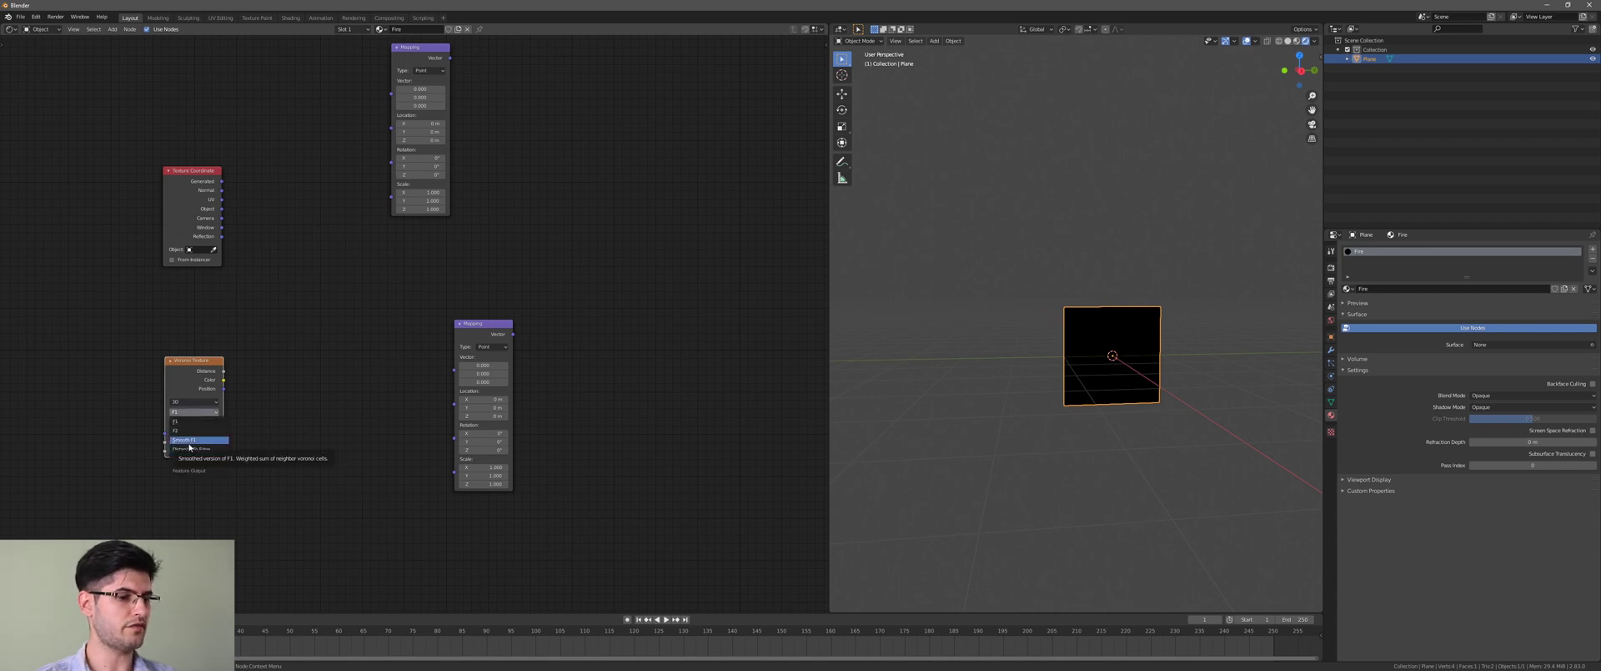
pyautogui.click(189, 442)
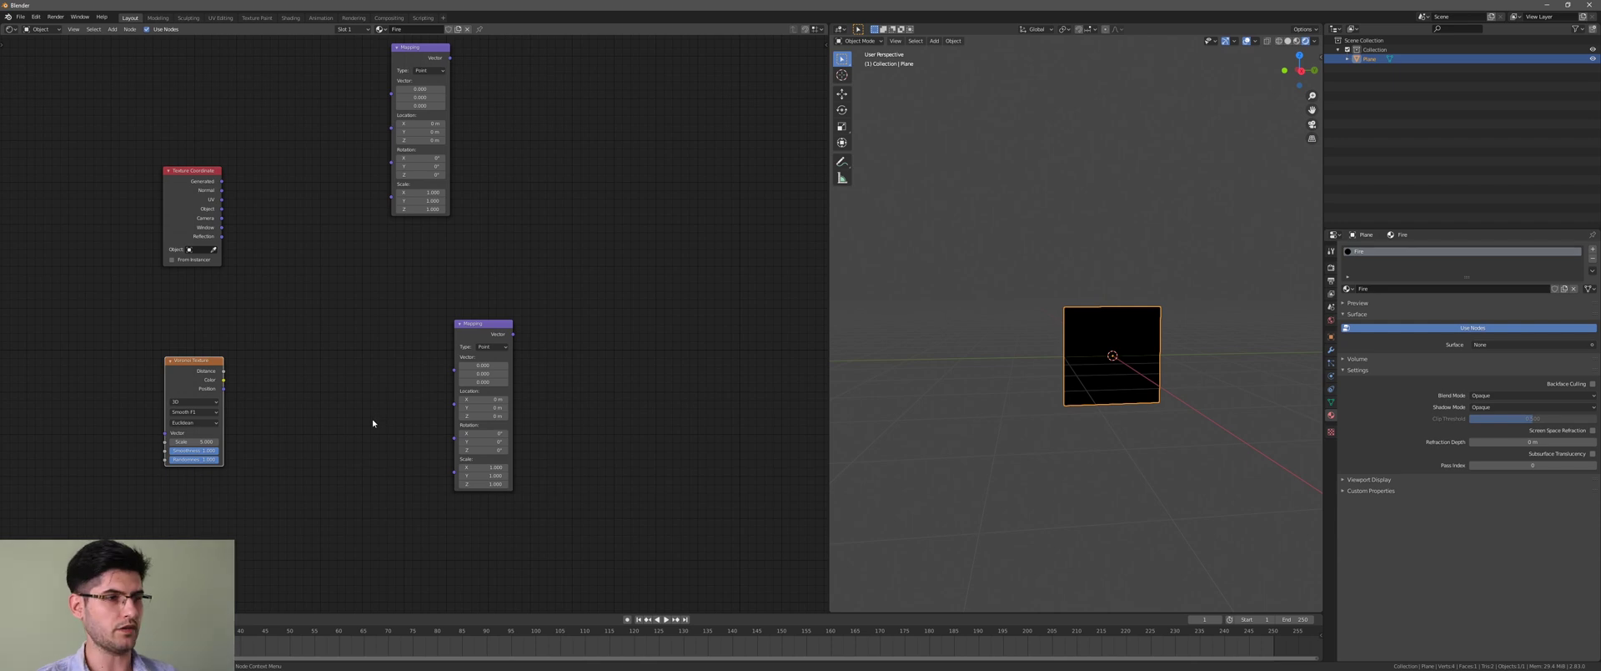
# - Add a Vector Curves node between the Voronoi Texture and the lower Mapping node
pyautogui.hotkey('shift', 'a')
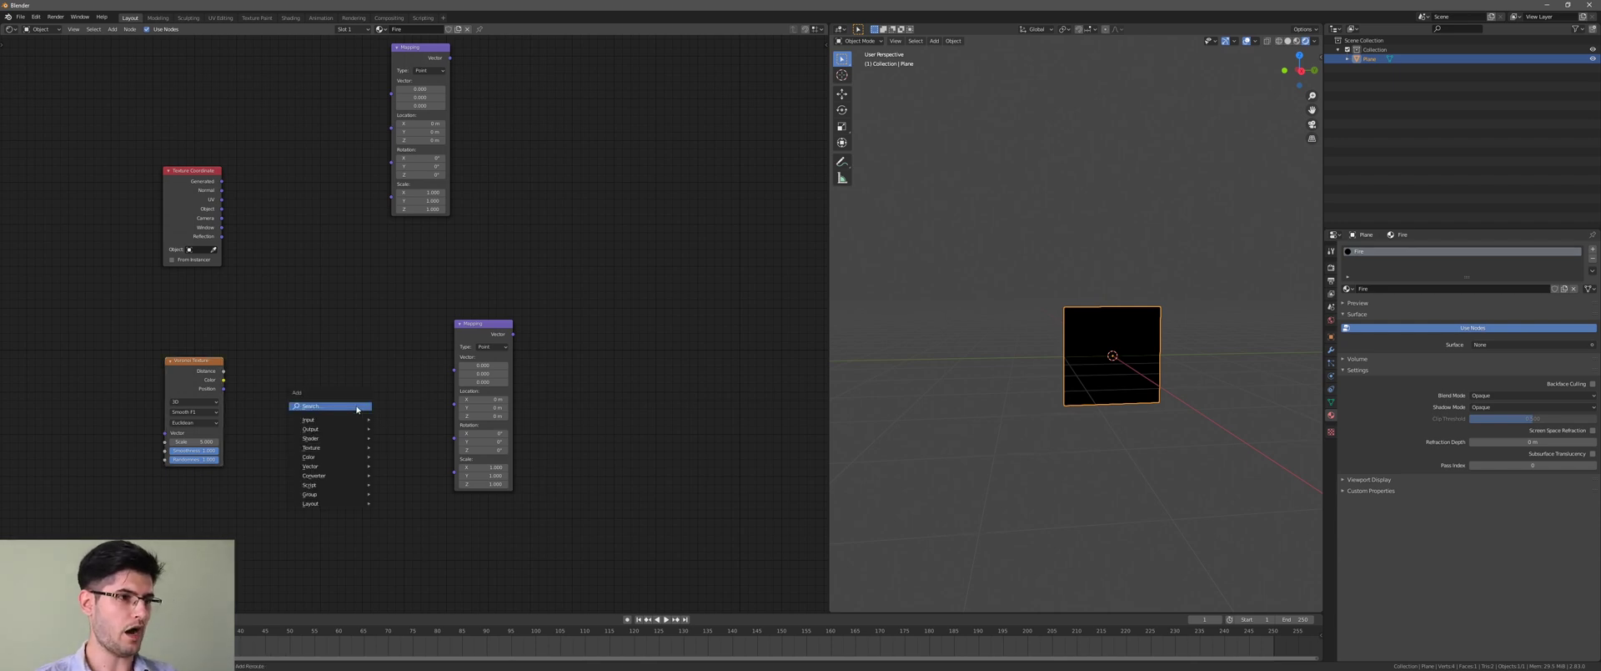
pyautogui.click(366, 407)
pyautogui.write('vec')
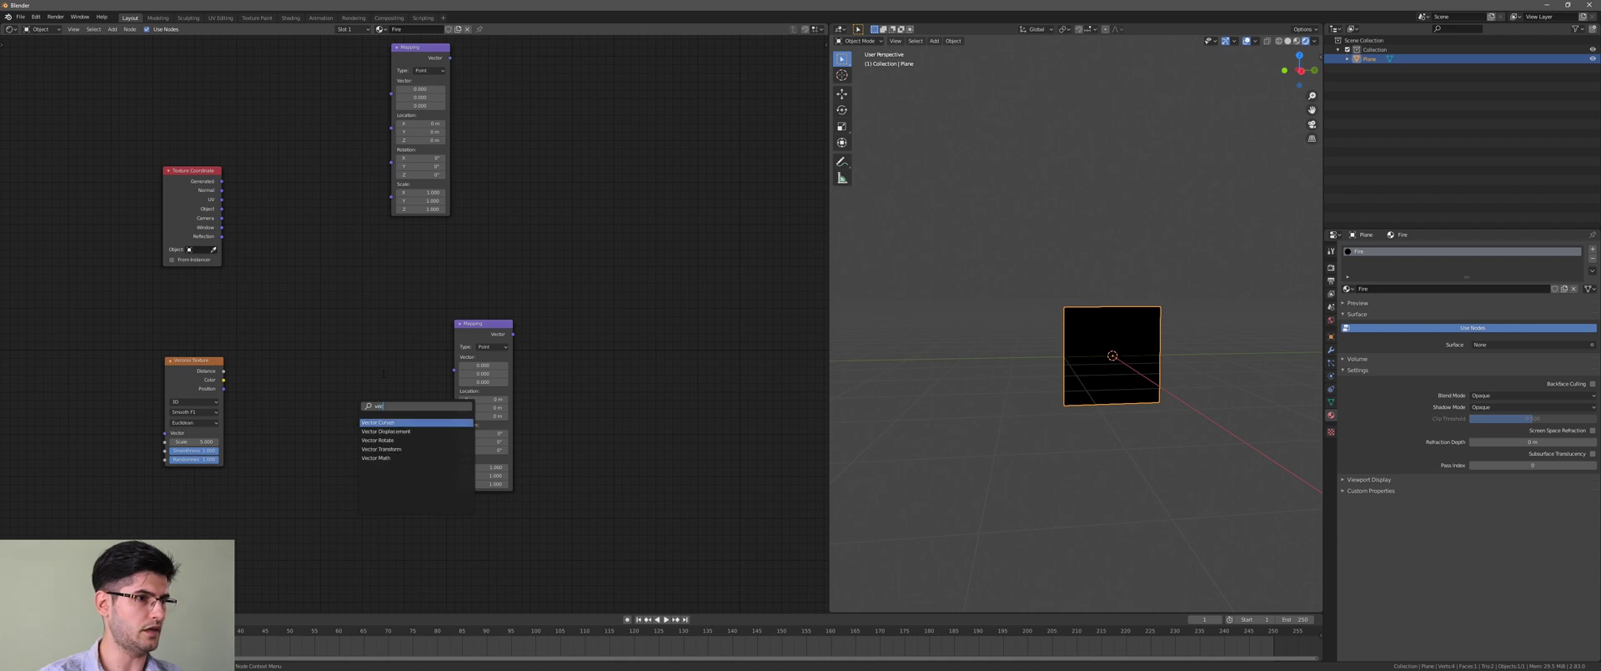
pyautogui.press('BackSpace')
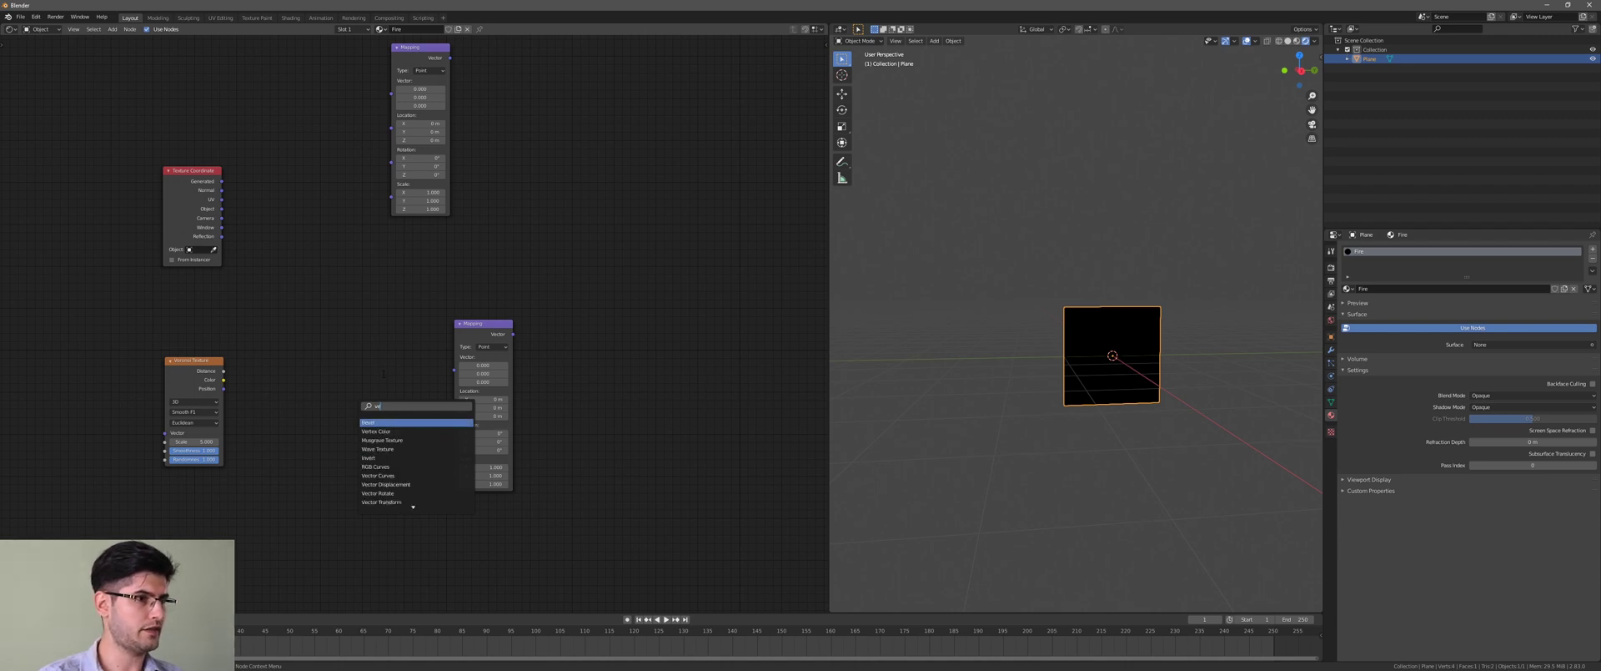
pyautogui.write('c')
pyautogui.press('Return')
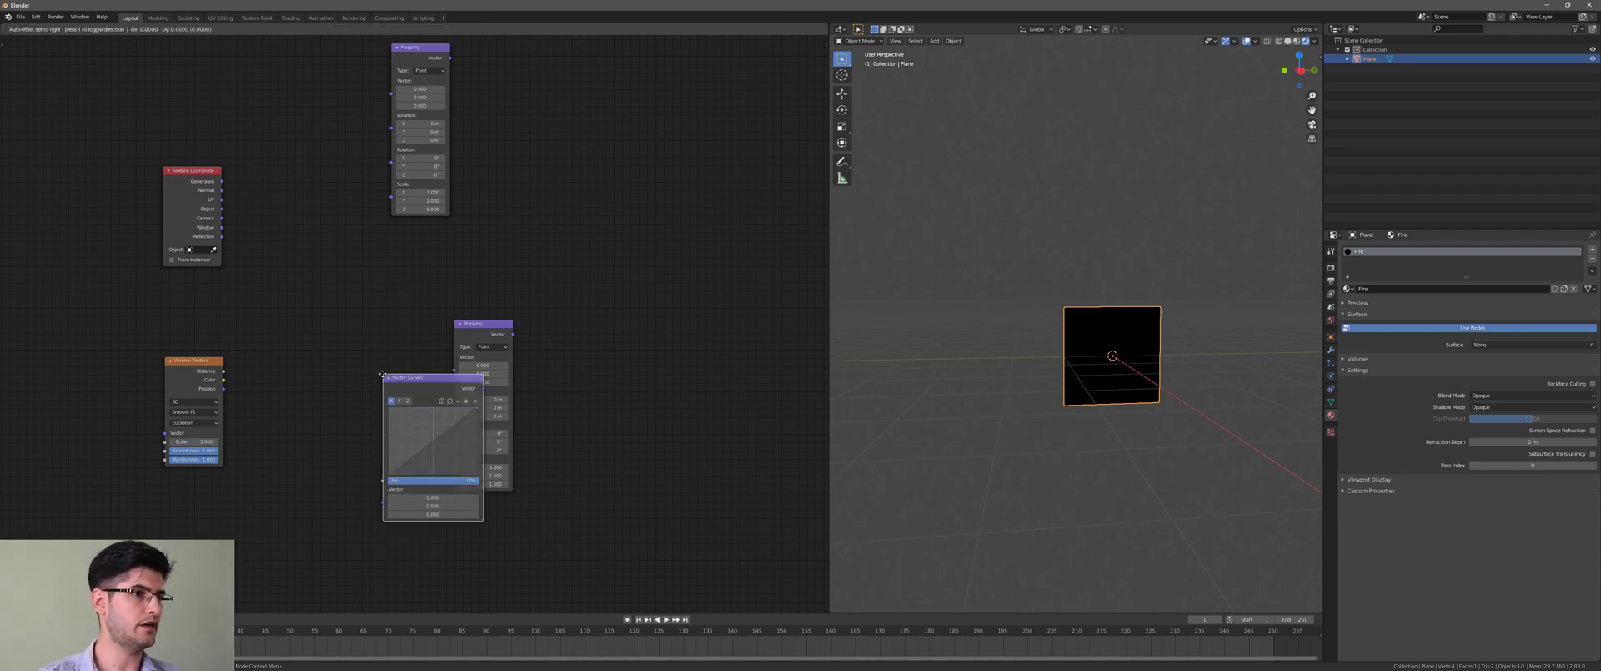
pyautogui.click(279, 349)
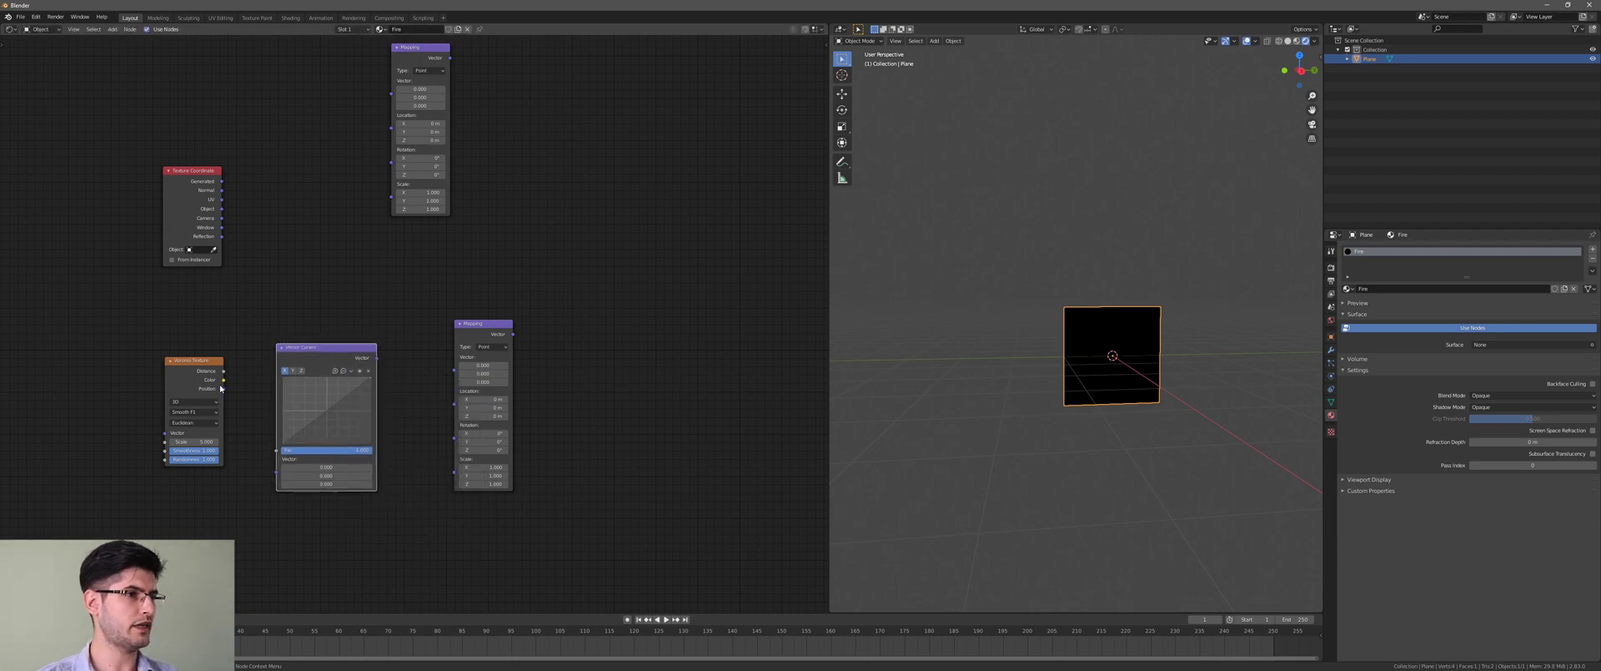
# - Connect the Voronoi Color output to the Vector Curves Fac input and the Texture Coordinate UV output to its Vector input
pyautogui.moveTo(223, 379); pyautogui.dragTo(280, 451)
pyautogui.moveTo(314, 347); pyautogui.dragTo(337, 337)
pyautogui.moveTo(222, 200); pyautogui.dragTo(299, 461)
# - Move the lower Mapping node slightly right and connect the Vector Curves output to its Vector input
pyautogui.moveTo(321, 386); pyautogui.dragTo(300, 378, button='middle')
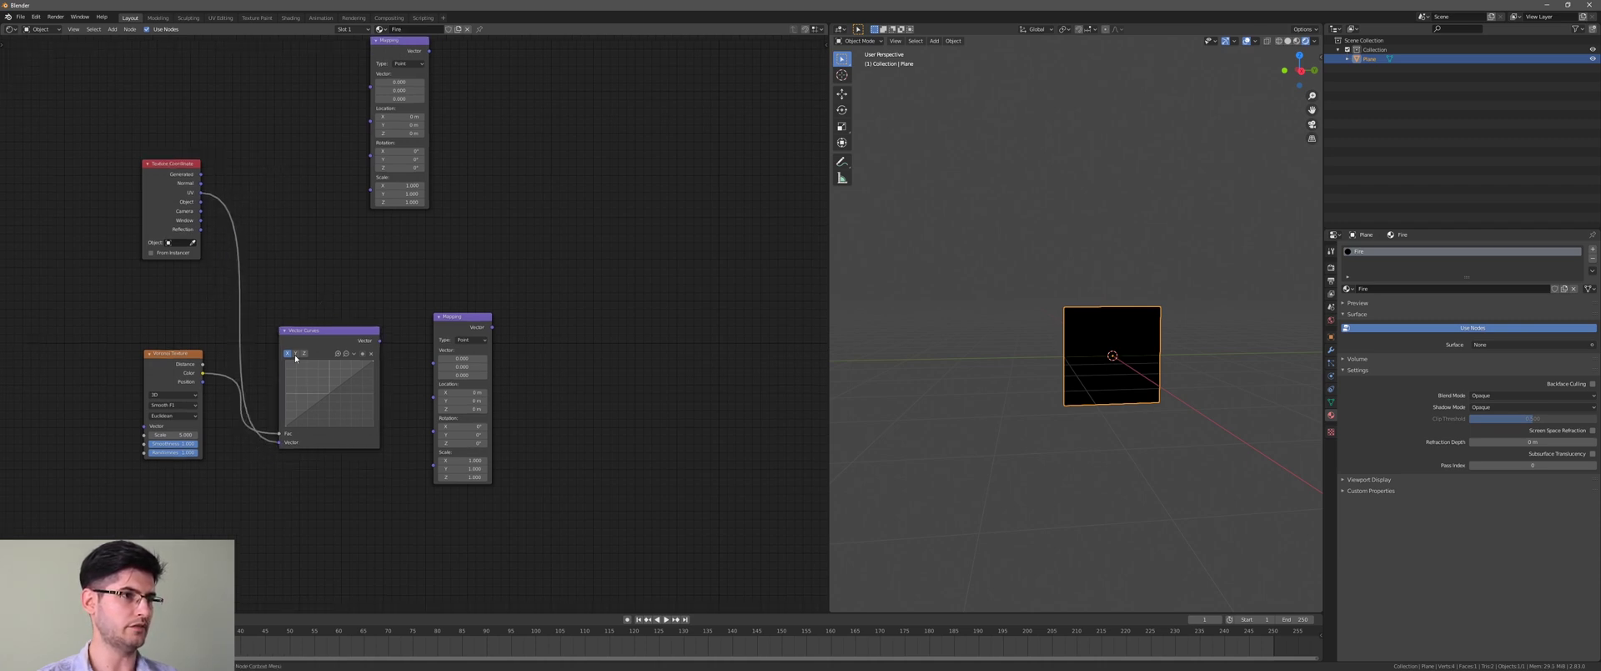
pyautogui.moveTo(451, 324); pyautogui.dragTo(483, 326)
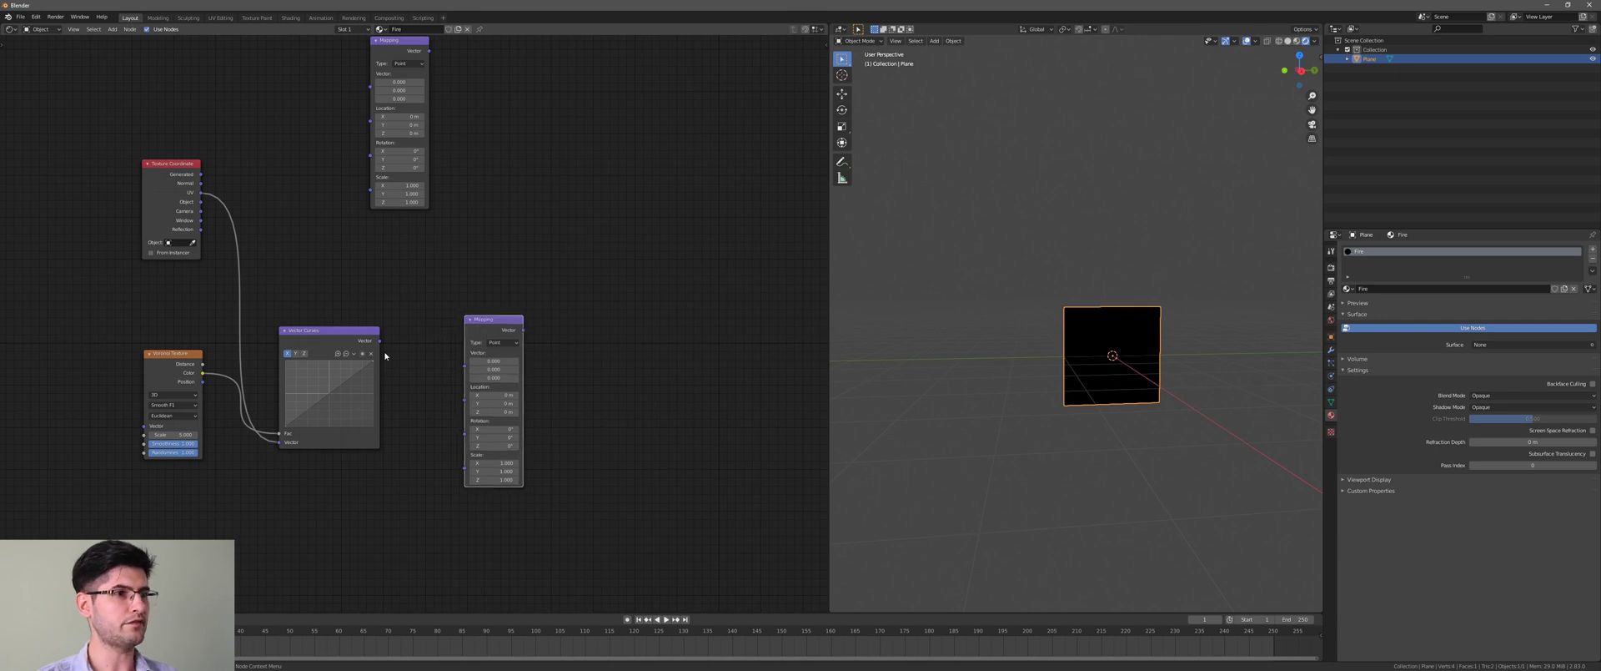
pyautogui.moveTo(379, 340); pyautogui.dragTo(471, 365)
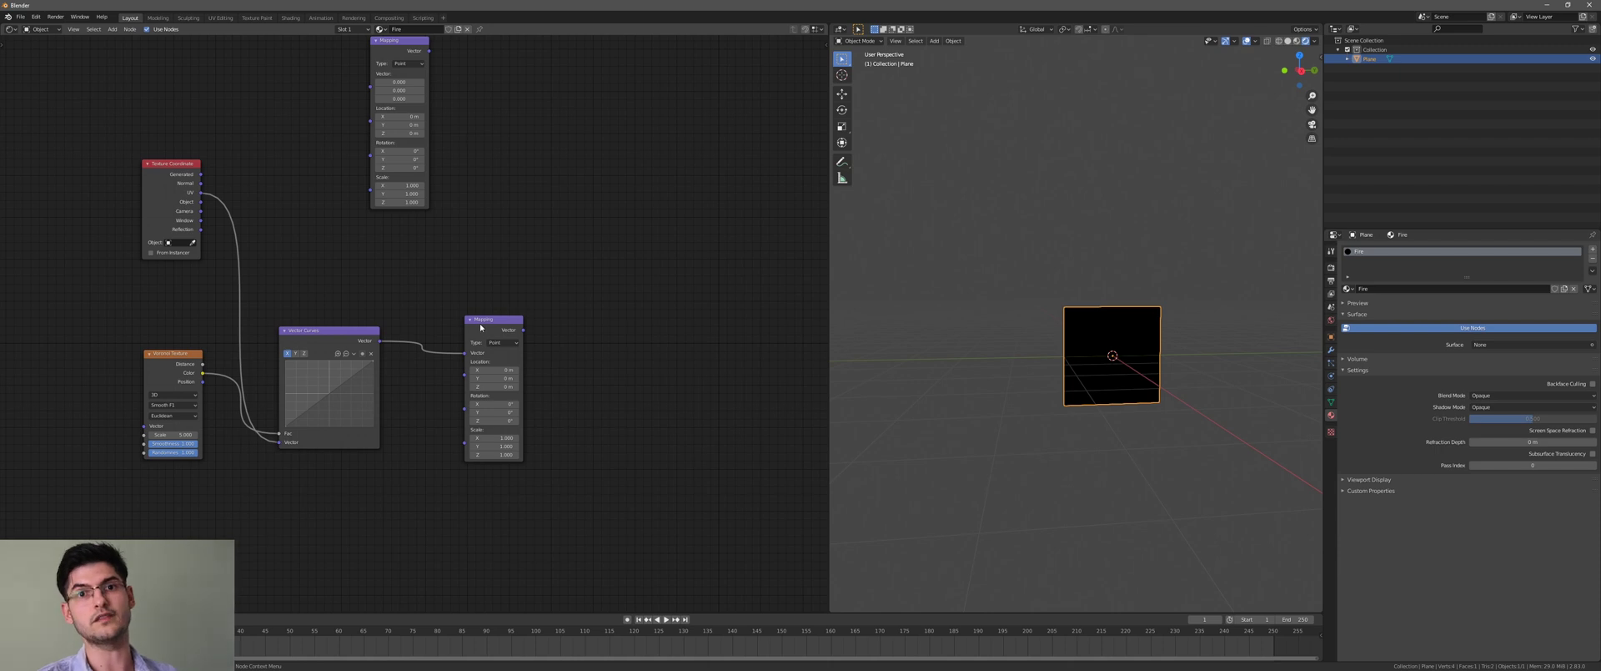
pyautogui.moveTo(505, 221); pyautogui.dragTo(445, 263, button='middle')
pyautogui.moveTo(544, 314); pyautogui.dragTo(479, 294, button='middle')
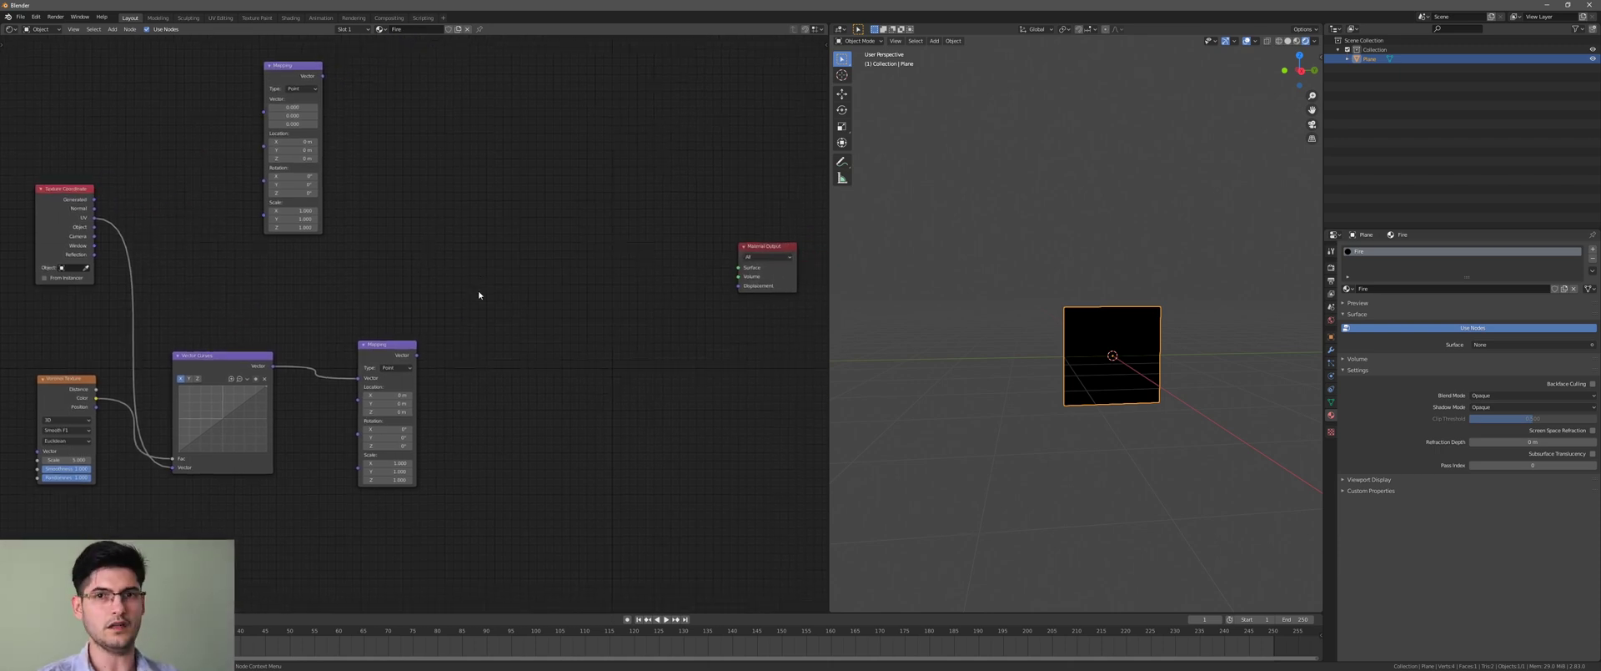
# - Add a Noise Texture node beside the lower Mapping node and connect the Mapping Vector output to its Vector input
pyautogui.moveTo(403, 350); pyautogui.dragTo(369, 337)
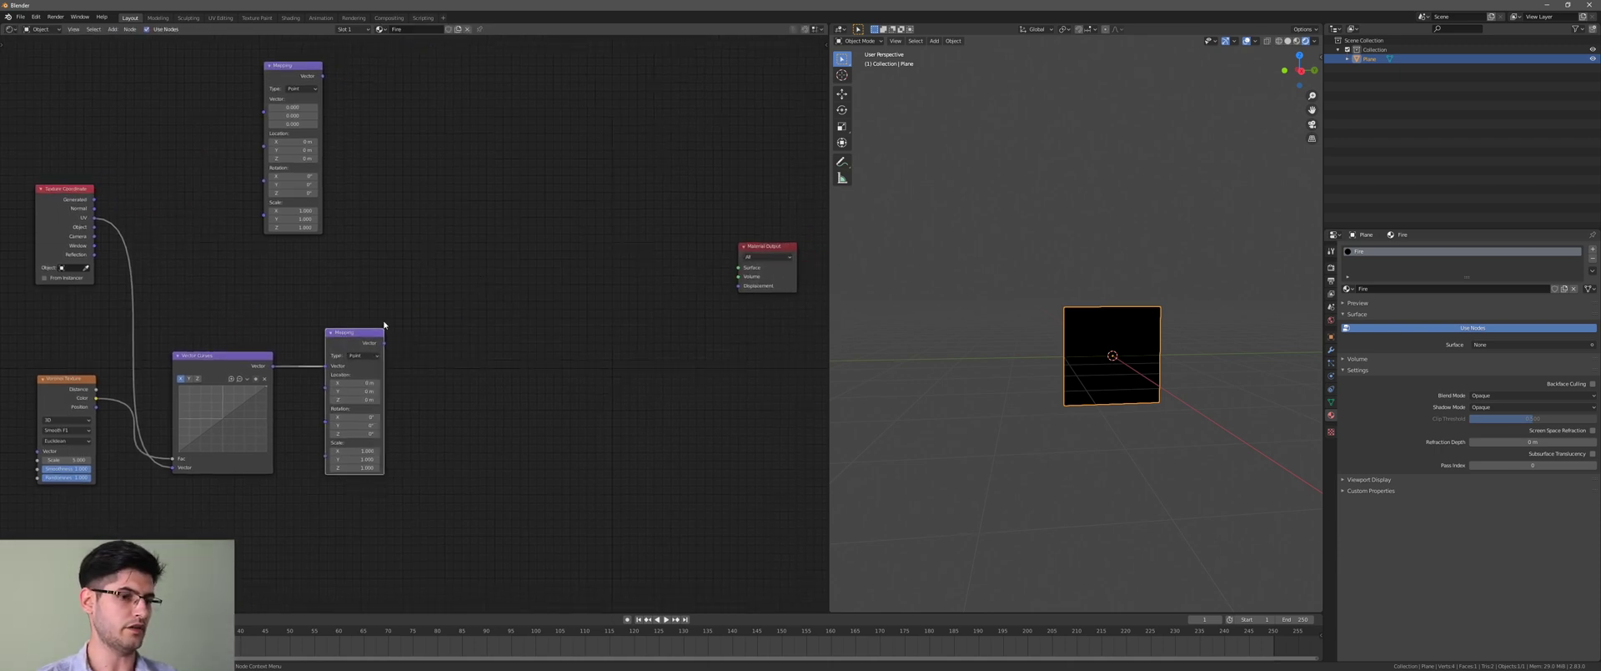
pyautogui.hotkey('shift', 'a')
pyautogui.click(443, 297)
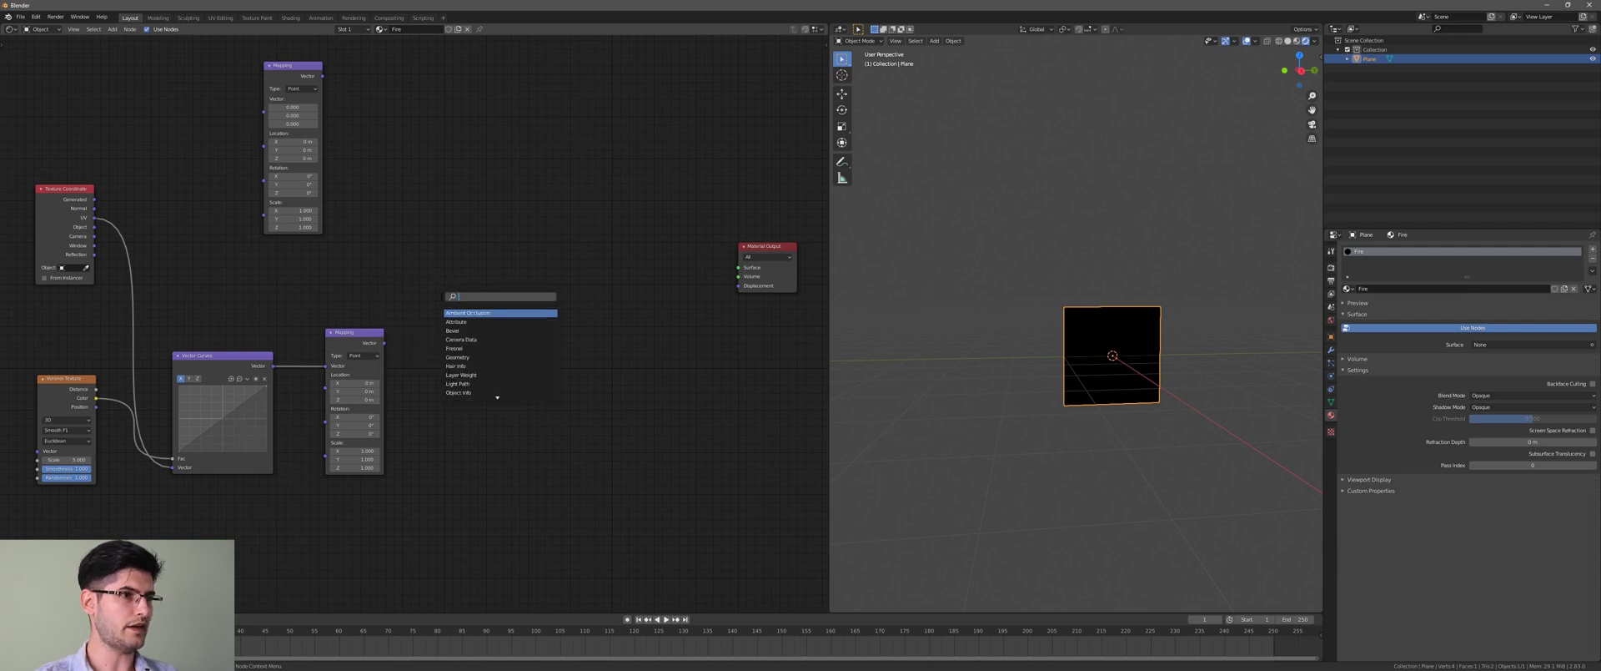
pyautogui.write('nois')
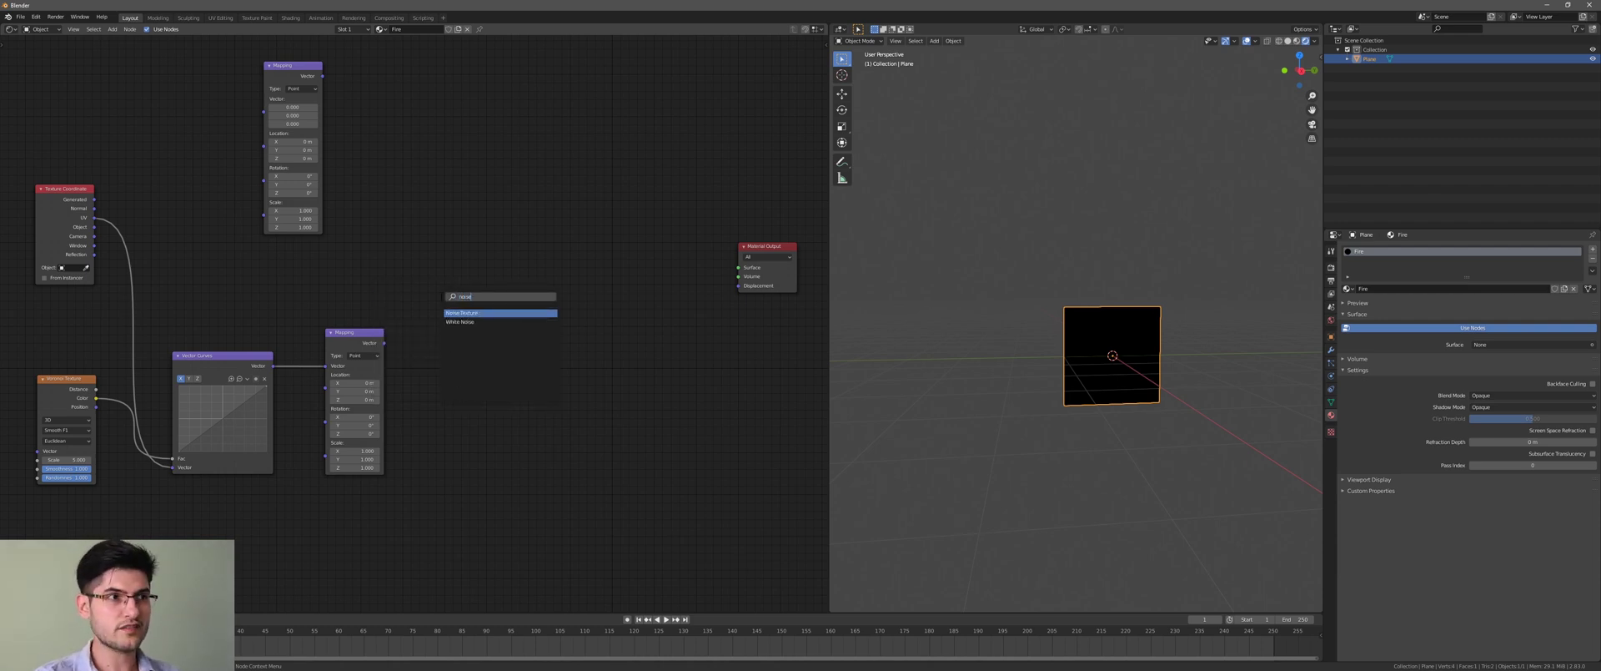
pyautogui.write('e')
pyautogui.press('Return')
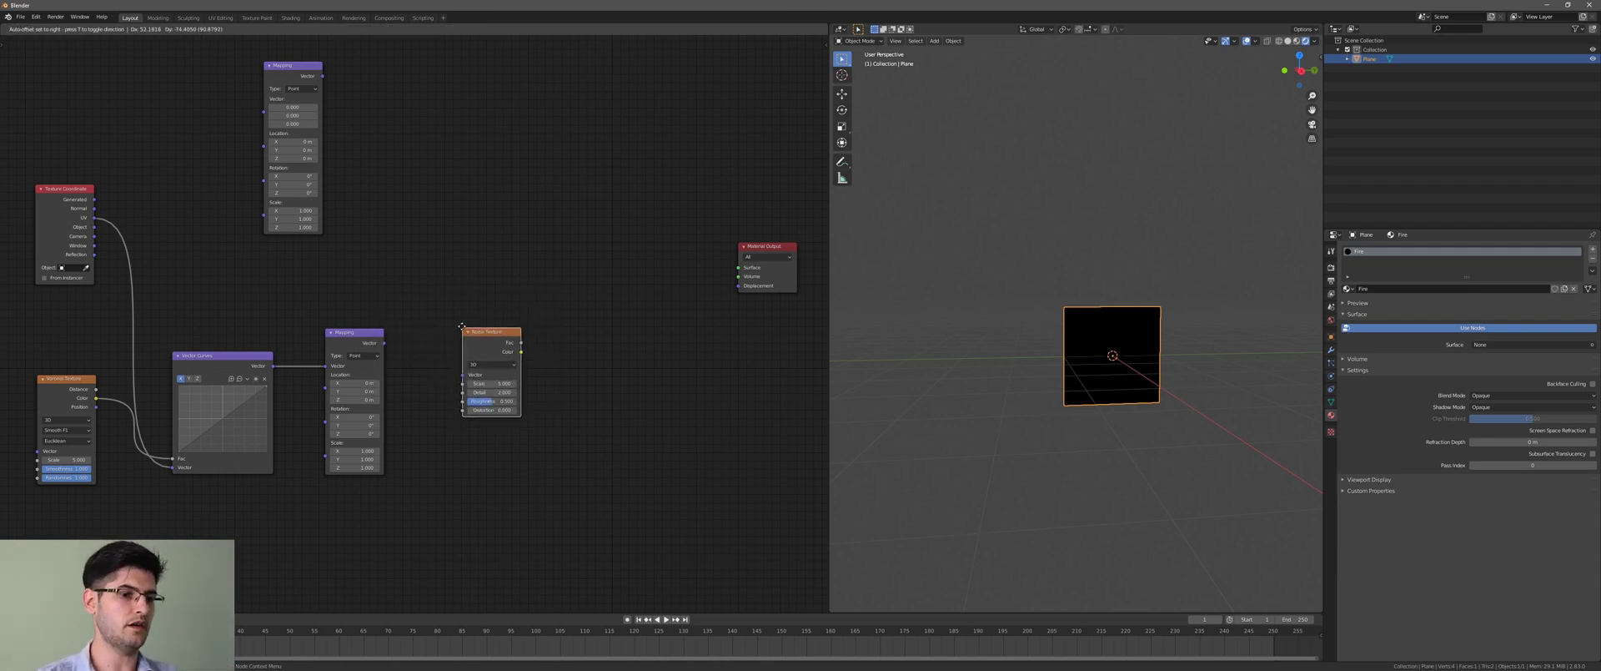
pyautogui.click(439, 317)
pyautogui.moveTo(383, 343); pyautogui.dragTo(435, 372)
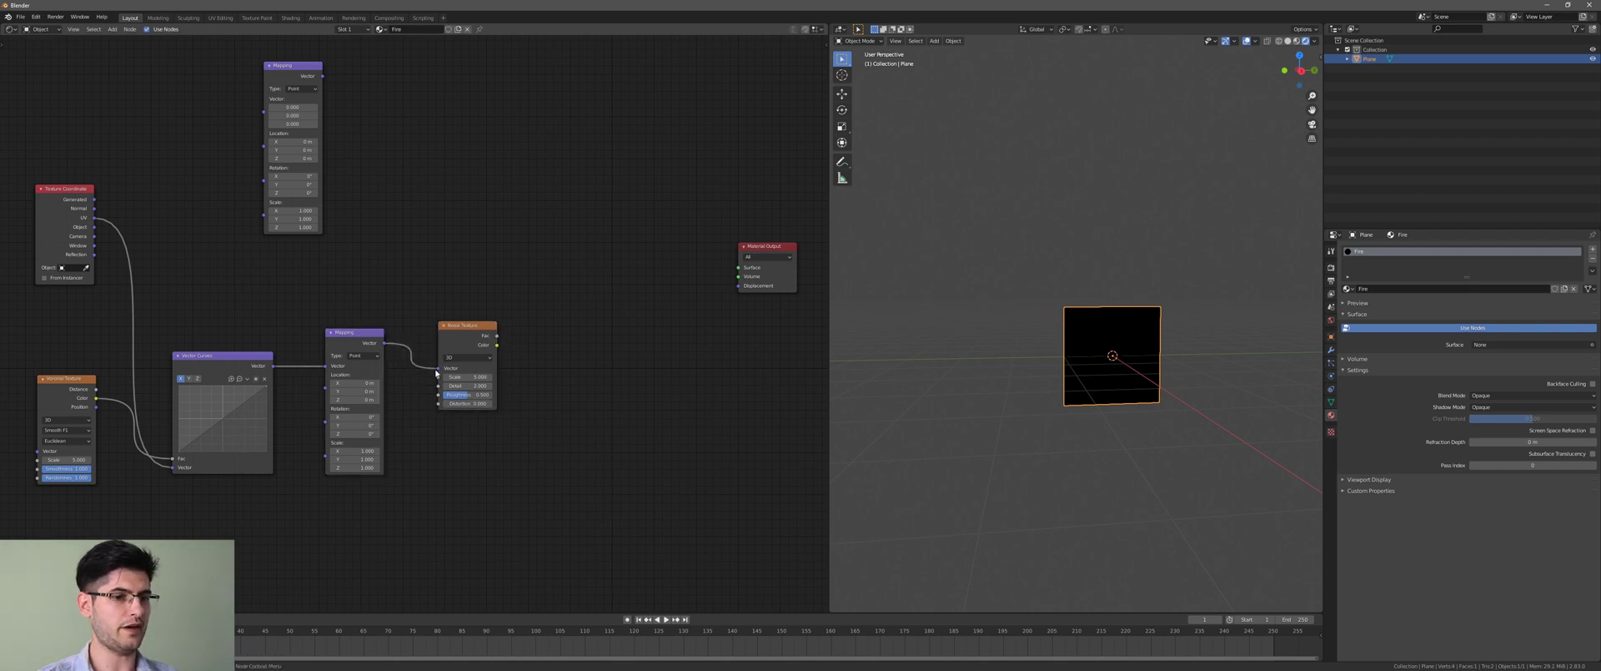
pyautogui.moveTo(464, 328); pyautogui.dragTo(445, 334)
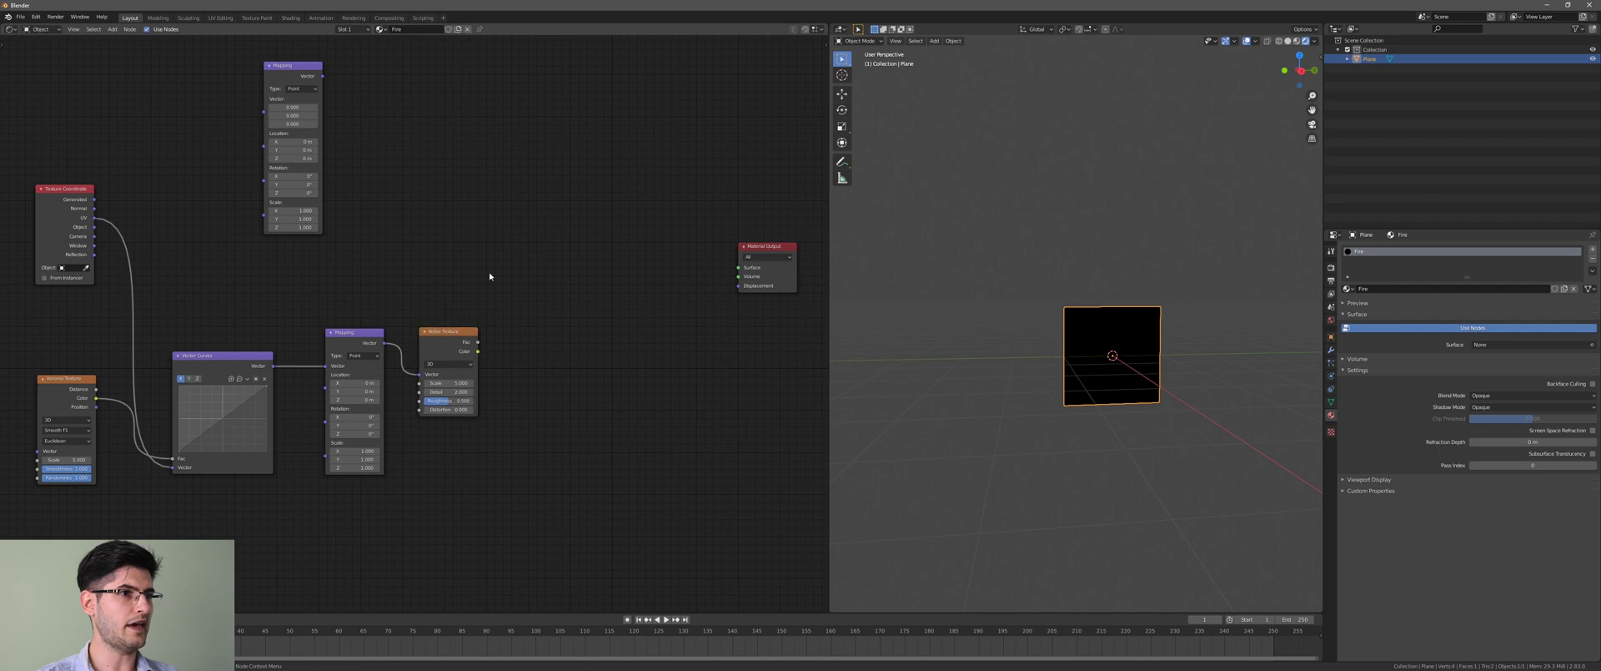
# - Add a MixRGB node above and to the right of the Noise Texture node
pyautogui.hotkey('shift', 'a')
pyautogui.click(491, 274)
pyautogui.write('mix')
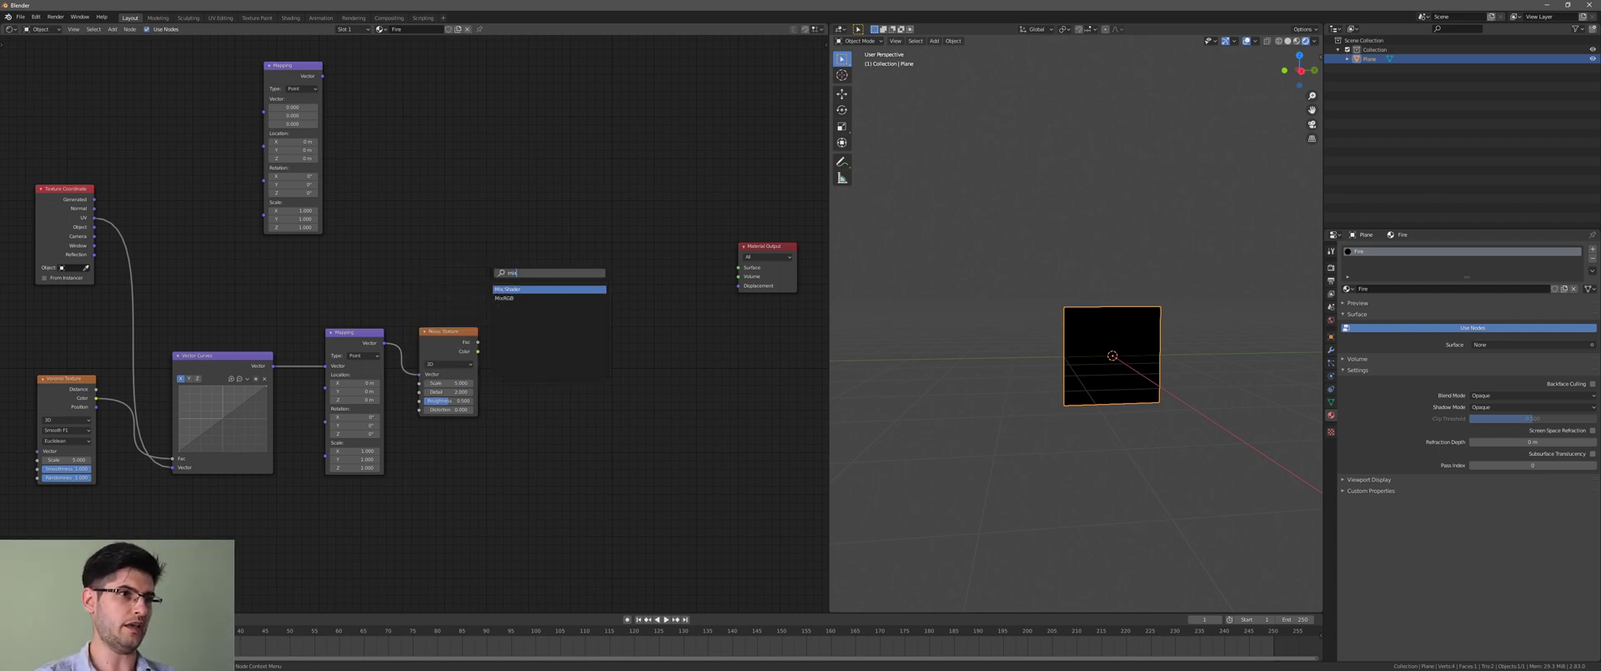
pyautogui.press('Down')
pyautogui.press('Return')
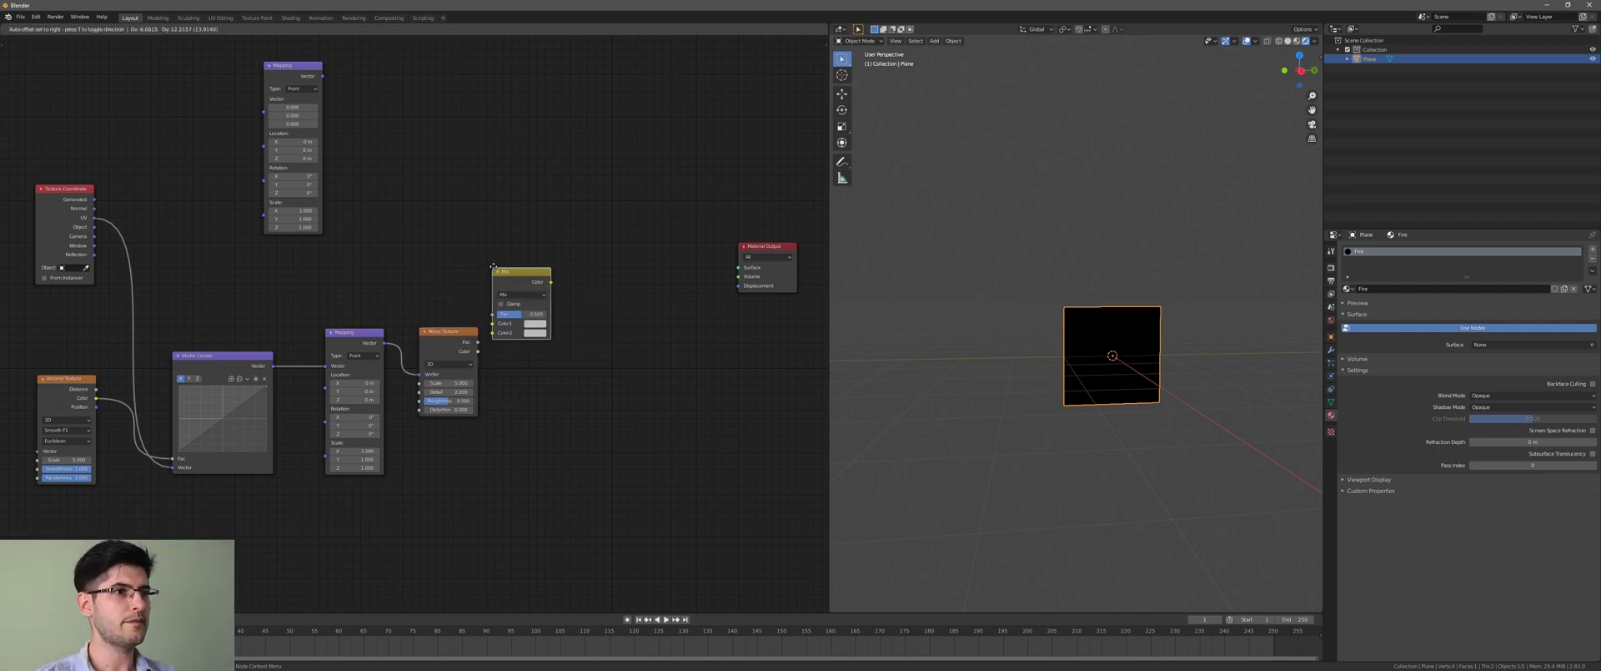
pyautogui.click(511, 216)
# - Connect the upper Mapping output to the Mix node's Color1, the Noise Fac output to Color2, and the Texture Coordinate UV to the upper Mapping's Vector
pyautogui.moveTo(330, 194); pyautogui.dragTo(374, 247, button='middle')
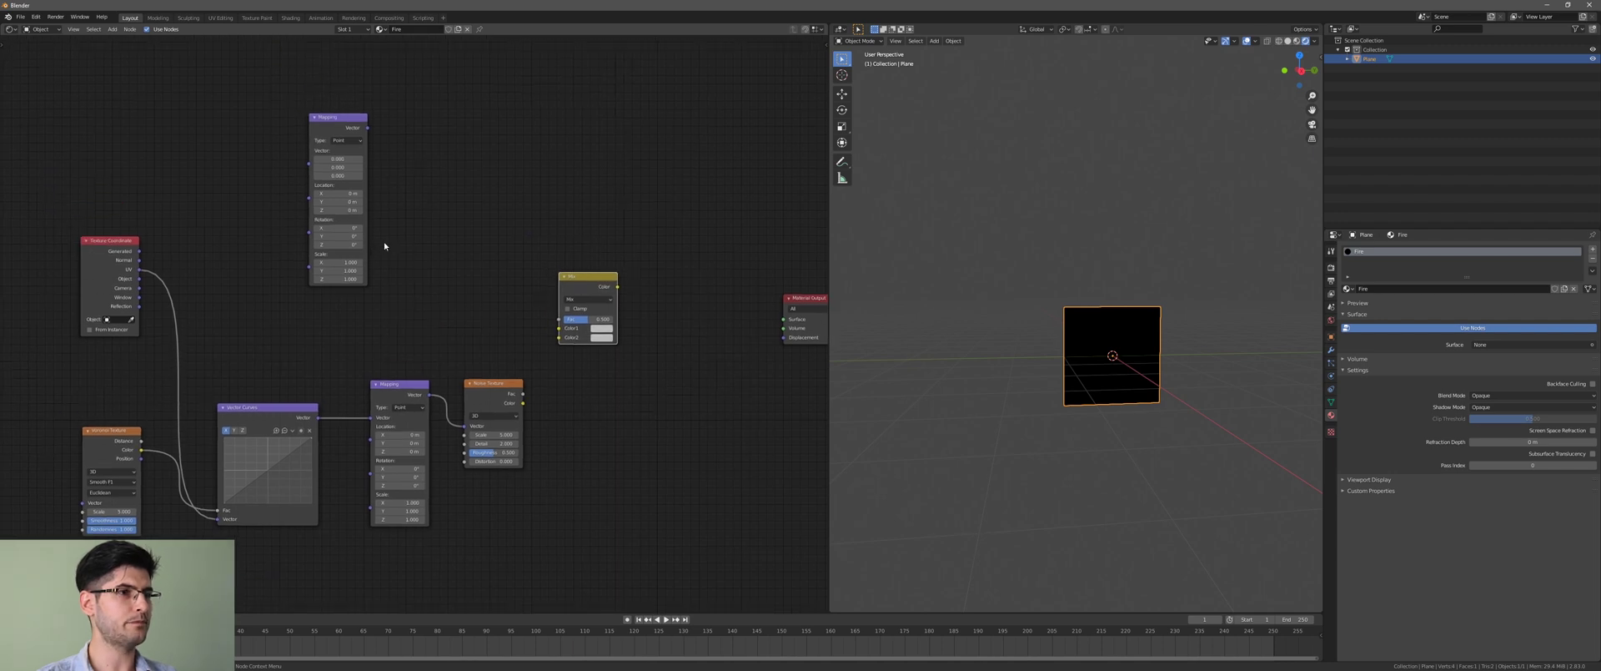
pyautogui.moveTo(366, 130); pyautogui.dragTo(560, 332)
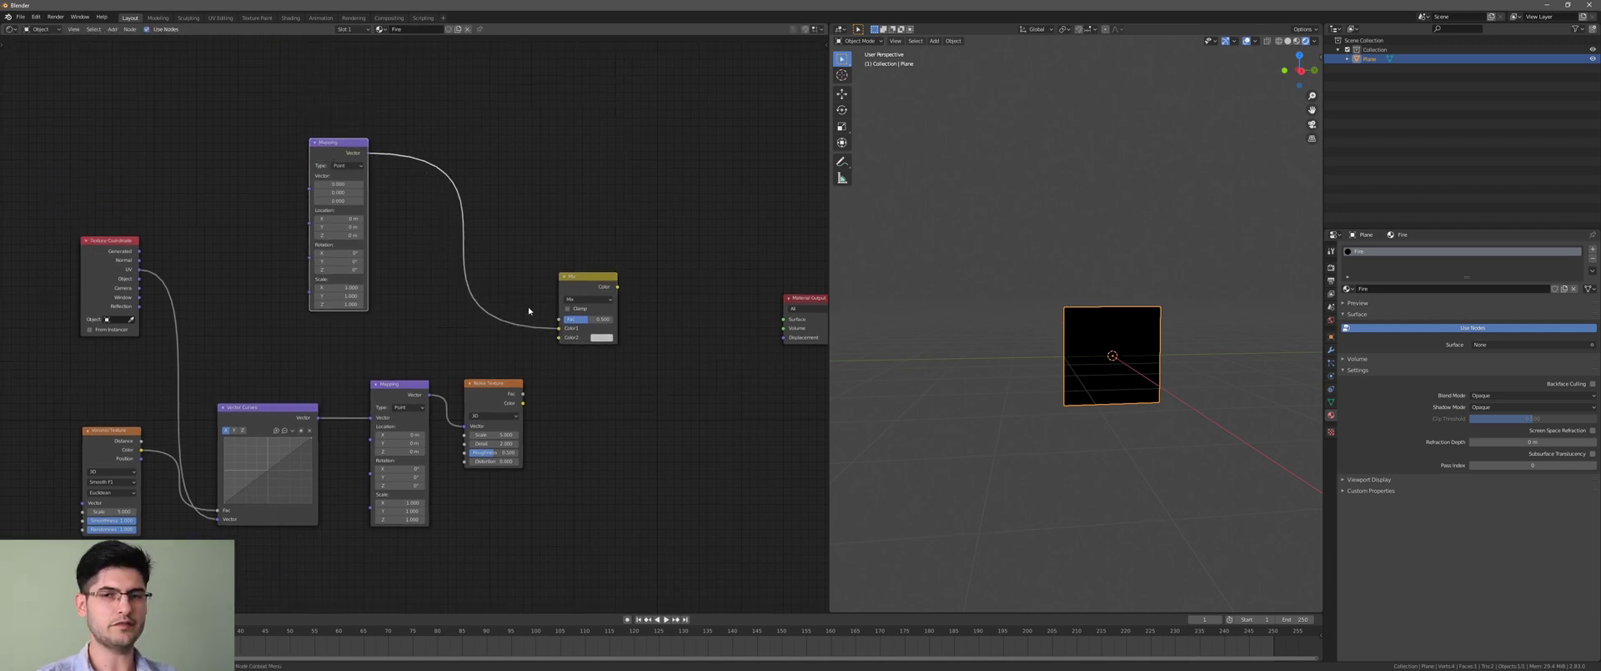
pyautogui.moveTo(523, 403); pyautogui.dragTo(558, 337)
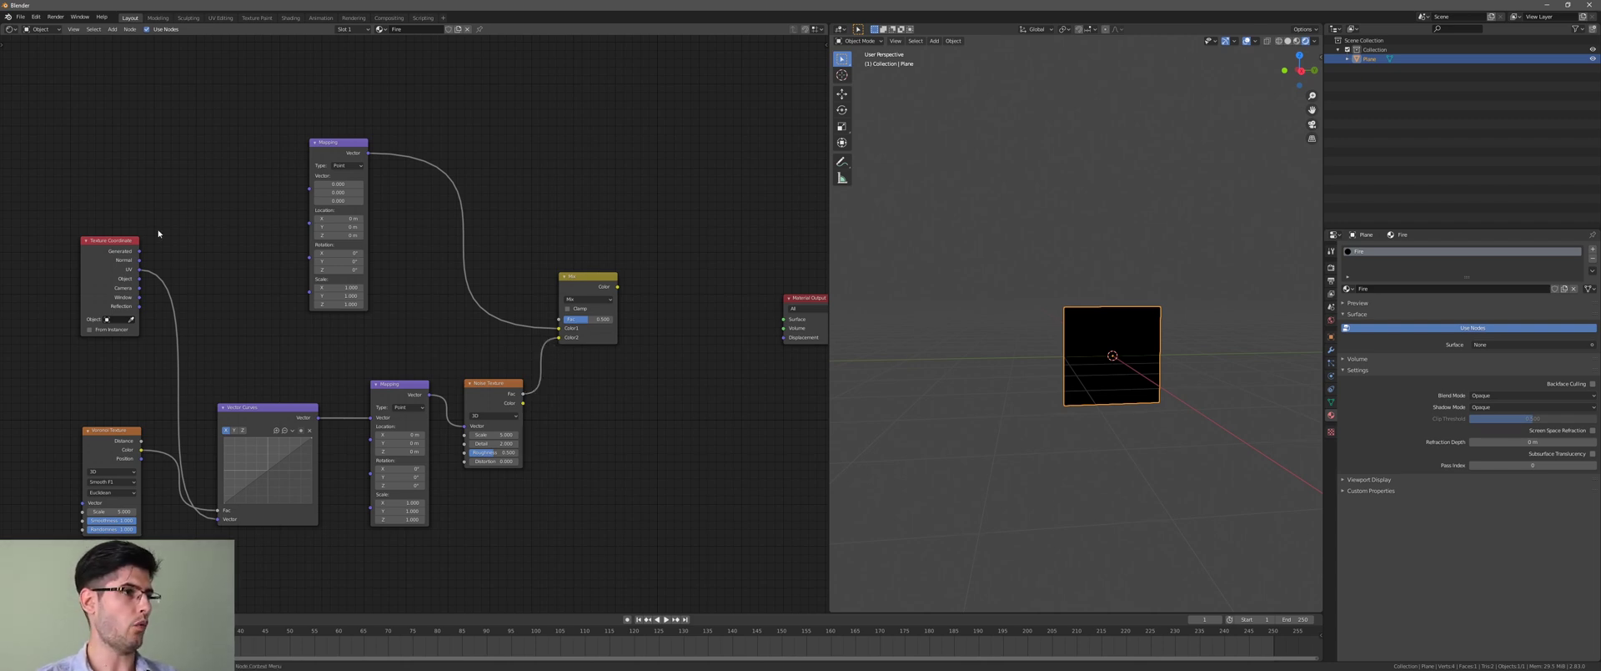
pyautogui.moveTo(140, 269); pyautogui.dragTo(309, 188)
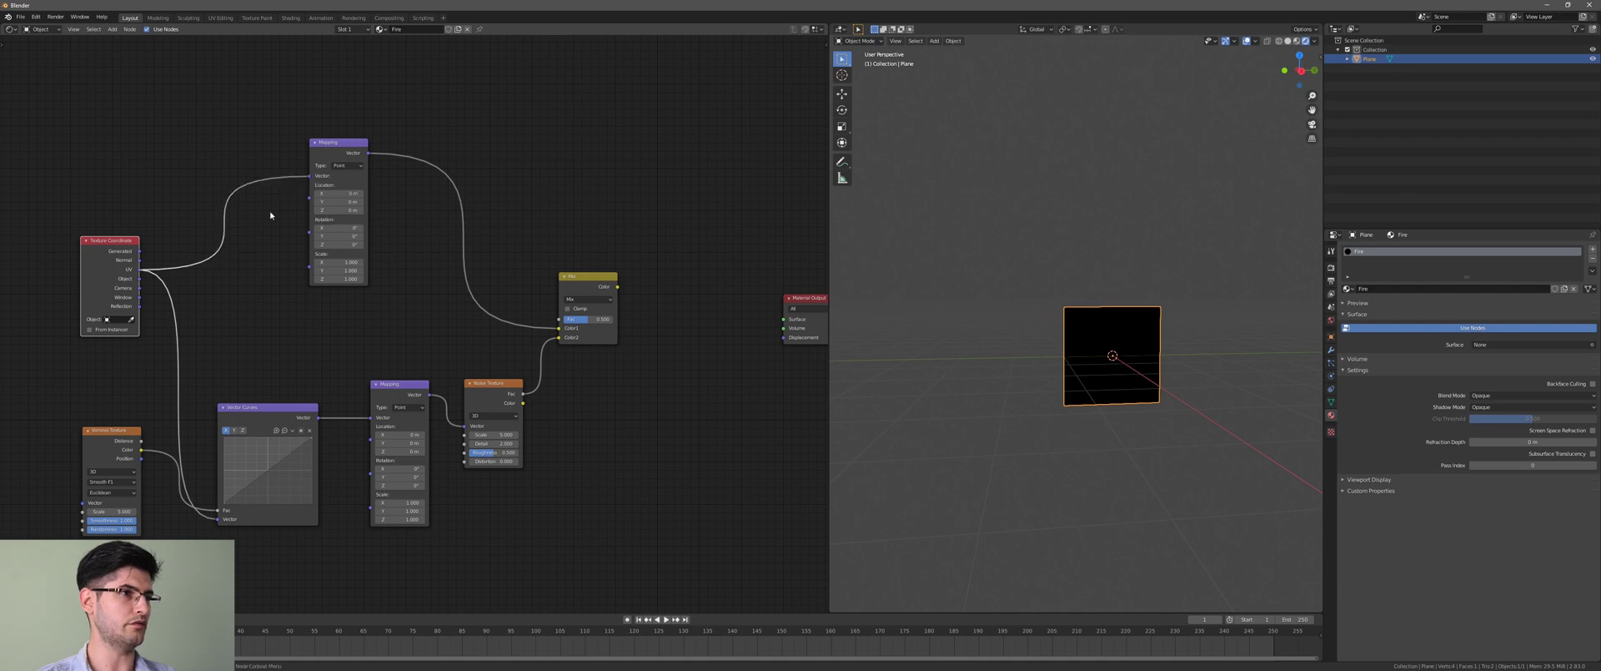
# - Move the Material Output node further right to make room for more nodes after the Mix node
pyautogui.moveTo(584, 252); pyautogui.dragTo(500, 224, button='middle')
pyautogui.moveTo(654, 294); pyautogui.dragTo(597, 286, button='middle')
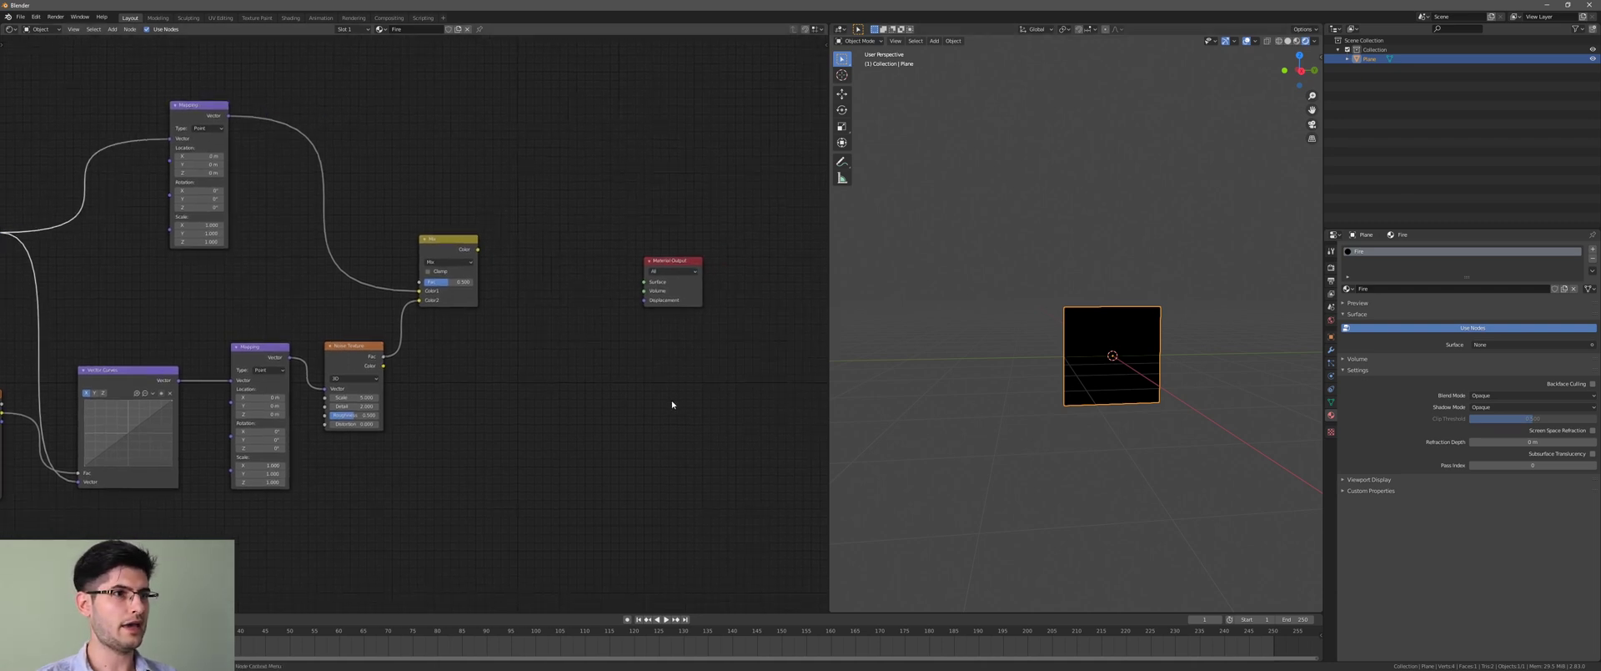
pyautogui.moveTo(672, 399); pyautogui.dragTo(618, 398, button='middle')
pyautogui.moveTo(629, 291); pyautogui.dragTo(737, 294)
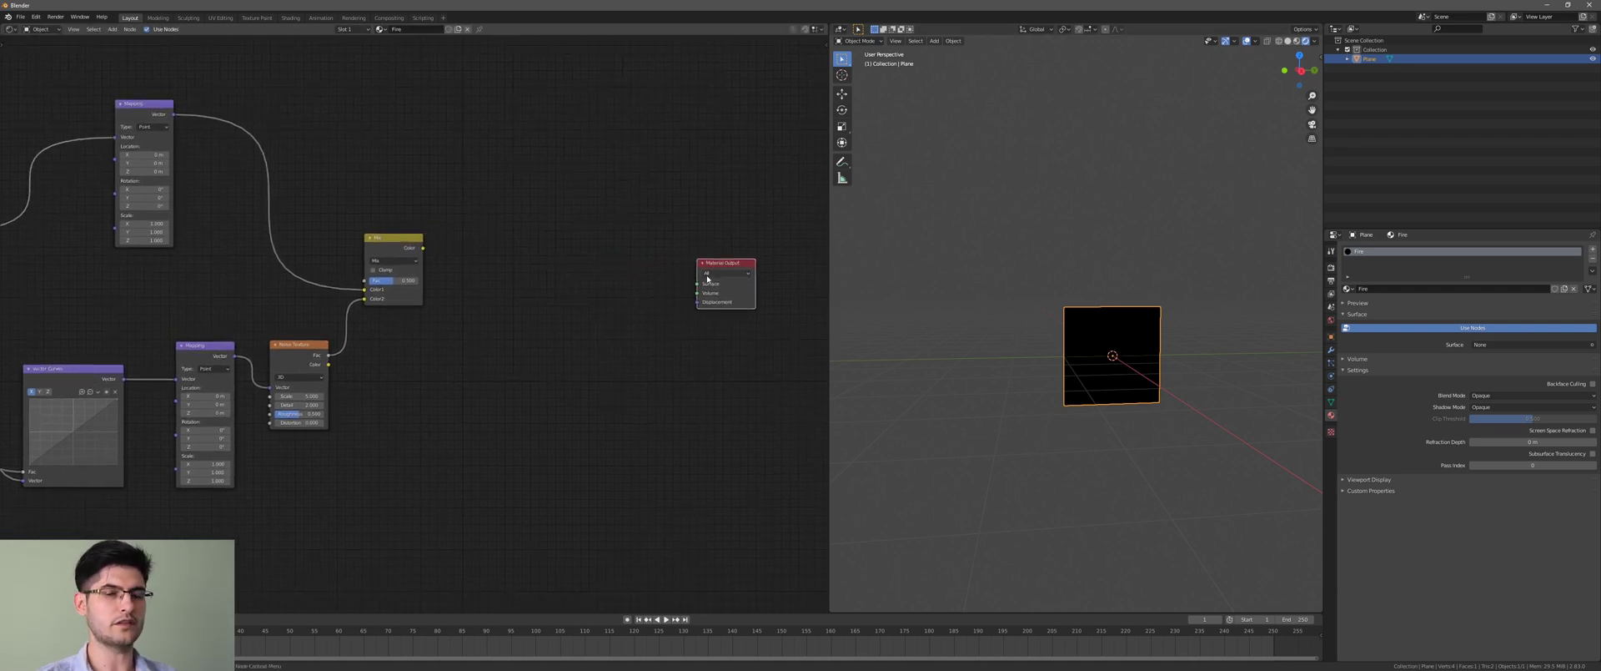
pyautogui.moveTo(496, 243); pyautogui.dragTo(515, 281, button='middle')
pyautogui.hotkey('shift', 'a')
pyautogui.click(499, 241)
pyautogui.write('vertex')
pyautogui.press('Return')
pyautogui.hotkey('ctrl', 'z')
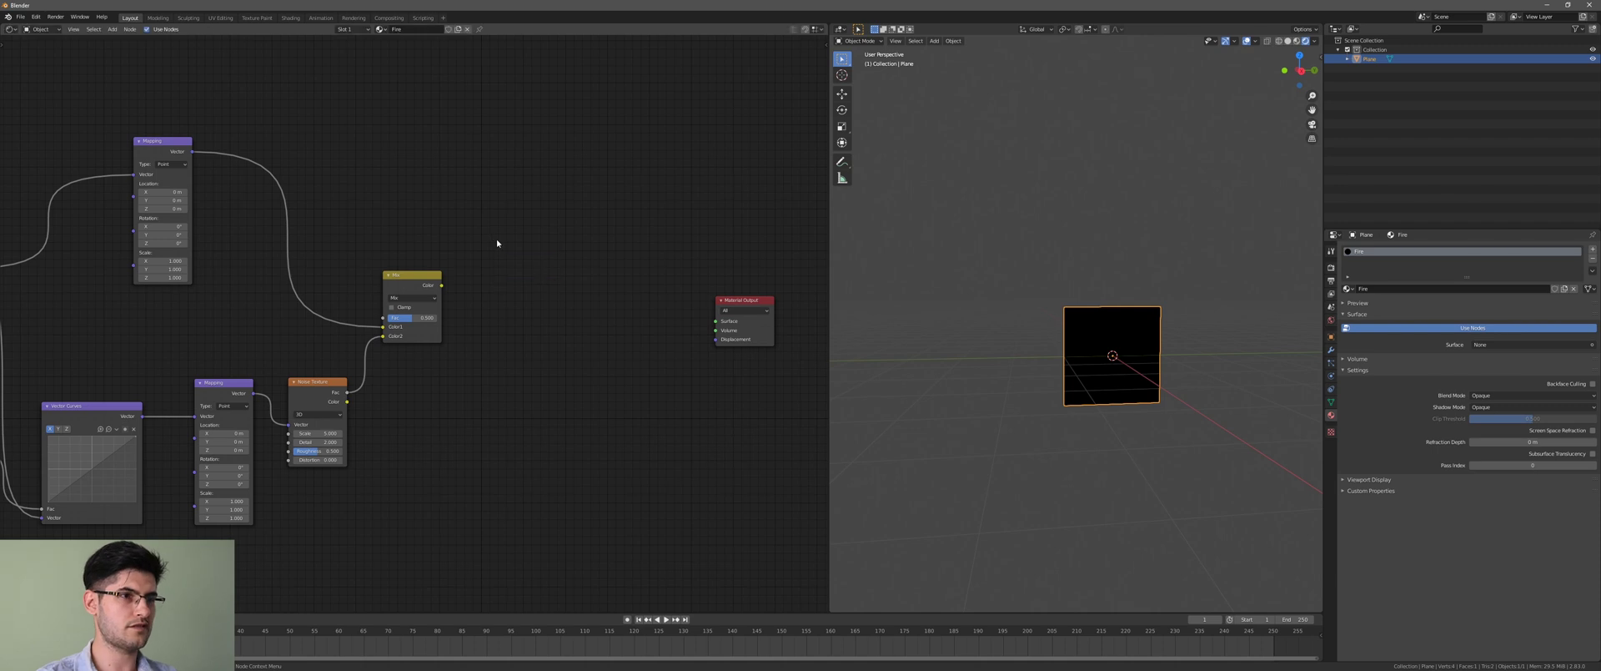
# - Add a ColorRamp node above and to the right of the Mix node
pyautogui.hotkey('shift', 'a')
pyautogui.click(497, 242)
pyautogui.write('colo')
pyautogui.press('Down')
pyautogui.press('Return')
pyautogui.click(503, 178)
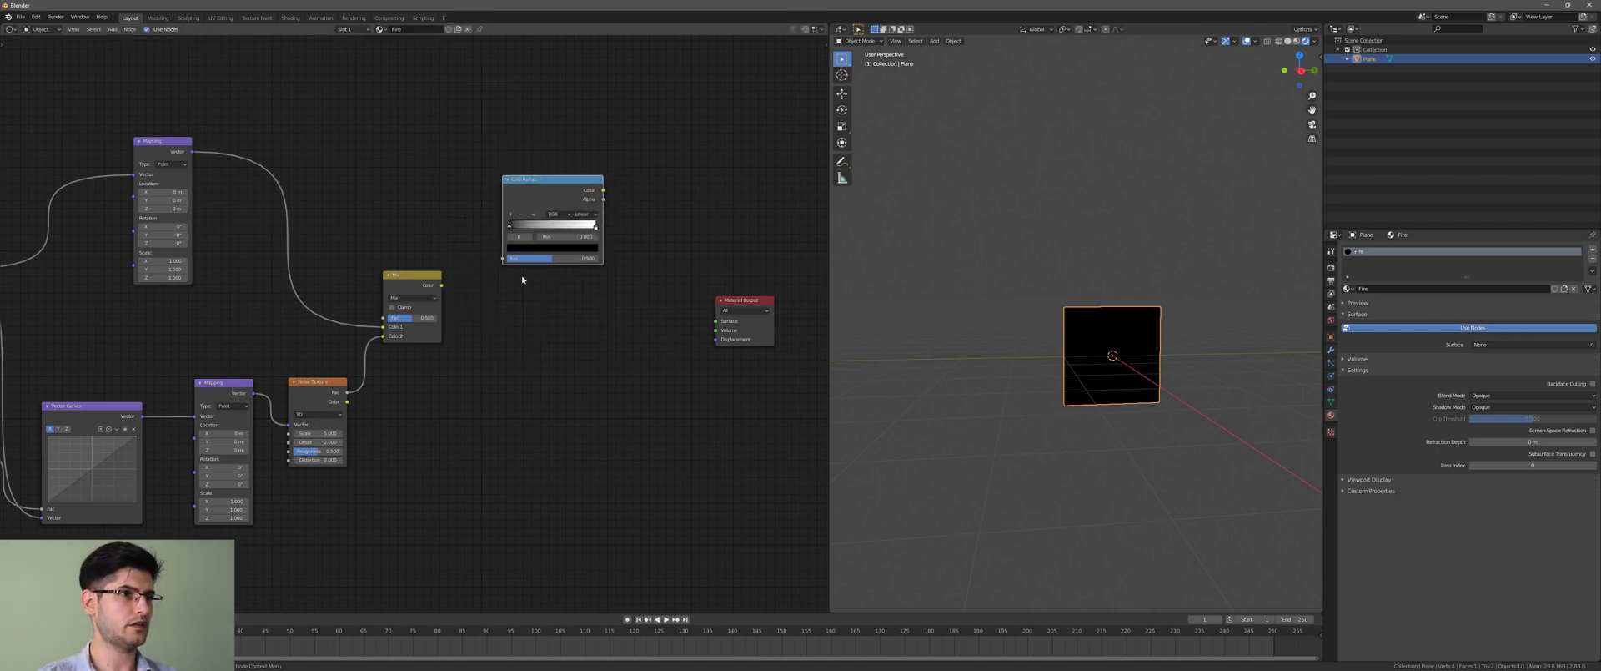
pyautogui.moveTo(527, 205); pyautogui.dragTo(521, 190)
# - Duplicate the ColorRamp node, place the copy below the original, and arrange the two closer together
pyautogui.click(524, 185)
pyautogui.hotkey('shift', 'd')
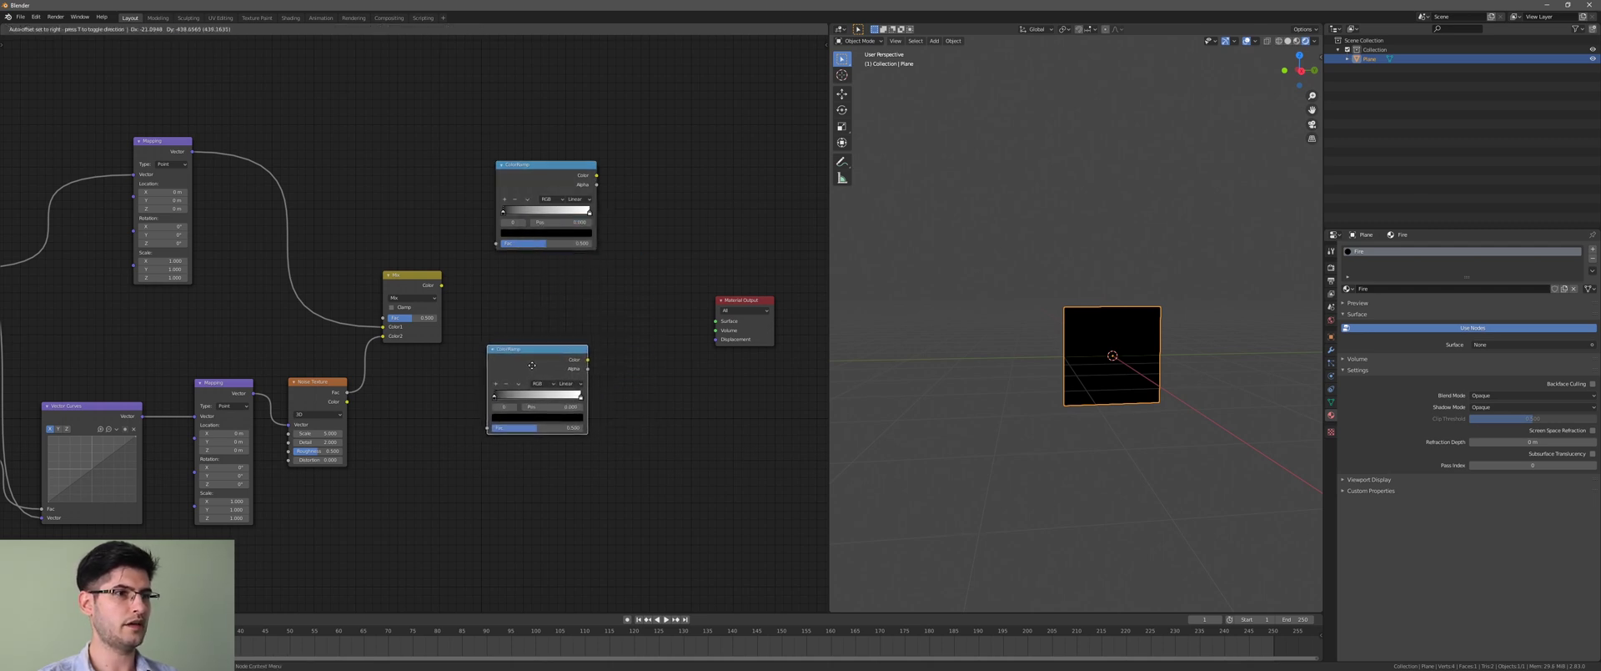
pyautogui.click(543, 358)
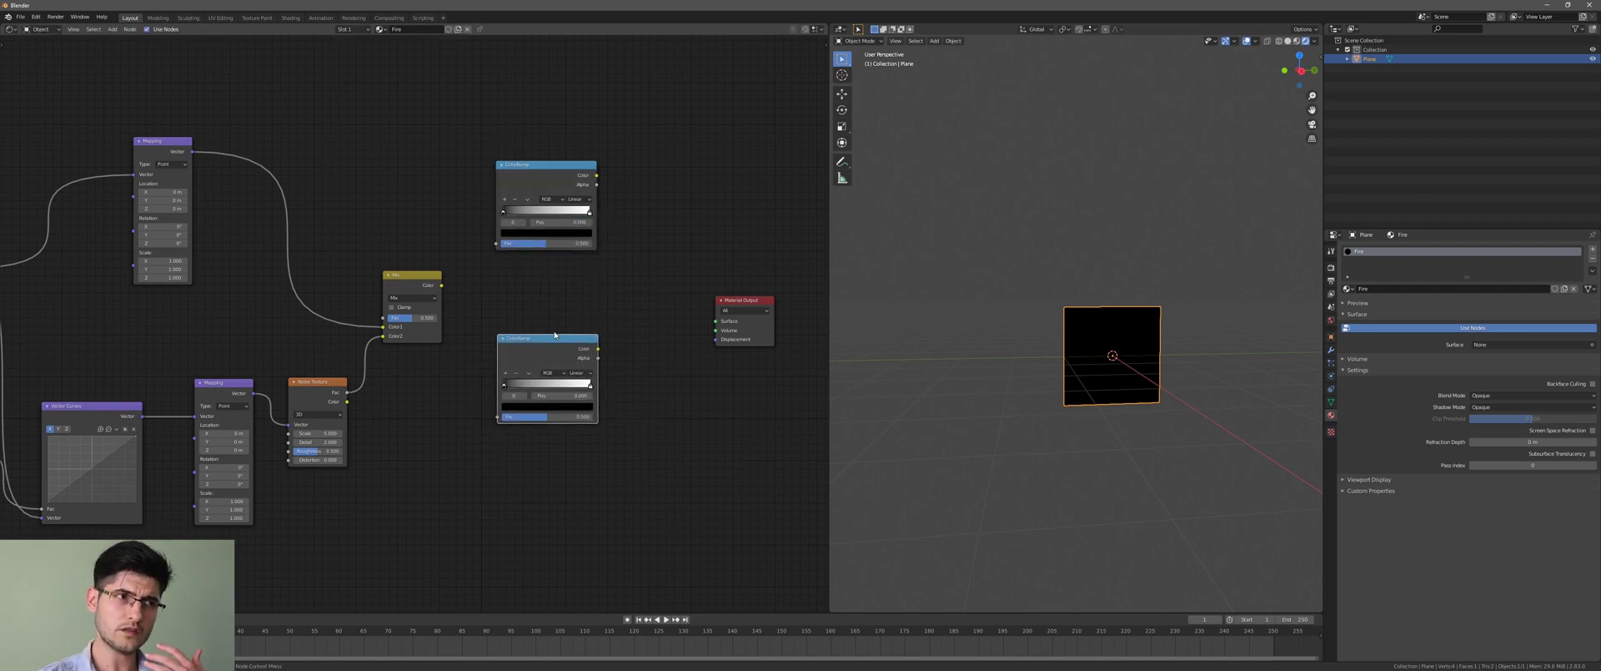
pyautogui.moveTo(547, 281); pyautogui.dragTo(566, 294, button='middle')
pyautogui.moveTo(554, 184); pyautogui.dragTo(558, 221)
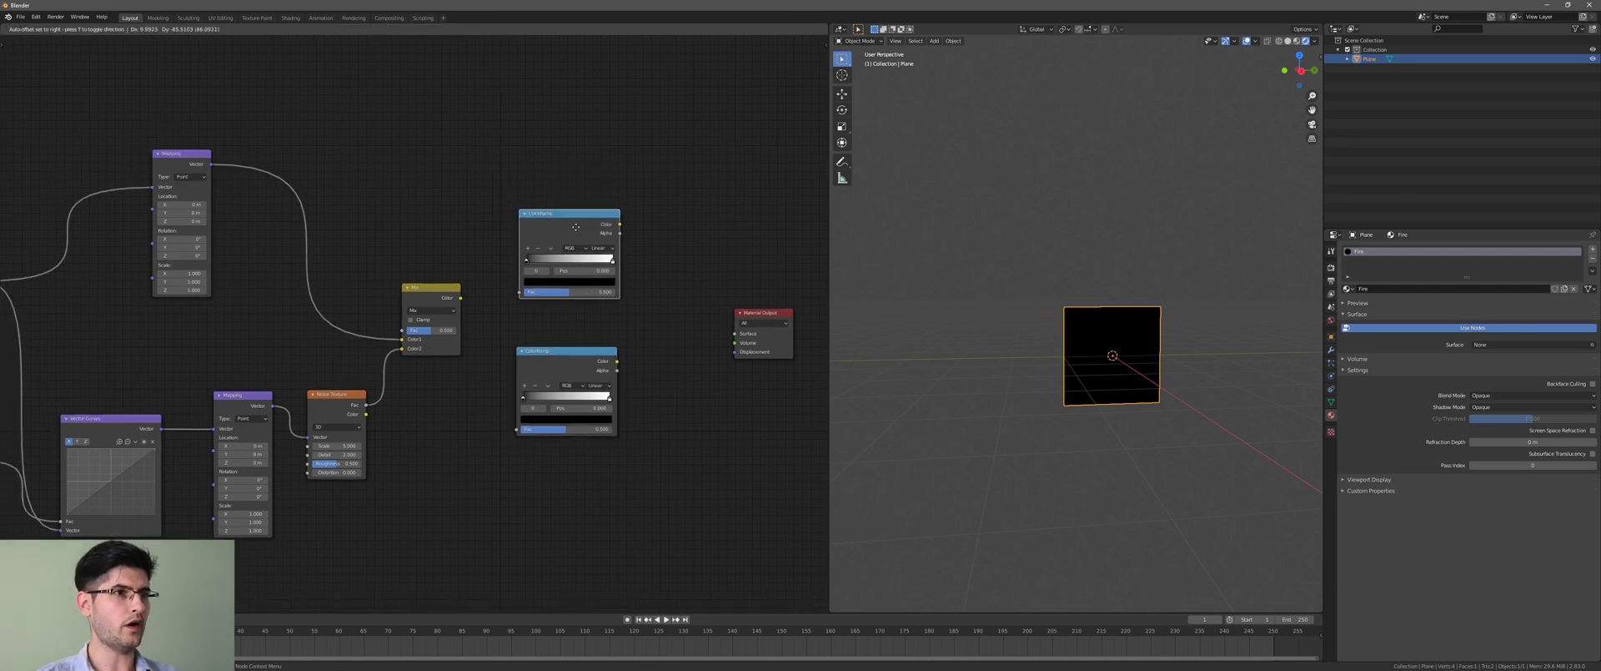
pyautogui.moveTo(1169, 354); pyautogui.dragTo(1143, 341, button='middle')
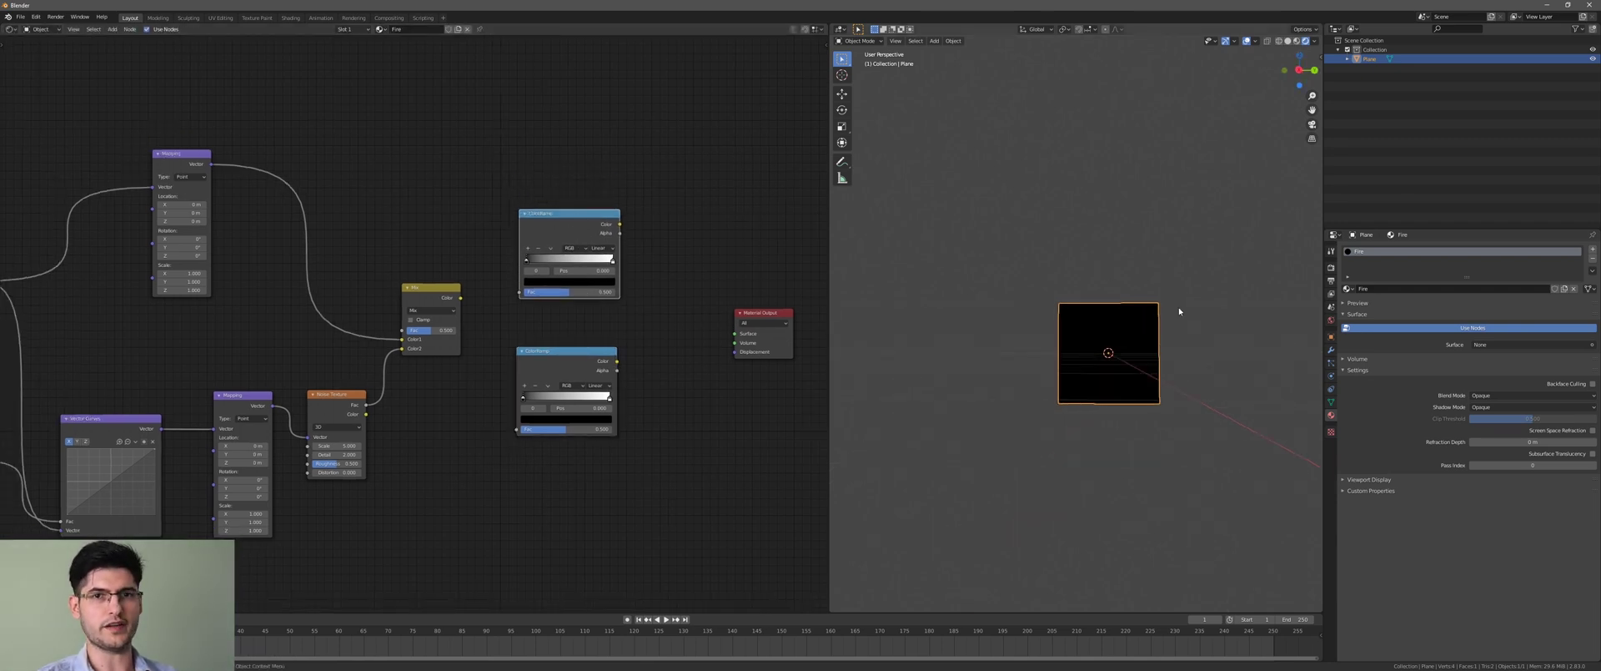
pyautogui.moveTo(544, 373); pyautogui.dragTo(557, 377)
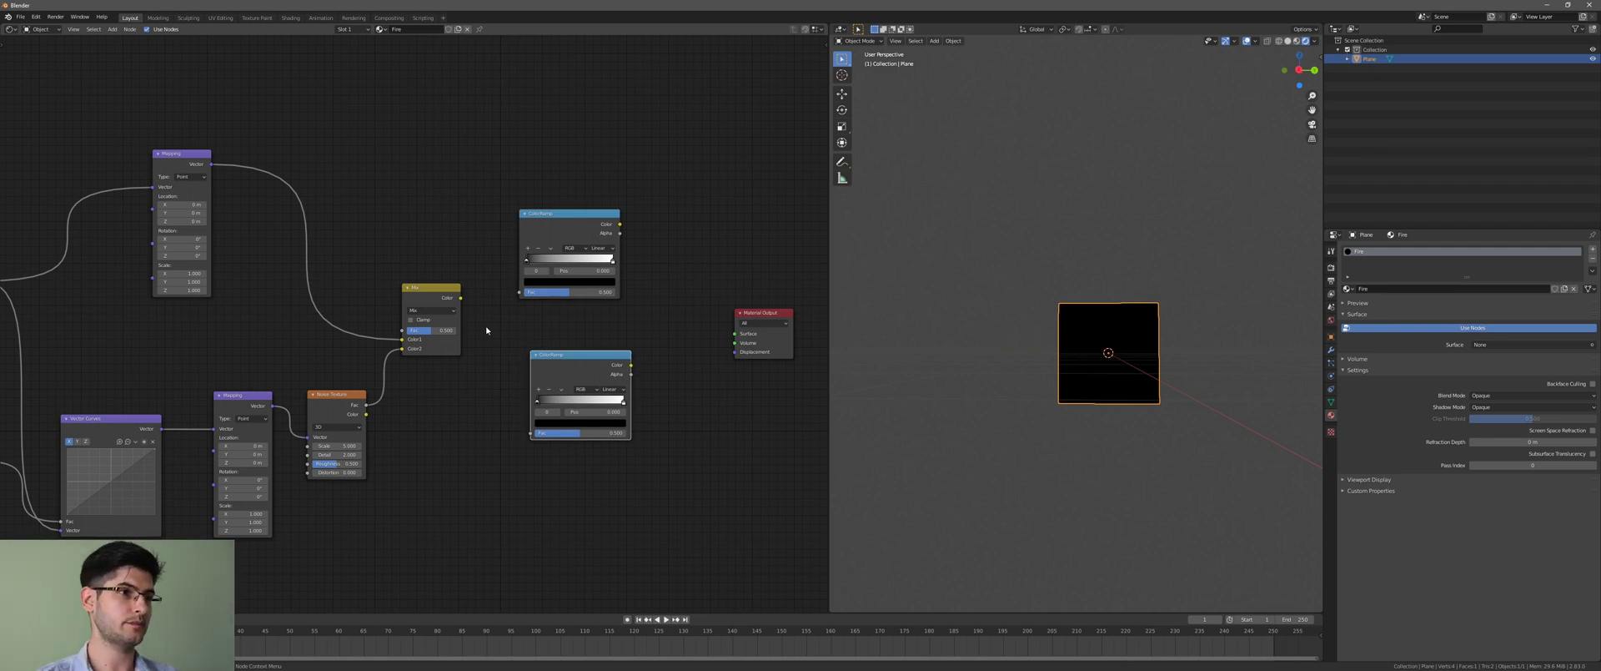
# - Connect the Mix node's Color output to the Fac inputs of both ColorRamp nodes and enable Clamp on the Mix node
pyautogui.moveTo(461, 298); pyautogui.dragTo(532, 440)
pyautogui.moveTo(460, 297); pyautogui.dragTo(531, 432)
pyautogui.moveTo(477, 423); pyautogui.dragTo(487, 458, button='middle')
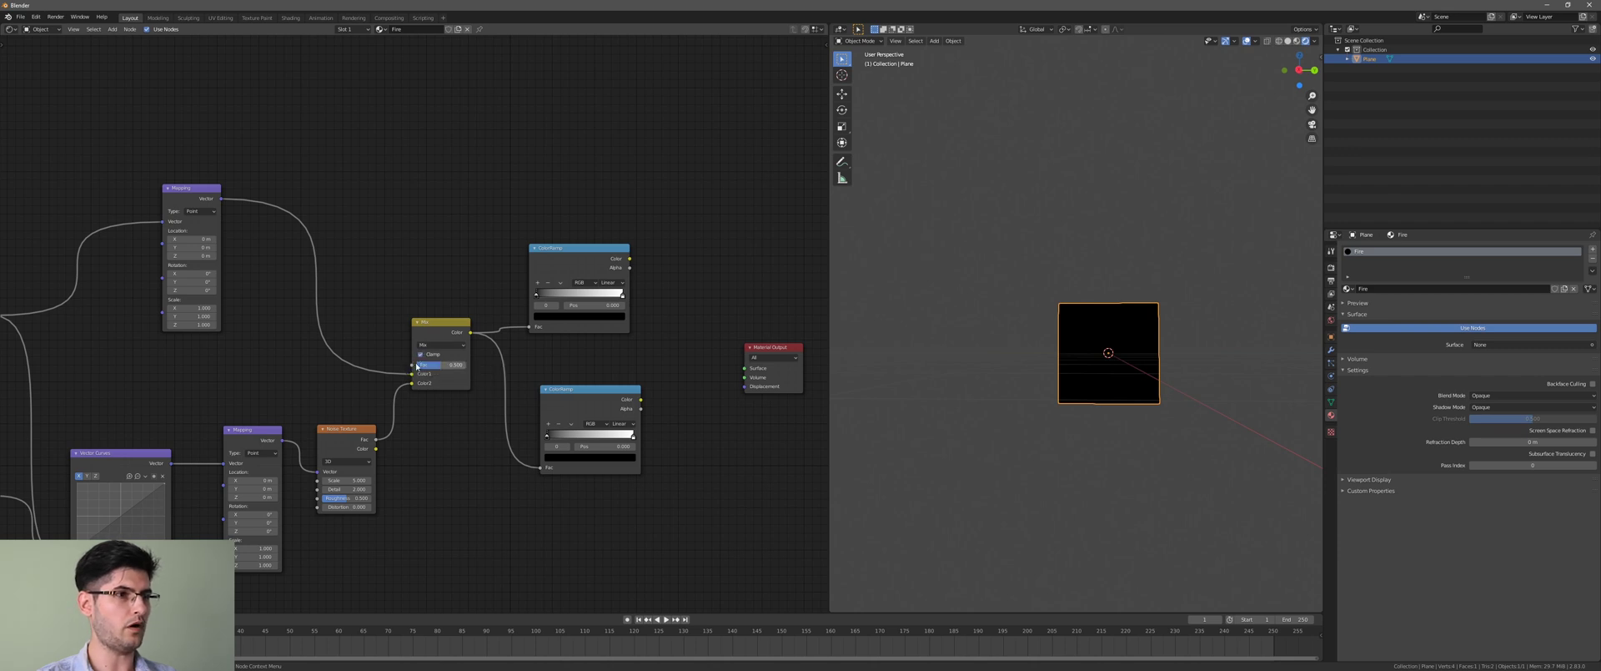
# - Move the Material Output node slightly right and add a Transparent BSDF node between the ColorRamps and the Material Output
pyautogui.moveTo(428, 346); pyautogui.dragTo(473, 290, button='middle')
pyautogui.moveTo(479, 376); pyautogui.dragTo(400, 354, button='middle')
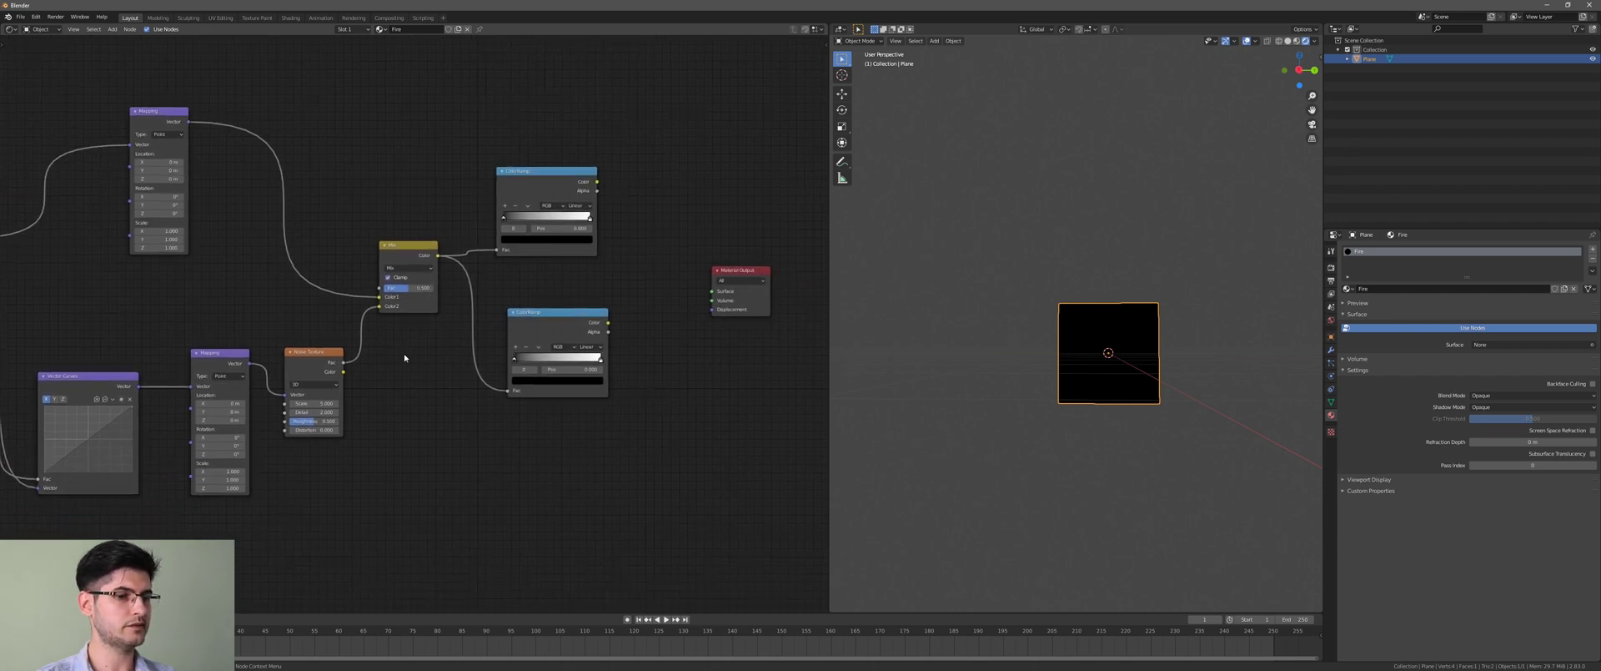
pyautogui.moveTo(574, 450); pyautogui.dragTo(494, 435, button='middle')
pyautogui.moveTo(361, 408)
pyautogui.mouseDown(button='middle')
pyautogui.moveTo(407, 411)
pyautogui.moveTo(380, 395)
pyautogui.mouseUp(button='middle')
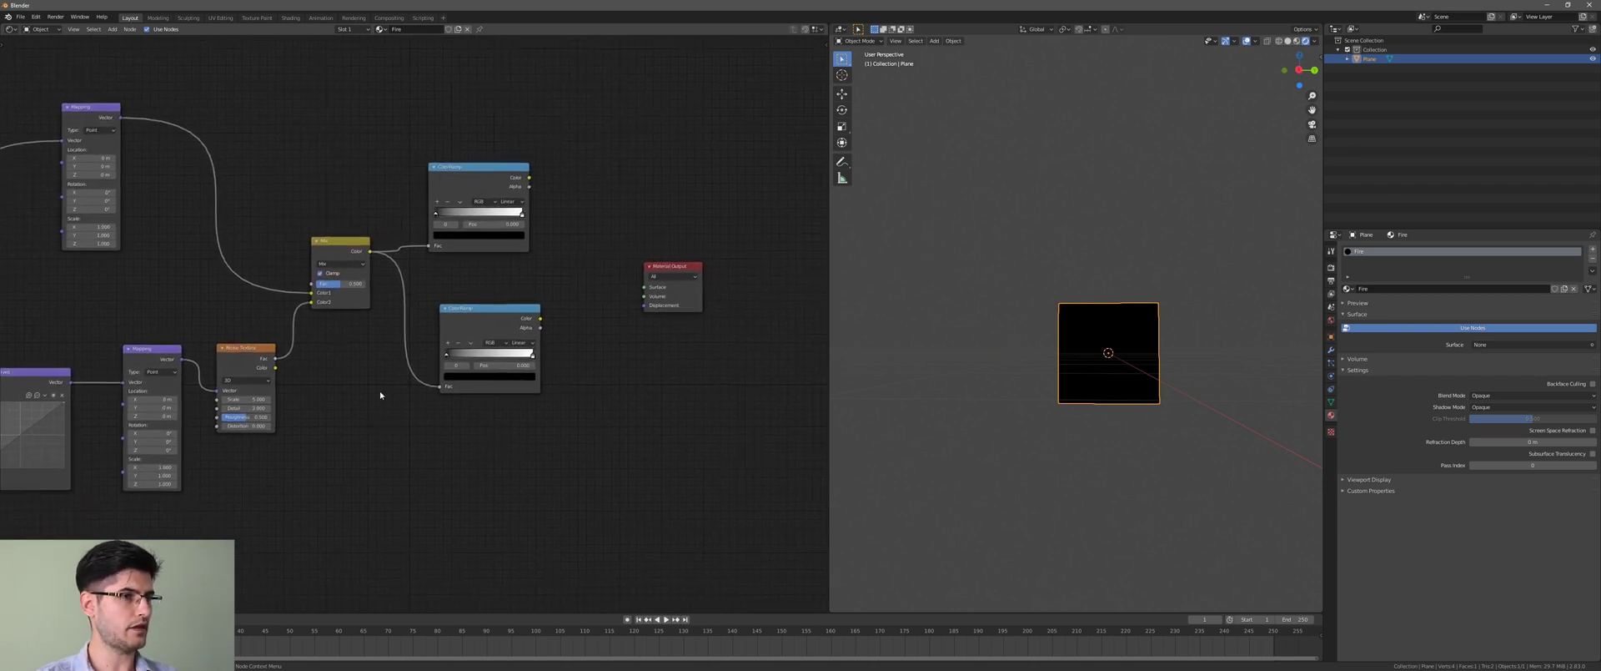
pyautogui.moveTo(664, 268); pyautogui.dragTo(702, 271)
pyautogui.click(664, 257)
pyautogui.hotkey('shift', 'a')
pyautogui.click(637, 254)
pyautogui.write('trans')
pyautogui.press('Down')
pyautogui.press('Return')
pyautogui.click(549, 267)
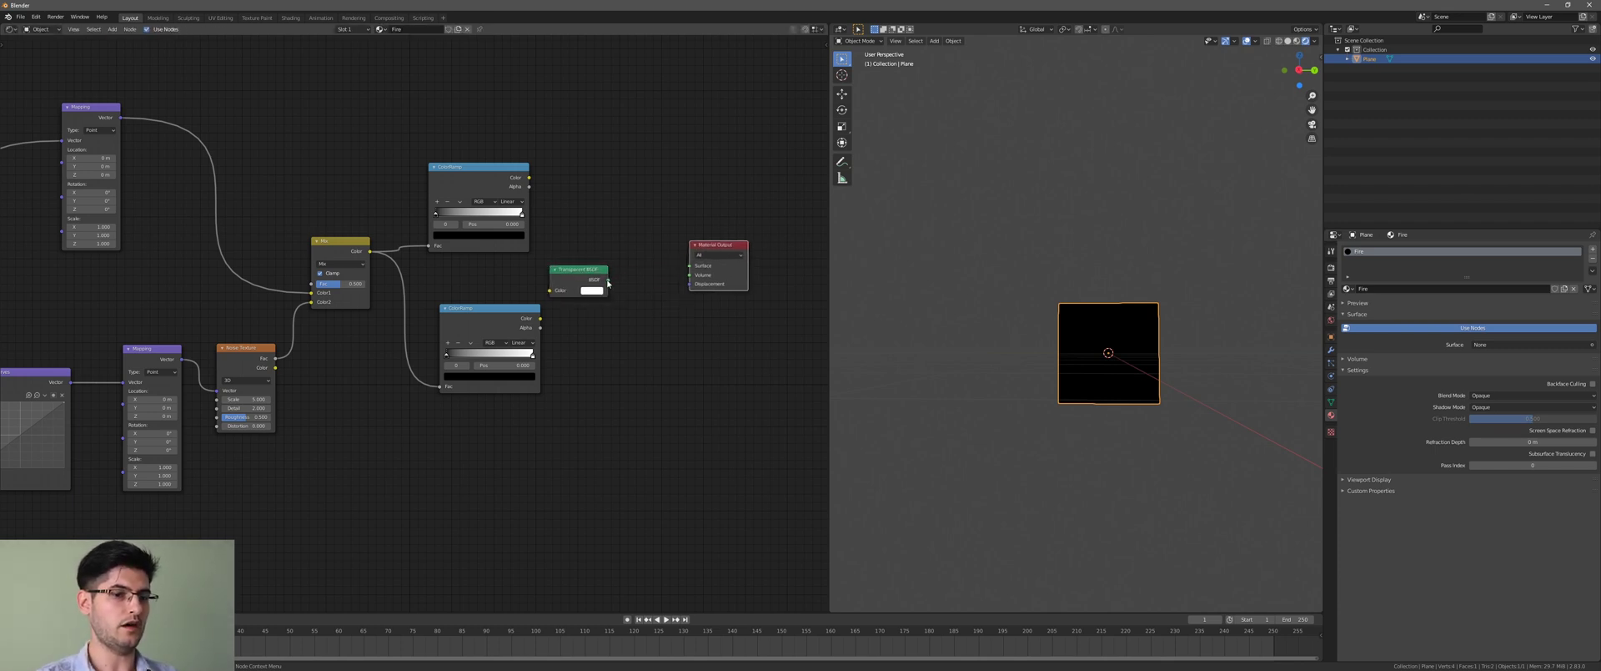
# - Add a Mix Shader node between the Transparent BSDF and the Material Output
pyautogui.hotkey('shift', 'a')
pyautogui.click(652, 243)
pyautogui.write('mix')
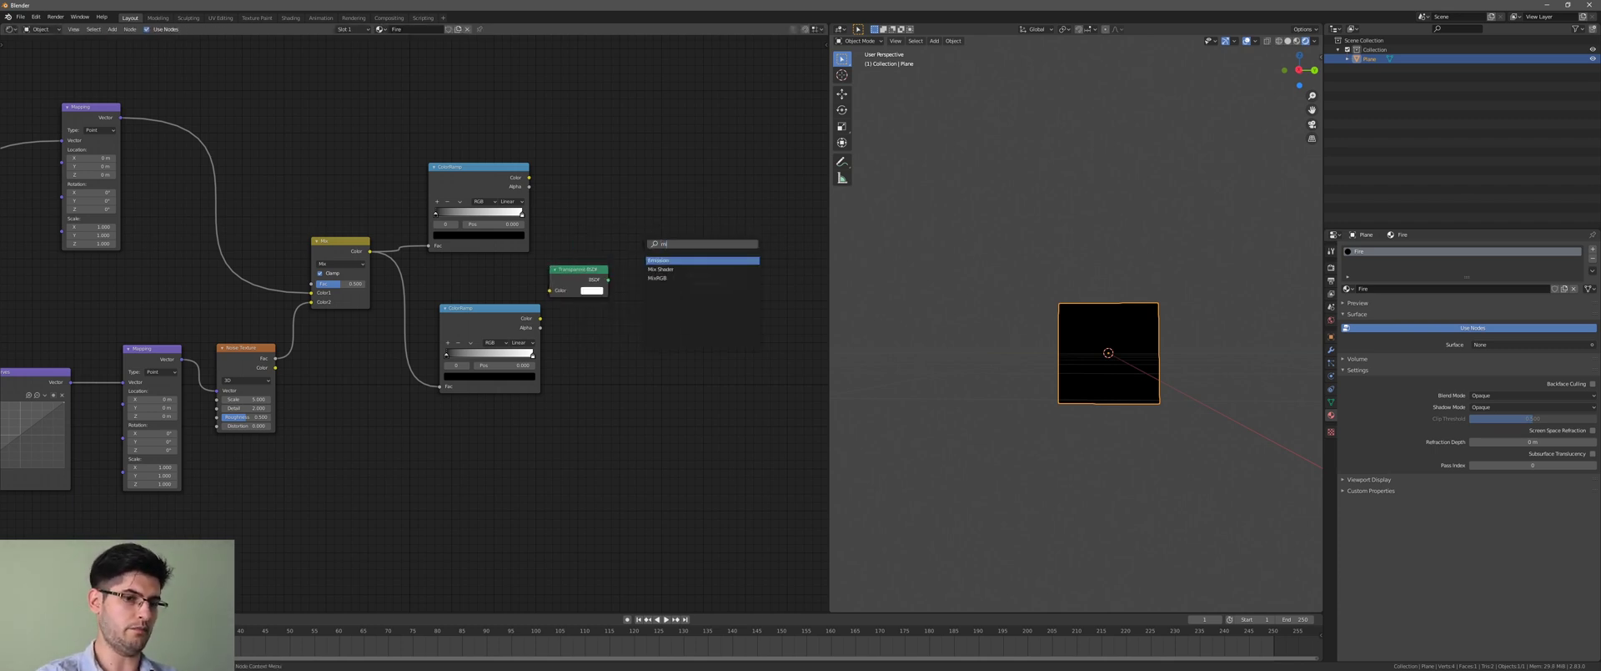
pyautogui.press('Return')
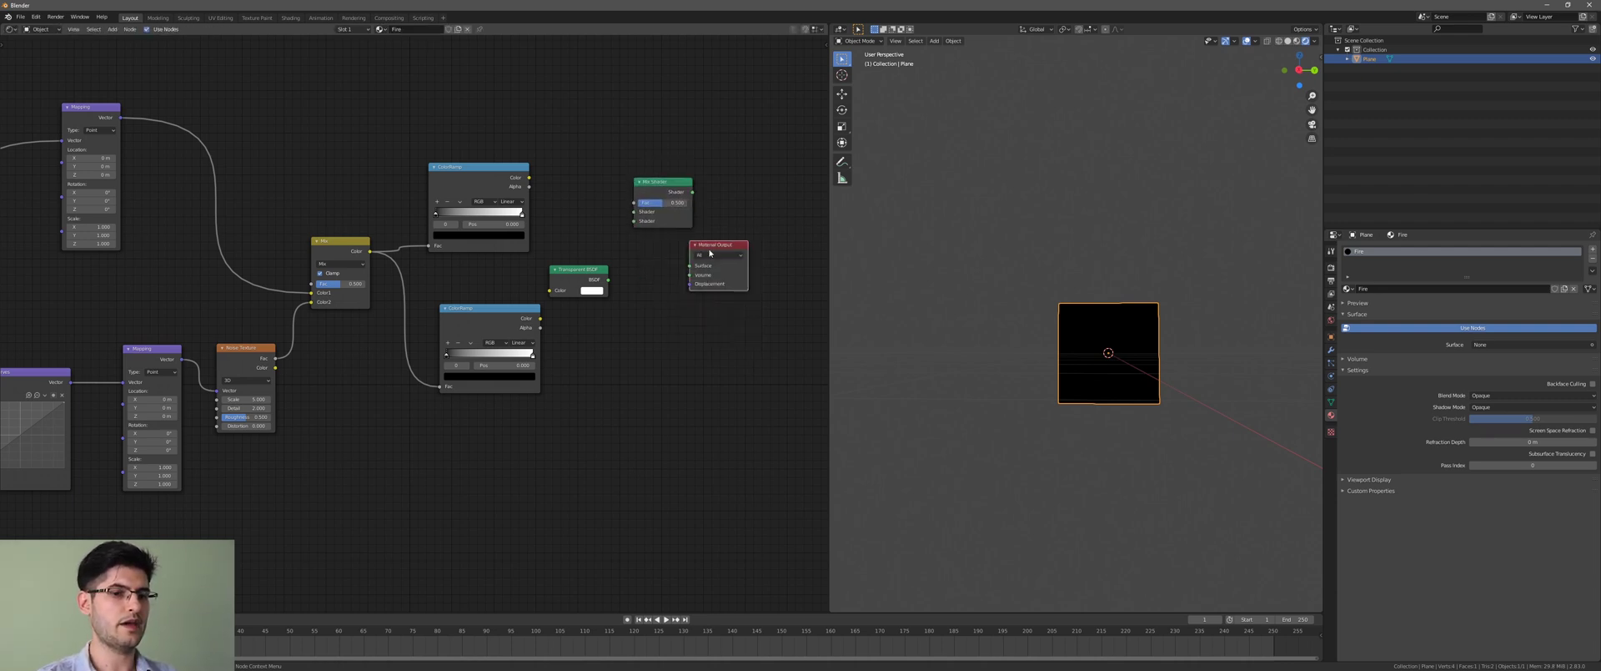
pyautogui.click(633, 178)
pyautogui.moveTo(684, 191); pyautogui.dragTo(695, 264)
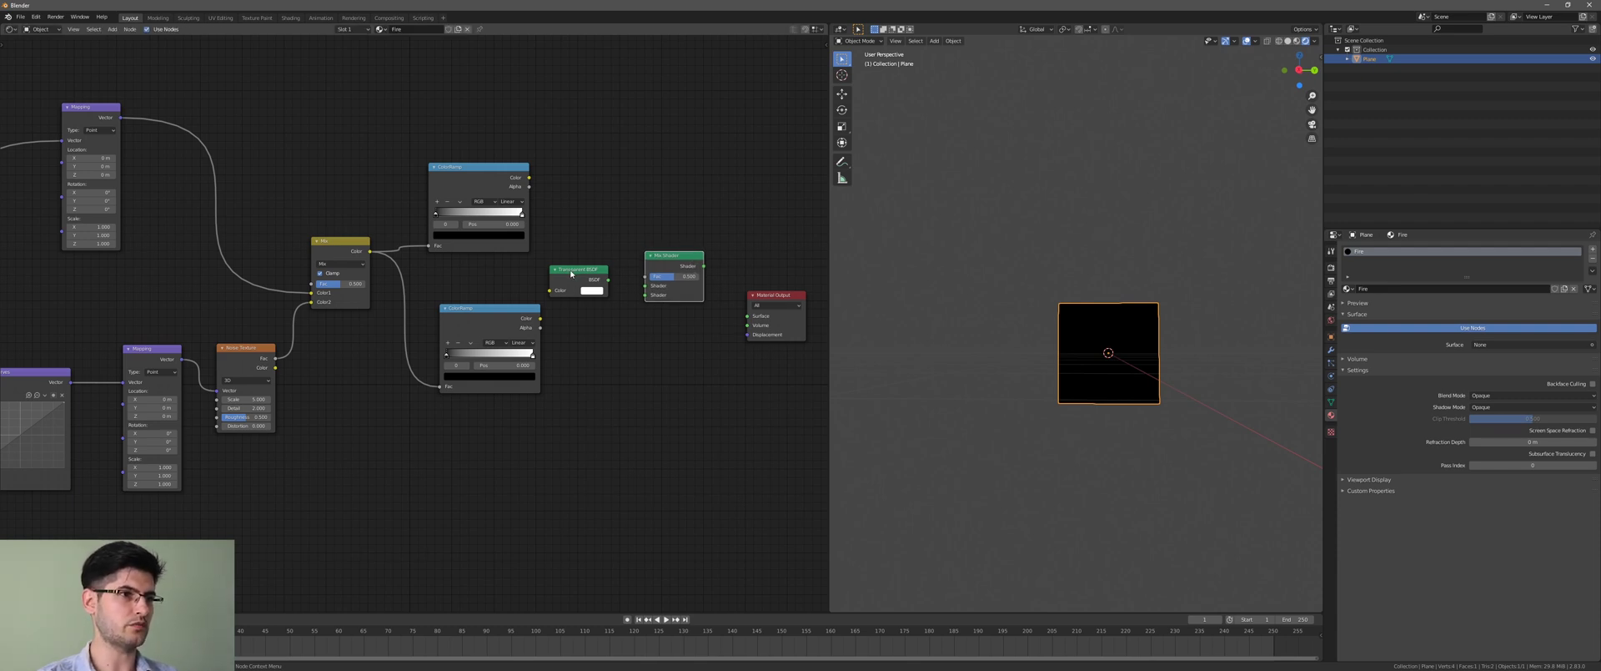
# - Connect the upper ColorRamp's Color output to the Mix Shader's Fac and the Transparent BSDF output to its first Shader input
pyautogui.moveTo(571, 274); pyautogui.dragTo(553, 269)
pyautogui.click(485, 178)
pyautogui.moveTo(480, 170); pyautogui.dragTo(482, 149)
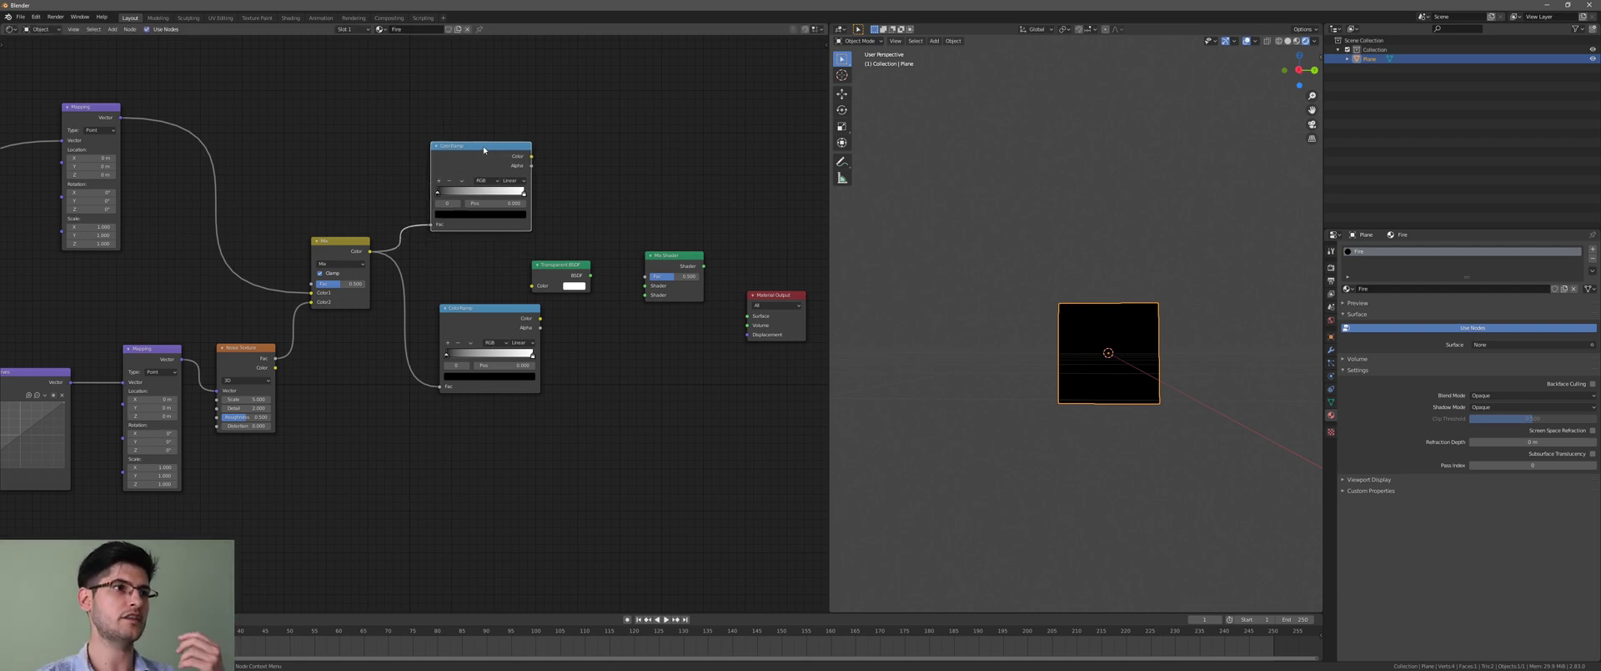
pyautogui.moveTo(530, 156); pyautogui.dragTo(645, 277)
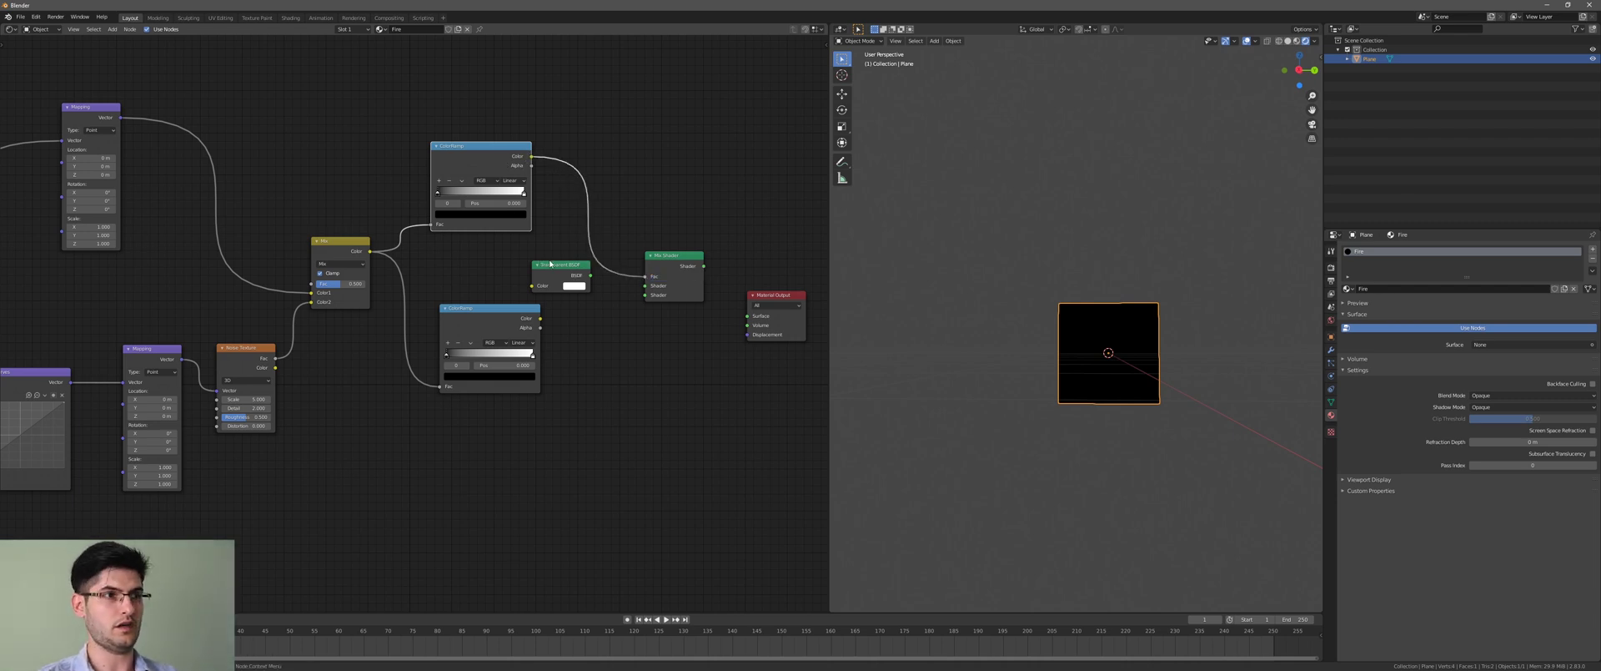
pyautogui.moveTo(549, 262); pyautogui.dragTo(644, 285)
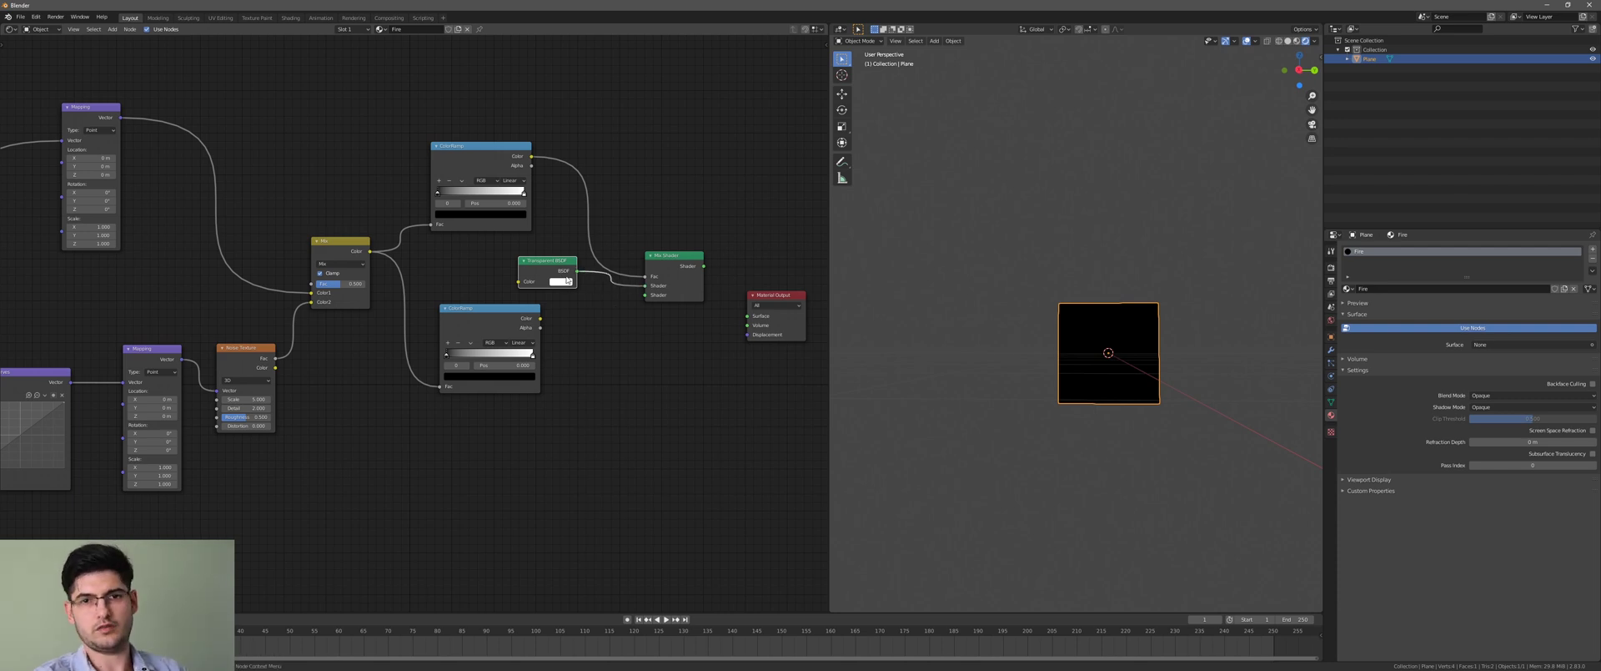
# - Connect the lower ColorRamp's Color output to the Mix Shader's second Shader input and the Mix Shader output to the Material Output's Surface
pyautogui.moveTo(511, 315); pyautogui.dragTo(747, 316)
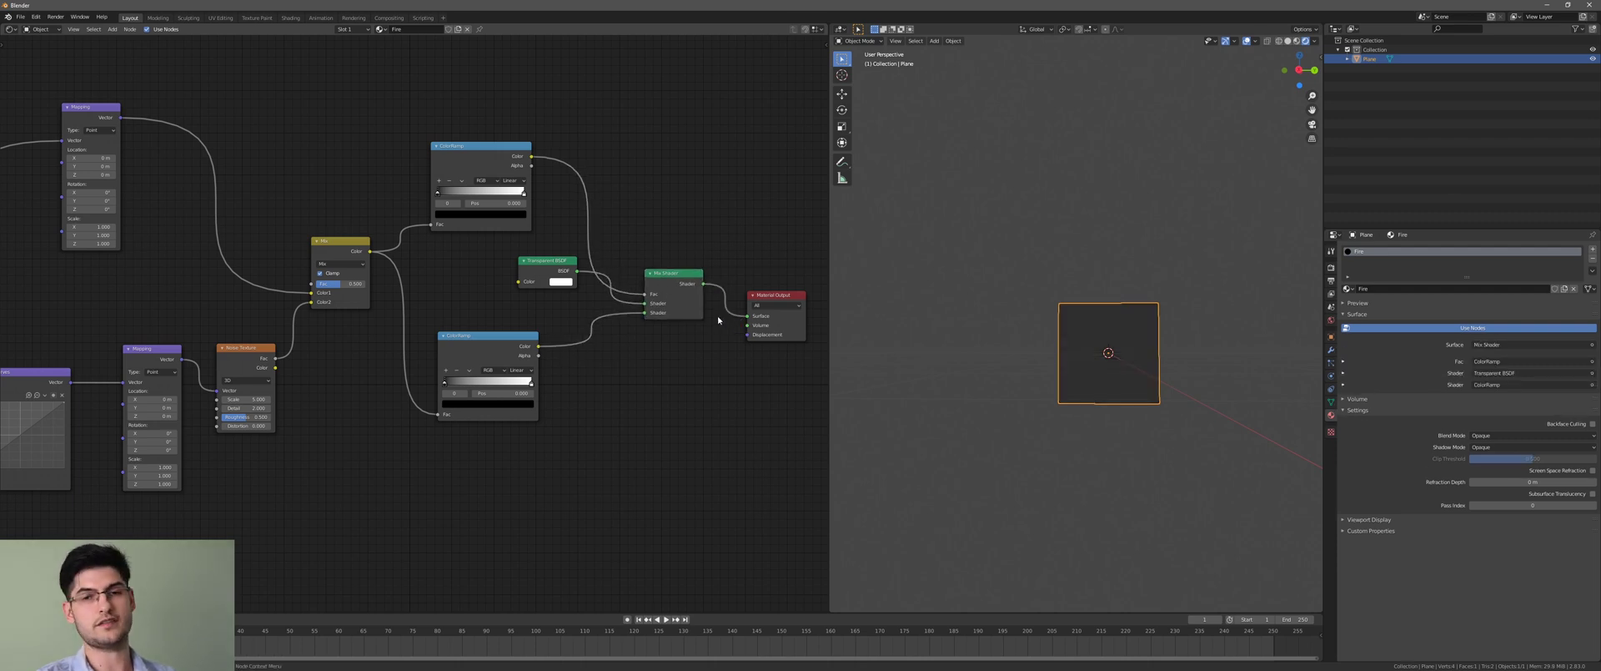
pyautogui.scroll(5, 1144, 359)
pyautogui.scroll(-3, 1143, 360)
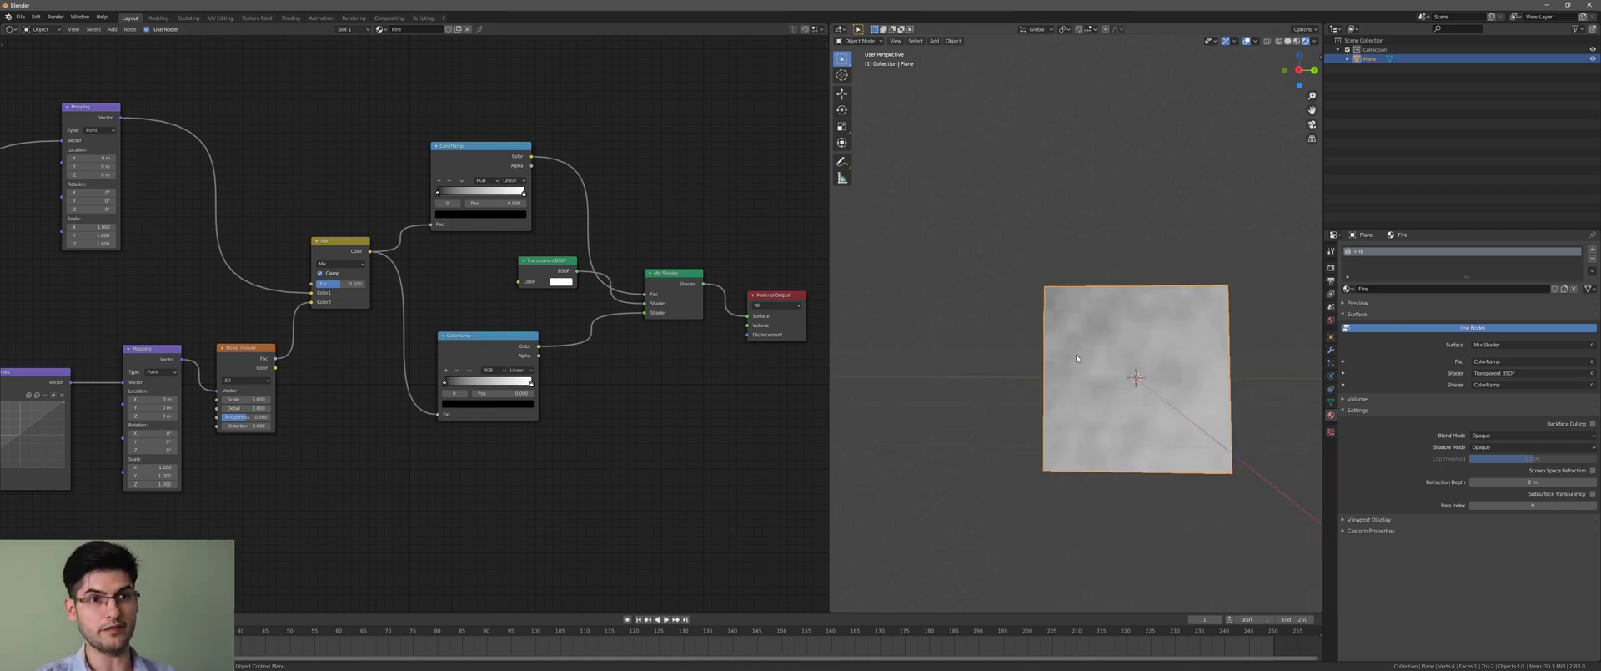
# - Shift the Transparent BSDF and lower ColorRamp aside and insert an Emission node between the lower ColorRamp and the Mix Shader
pyautogui.press('g')
pyautogui.click(675, 317)
pyautogui.moveTo(560, 268); pyautogui.dragTo(523, 277)
pyautogui.hotkey('shift', 'a')
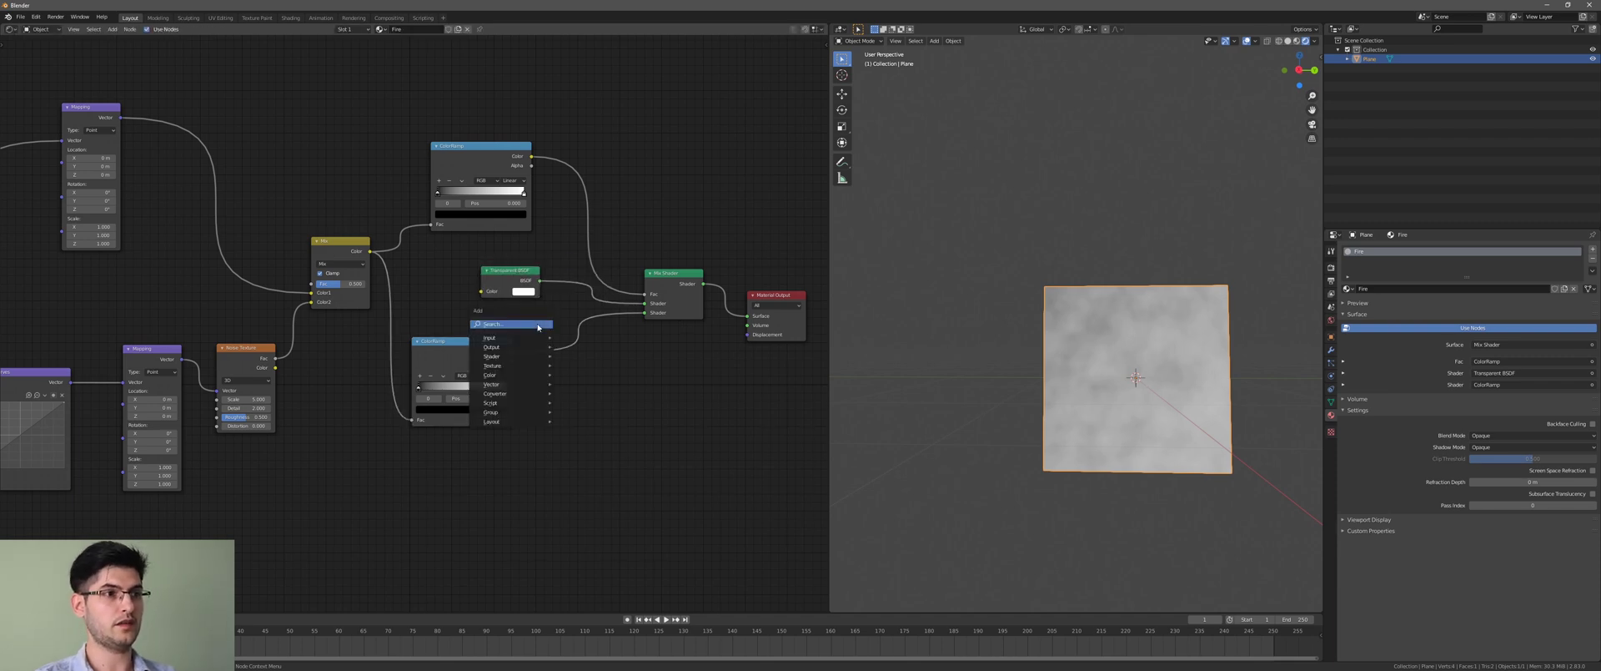
pyautogui.click(538, 326)
pyautogui.write('emi')
pyautogui.press('Return')
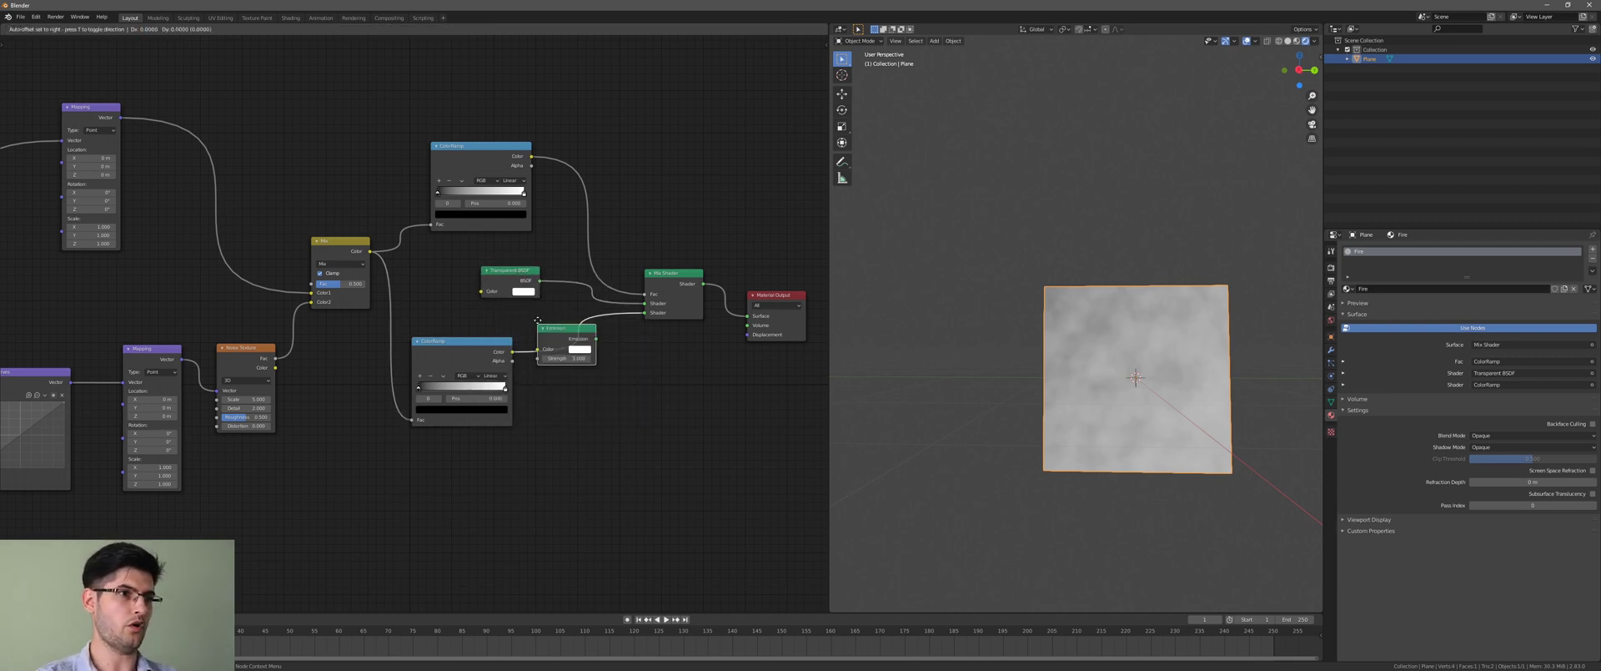
pyautogui.click(547, 320)
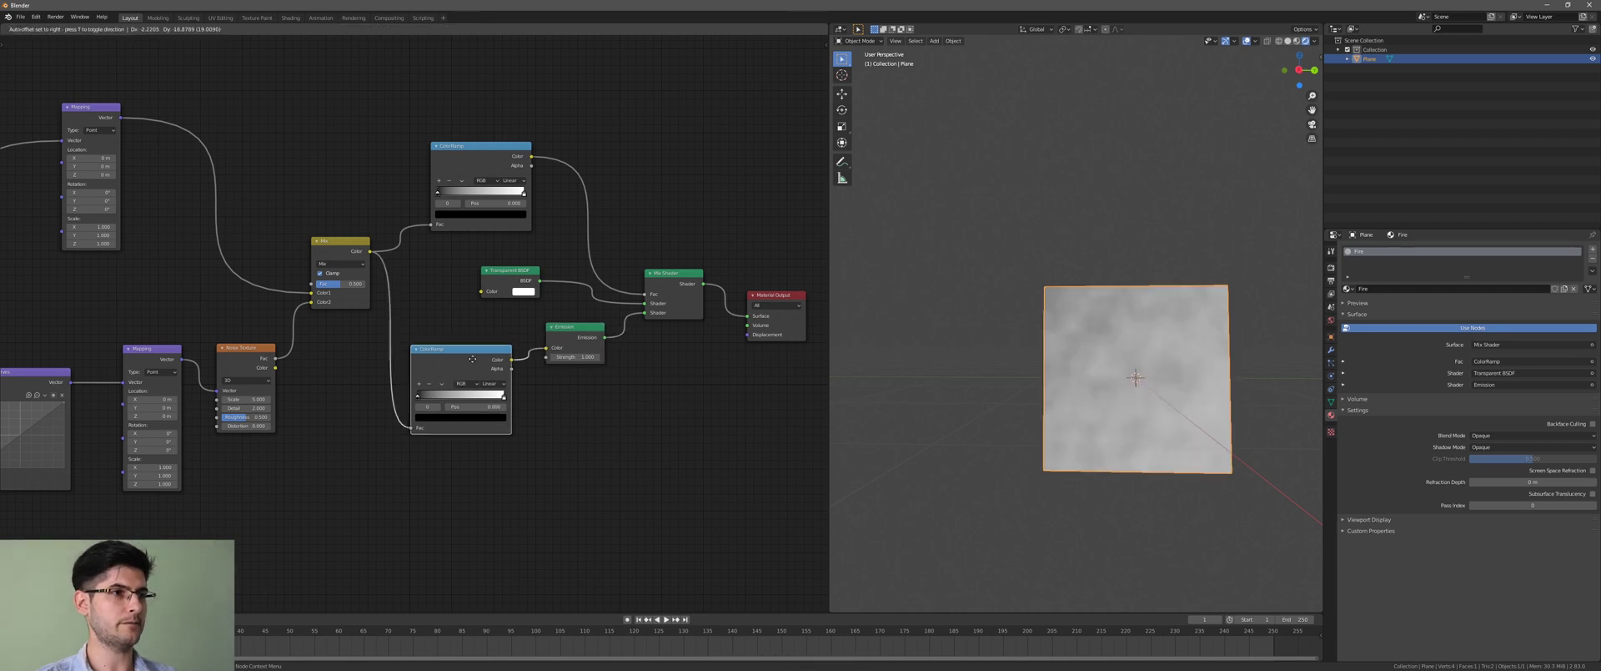
pyautogui.moveTo(578, 338); pyautogui.dragTo(589, 379)
pyautogui.hotkey('ctrl', 'z')
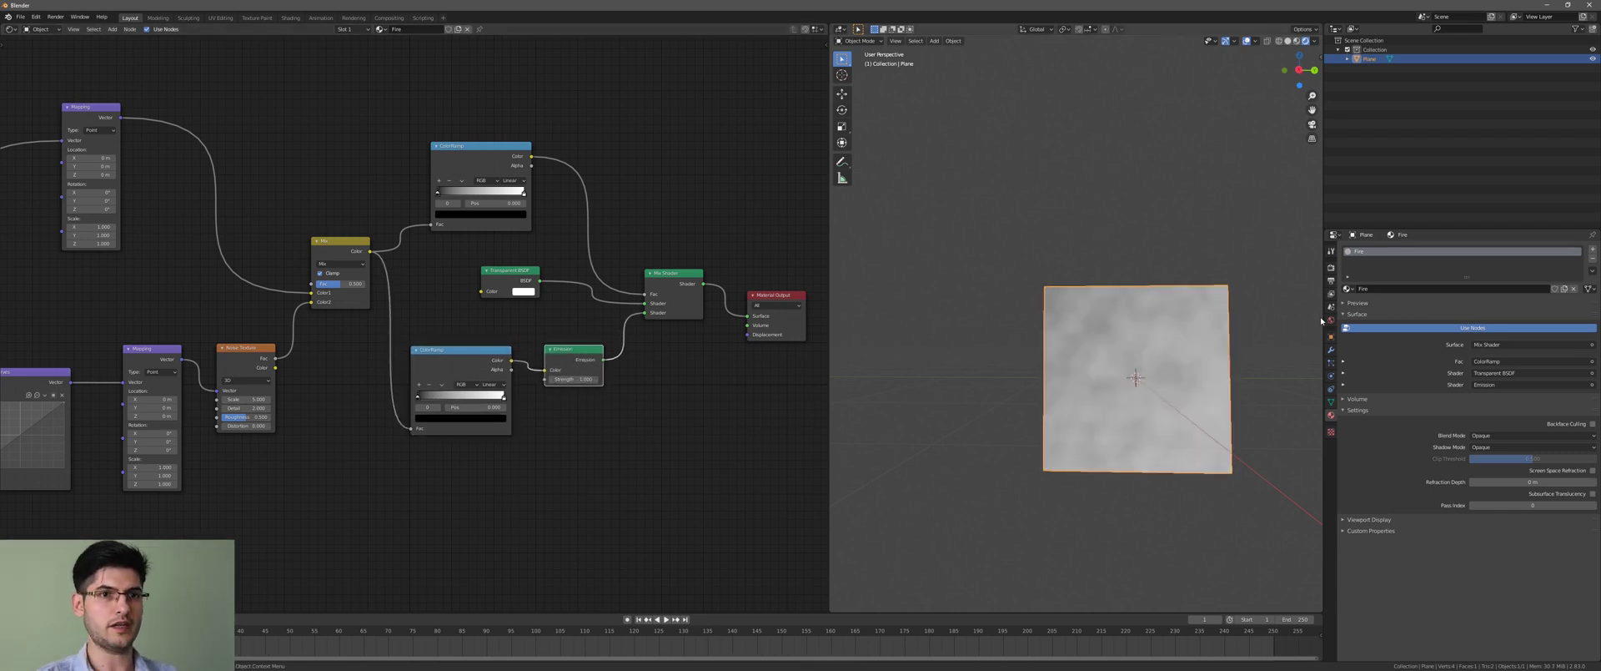
# - Enable Bloom in the Eevee render settings
pyautogui.click(1332, 267)
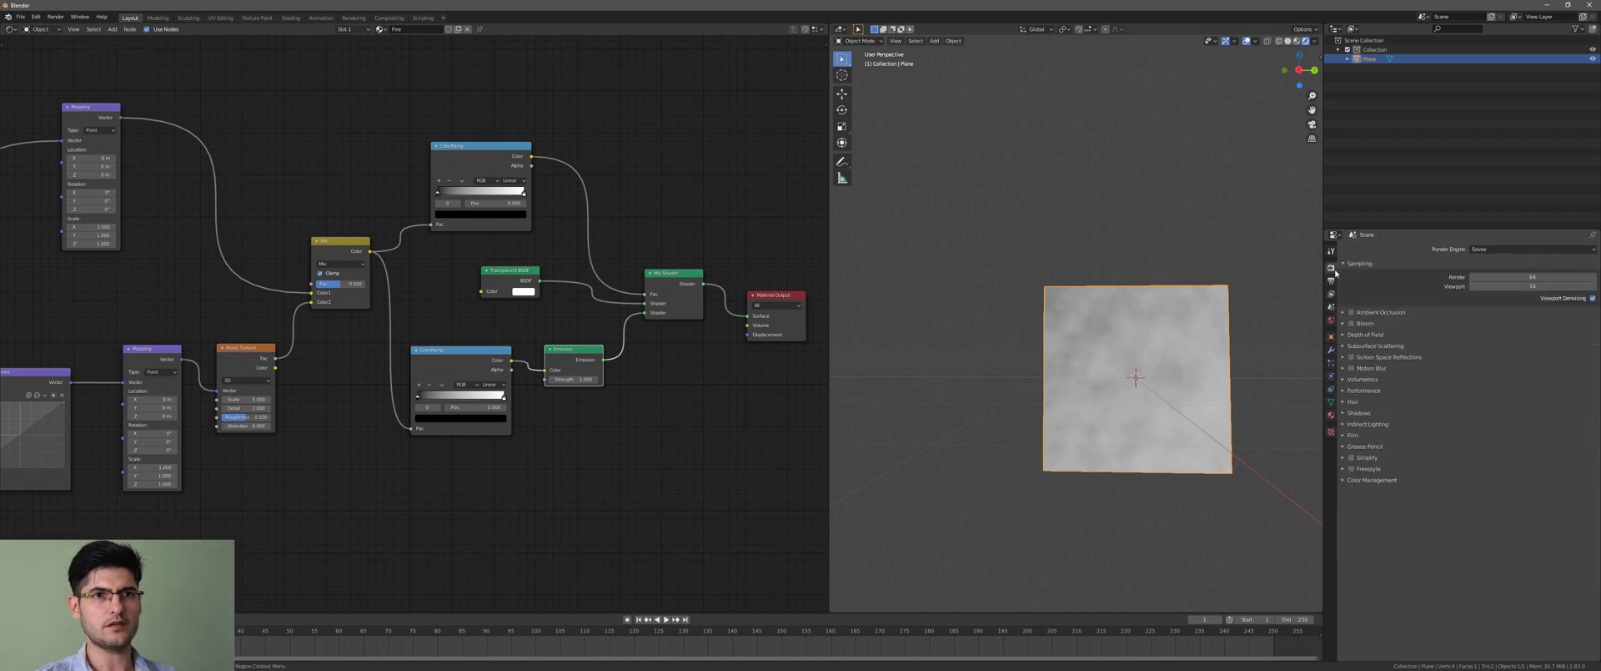
pyautogui.click(1351, 323)
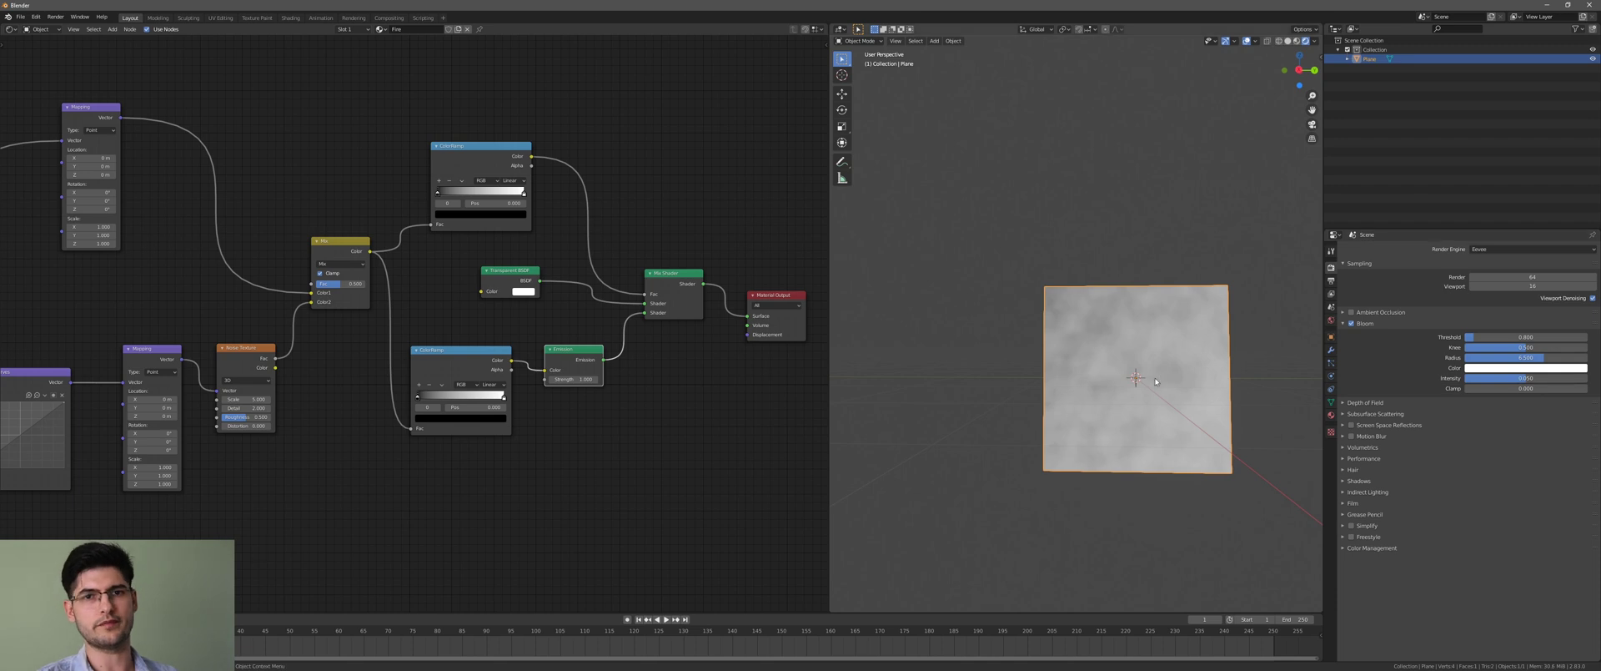
# - Move the lower ColorRamp node slightly down and set its interpolation to Constant
pyautogui.moveTo(601, 406); pyautogui.dragTo(628, 351, button='middle')
pyautogui.scroll(1, 621, 349)
pyautogui.scroll(1, 404, 242)
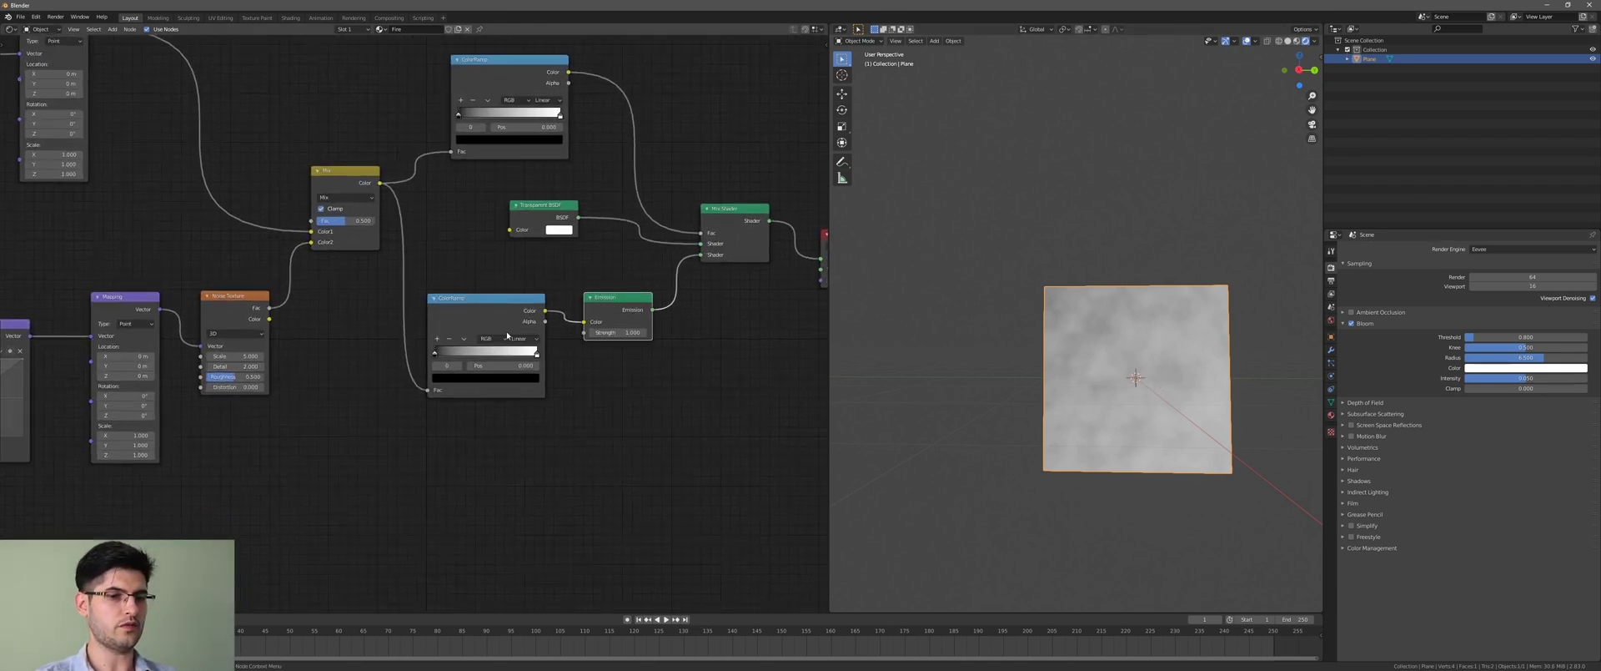
pyautogui.moveTo(484, 307); pyautogui.dragTo(484, 322)
pyautogui.moveTo(555, 373); pyautogui.dragTo(572, 378, button='middle')
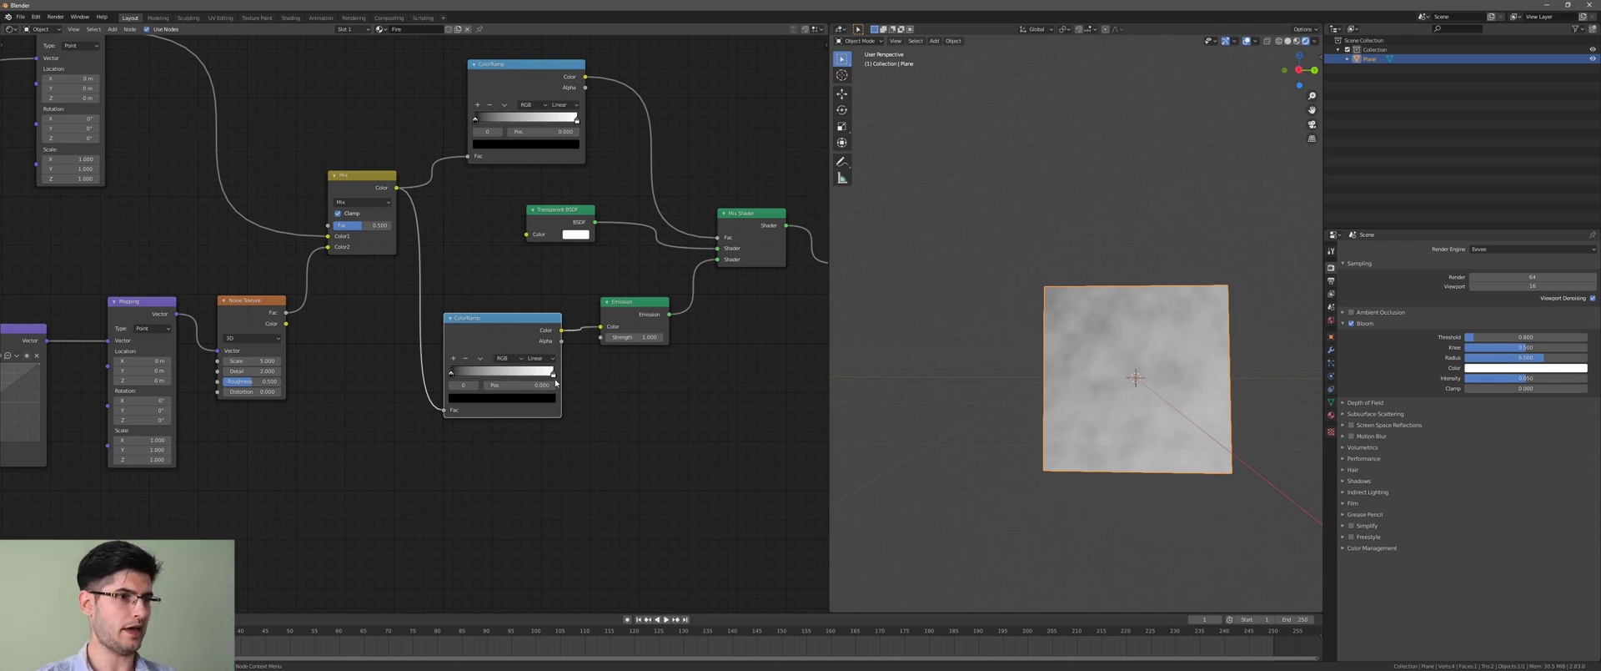
pyautogui.click(552, 374)
pyautogui.moveTo(552, 374)
pyautogui.mouseDown()
pyautogui.moveTo(467, 374)
pyautogui.moveTo(563, 368)
pyautogui.mouseUp()
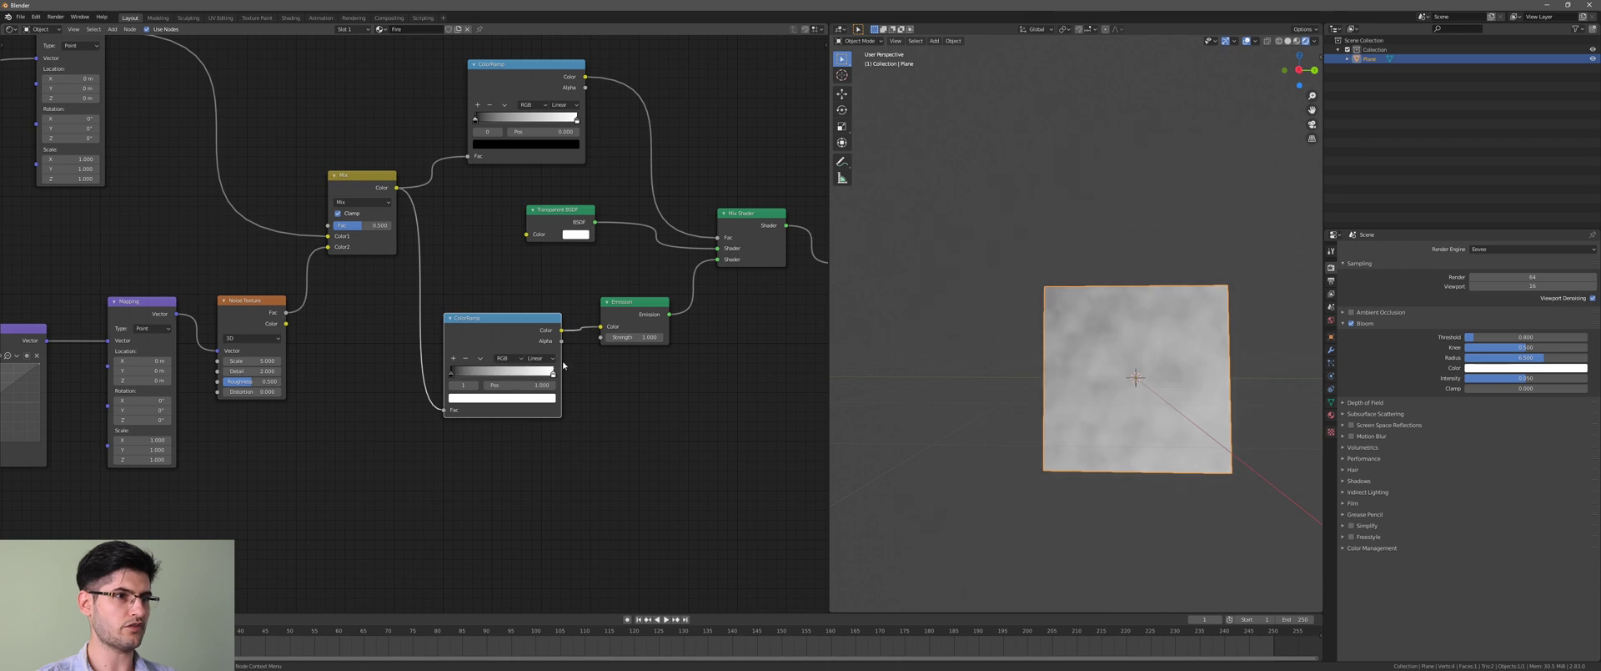
pyautogui.click(554, 357)
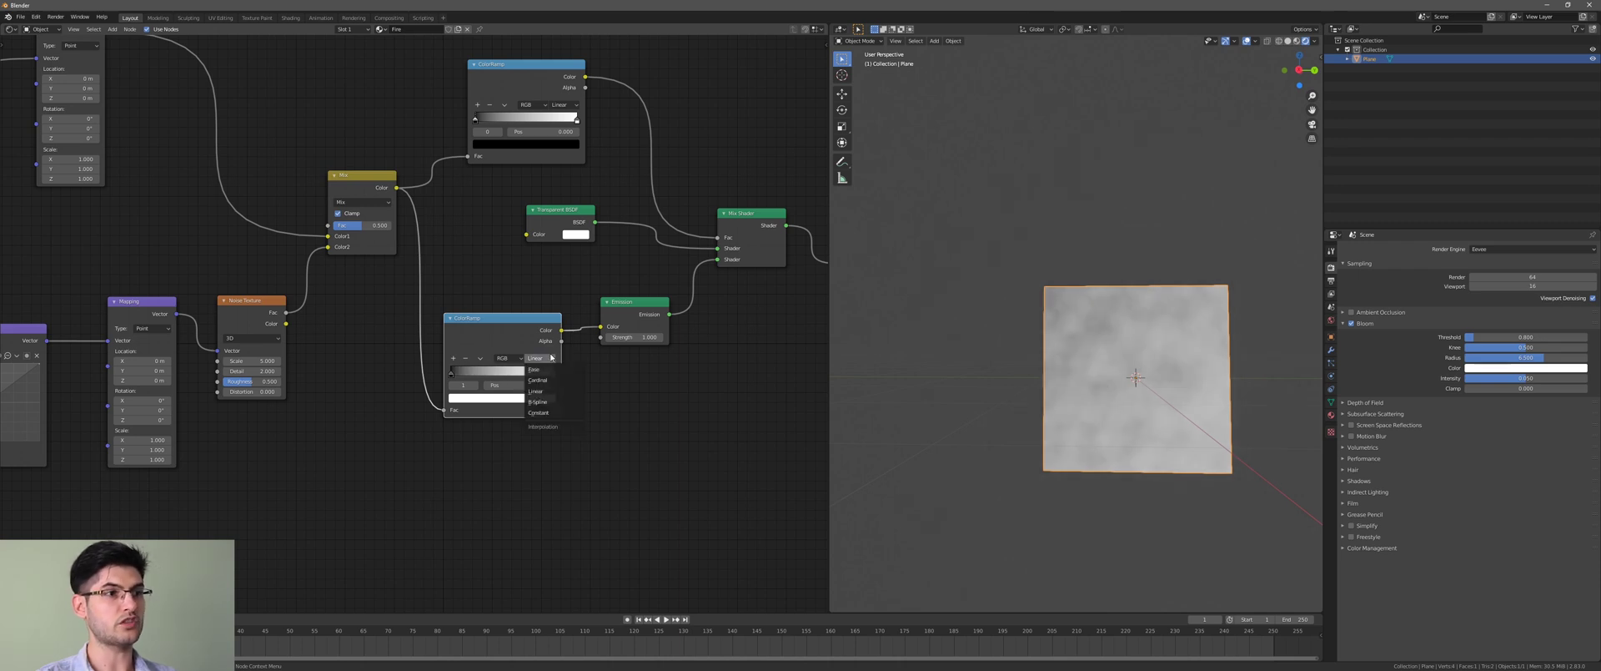
pyautogui.click(554, 413)
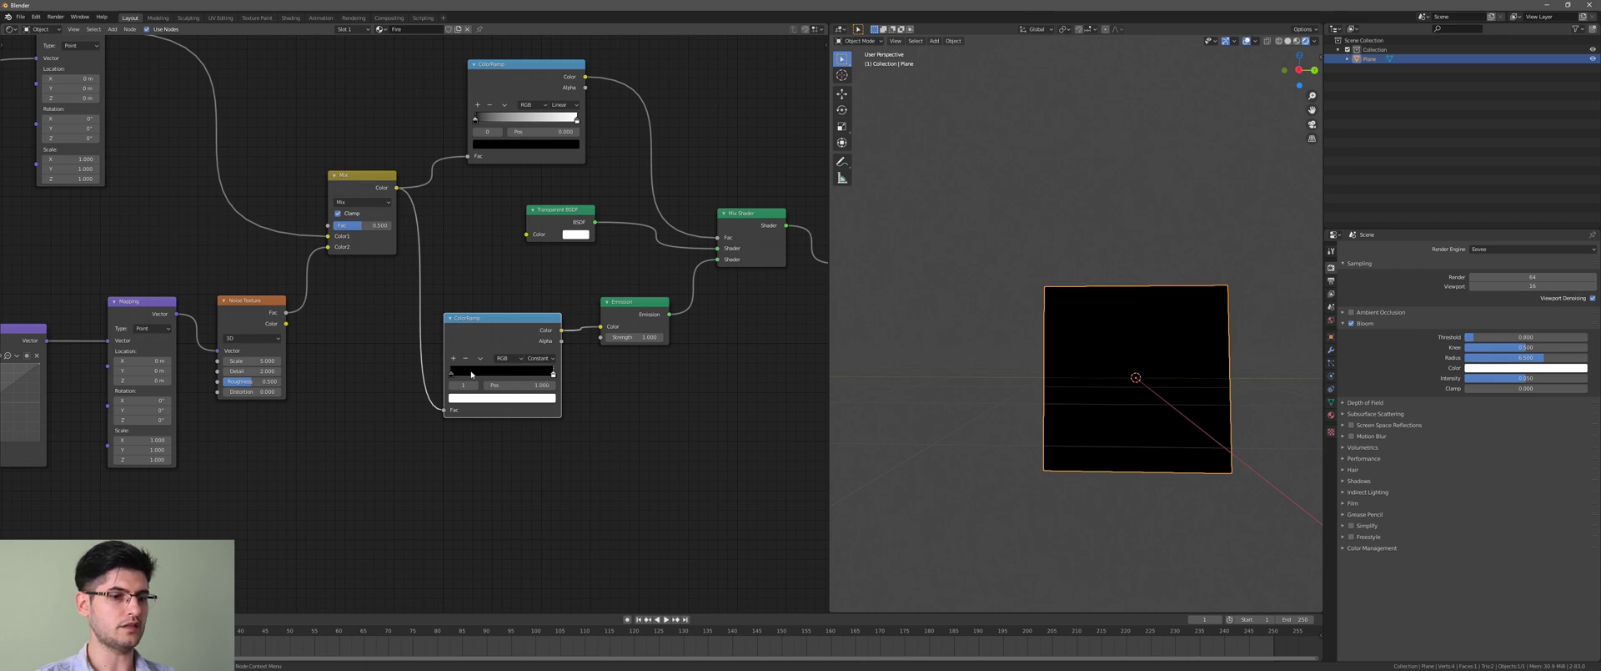
# - Move the lower ColorRamp's white stop near the black one, then add a stop at about 0.3 and color it yellow
pyautogui.moveTo(553, 375); pyautogui.dragTo(462, 380)
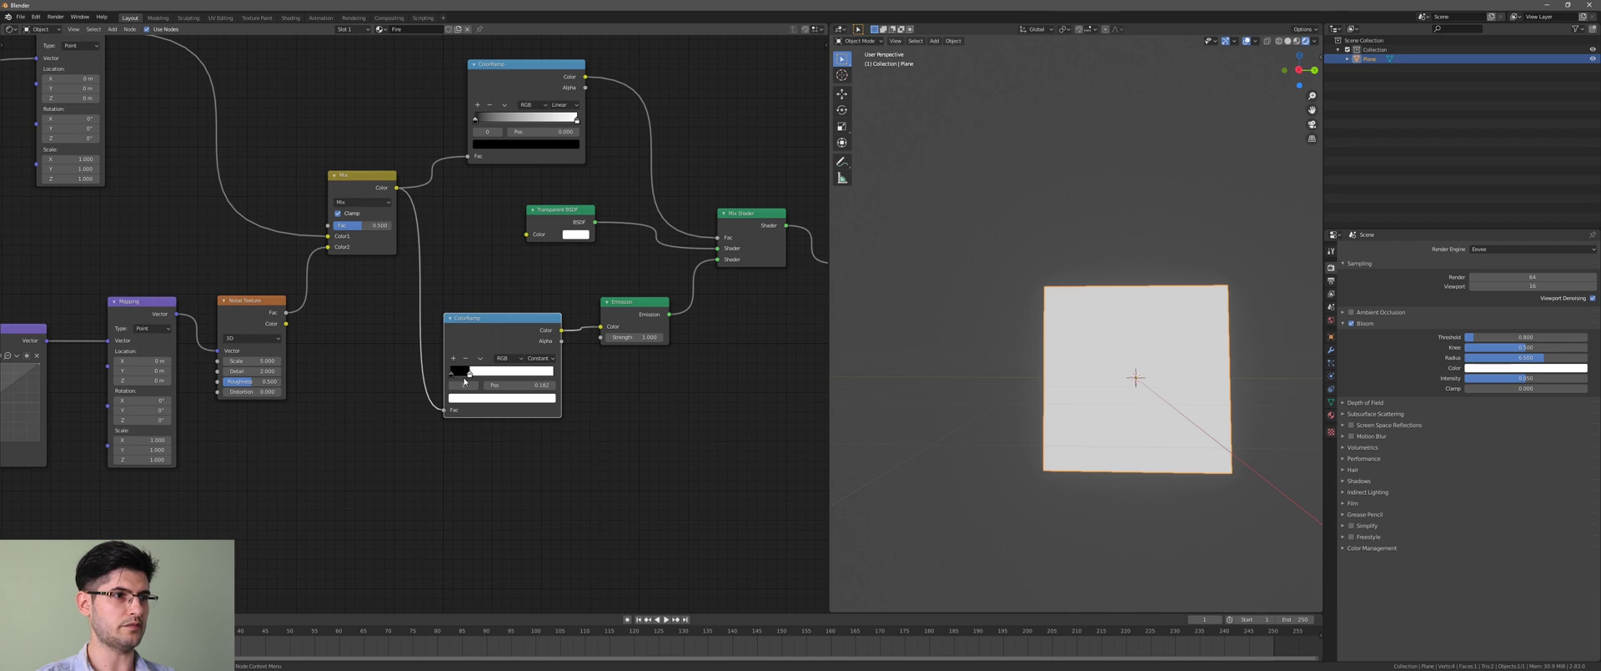
pyautogui.click(452, 360)
pyautogui.moveTo(459, 376); pyautogui.dragTo(480, 373)
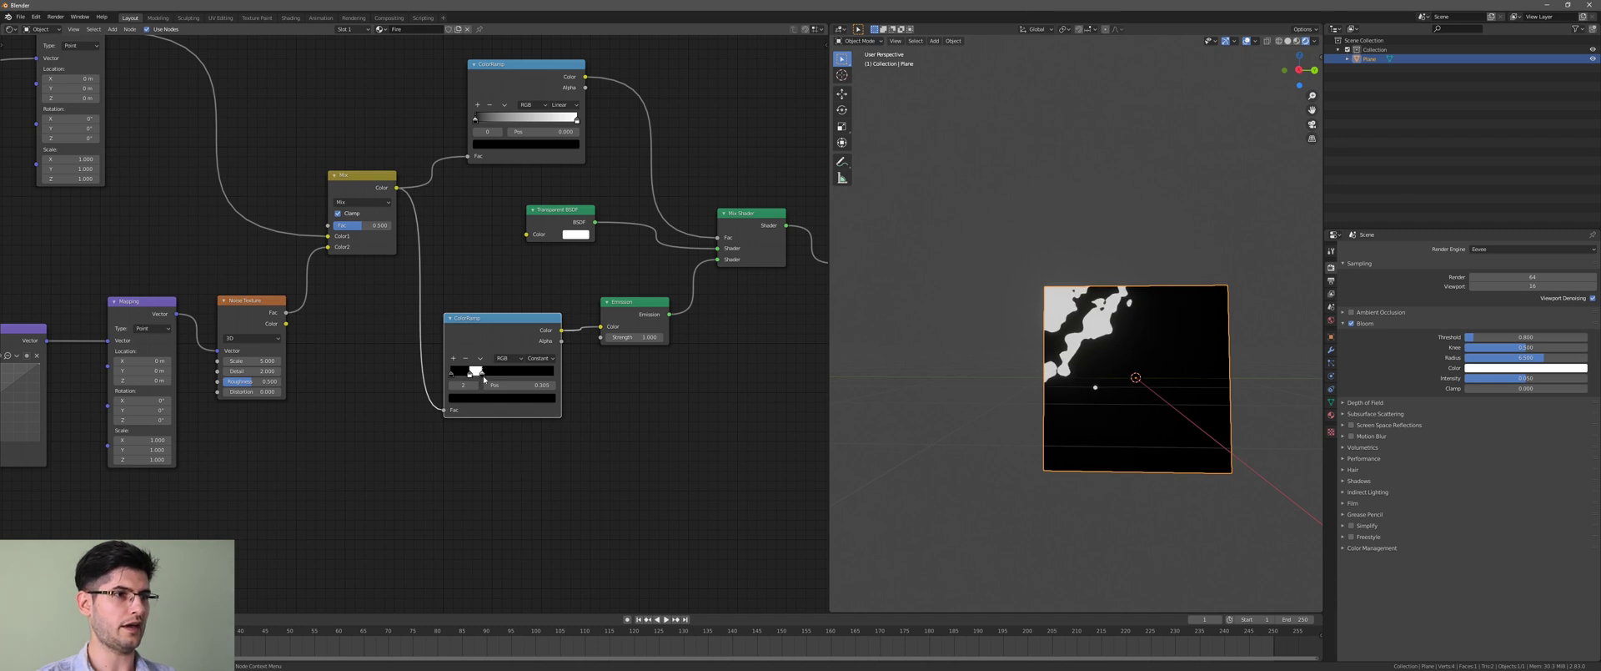
pyautogui.click(498, 399)
pyautogui.moveTo(535, 312); pyautogui.dragTo(458, 313)
pyautogui.moveTo(532, 286); pyautogui.dragTo(533, 266)
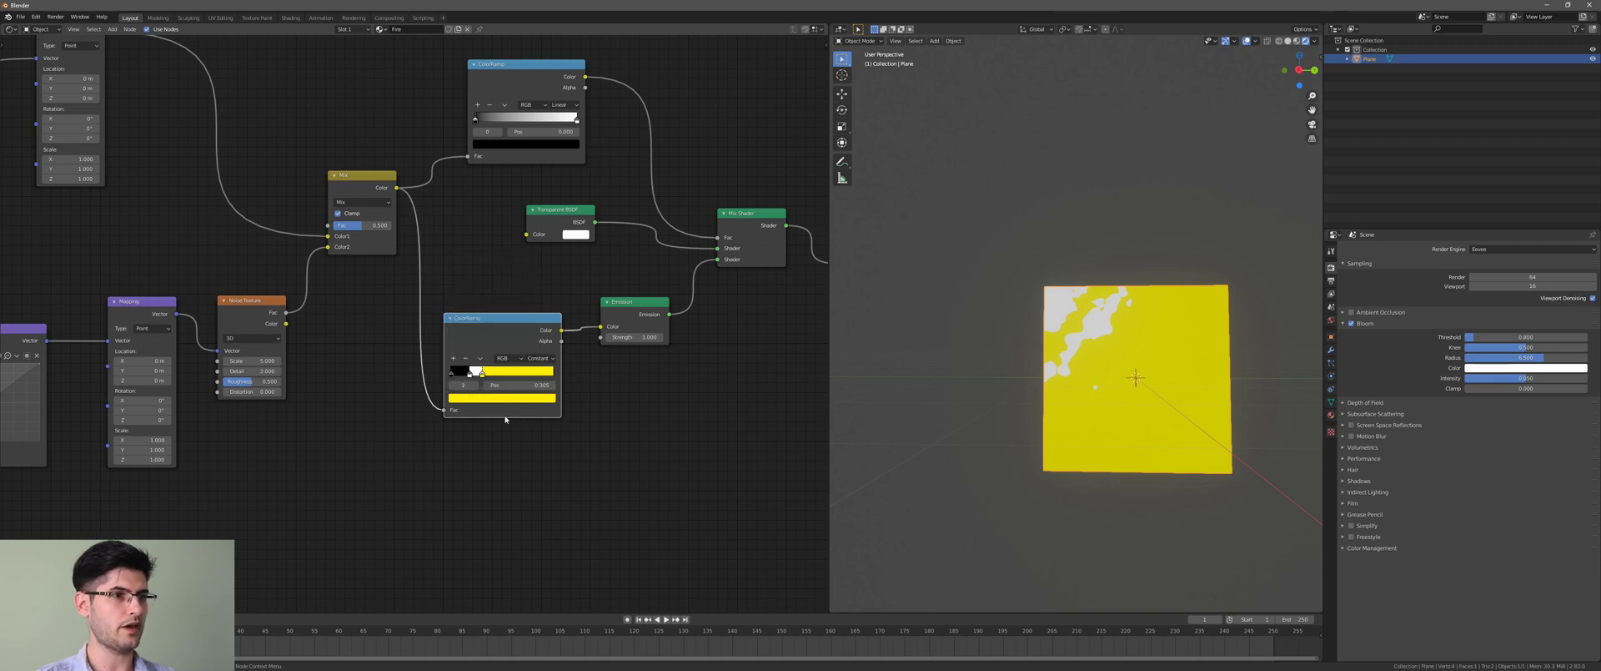
# - Add a fourth stop to the lower ColorRamp, place the end stop at about 0.4 and color the second stop yellow
pyautogui.click(455, 358)
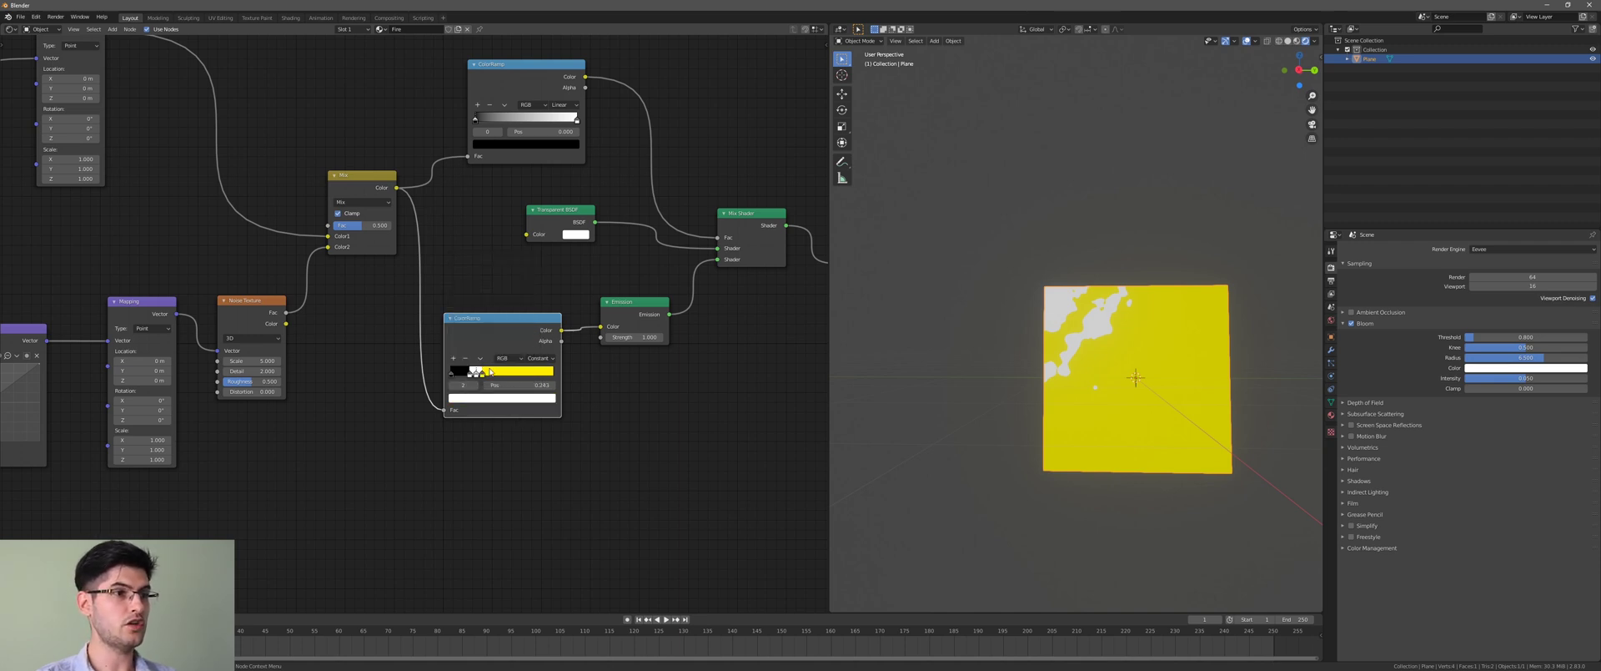
pyautogui.moveTo(476, 375); pyautogui.dragTo(498, 379)
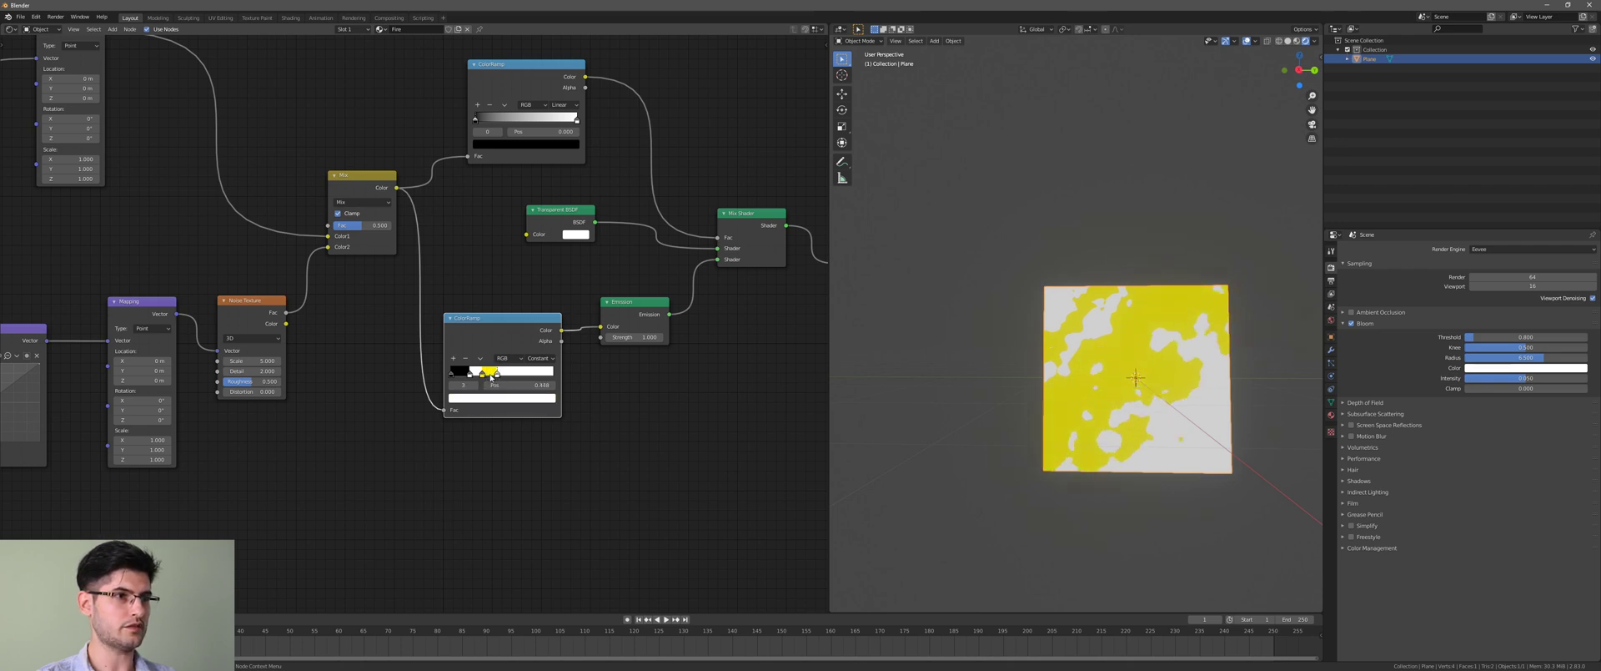
pyautogui.click(472, 372)
pyautogui.click(482, 376)
pyautogui.click(471, 376)
pyautogui.click(498, 399)
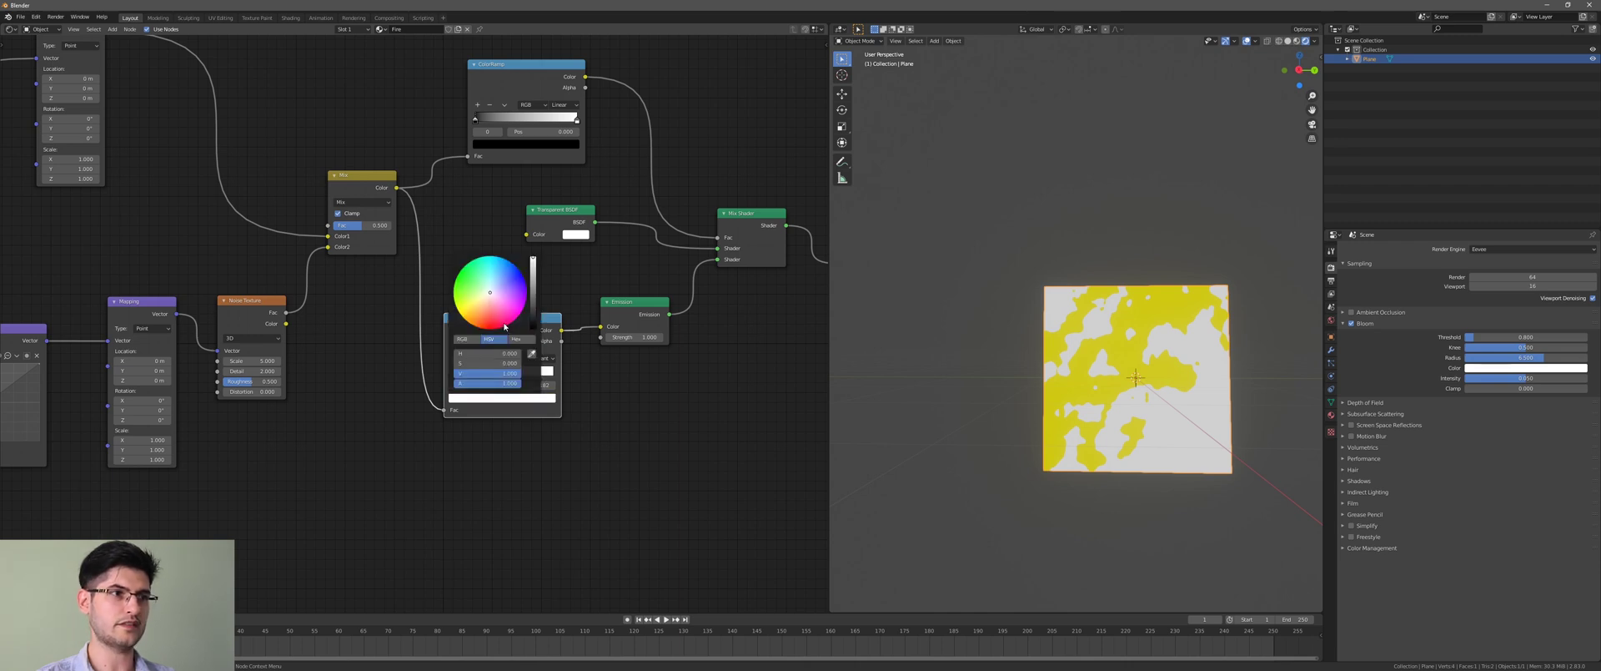
pyautogui.moveTo(476, 307); pyautogui.dragTo(466, 322)
# - Color the lower ColorRamp's third stop orange and its last stop red
pyautogui.click(495, 374)
pyautogui.click(485, 374)
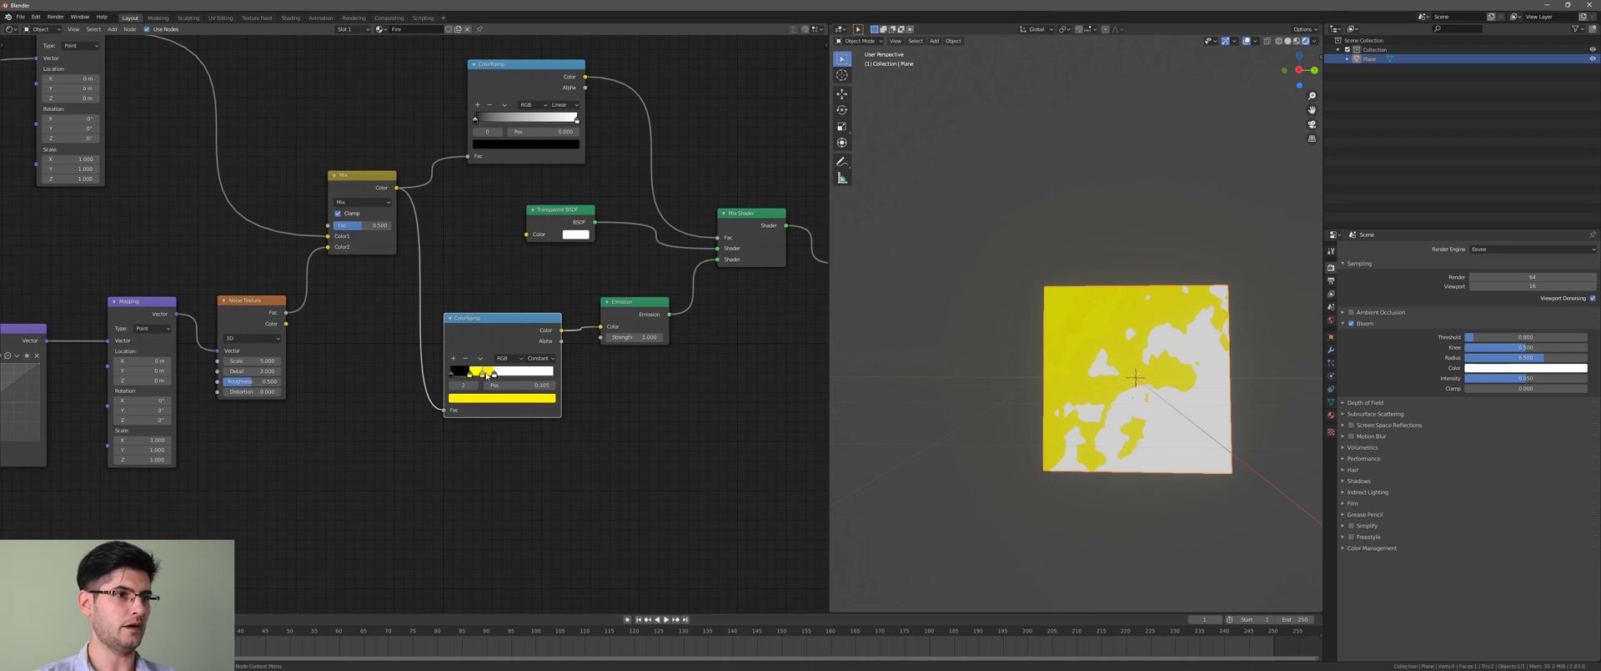
pyautogui.click(501, 399)
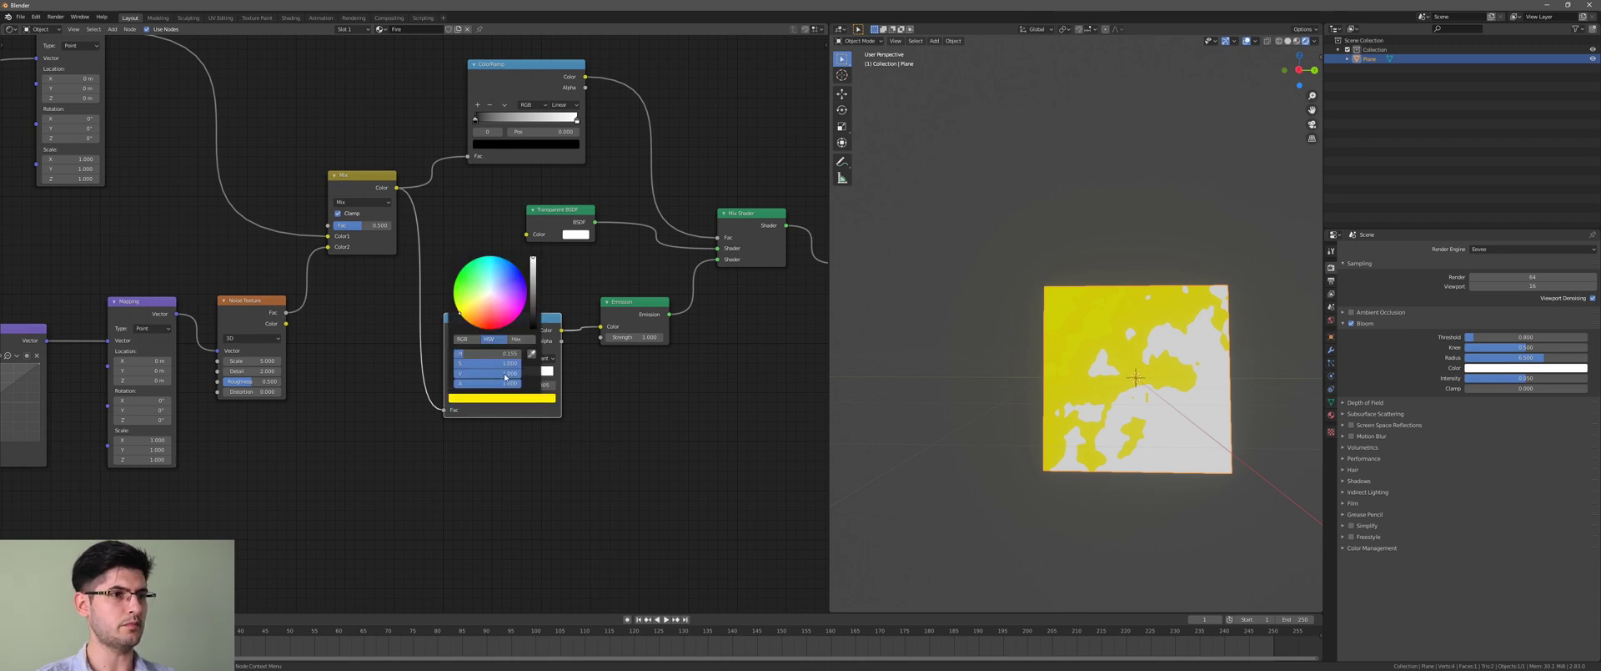
pyautogui.moveTo(495, 327); pyautogui.dragTo(478, 324)
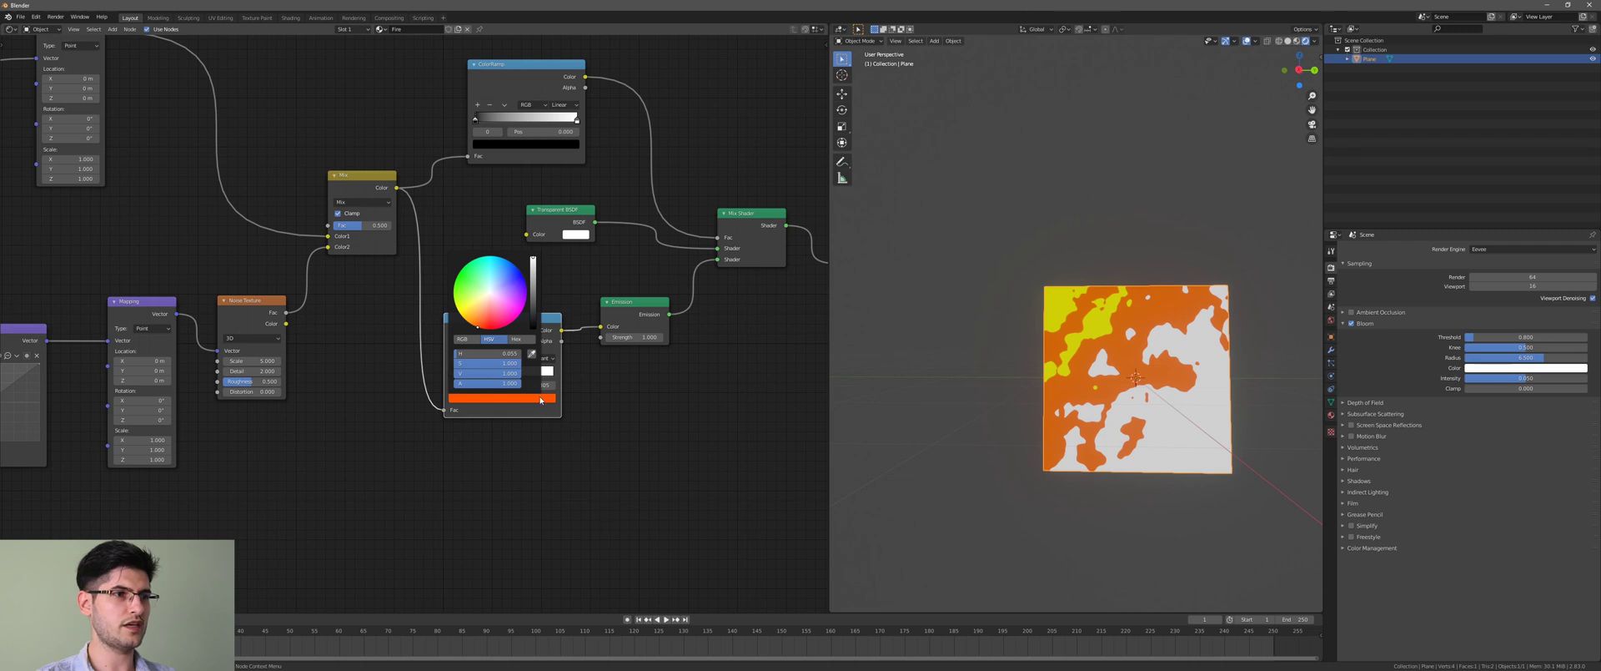
pyautogui.click(507, 372)
pyautogui.click(502, 398)
pyautogui.click(489, 328)
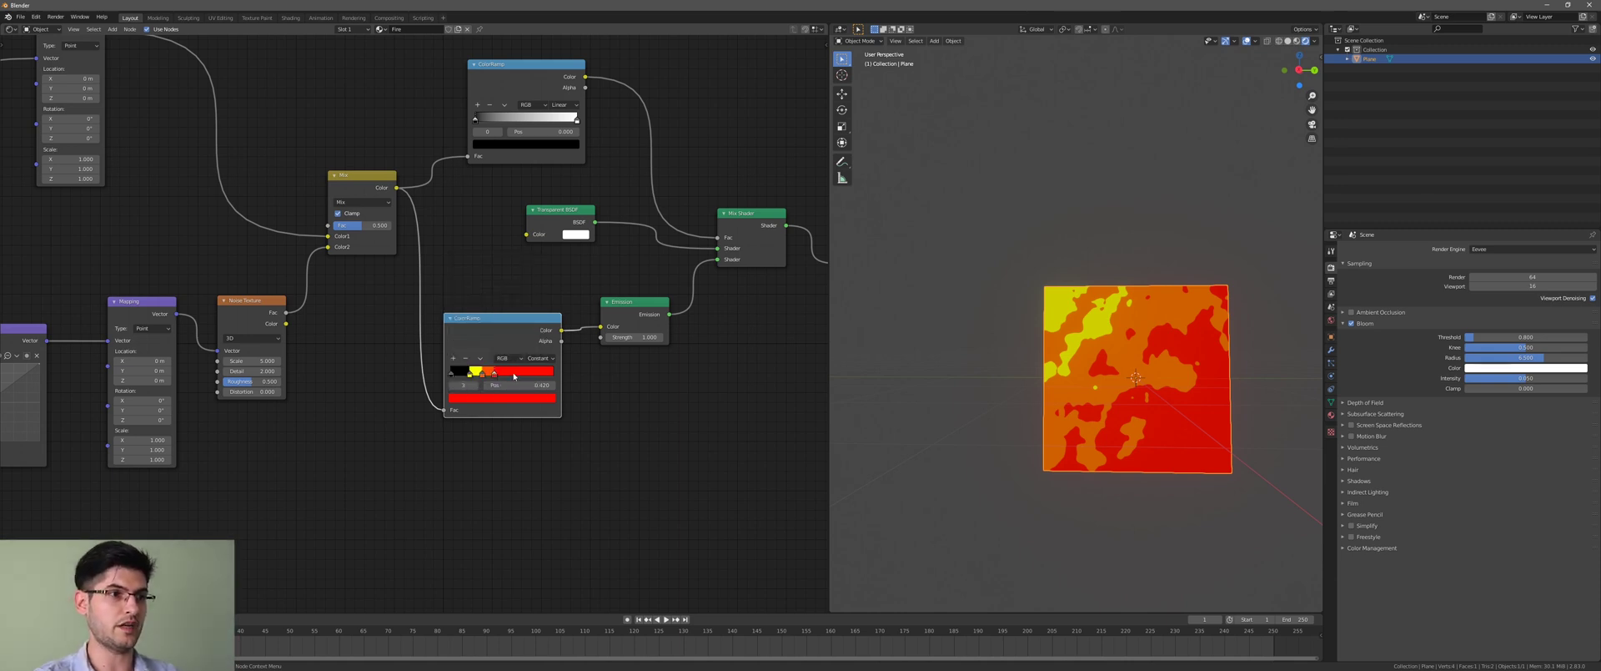
# - Set the Emission node's Strength to 11.8
pyautogui.click(634, 337)
pyautogui.write('14')
pyautogui.press('Return')
pyautogui.moveTo(635, 337)
pyautogui.mouseDown()
pyautogui.moveTo(602, 337)
pyautogui.moveTo(667, 337)
pyautogui.mouseUp()
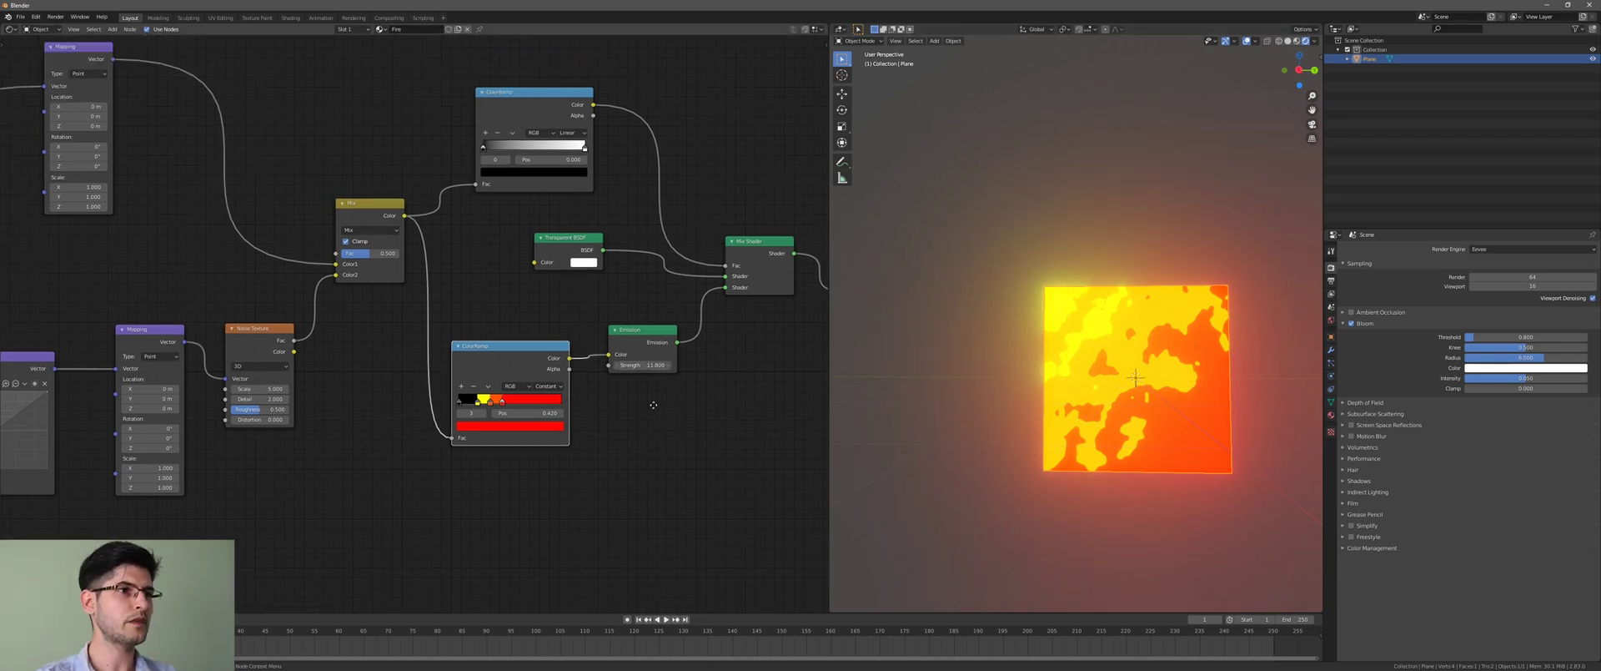
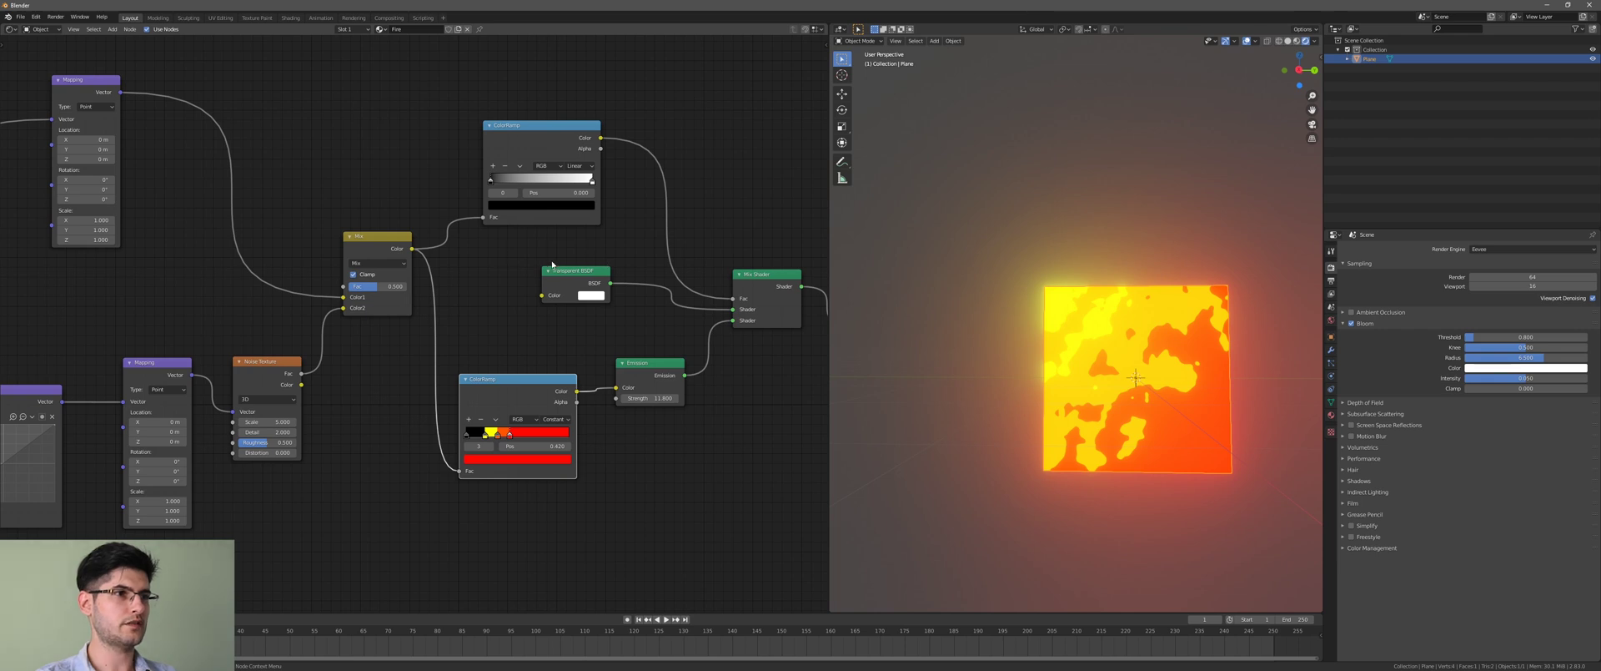
# - Set the upper ColorRamp's interpolation to Constant and move its white stop to about 0.33
pyautogui.click(552, 130)
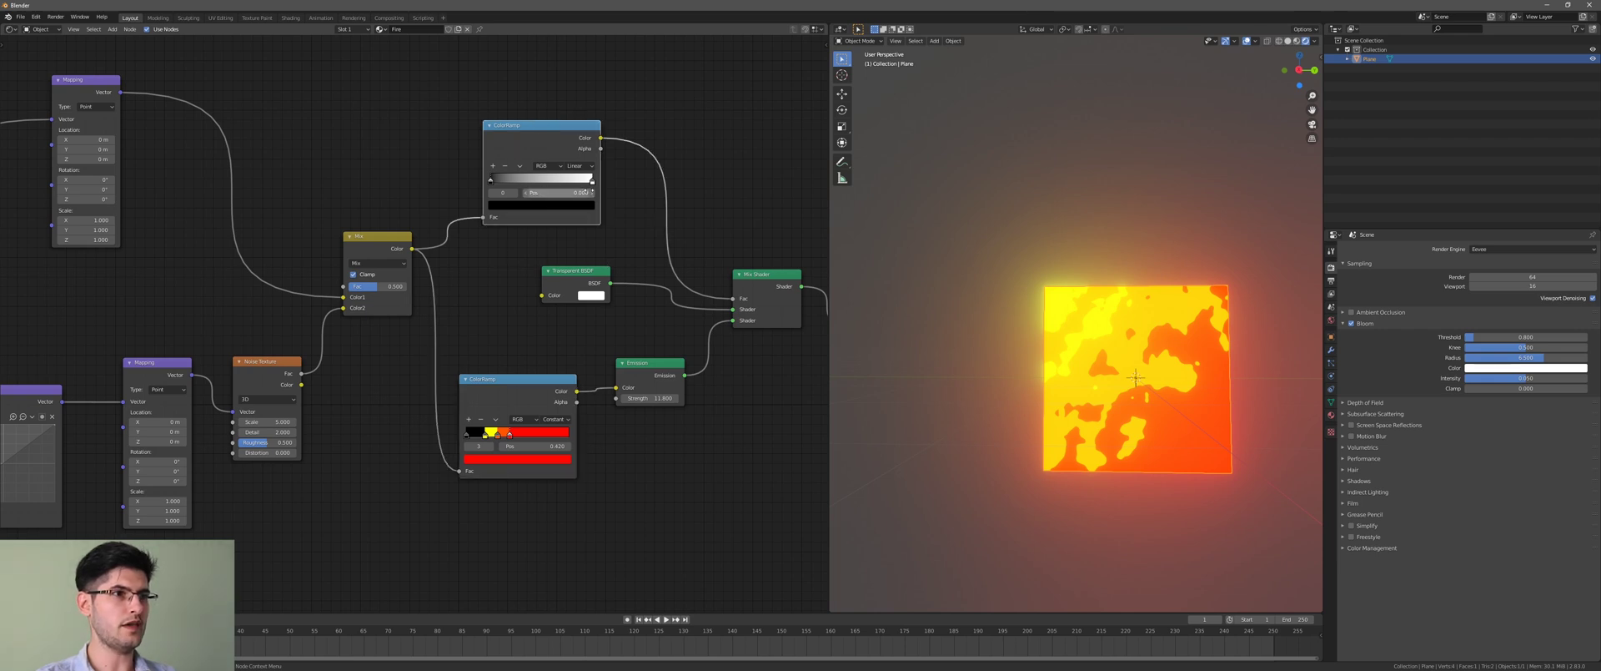
pyautogui.click(588, 171)
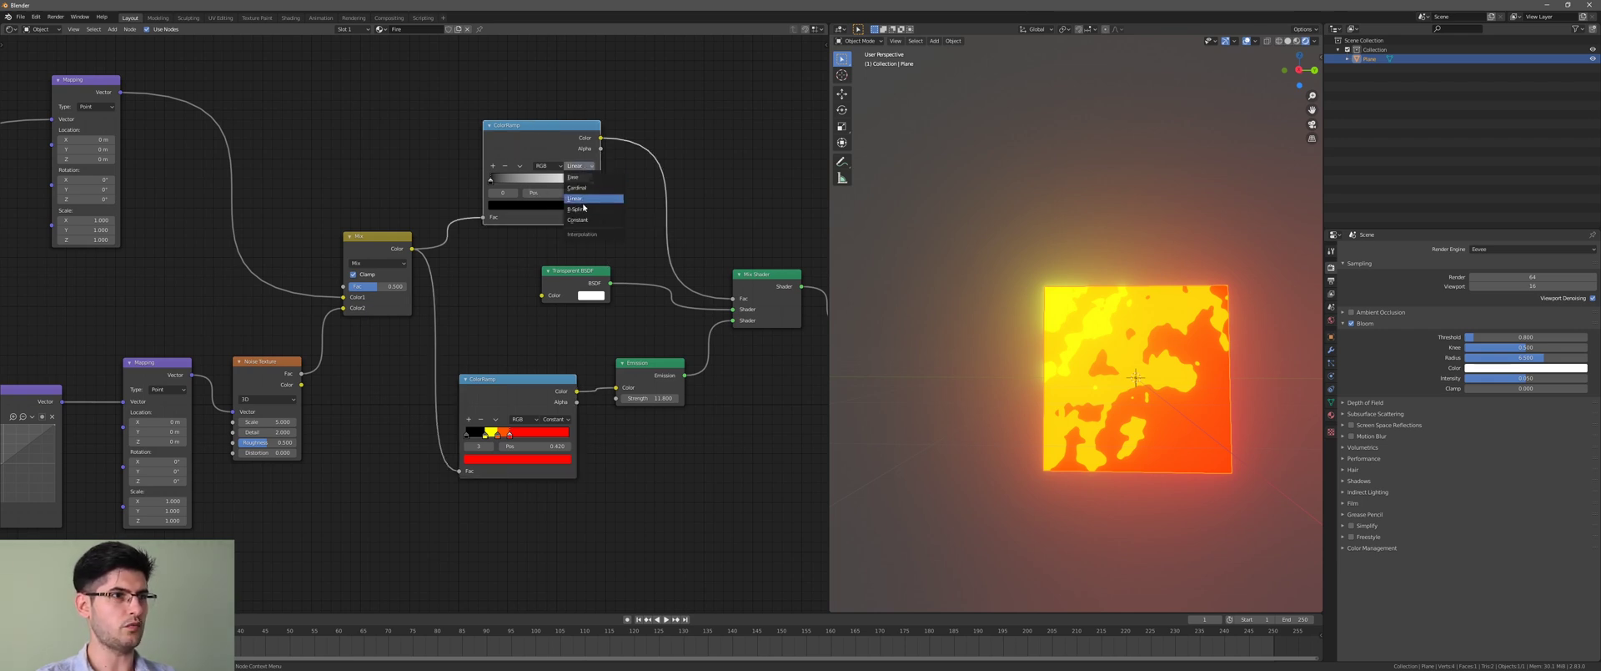
pyautogui.click(603, 215)
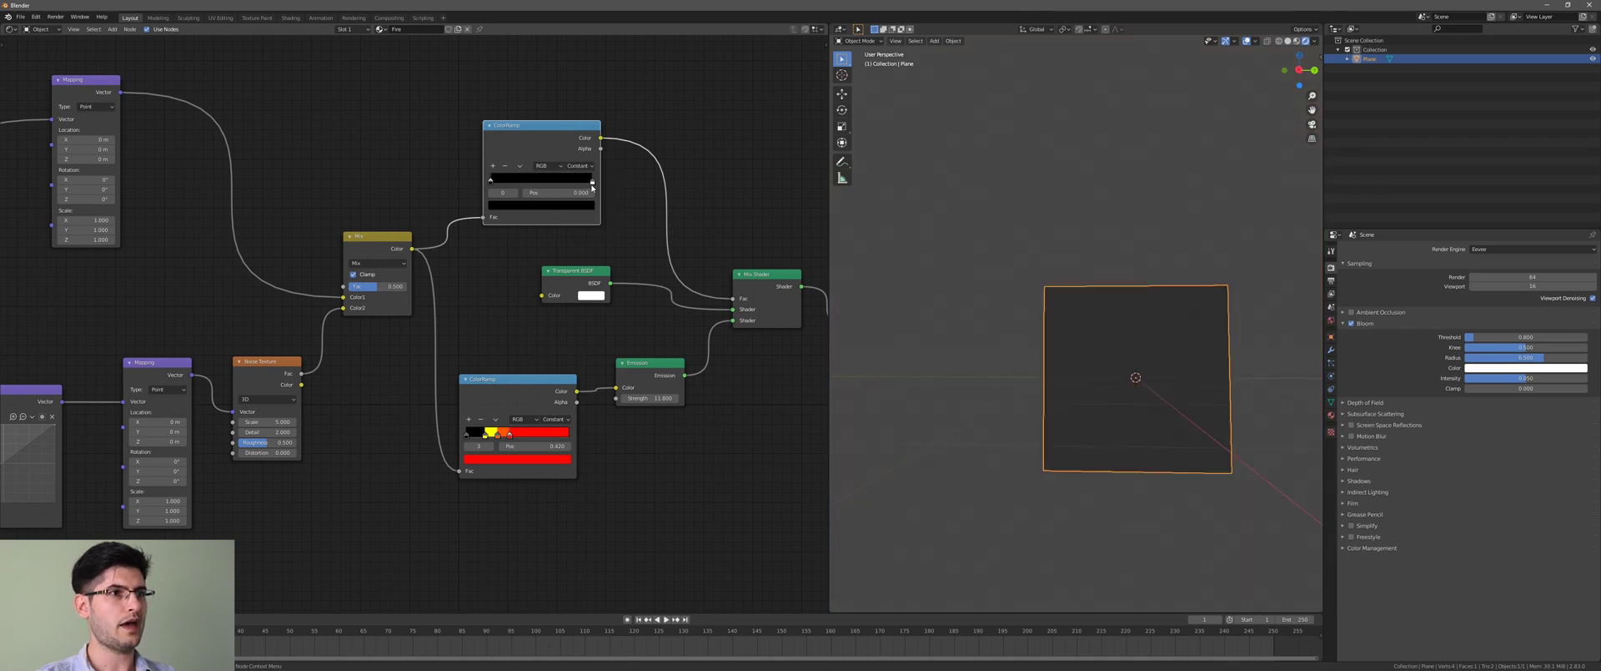
pyautogui.moveTo(593, 186); pyautogui.dragTo(507, 202)
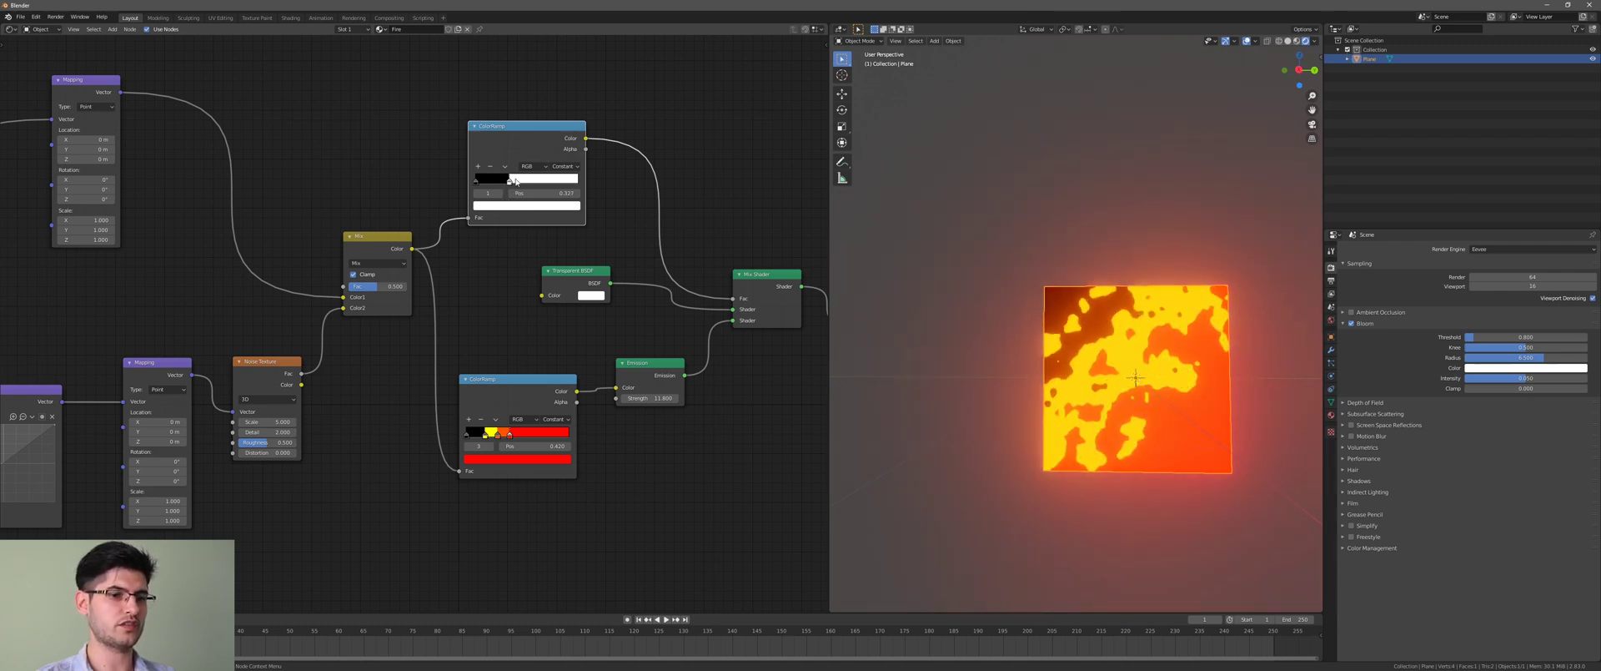
# - Try a position of 0.8 for the upper ColorRamp's white stop
pyautogui.click(533, 192)
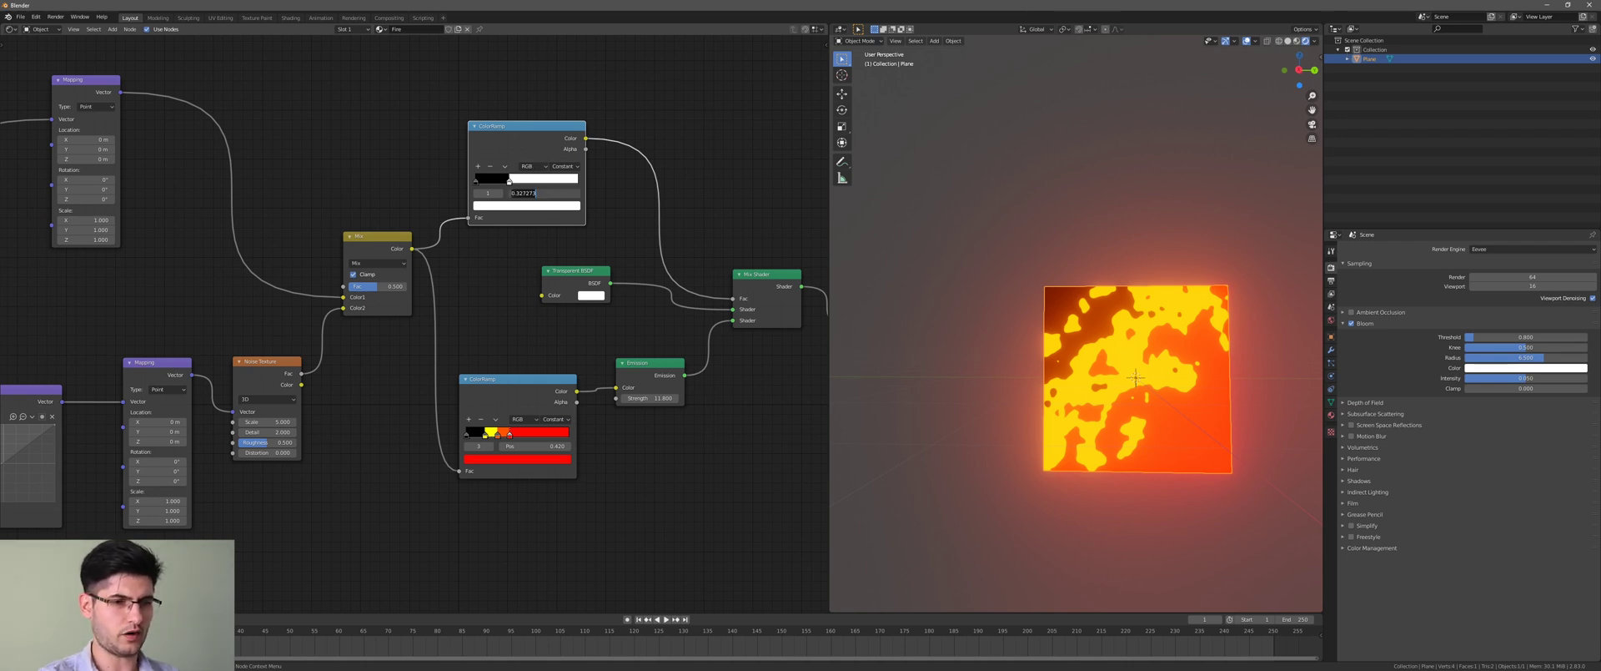
pyautogui.write('0.8')
pyautogui.press('Return')
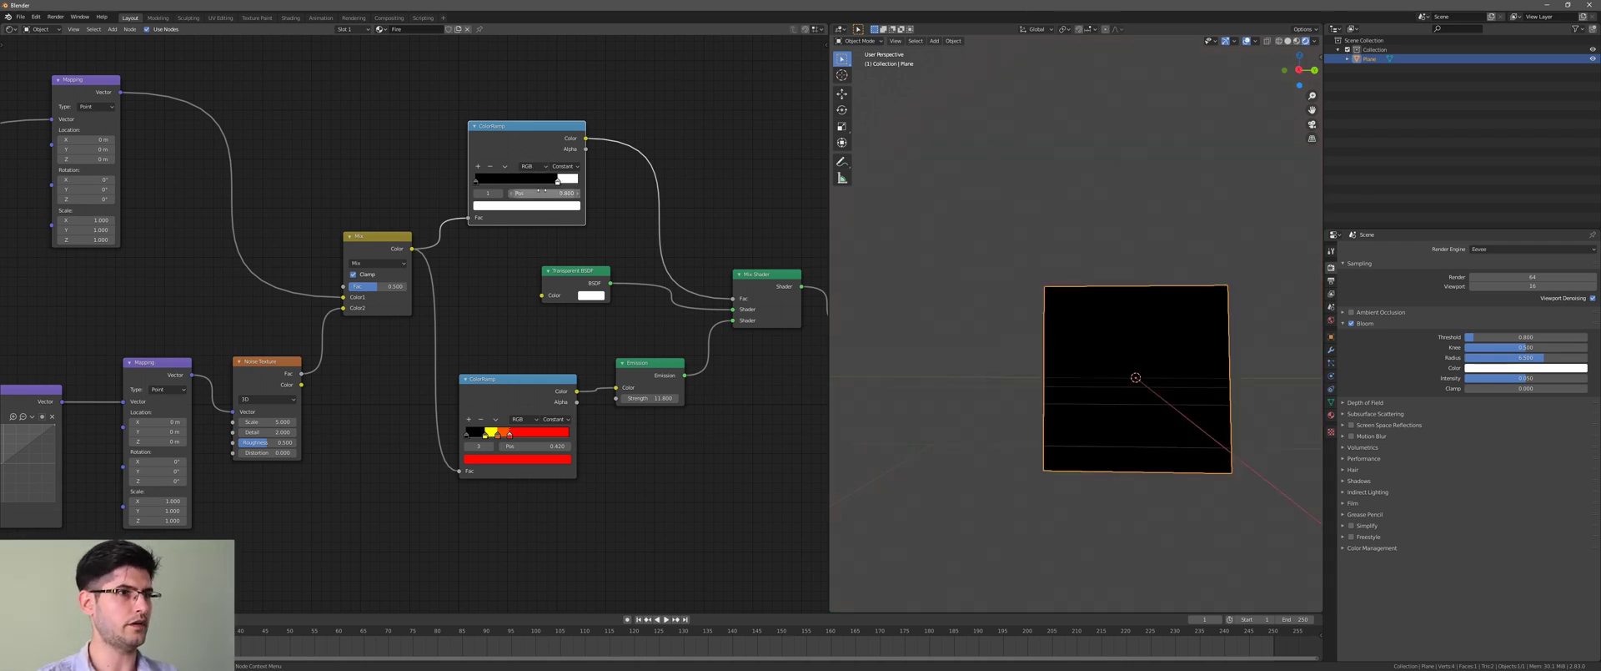
# - Set the position of the upper ColorRamp's white stop to 0.35
pyautogui.click(540, 192)
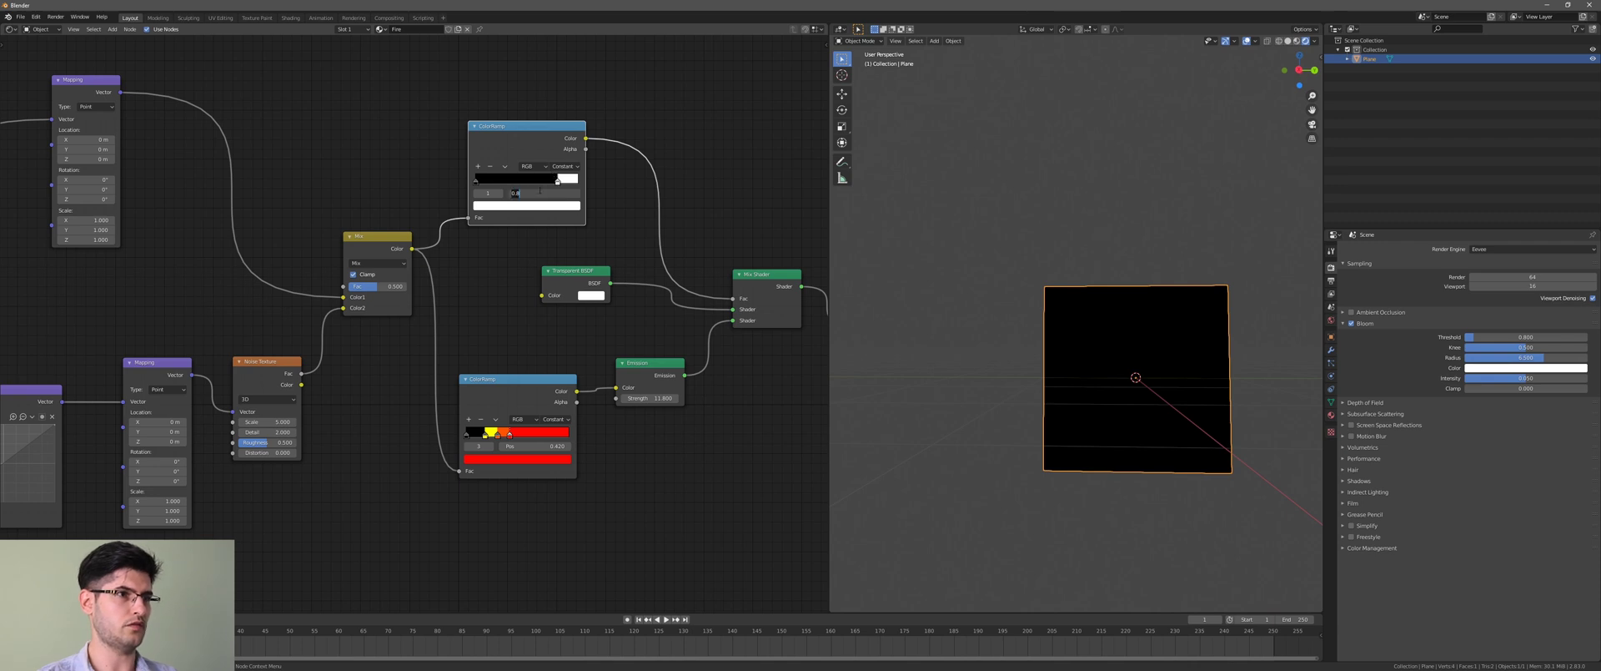
pyautogui.write('0.35')
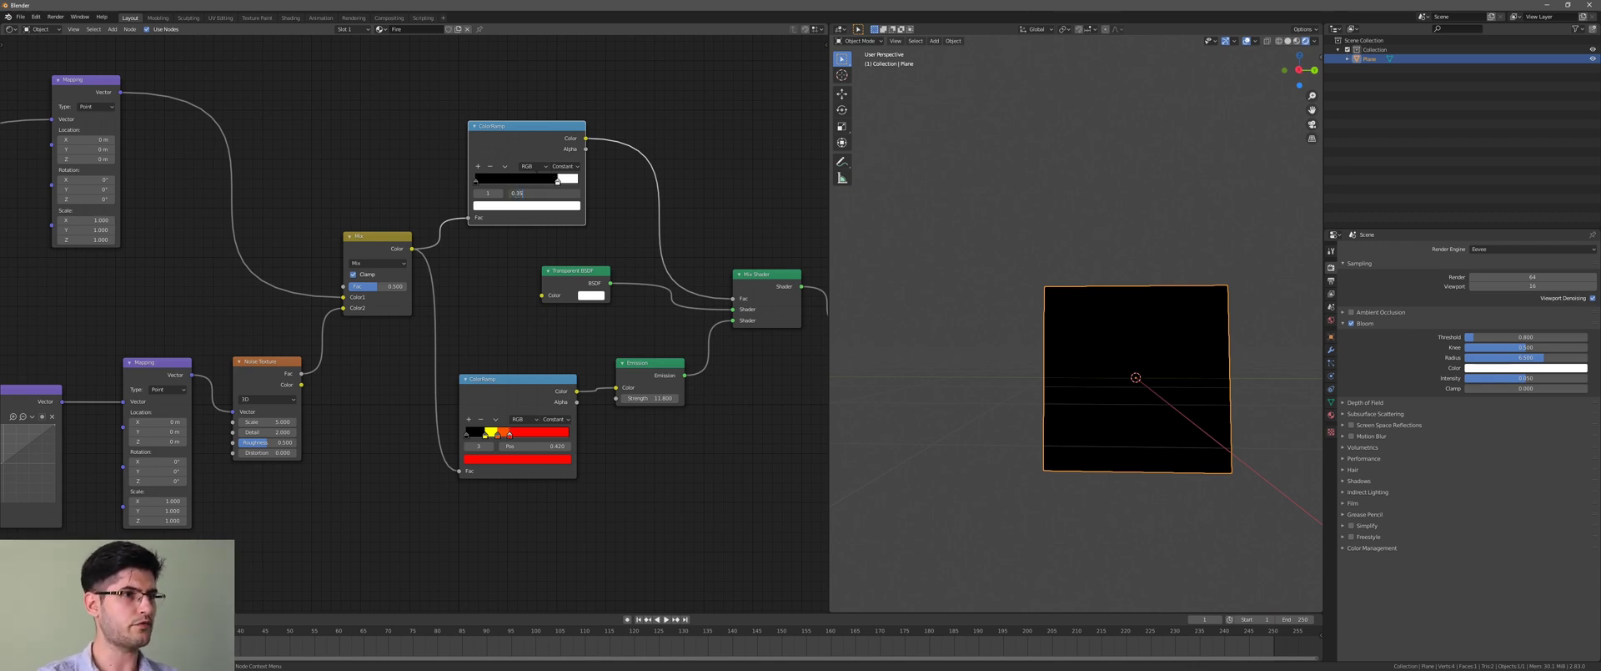
pyautogui.write('5')
pyautogui.press('Return')
# - Insert a Gradient Texture between the upper Mapping node and the Mix node, and set its type to Spherical
pyautogui.moveTo(547, 353); pyautogui.dragTo(633, 307, button='middle')
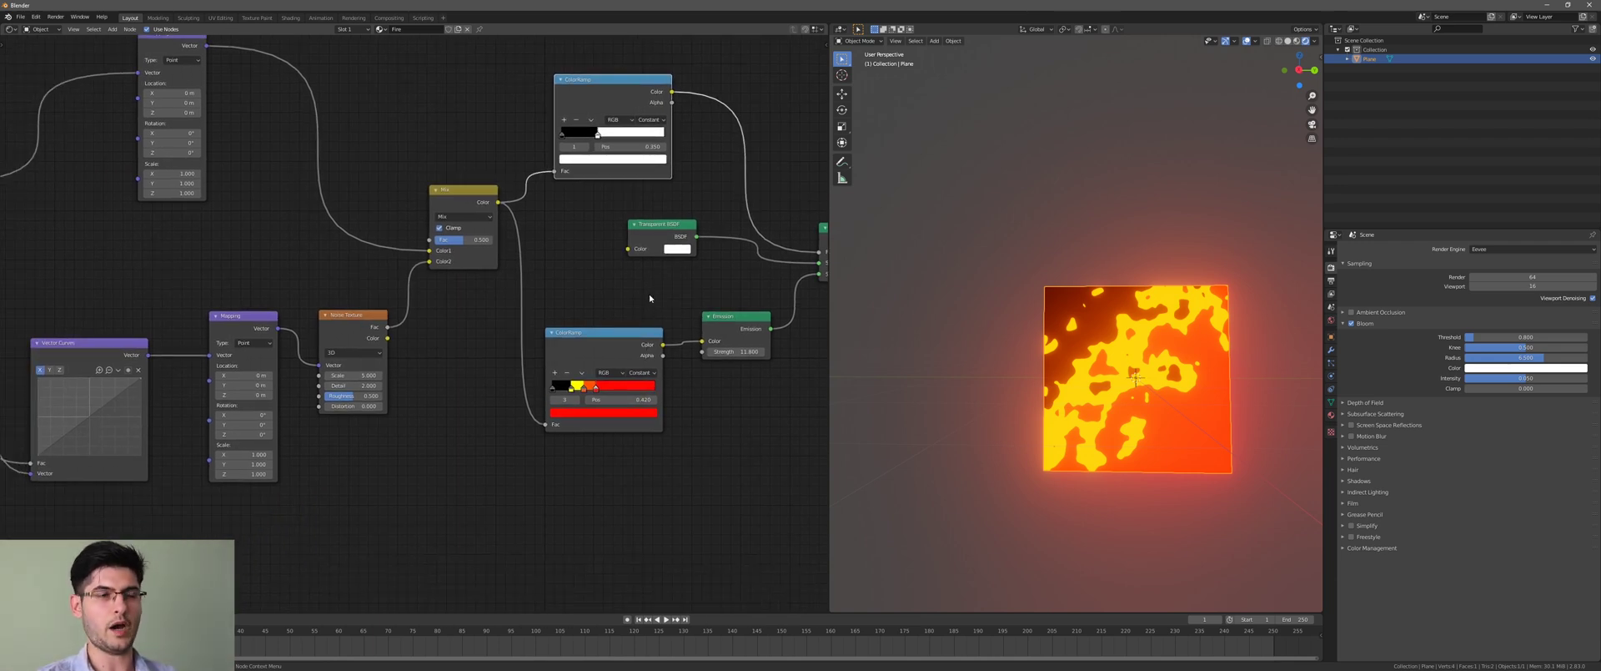
pyautogui.moveTo(553, 325); pyautogui.dragTo(593, 364, button='middle')
pyautogui.moveTo(278, 312); pyautogui.dragTo(457, 220, button='middle')
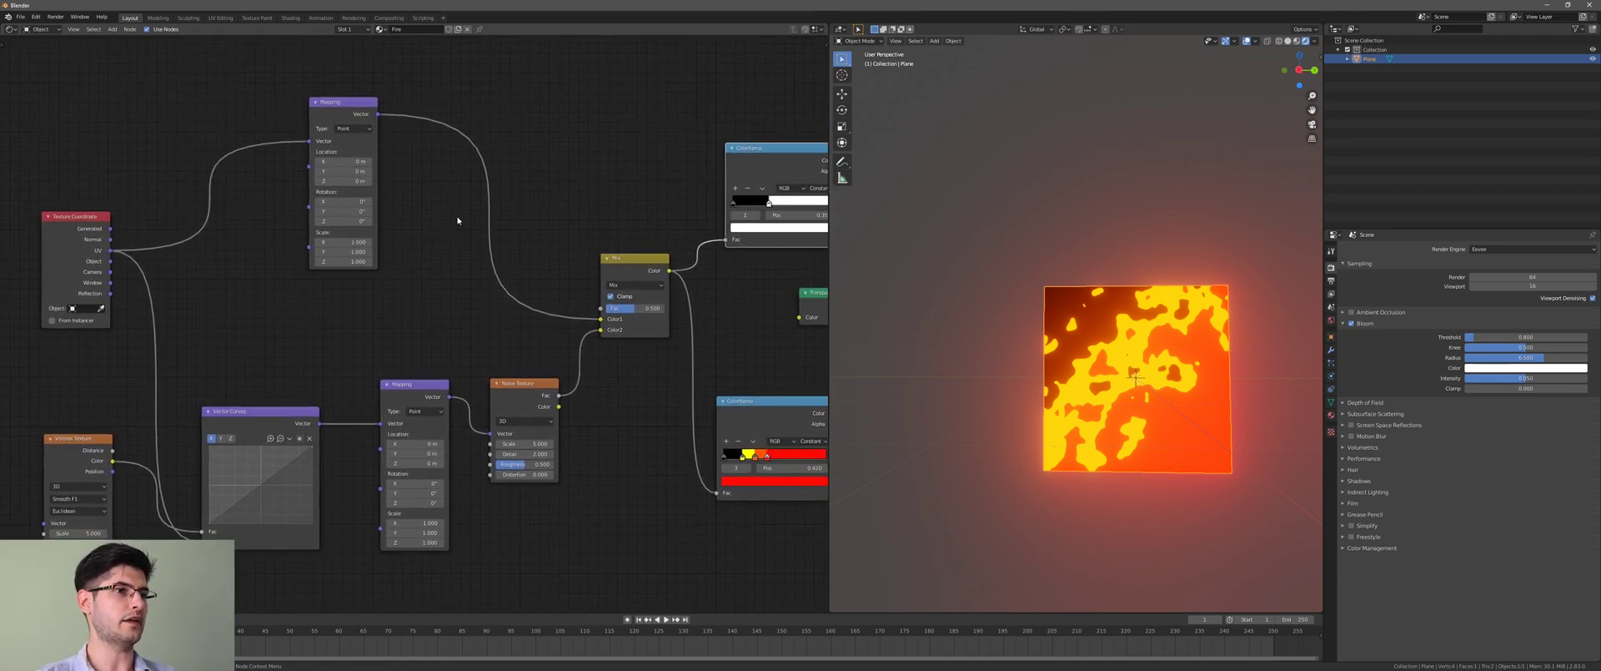
pyautogui.hotkey('shift', 'a')
pyautogui.moveTo(432, 216)
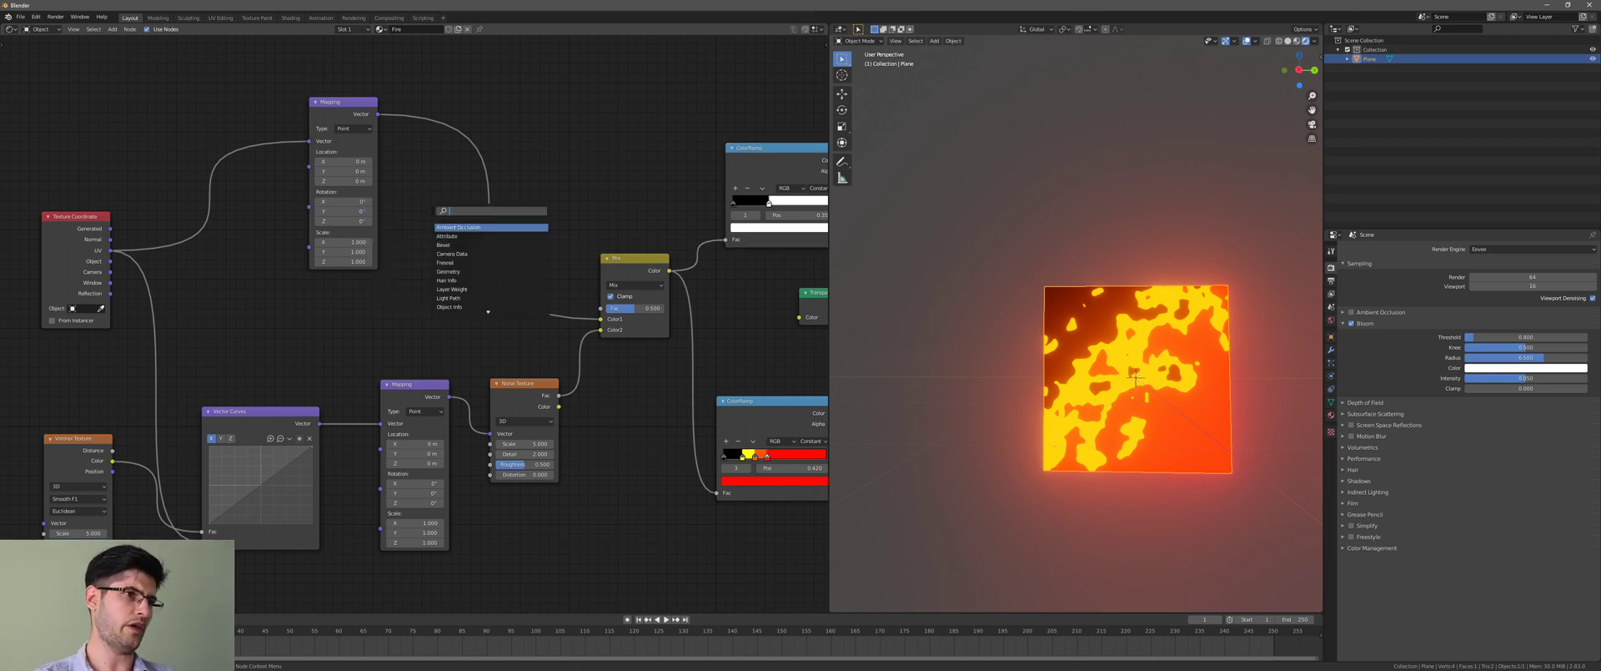
pyautogui.write('grad')
pyautogui.press('Return')
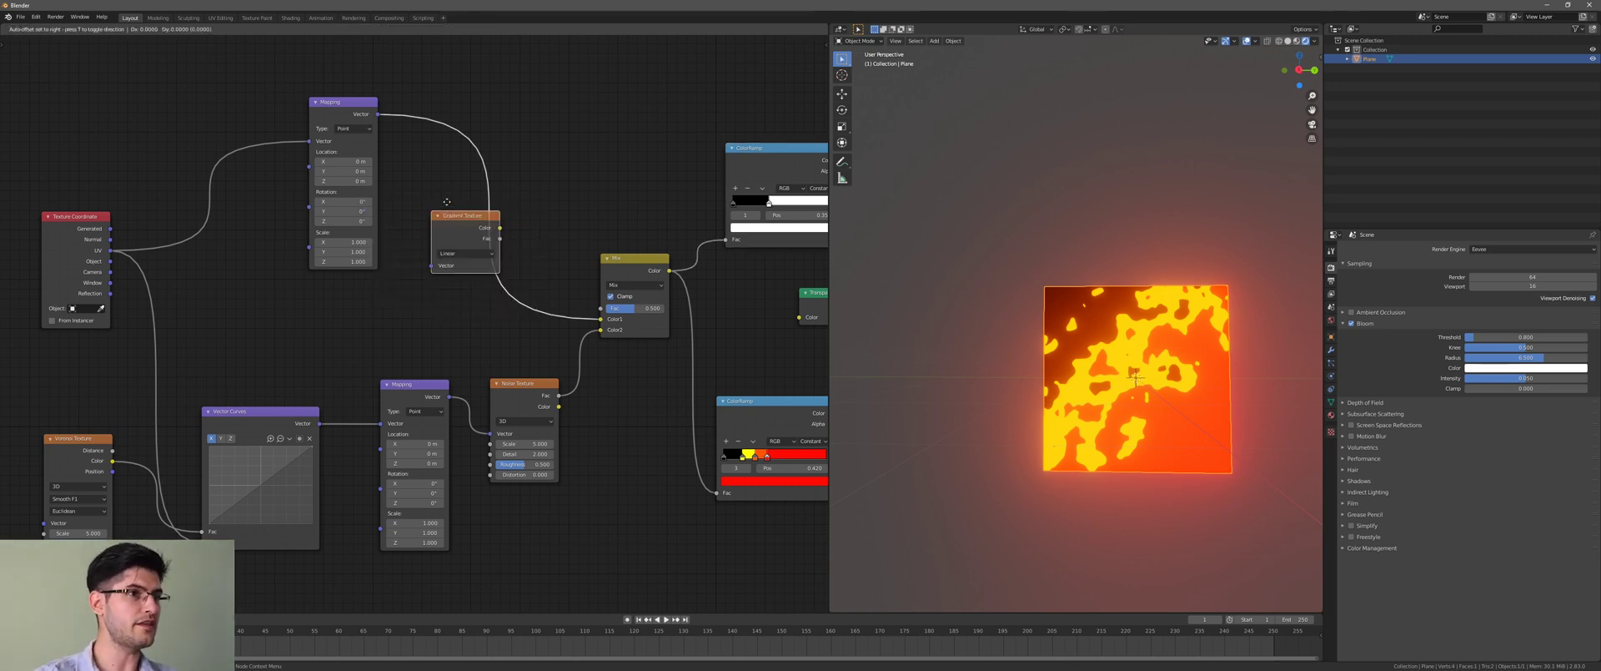
pyautogui.click(465, 136)
pyautogui.moveTo(481, 248); pyautogui.dragTo(424, 230, button='middle')
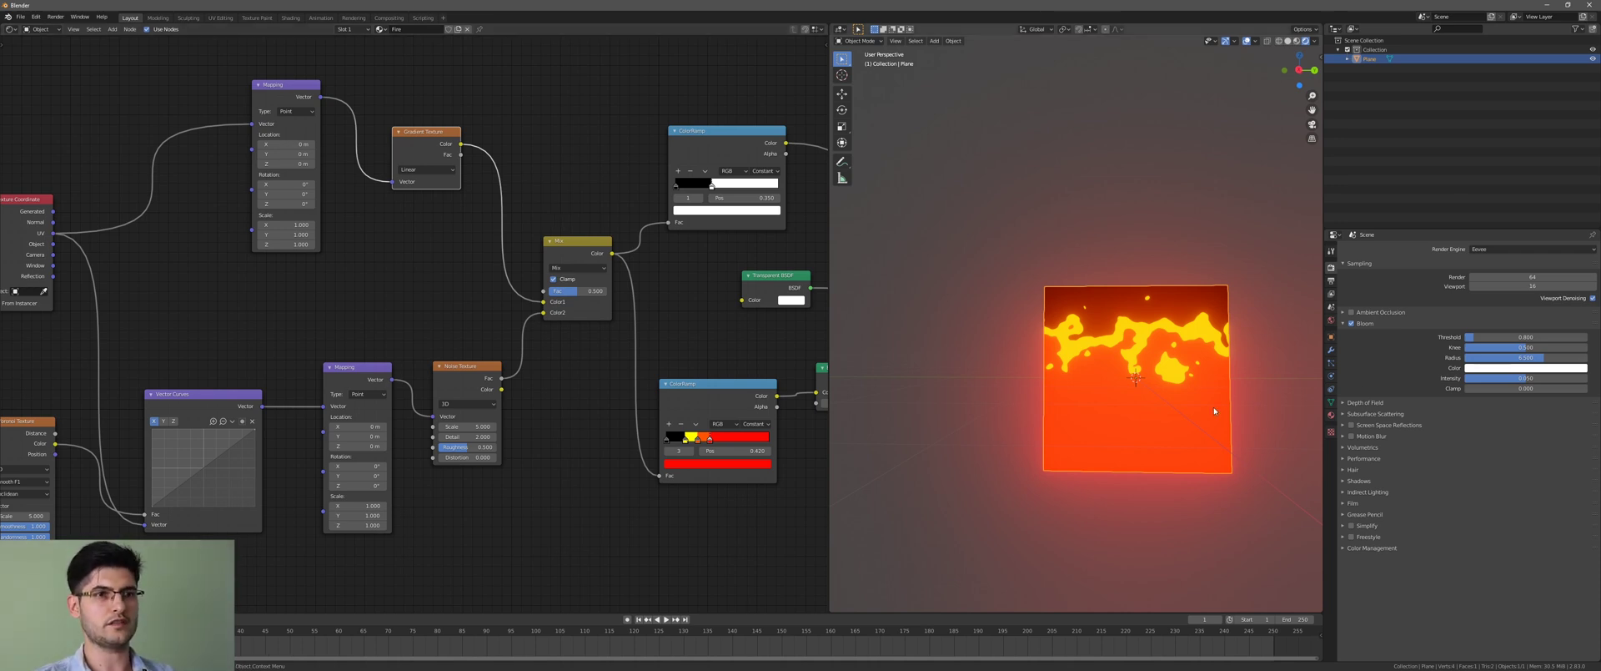
pyautogui.click(425, 169)
pyautogui.click(425, 225)
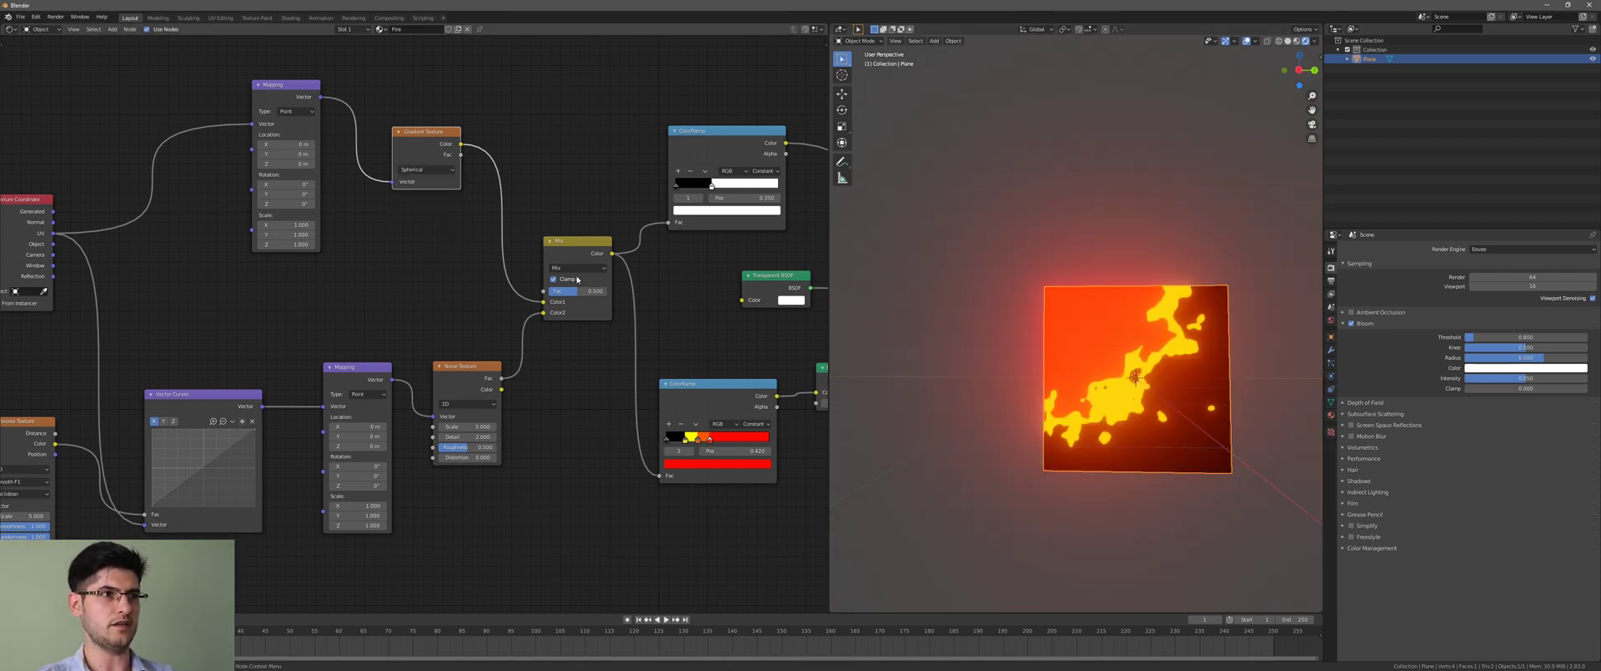
# - Try shifting the location values of the Mapping node that feeds the Gradient Texture
pyautogui.moveTo(373, 338); pyautogui.dragTo(462, 469, button='middle')
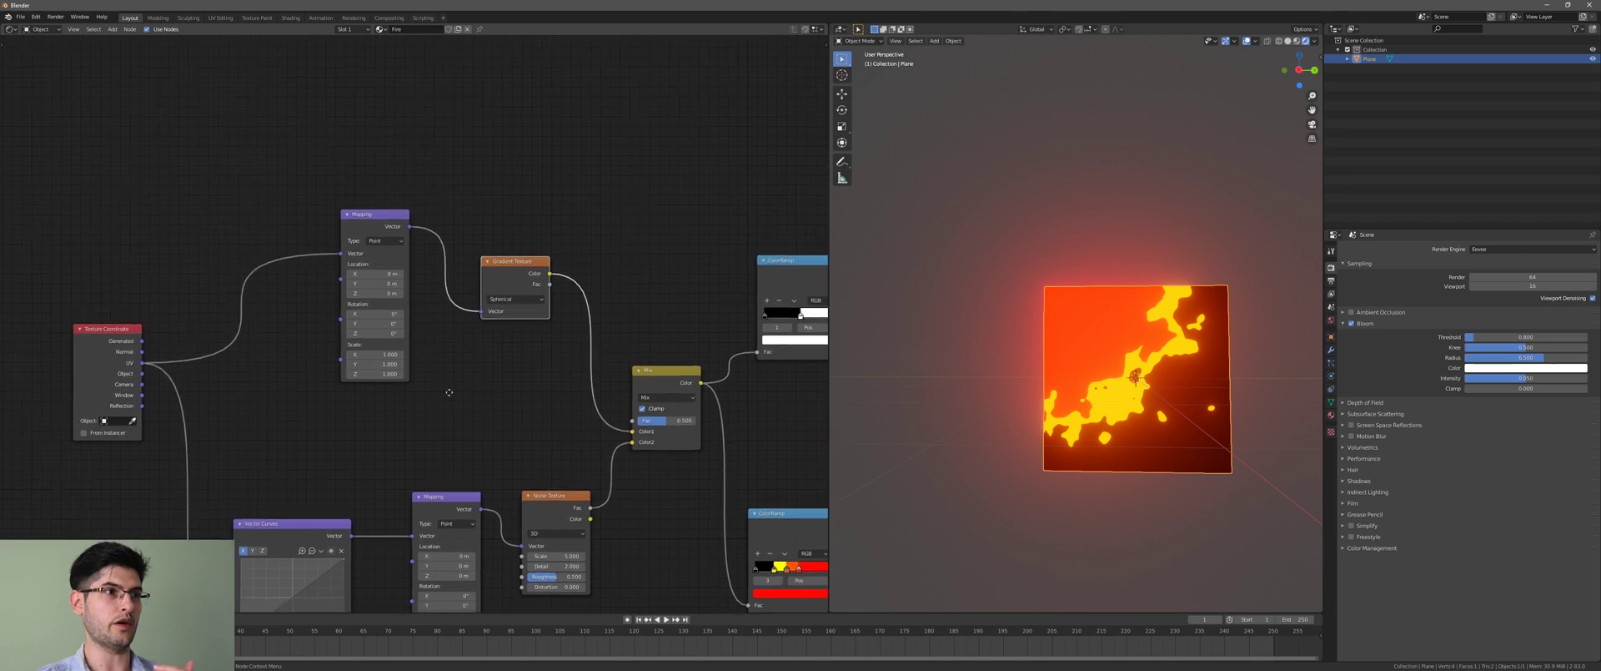
pyautogui.moveTo(376, 274); pyautogui.dragTo(461, 273)
pyautogui.moveTo(349, 274); pyautogui.dragTo(377, 293)
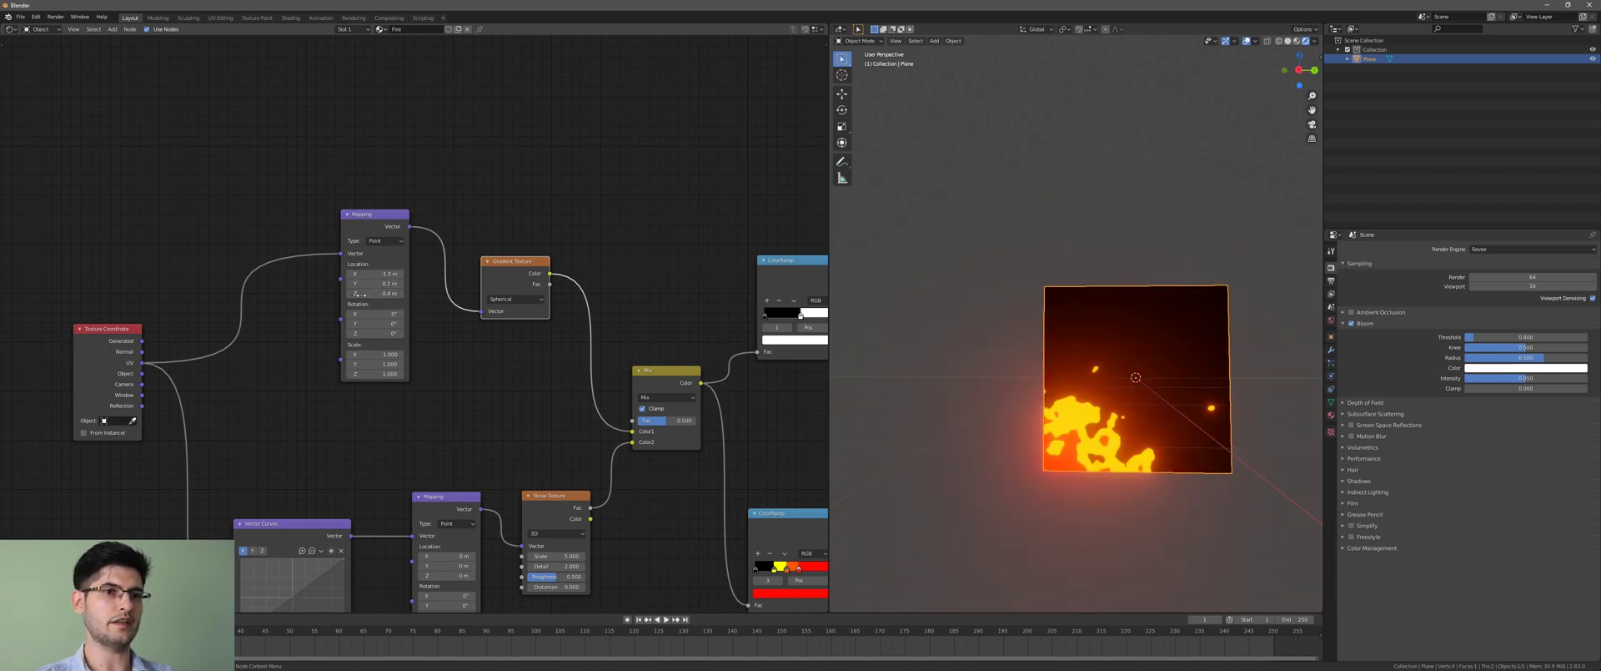
pyautogui.hotkey('ctrl', 'z')
pyautogui.hotkey('ctrl', 'z')
pyautogui.press('BackSpace')
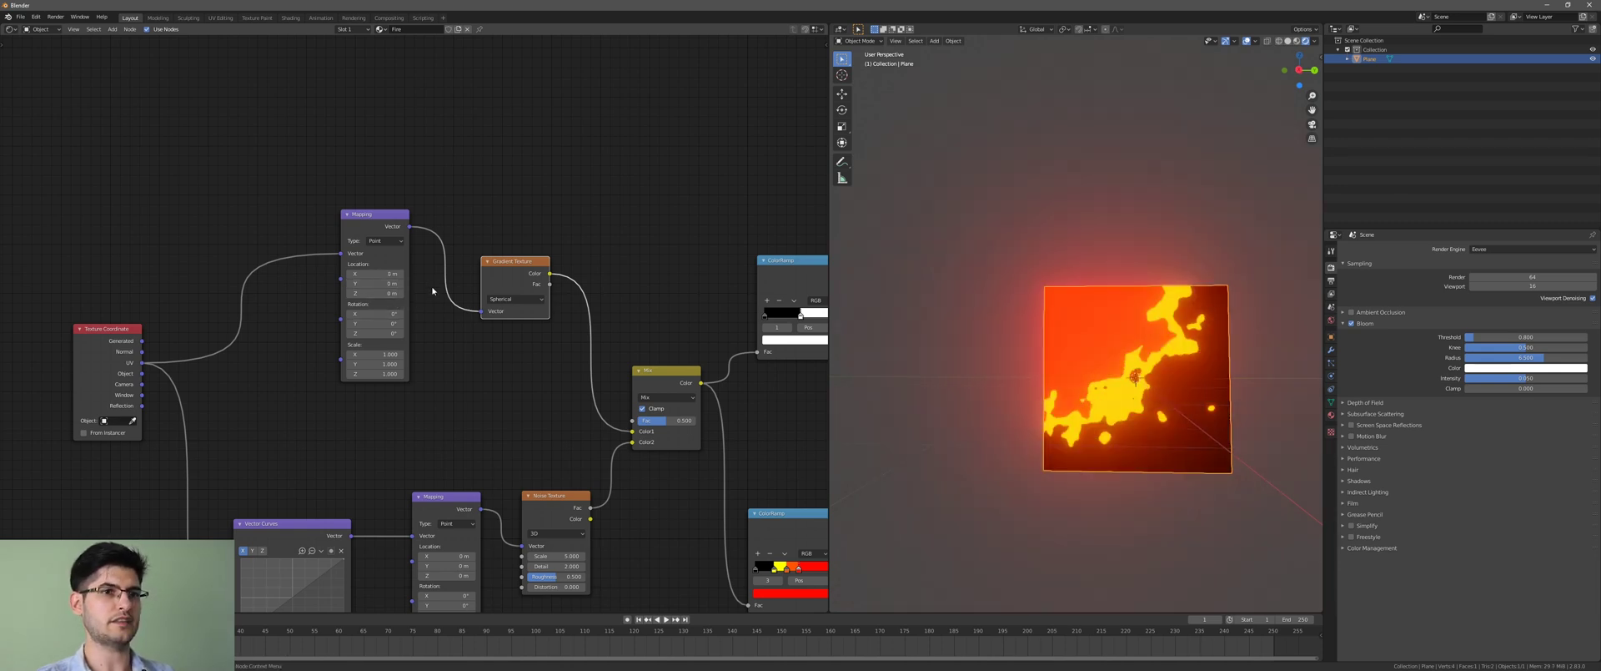
pyautogui.hotkey('ctrl', 'z')
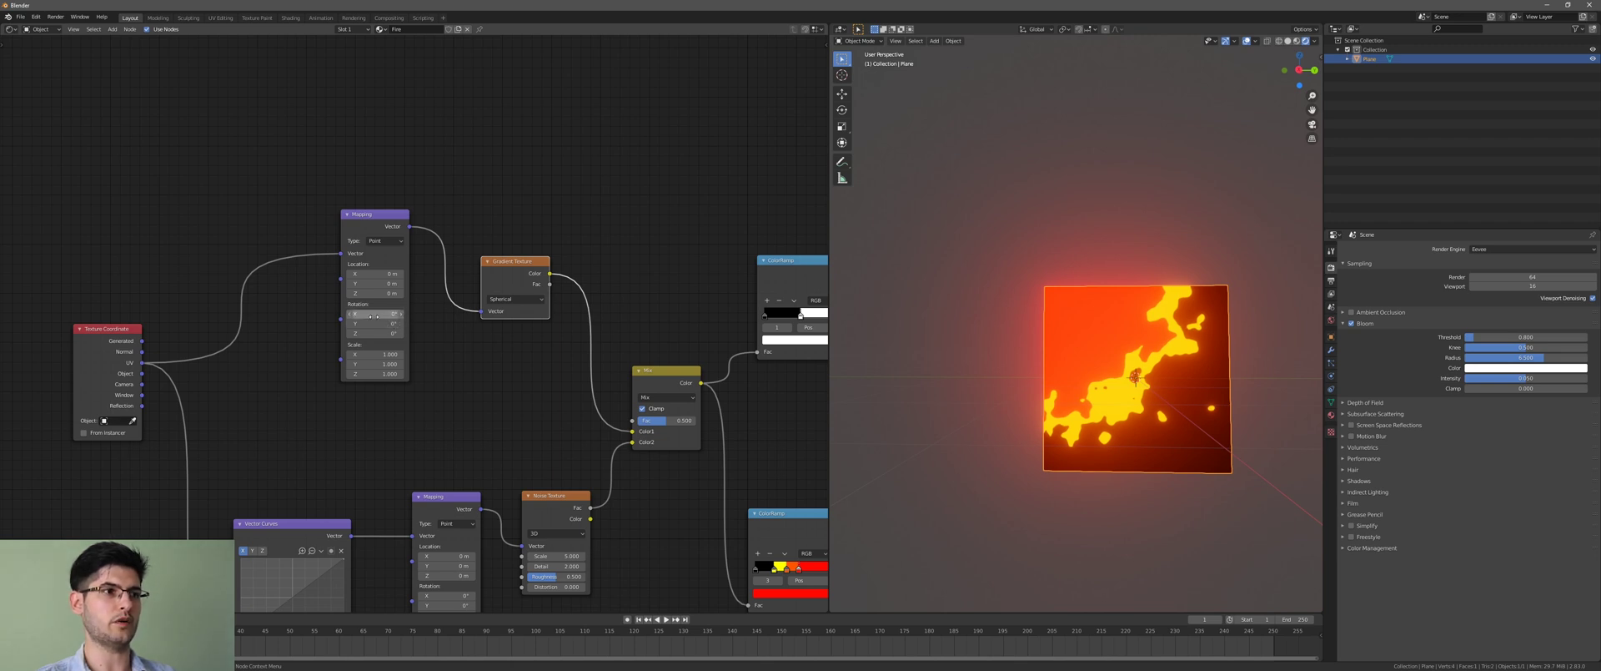
# - Try a scale of 1.6 on the upper Mapping node
pyautogui.moveTo(375, 355)
pyautogui.mouseDown()
pyautogui.moveTo(410, 355)
pyautogui.moveTo(376, 364)
pyautogui.mouseUp()
pyautogui.write('1.6')
pyautogui.press('Return')
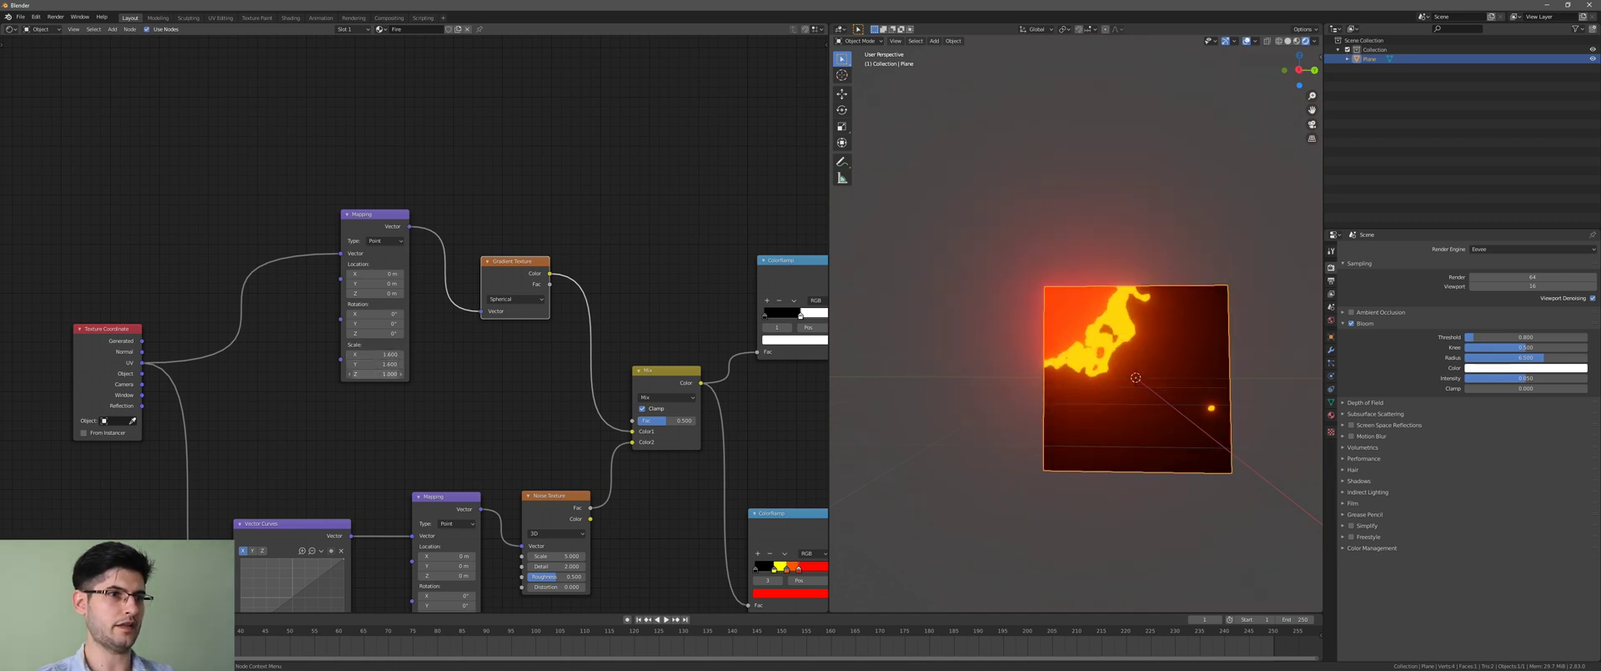
pyautogui.moveTo(377, 374); pyautogui.dragTo(384, 373)
pyautogui.hotkey('ctrl', 'z')
# - Set the upper Mapping node's X and Y scale to 2.2 and shift its location to centre the gradient along the plane's bottom edge
pyautogui.moveTo(375, 274)
pyautogui.mouseDown()
pyautogui.moveTo(394, 274)
pyautogui.moveTo(335, 274)
pyautogui.moveTo(402, 283)
pyautogui.moveTo(355, 284)
pyautogui.mouseUp()
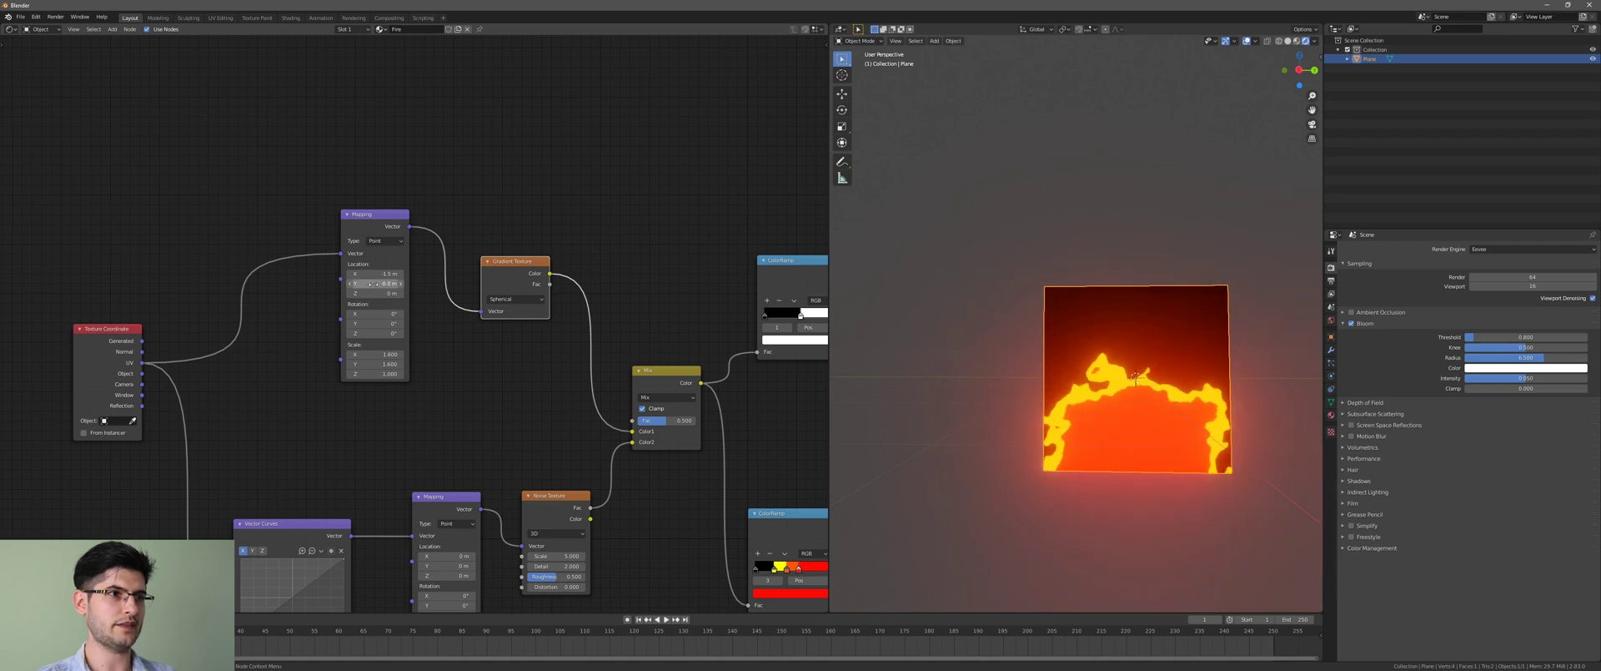
pyautogui.click(375, 293)
pyautogui.click(384, 355)
pyautogui.moveTo(384, 355)
pyautogui.mouseDown()
pyautogui.moveTo(356, 355)
pyautogui.moveTo(424, 364)
pyautogui.moveTo(404, 363)
pyautogui.mouseUp()
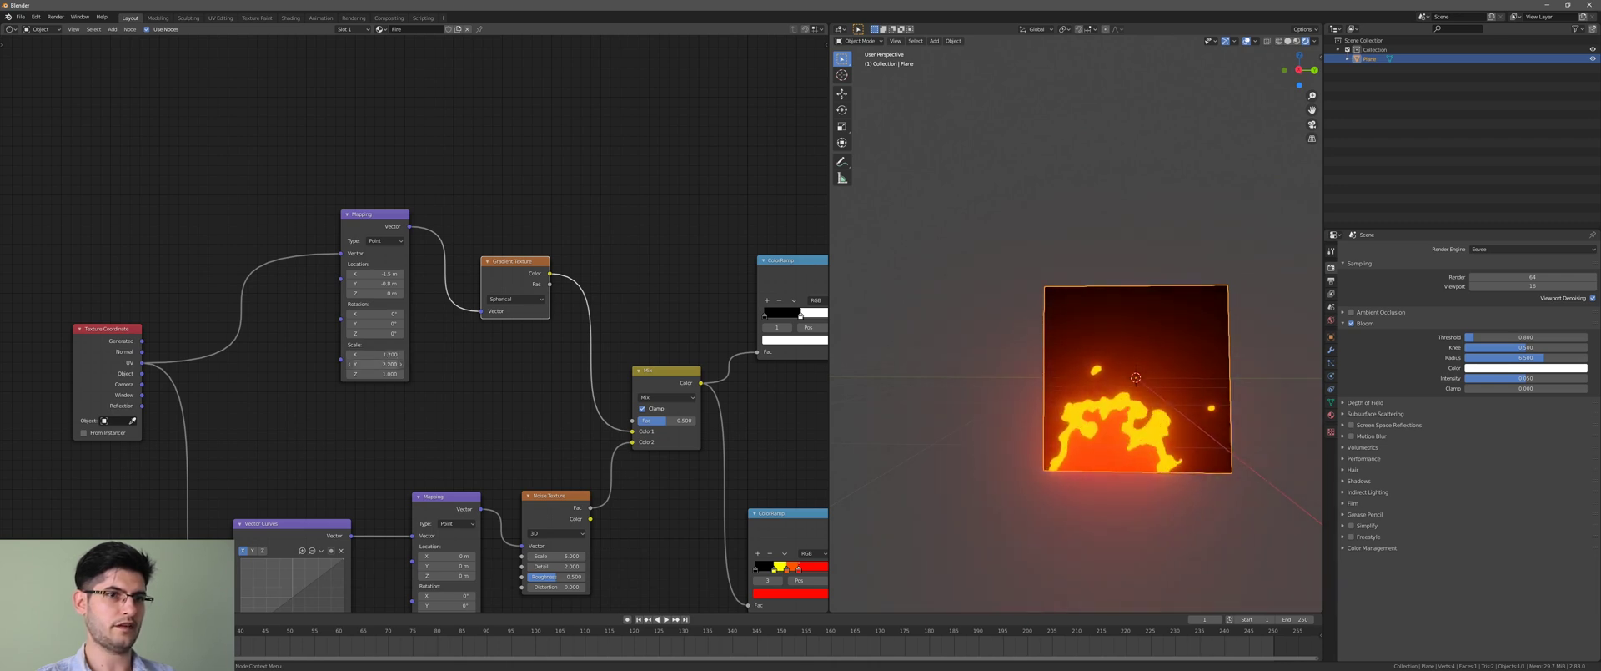
pyautogui.press('BackSpace')
pyautogui.moveTo(356, 292)
pyautogui.mouseDown()
pyautogui.moveTo(384, 293)
pyautogui.moveTo(322, 283)
pyautogui.moveTo(380, 292)
pyautogui.mouseUp()
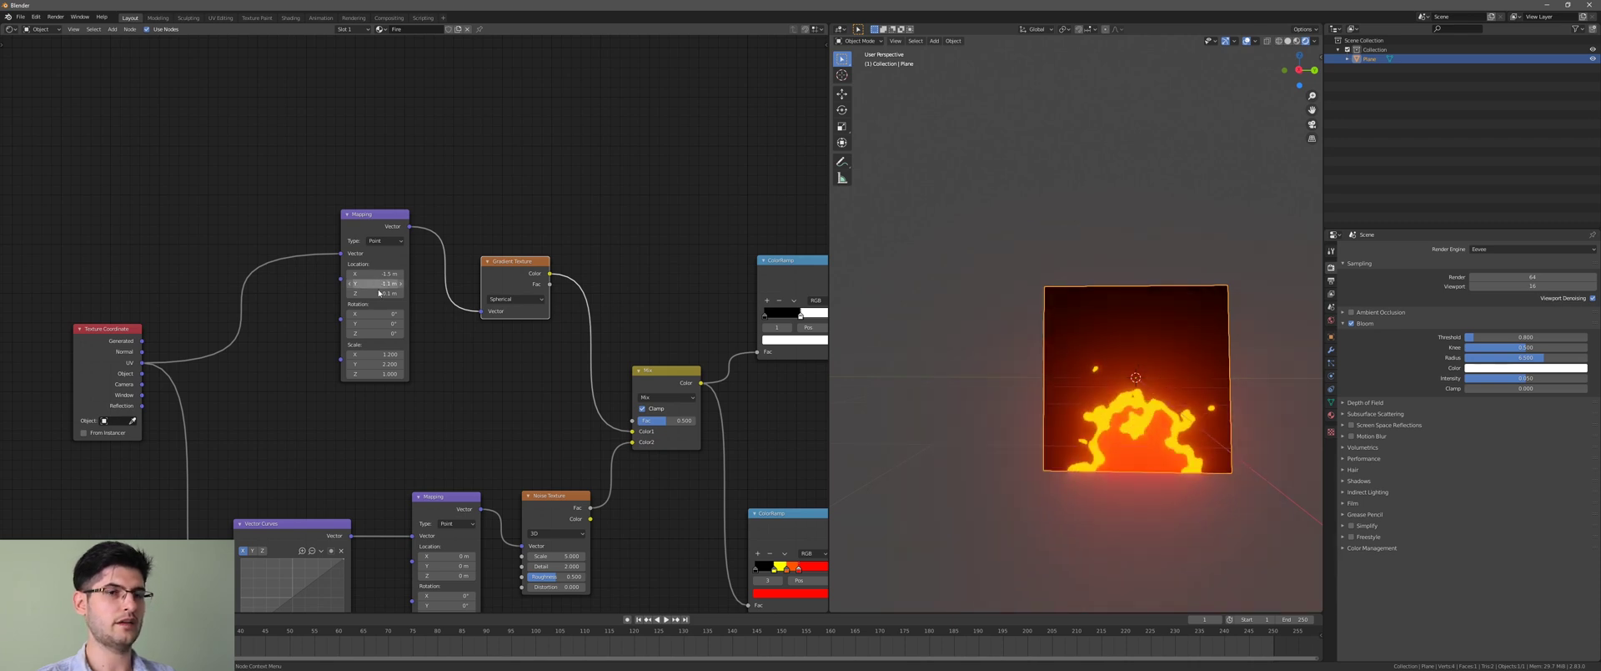
# - Move the upper ColorRamp's white stop to about 0.3 and set the Fire material's Blend Mode to Alpha Blend
pyautogui.moveTo(496, 428); pyautogui.dragTo(448, 330, button='middle')
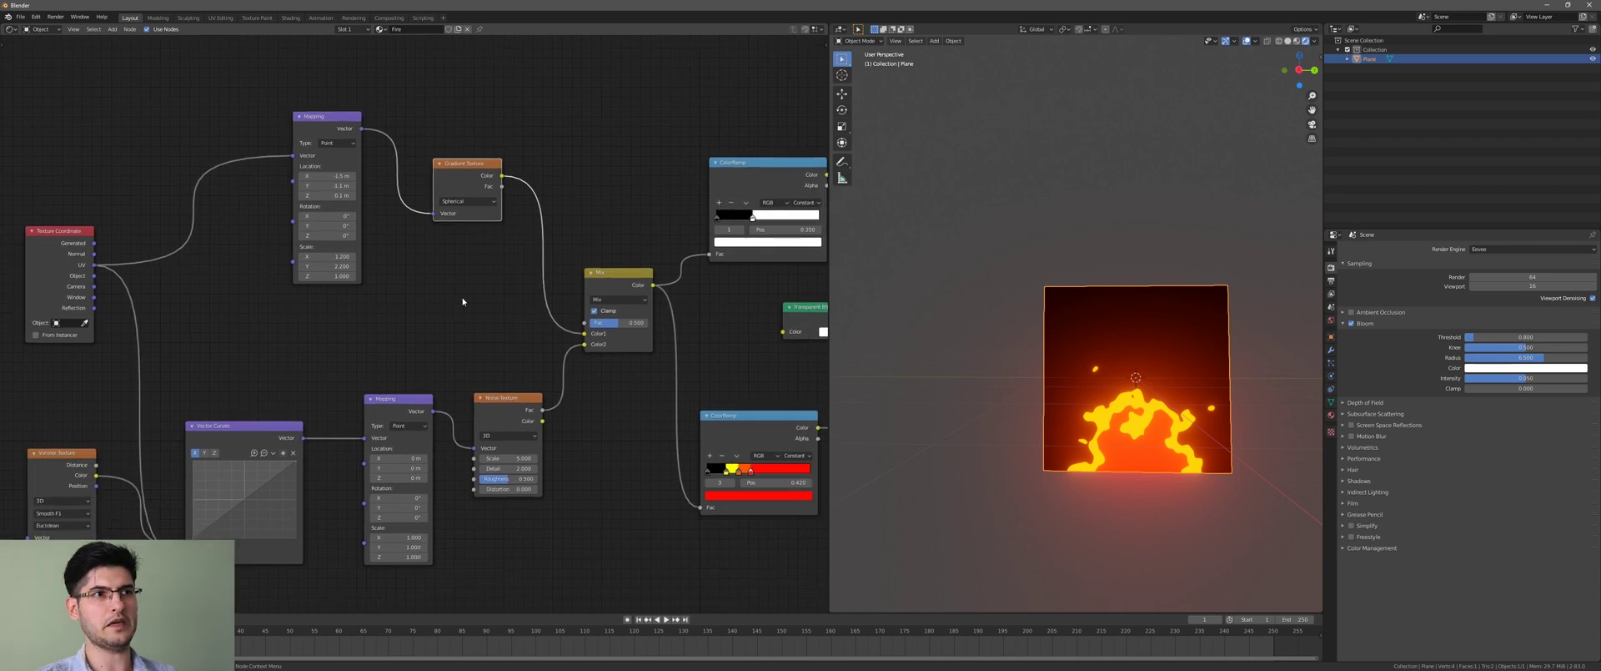
pyautogui.moveTo(755, 222); pyautogui.dragTo(749, 224)
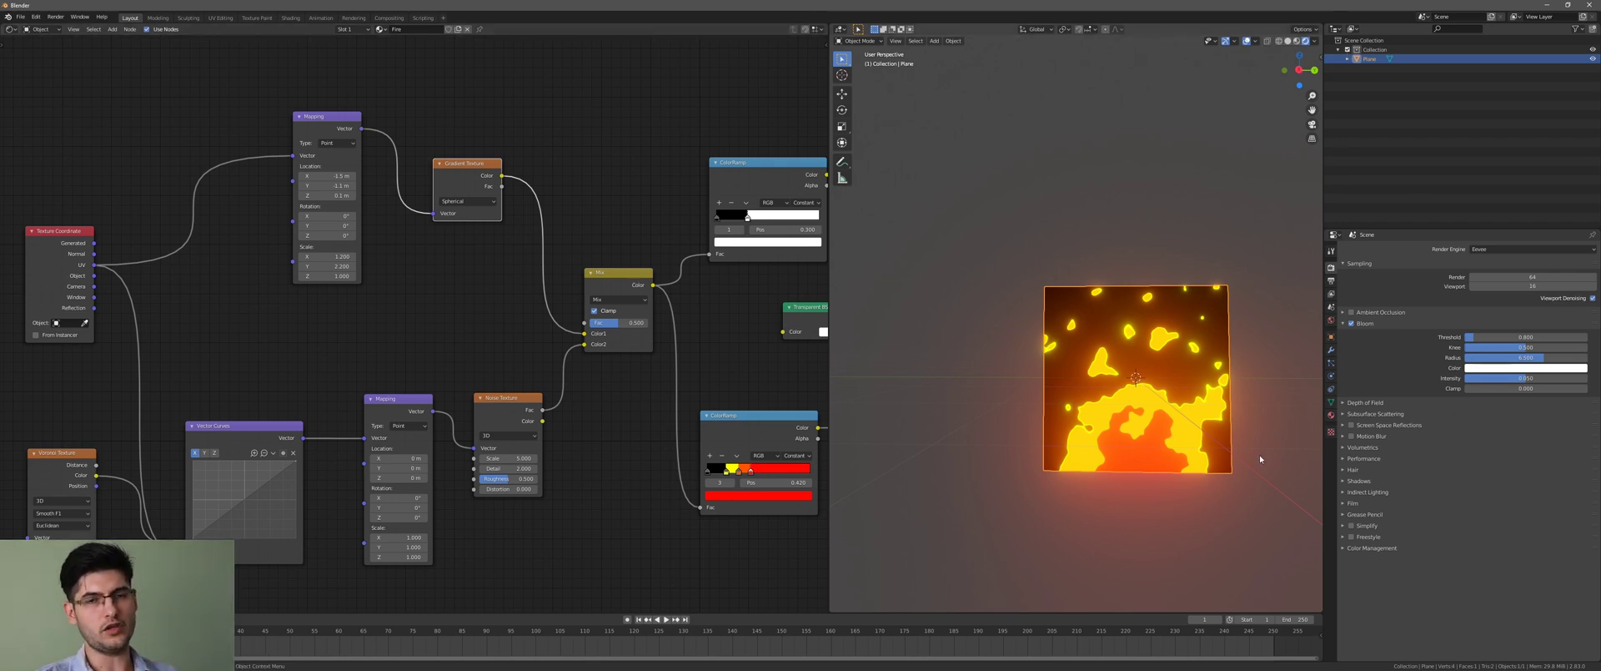
pyautogui.click(1331, 414)
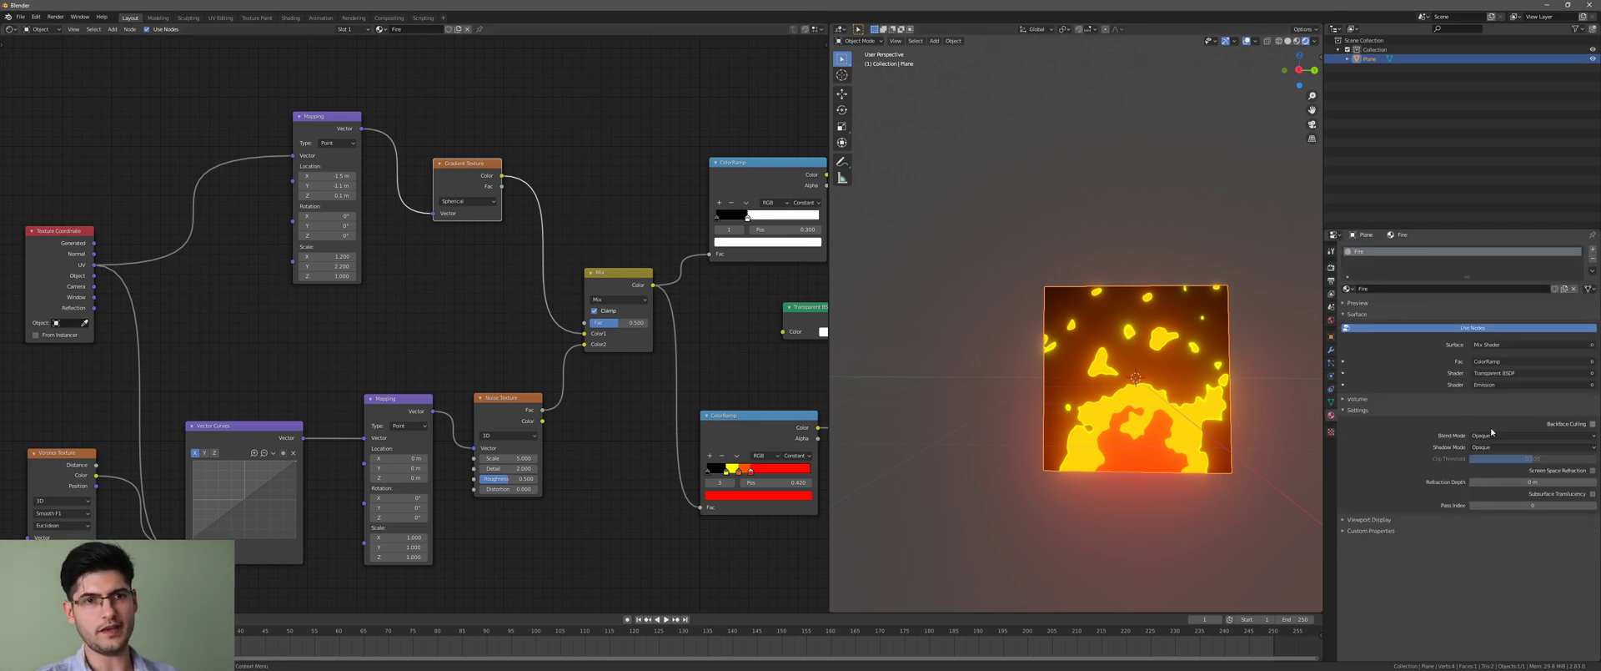
pyautogui.click(1497, 434)
pyautogui.click(1486, 477)
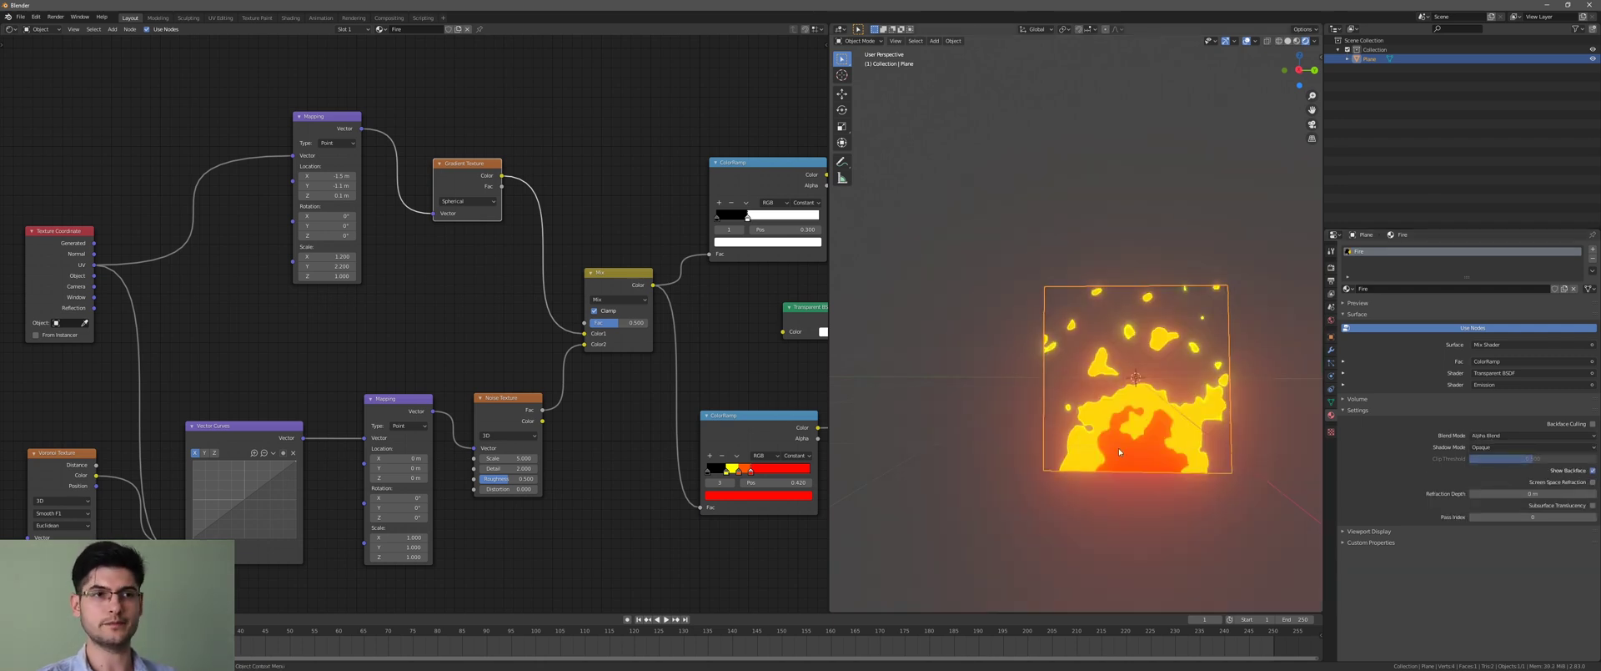
# - Hide the viewport overlays, then return the timeline to frame 0 after a short playback
pyautogui.moveTo(1118, 447); pyautogui.dragTo(1214, 186, button='middle')
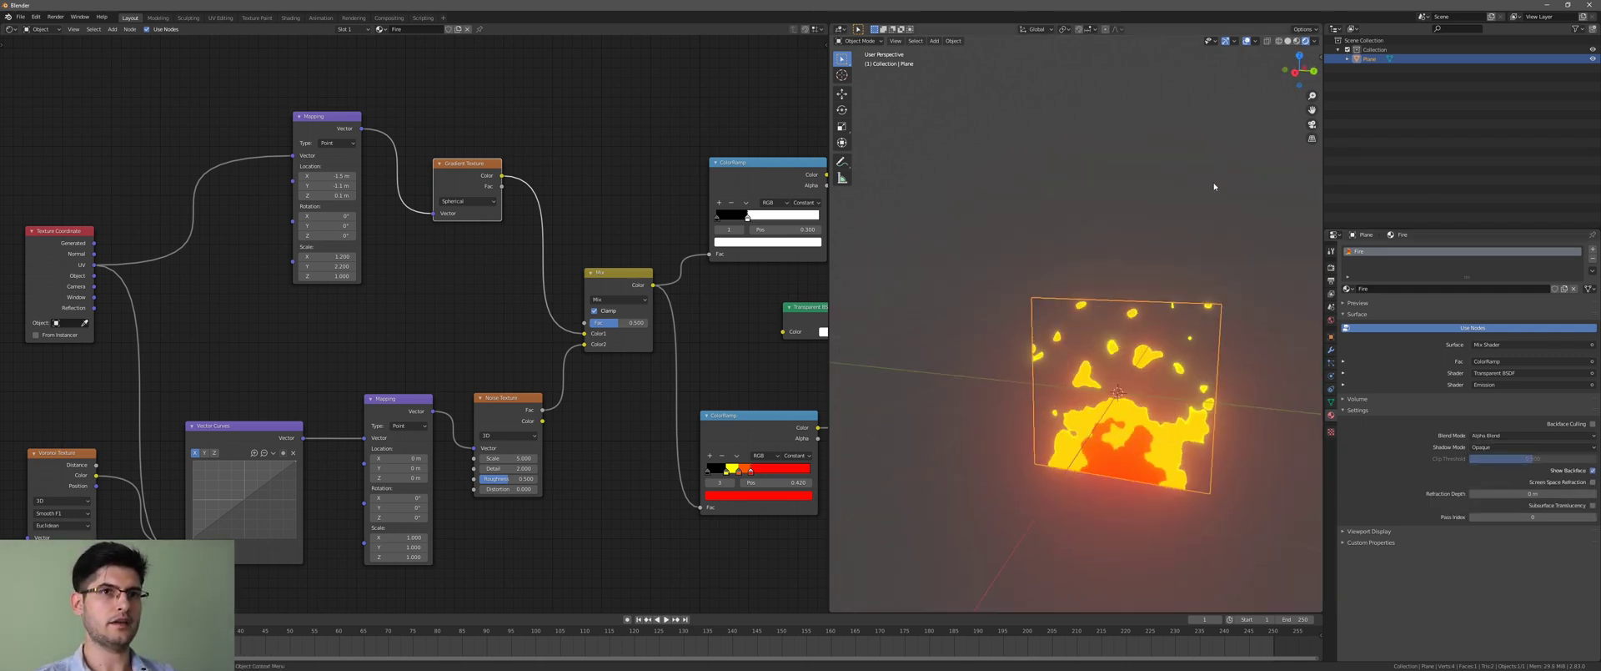
pyautogui.click(1247, 42)
pyautogui.moveTo(1122, 243); pyautogui.dragTo(1158, 216, button='middle')
pyautogui.press('space')
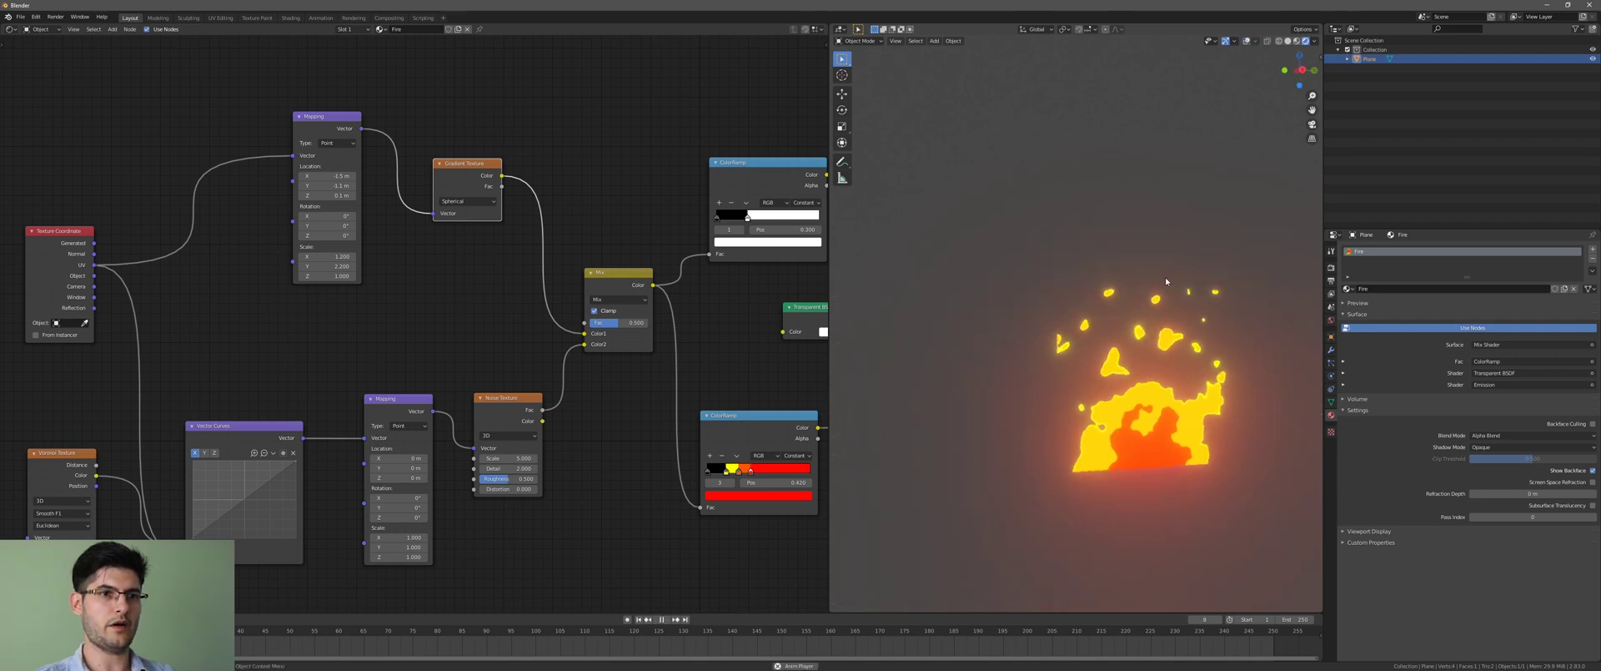
pyautogui.press('space')
pyautogui.moveTo(1099, 359)
pyautogui.mouseDown(button='middle')
pyautogui.moveTo(996, 365)
pyautogui.moveTo(982, 386)
pyautogui.moveTo(1099, 367)
pyautogui.moveTo(1076, 364)
pyautogui.mouseUp(button='middle')
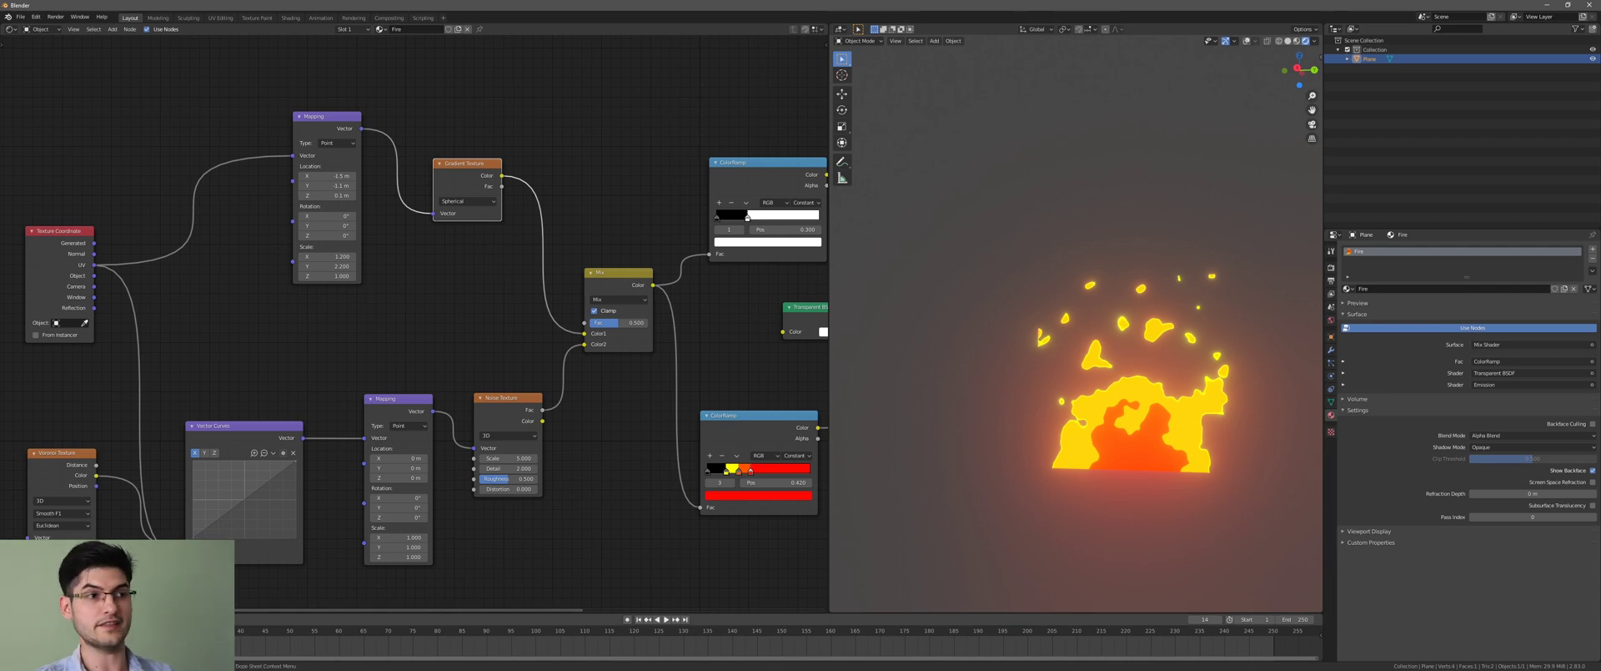
pyautogui.click(44, 631)
# - Reshape the Vector Curves node's Y curve into an uneven S-shape by adding and moving control points
pyautogui.scroll(-3, 362, 358)
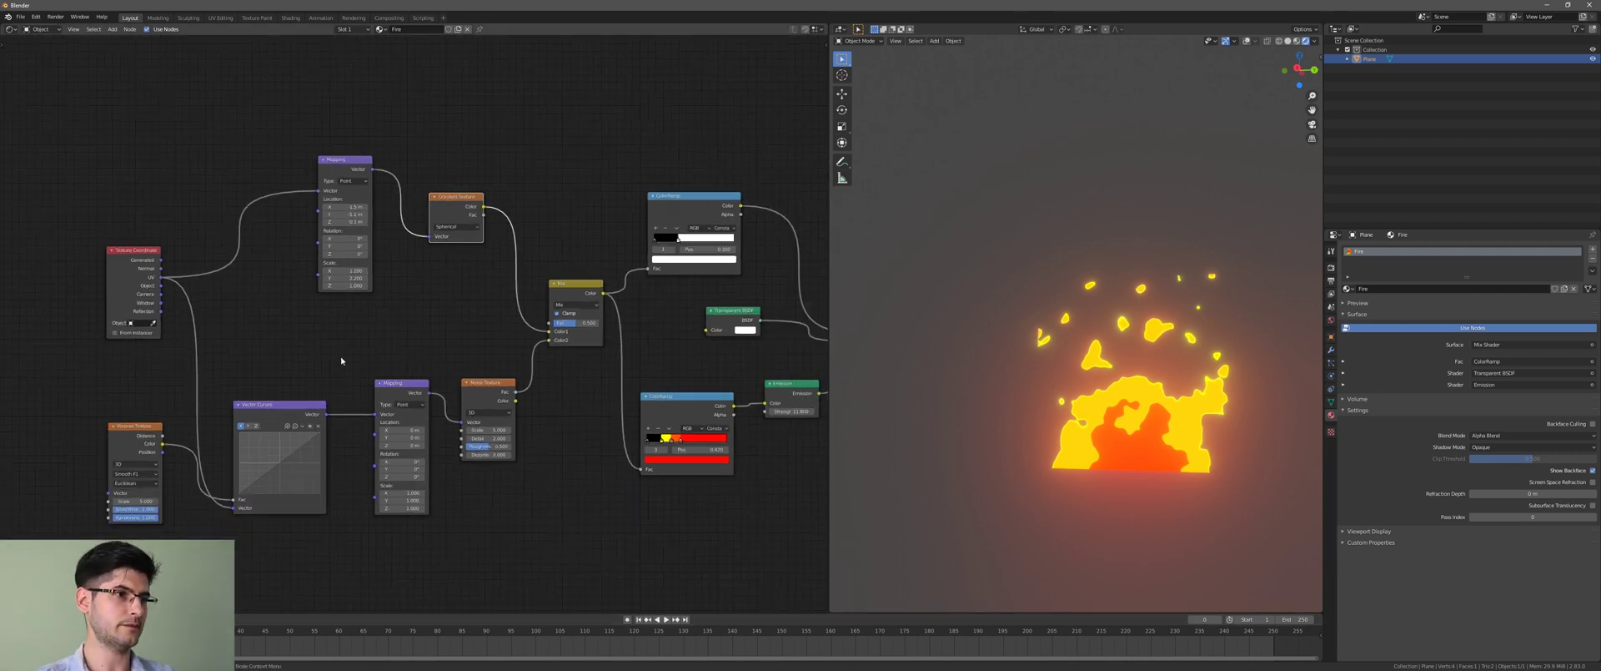
pyautogui.moveTo(368, 378); pyautogui.dragTo(373, 315, button='middle')
pyautogui.scroll(3, 372, 315)
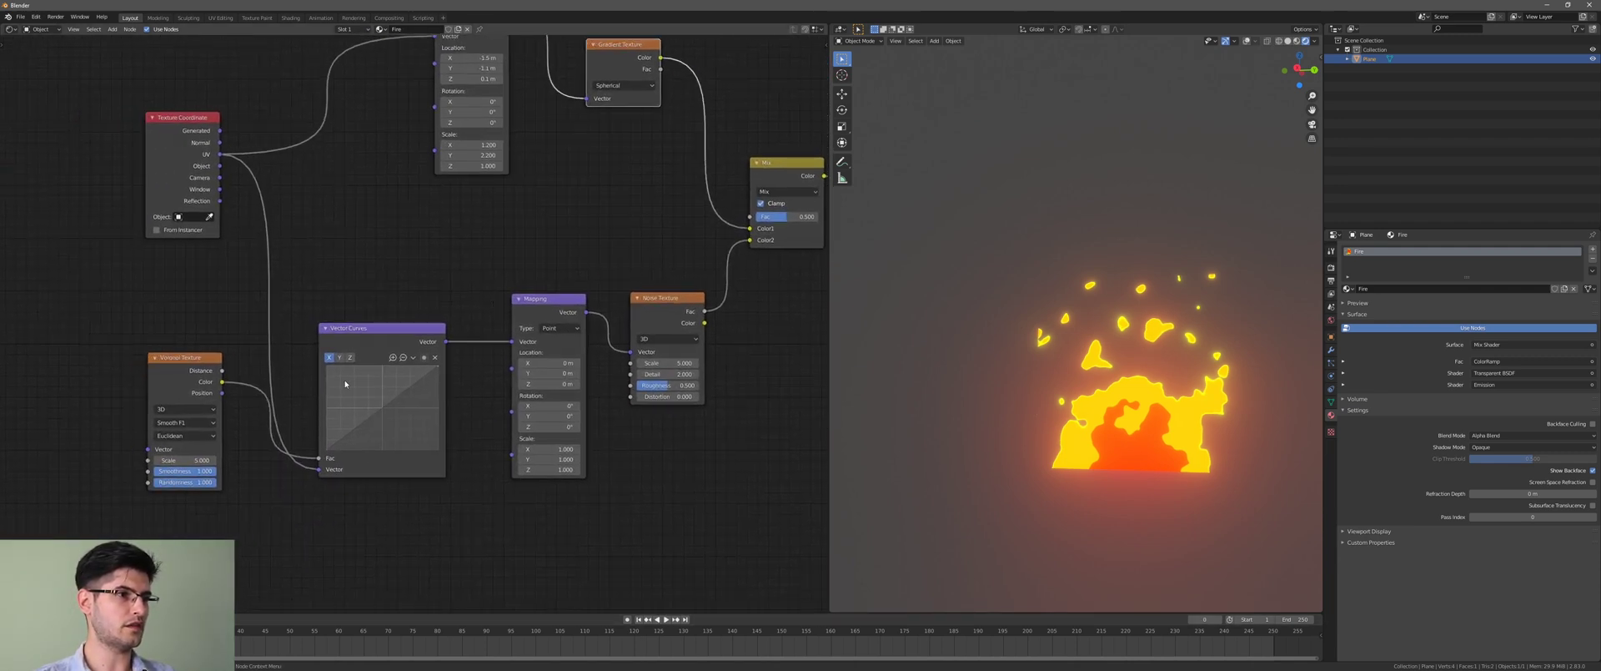
pyautogui.click(340, 357)
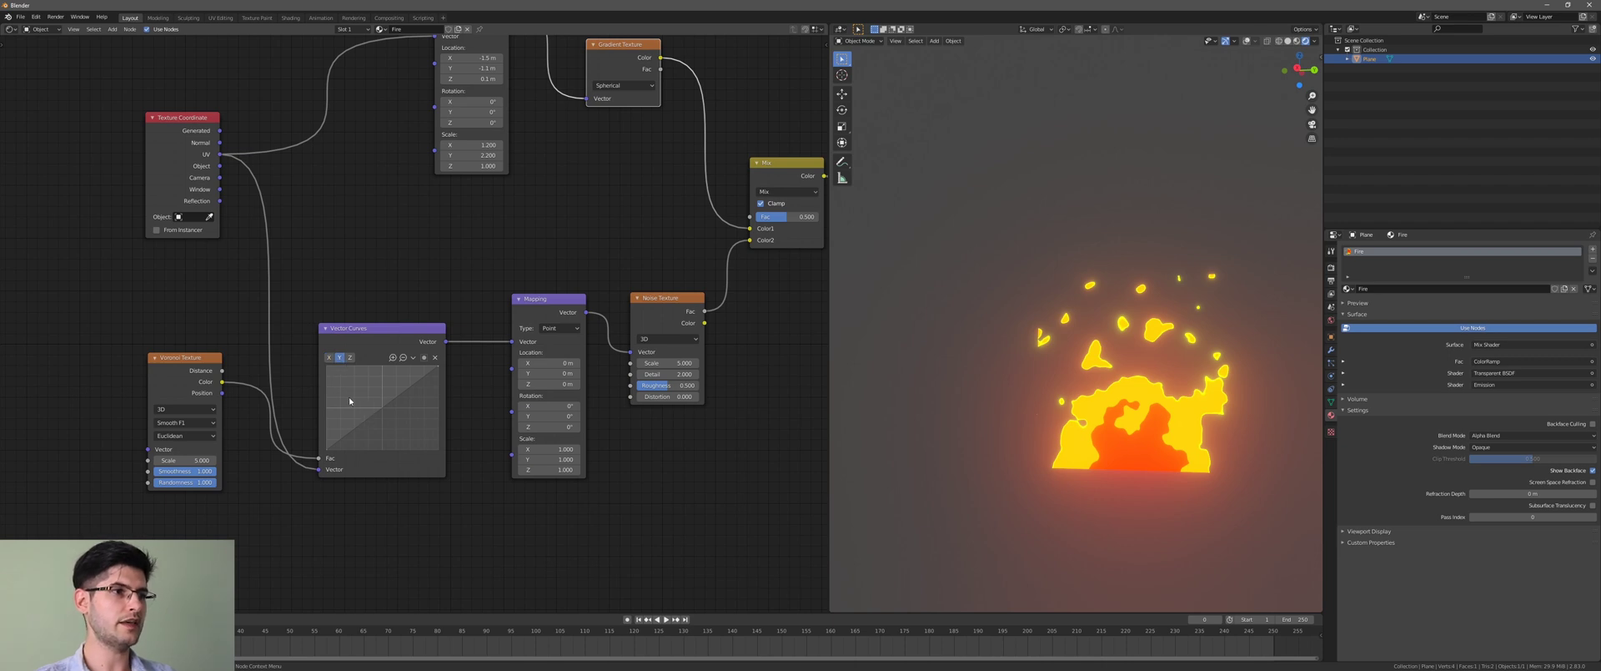
pyautogui.moveTo(359, 433); pyautogui.dragTo(423, 386)
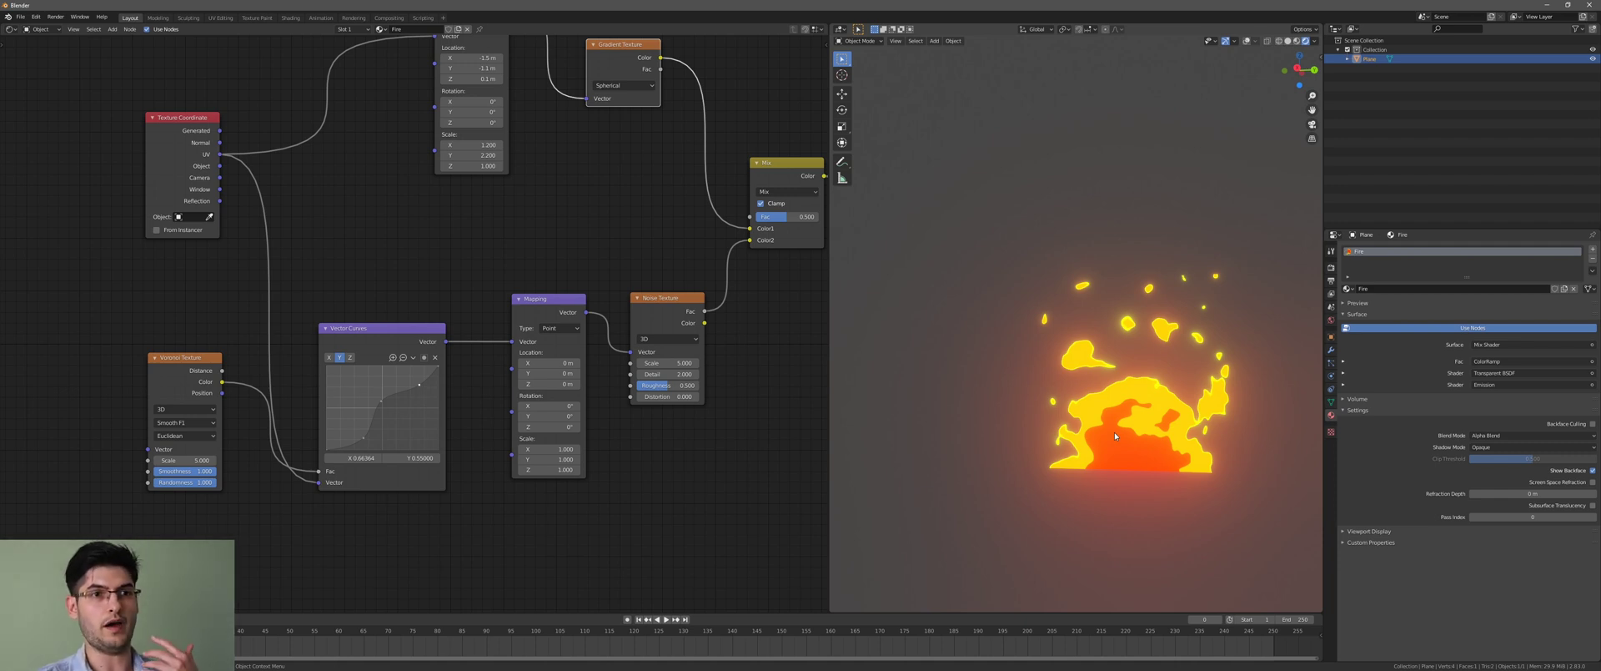
# - Shift the lower ColorRamp's coloured stops to rebalance the yellow, orange and red bands of the flame
pyautogui.scroll(-2, 726, 350)
pyautogui.moveTo(726, 347); pyautogui.dragTo(489, 336, button='middle')
pyautogui.scroll(2, 1171, 427)
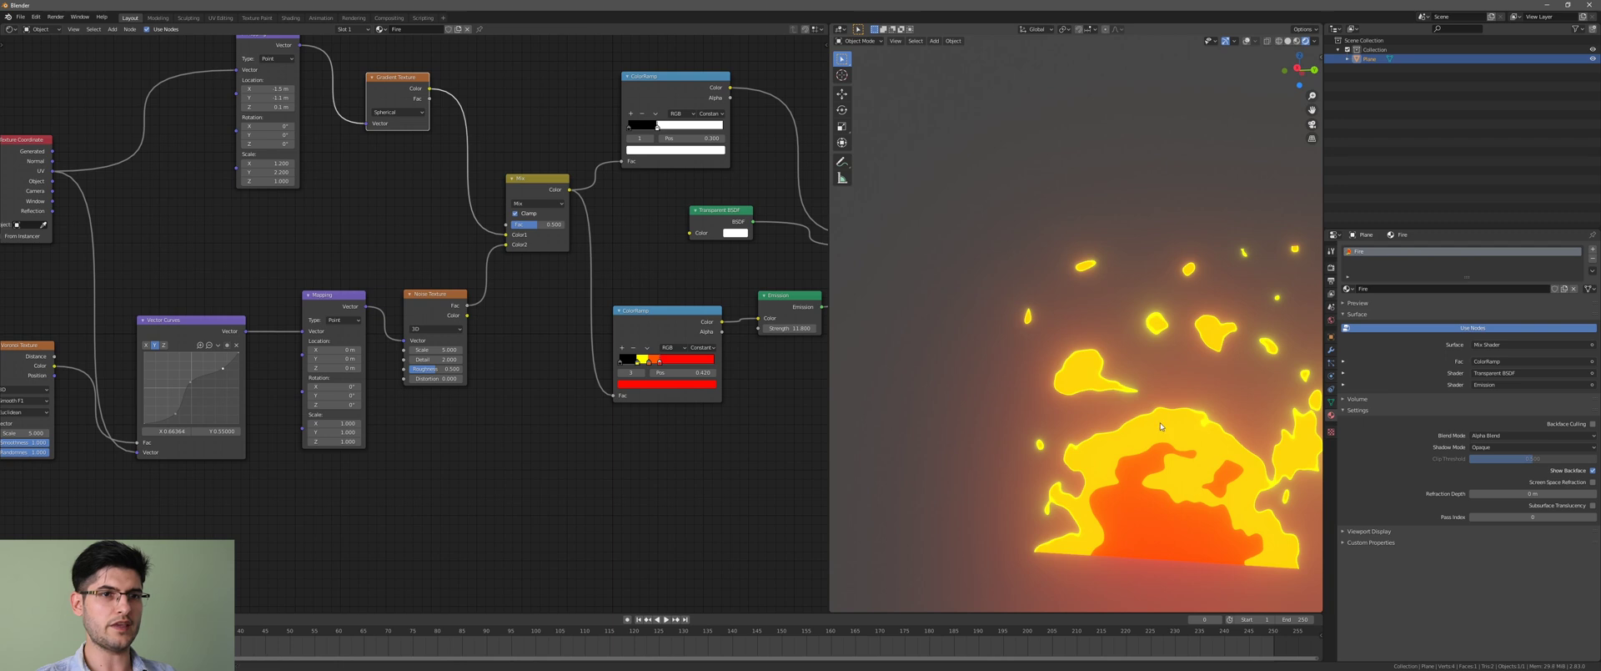
pyautogui.scroll(-1, 1171, 427)
pyautogui.scroll(1, 658, 373)
pyautogui.moveTo(701, 375); pyautogui.dragTo(702, 375)
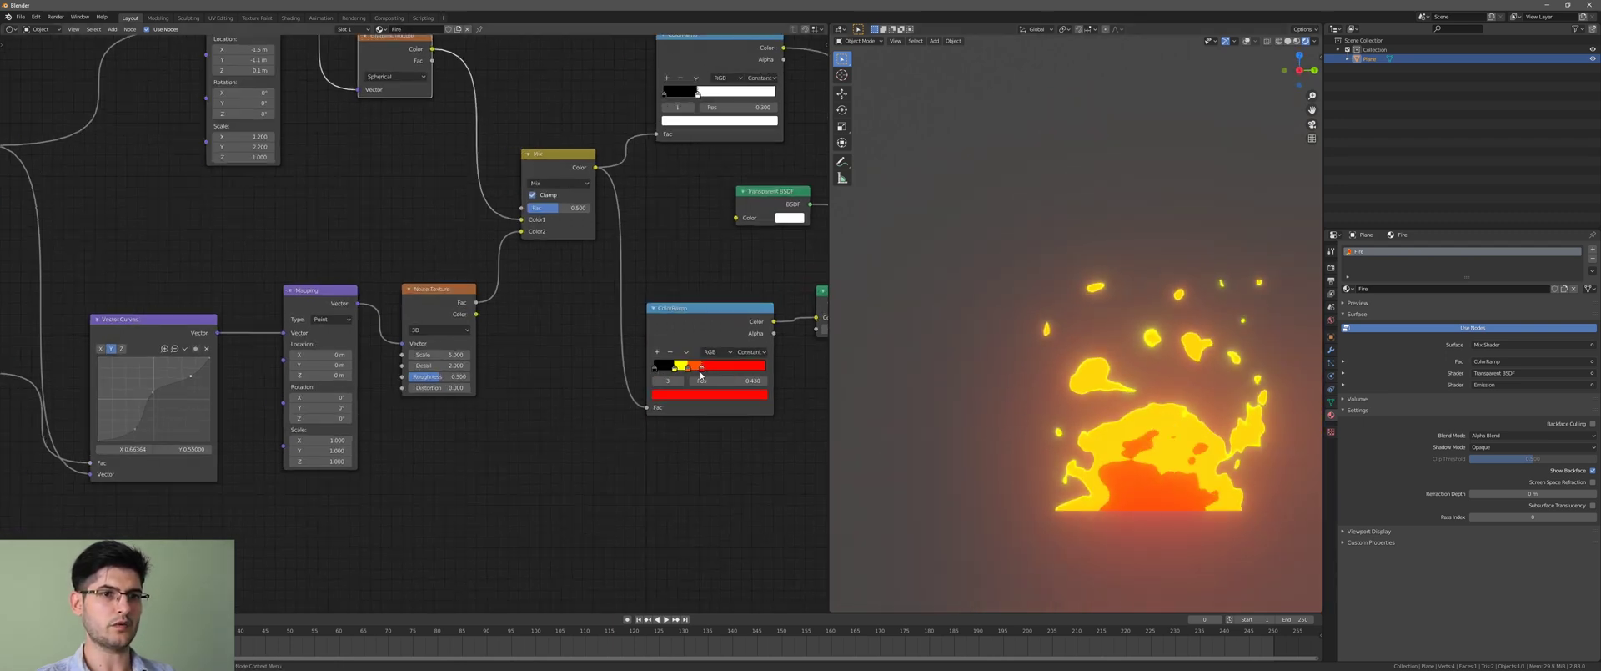
pyautogui.click(691, 373)
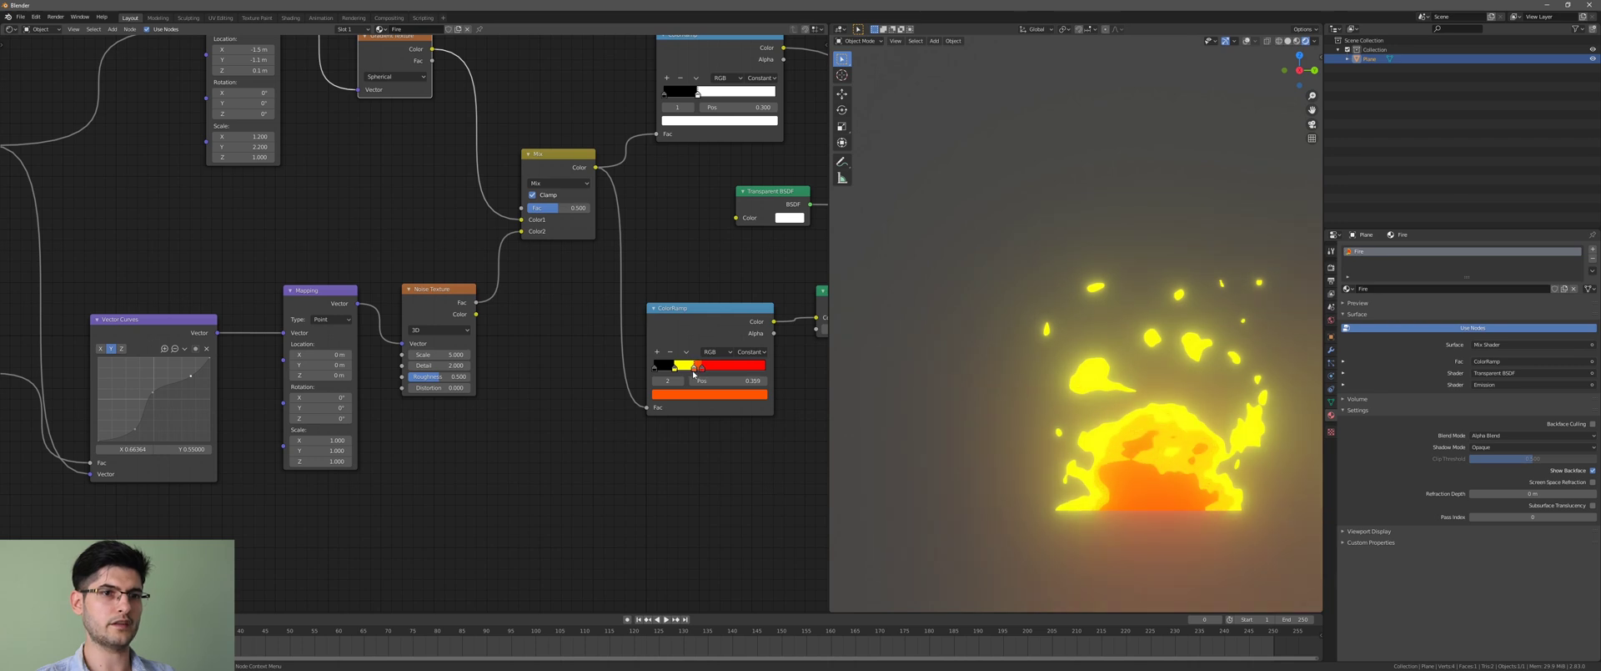
pyautogui.moveTo(691, 373); pyautogui.dragTo(681, 372)
pyautogui.click(703, 368)
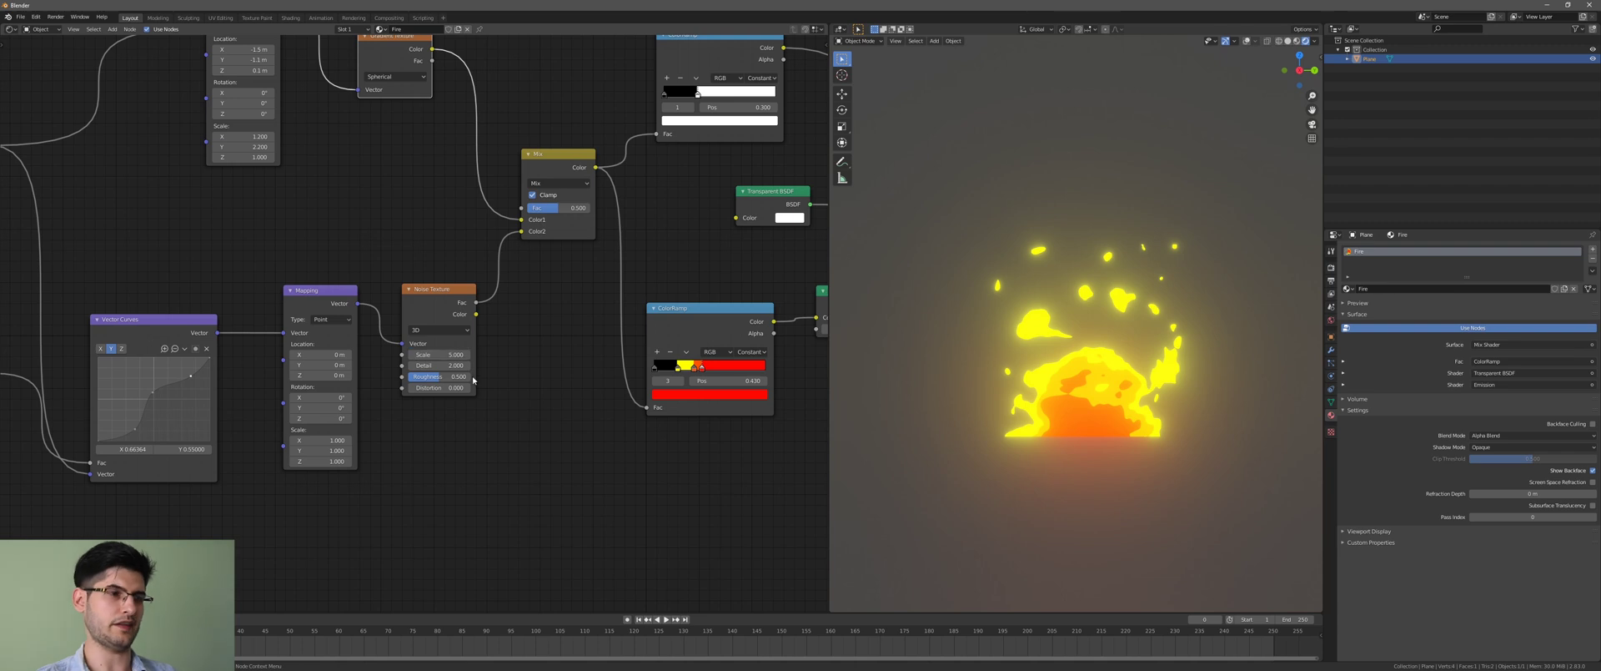
# - Try shifting the Z location of the lower Mapping node to preview how the fire moves
pyautogui.click(298, 296)
pyautogui.moveTo(405, 413); pyautogui.dragTo(481, 429, button='middle')
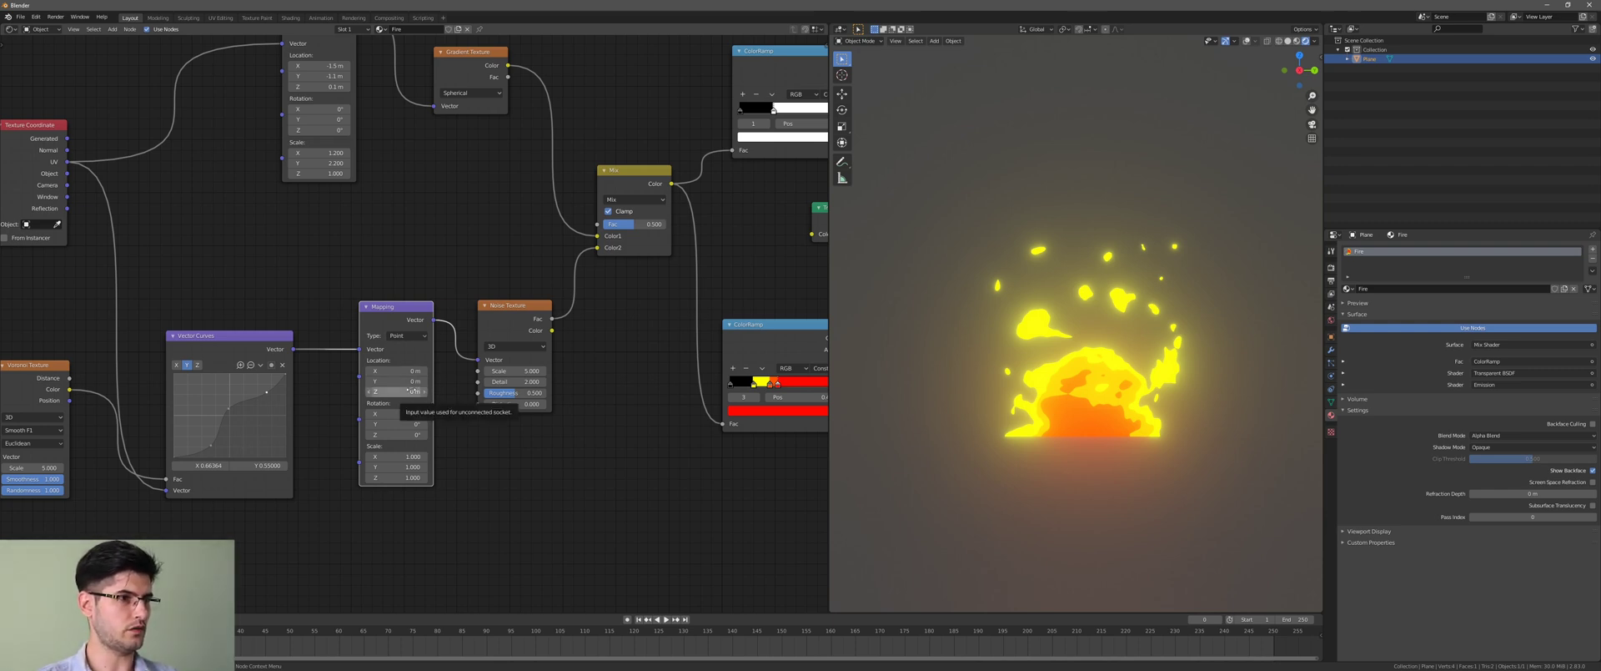
pyautogui.moveTo(397, 391); pyautogui.dragTo(497, 391)
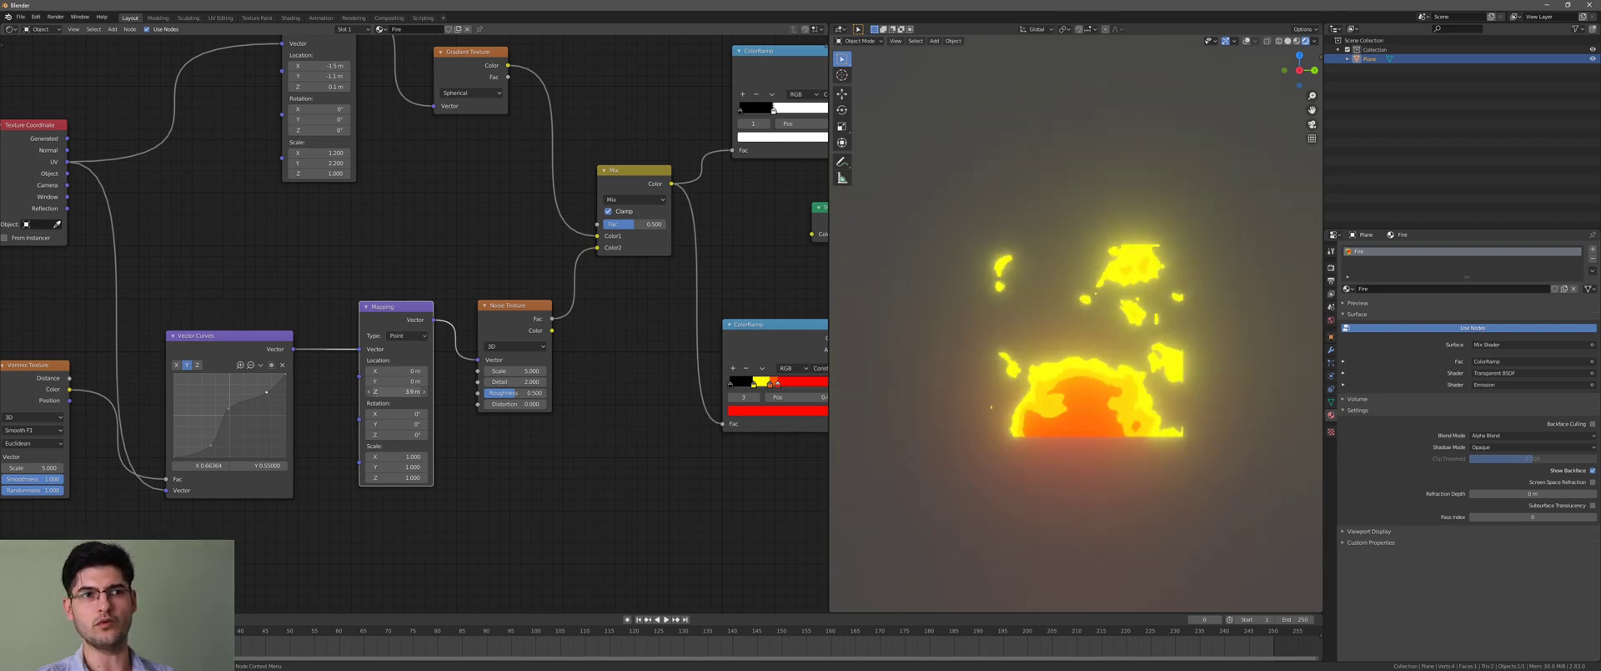
pyautogui.rightClick(397, 392)
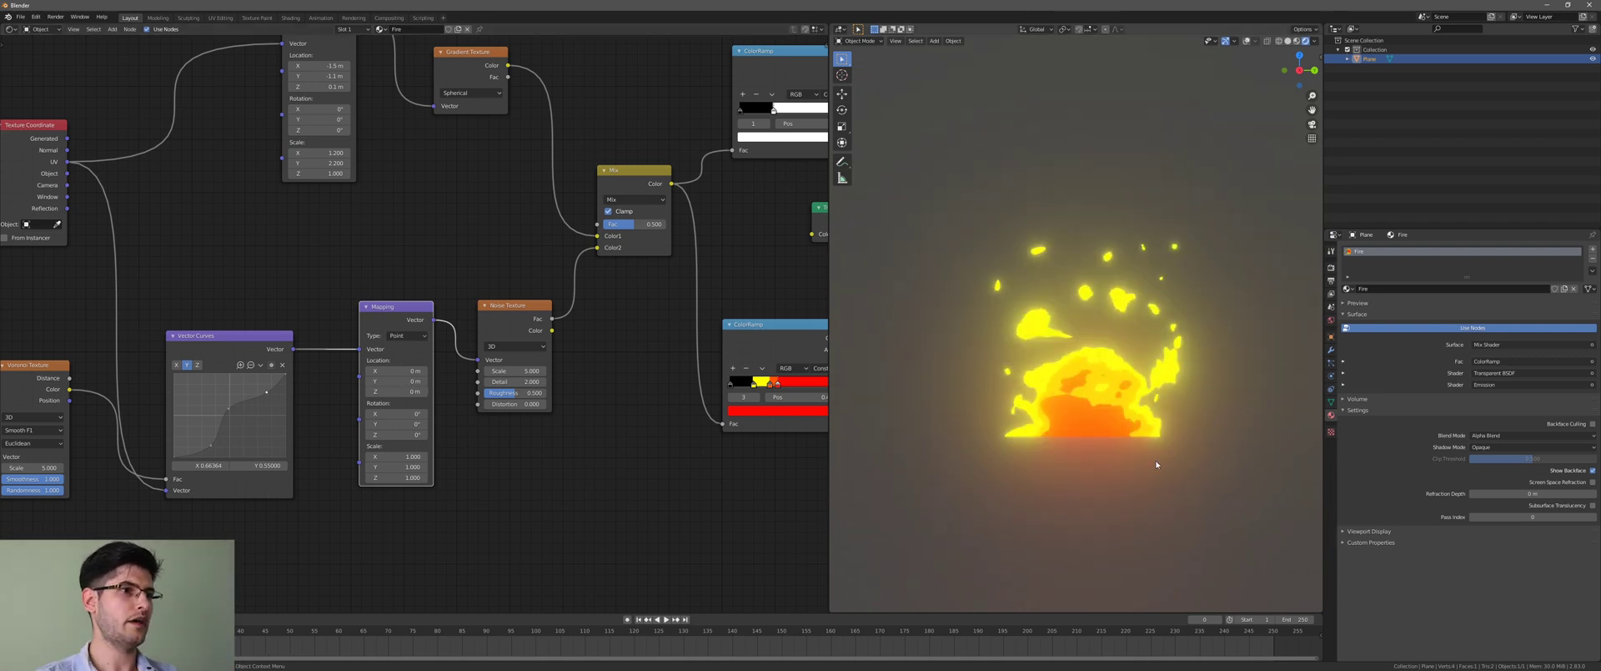
# - Drive the lower Mapping node's Z location with a #frame expression and play the animation
pyautogui.click(398, 391)
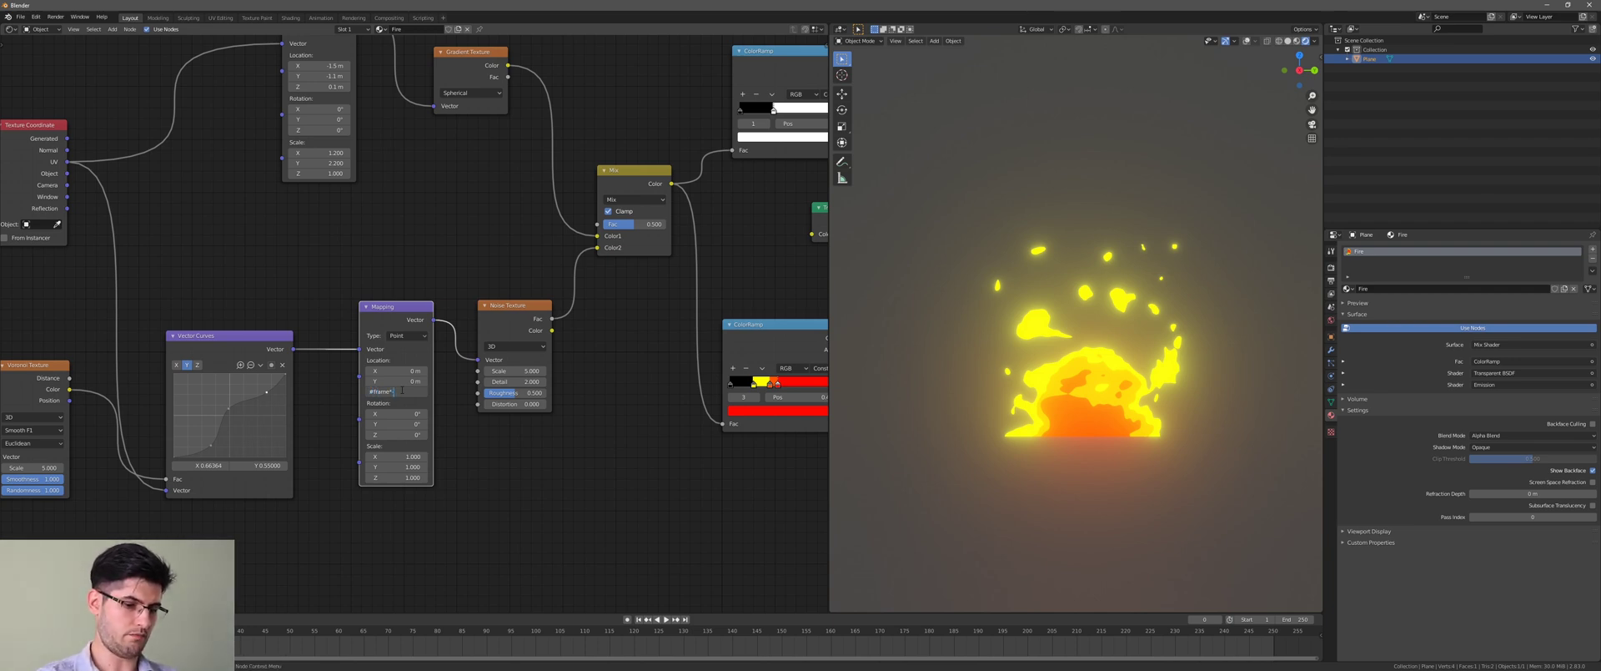
pyautogui.press('Return')
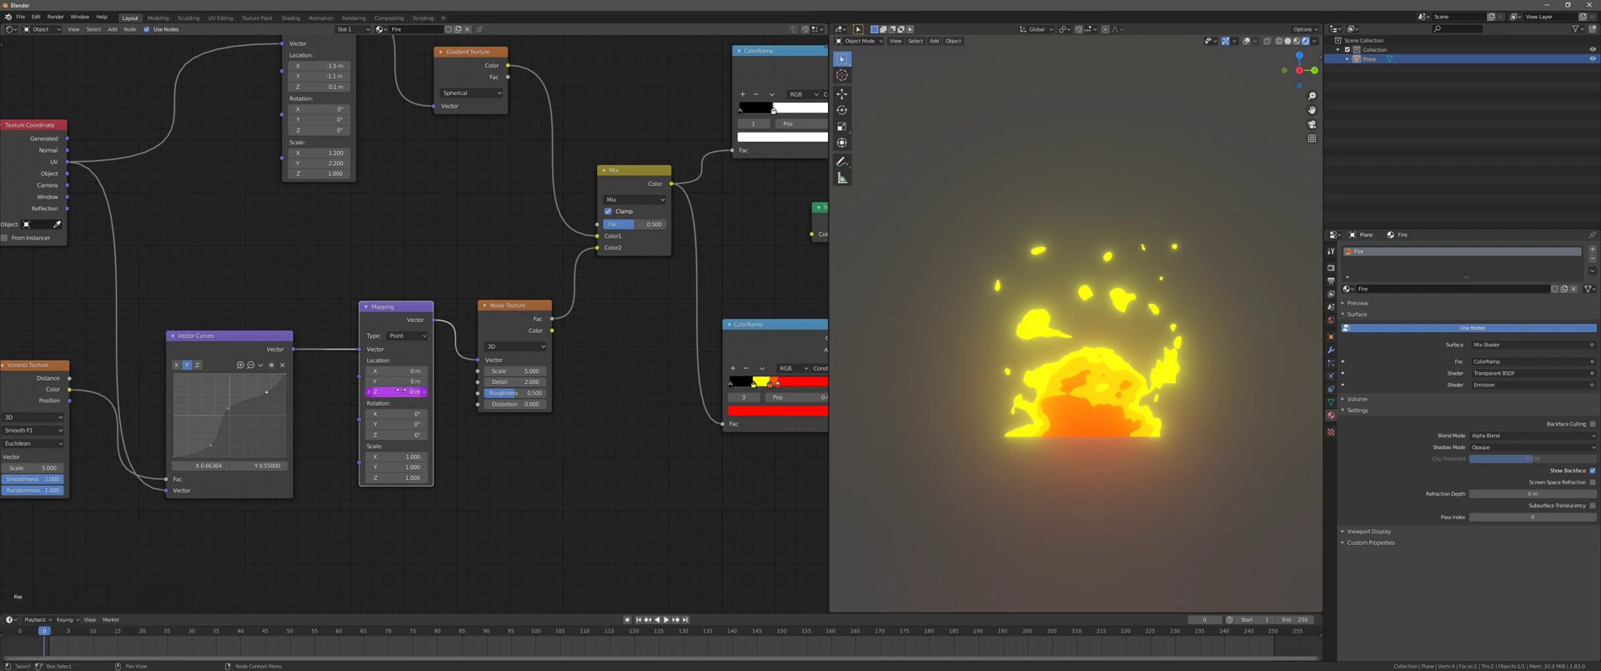
pyautogui.press('space')
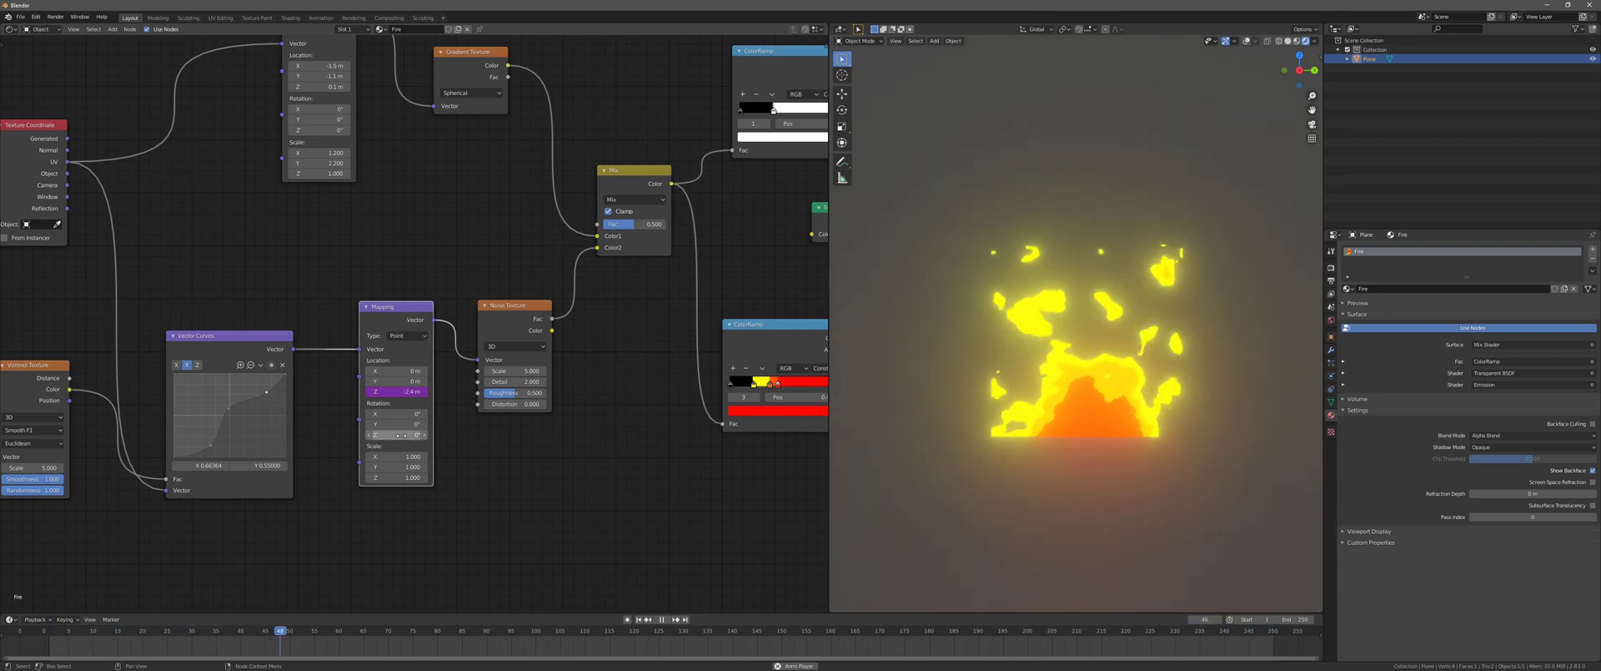
# - Slow down the frame expression driving the lower Mapping node's Z location and play the animation again
pyautogui.scroll(2, 400, 435)
pyautogui.scroll(-1, 409, 425)
pyautogui.scroll(-1, 505, 411)
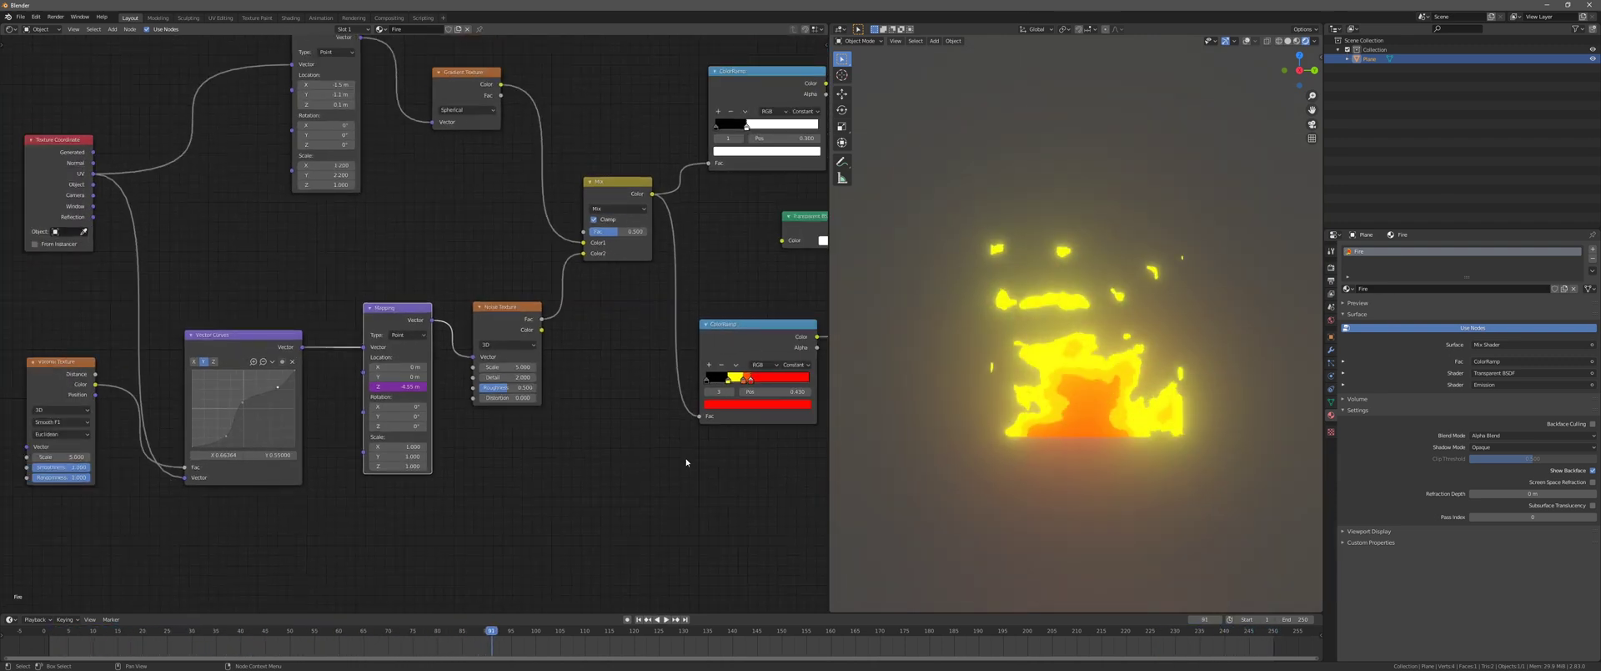
pyautogui.click(408, 386)
pyautogui.press('space')
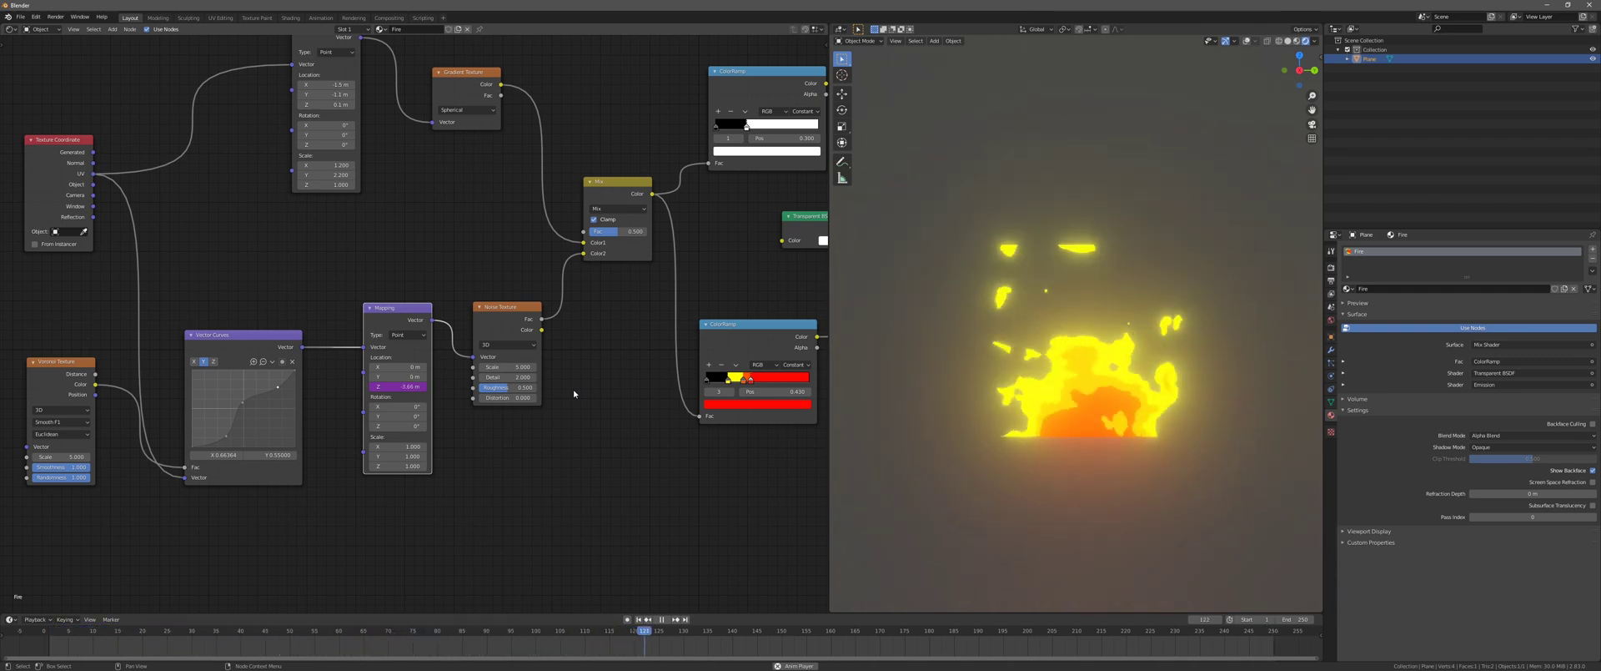
# - Try shifting the lower Mapping node's X location while the animation plays
pyautogui.moveTo(367, 388); pyautogui.dragTo(383, 328, button='middle')
pyautogui.scroll(4, 443, 398)
pyautogui.scroll(1, 385, 328)
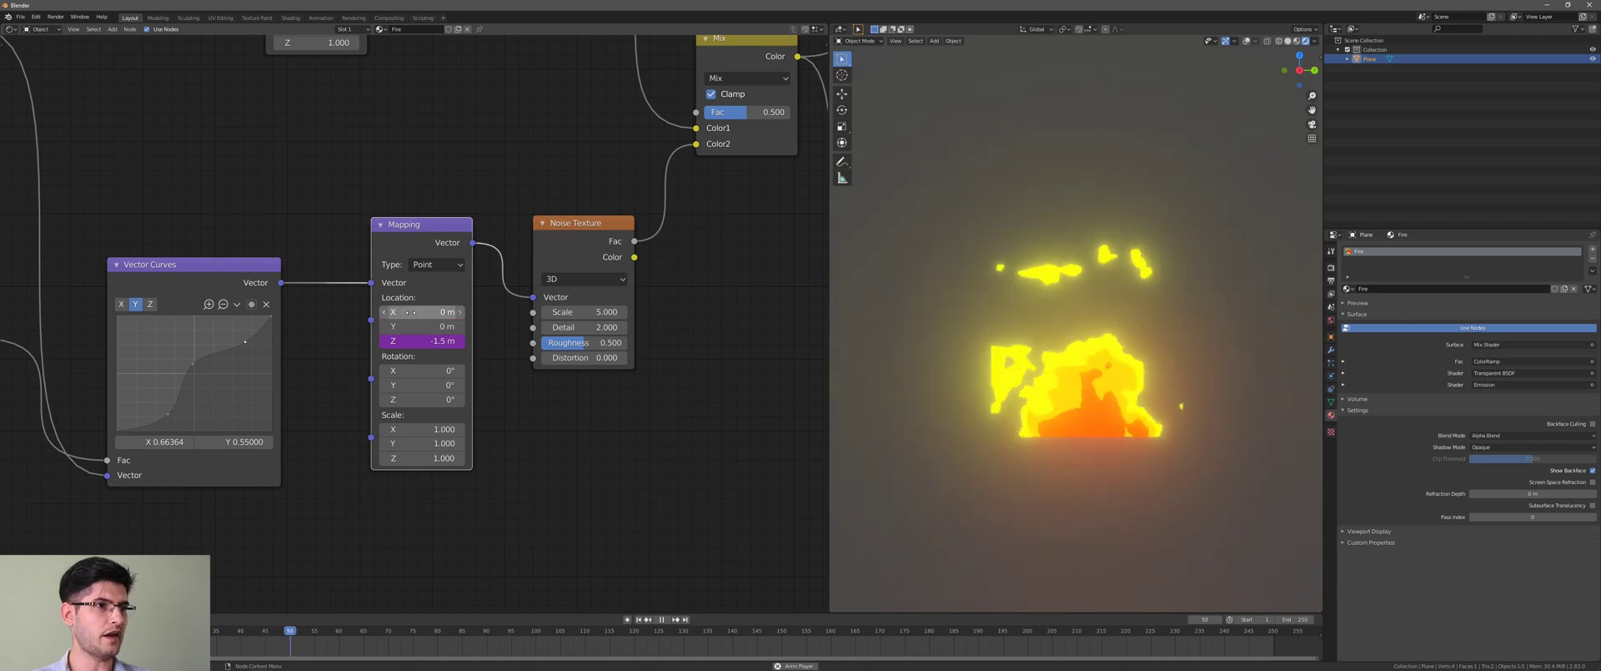
pyautogui.moveTo(410, 312); pyautogui.dragTo(484, 312)
pyautogui.rightClick(401, 312)
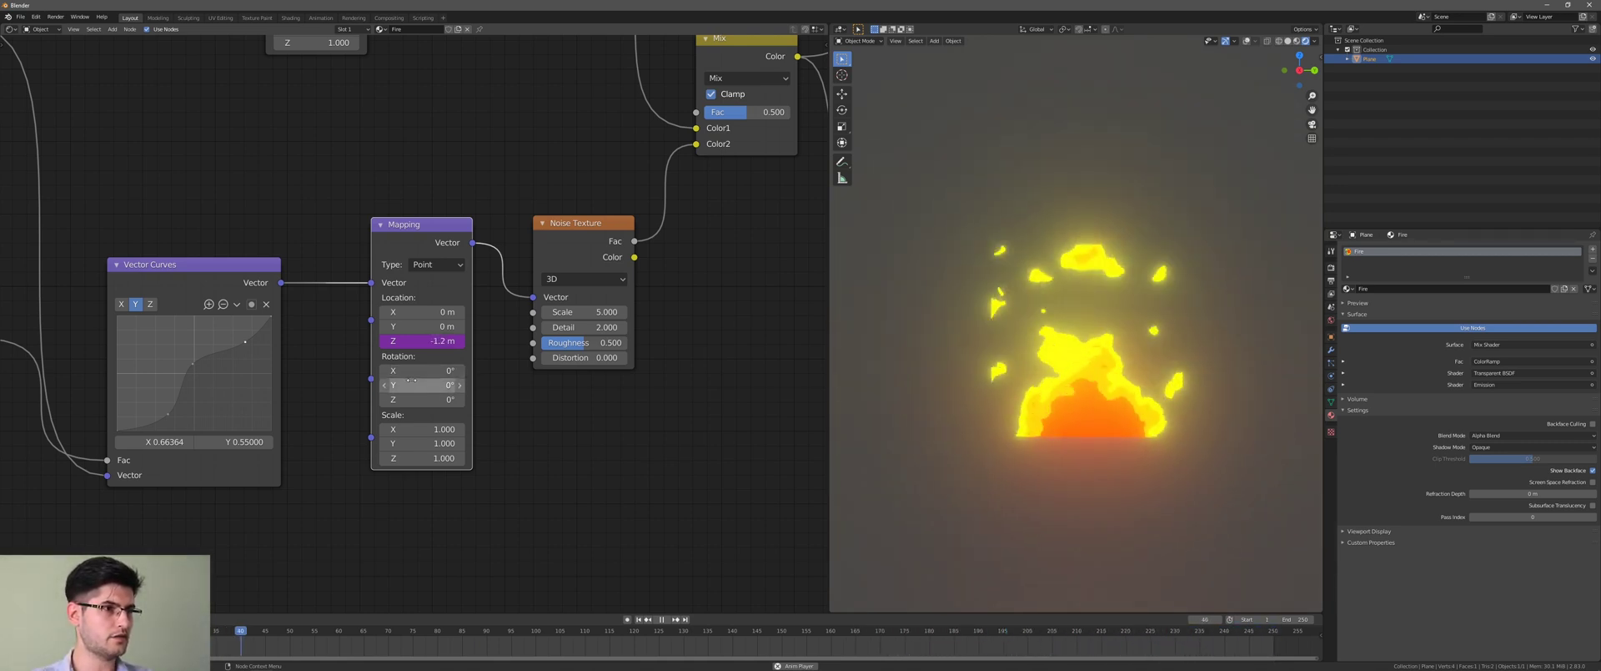
# - Try several X rotations on the lower Mapping node, including 90° and 180°, to compare how the flames move
pyautogui.moveTo(422, 370); pyautogui.dragTo(550, 370)
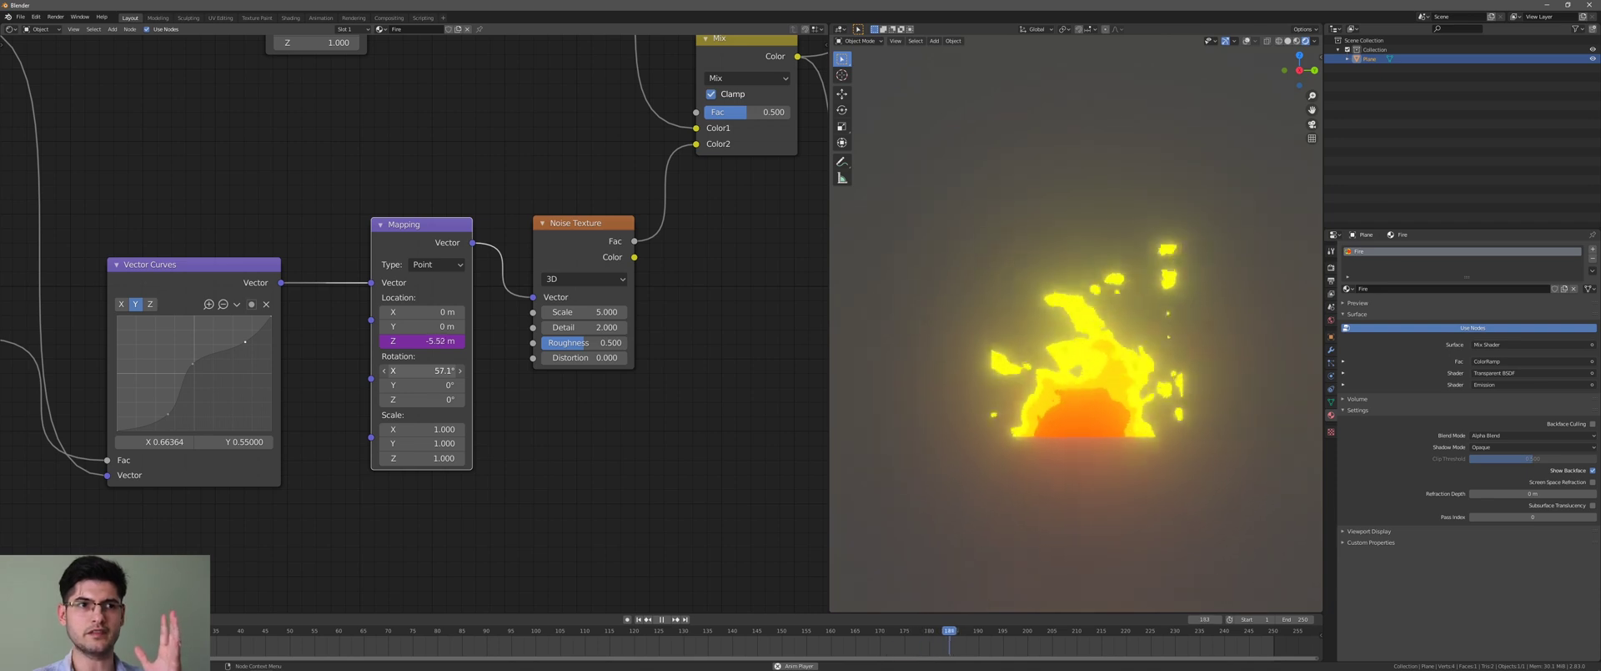
pyautogui.moveTo(422, 370)
pyautogui.mouseDown()
pyautogui.moveTo(355, 370)
pyautogui.moveTo(441, 370)
pyautogui.mouseUp()
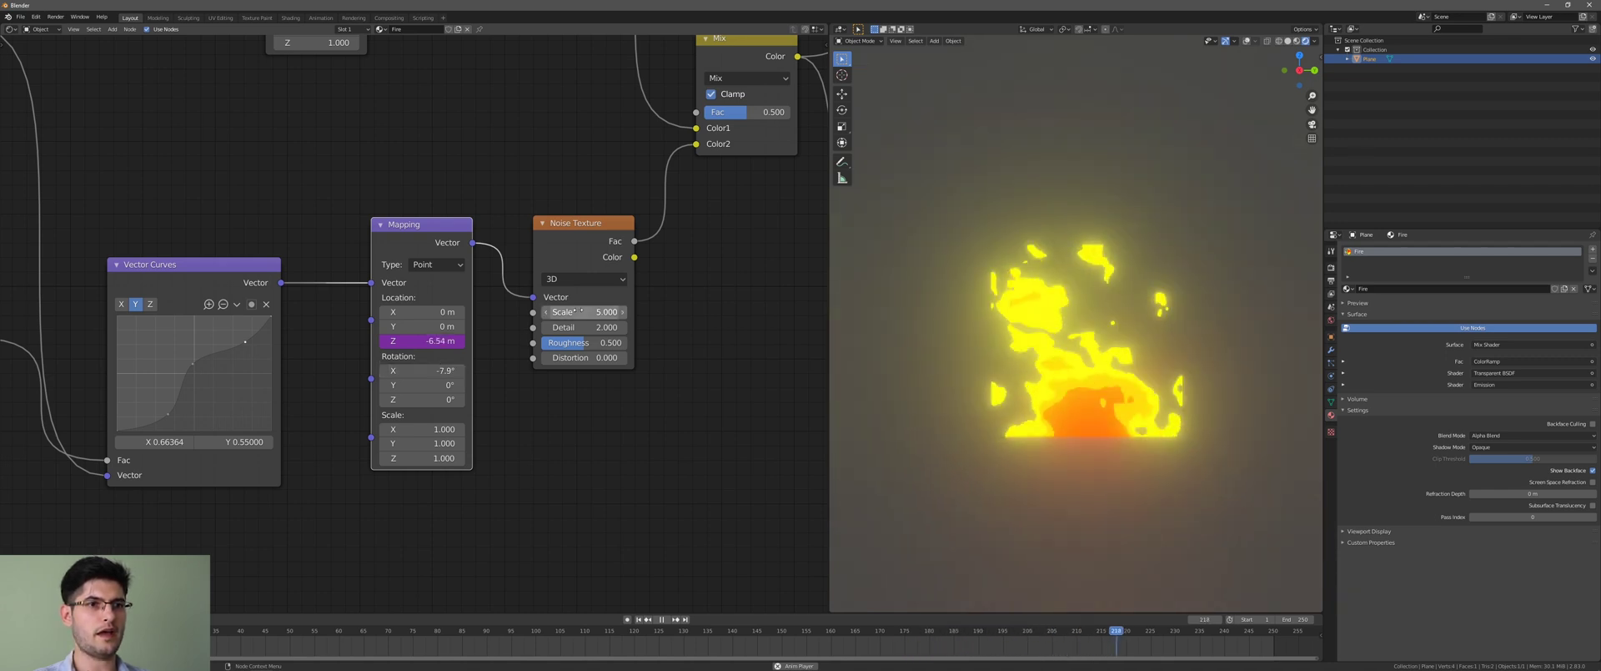
pyautogui.click(422, 370)
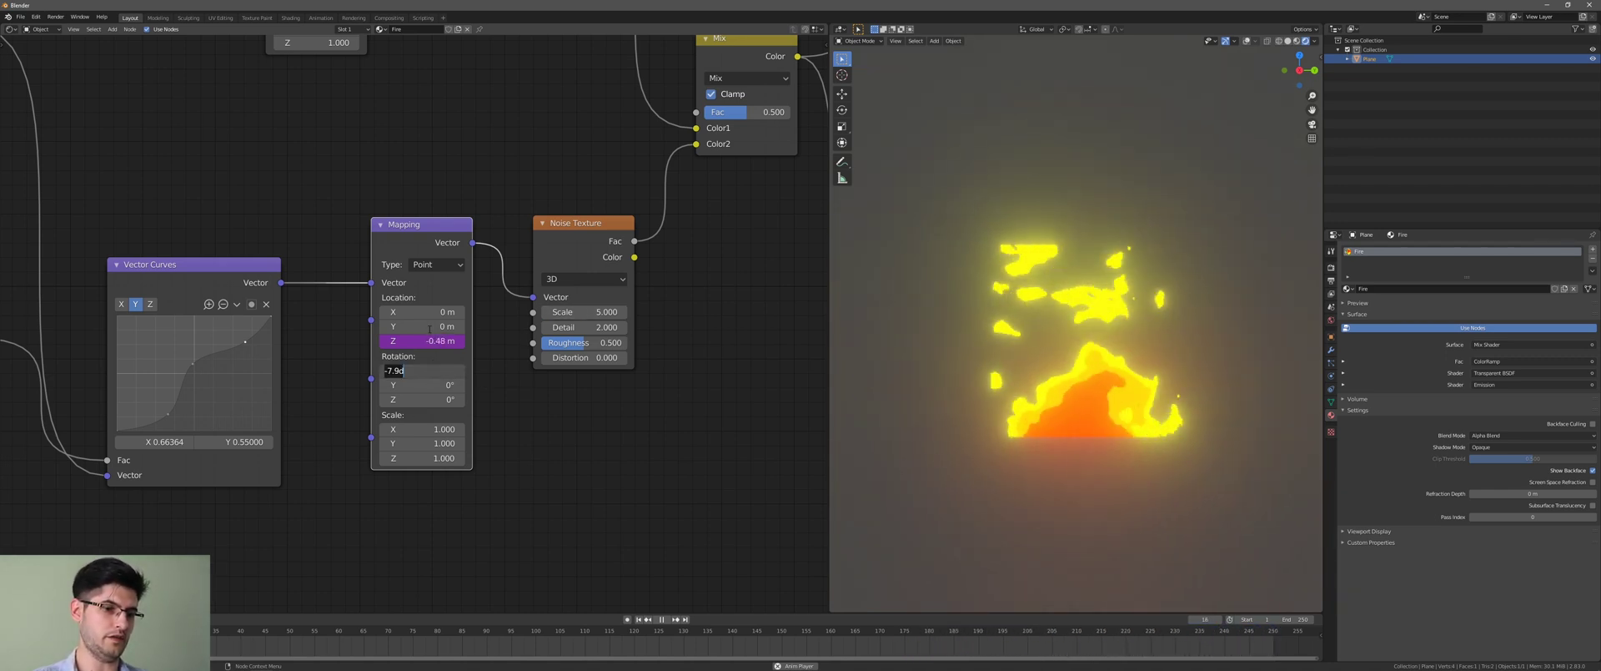
pyautogui.write('90')
pyautogui.press('Return')
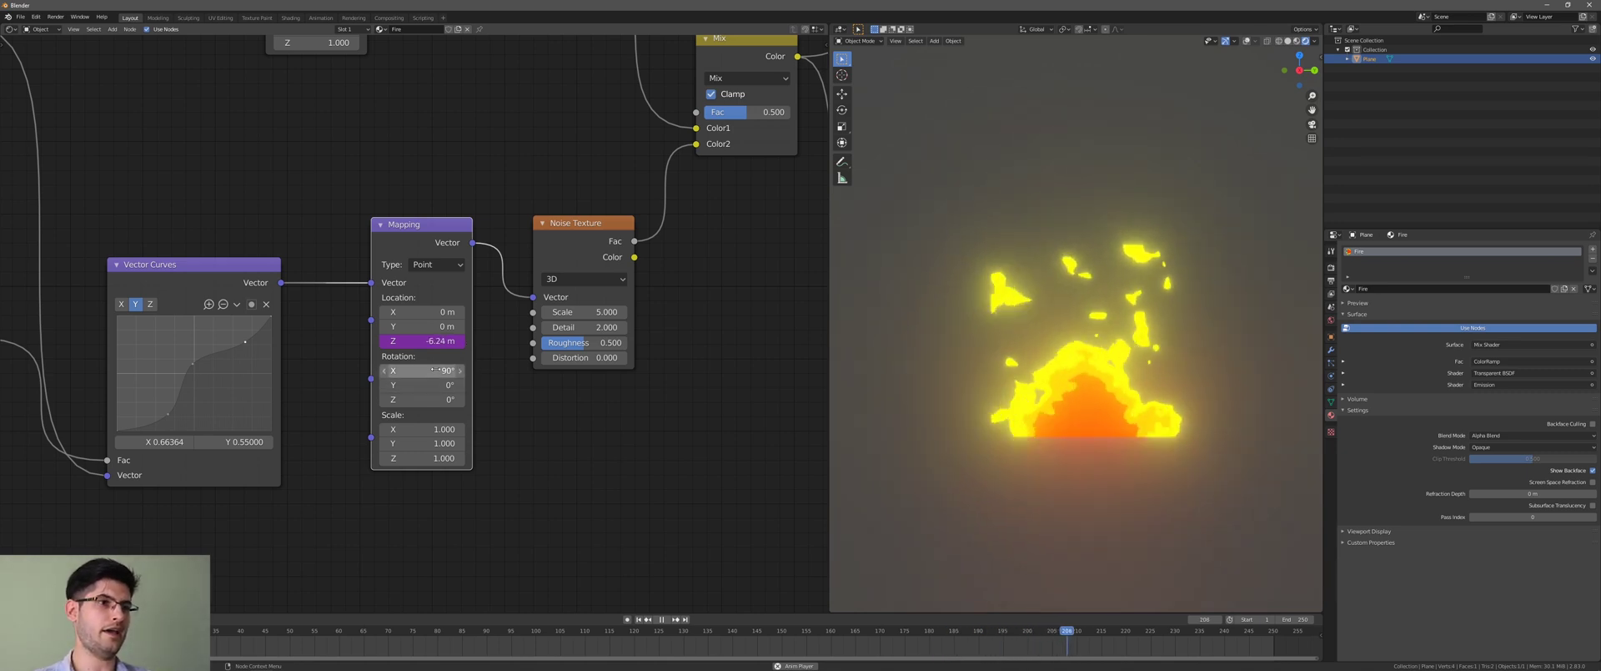
pyautogui.click(443, 367)
pyautogui.write('180')
pyautogui.press('Return')
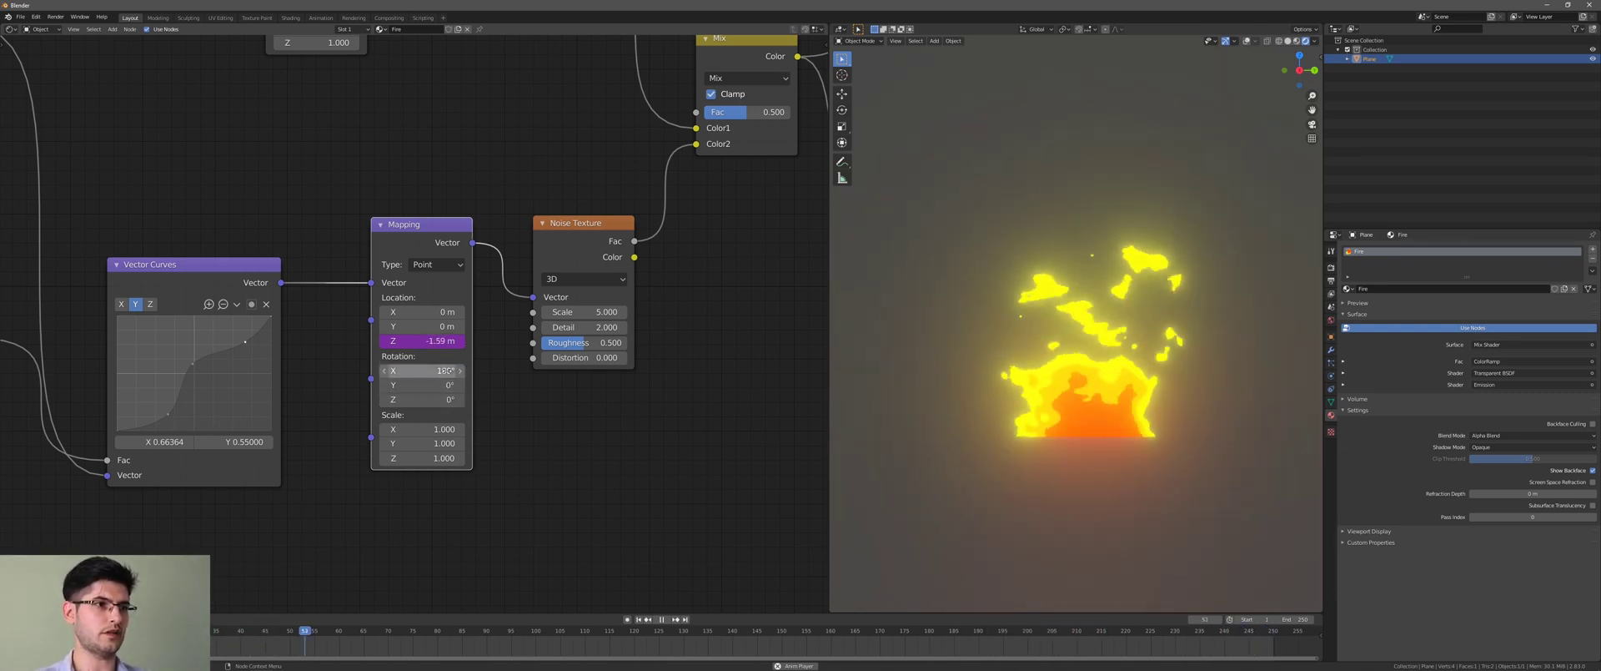
# - Spin the lower Mapping node's X rotation to about -579°
pyautogui.moveTo(442, 370); pyautogui.dragTo(320, 371)
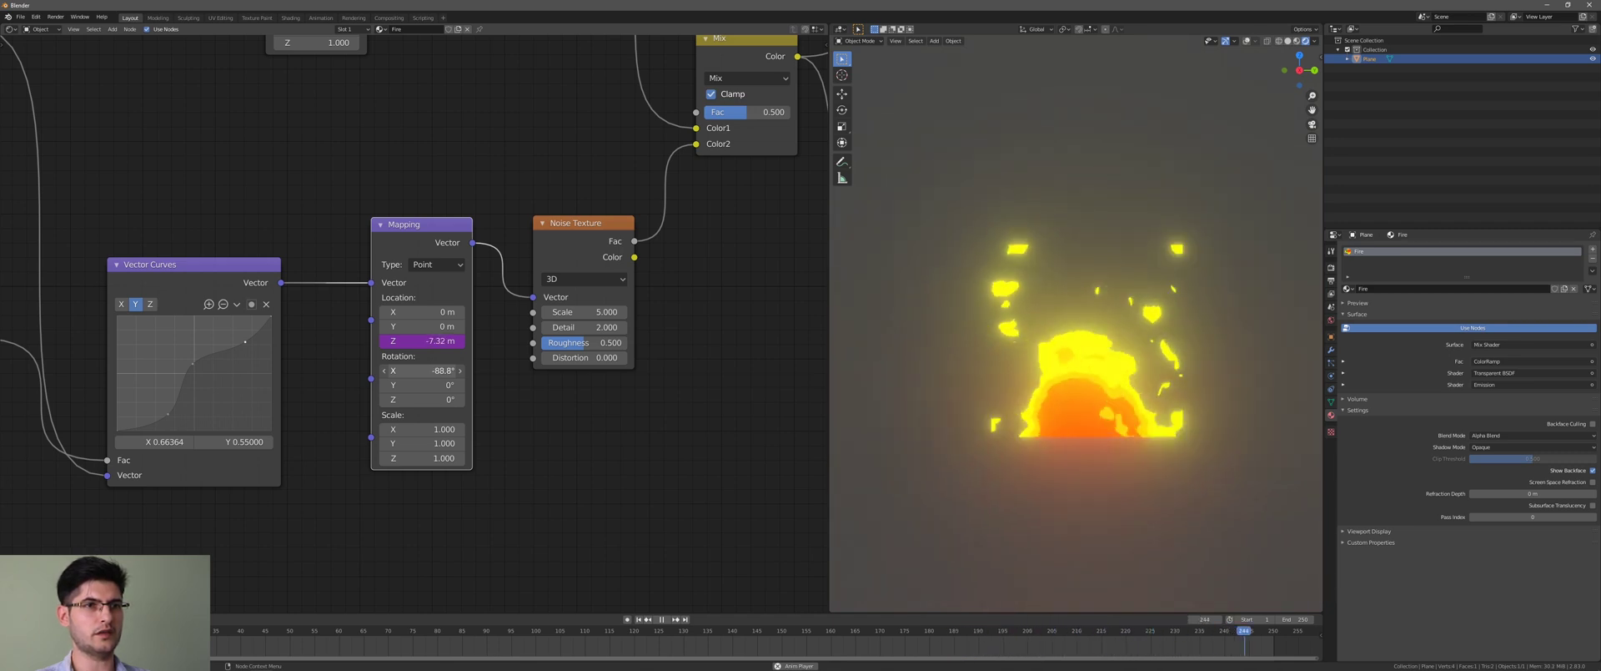
pyautogui.moveTo(442, 371); pyautogui.dragTo(429, 370)
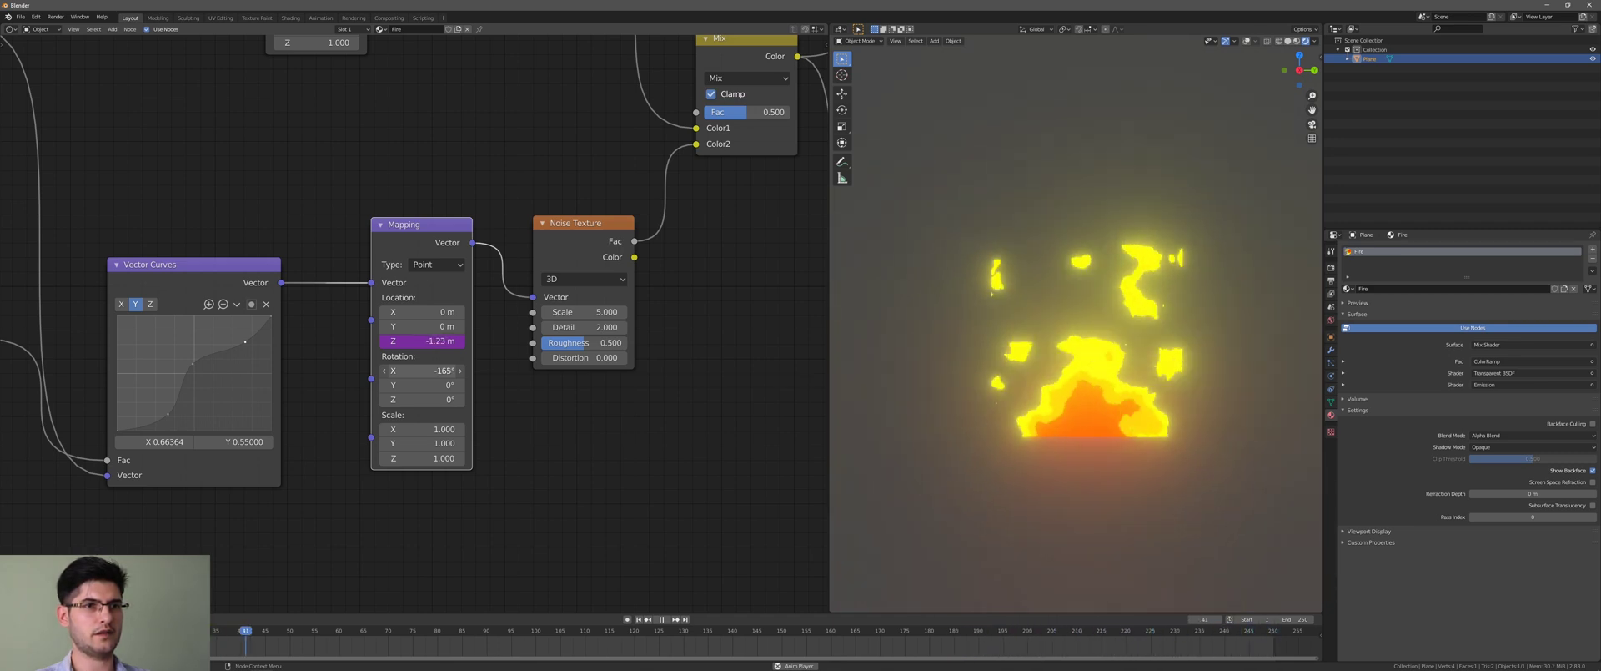
pyautogui.moveTo(442, 370); pyautogui.dragTo(408, 370)
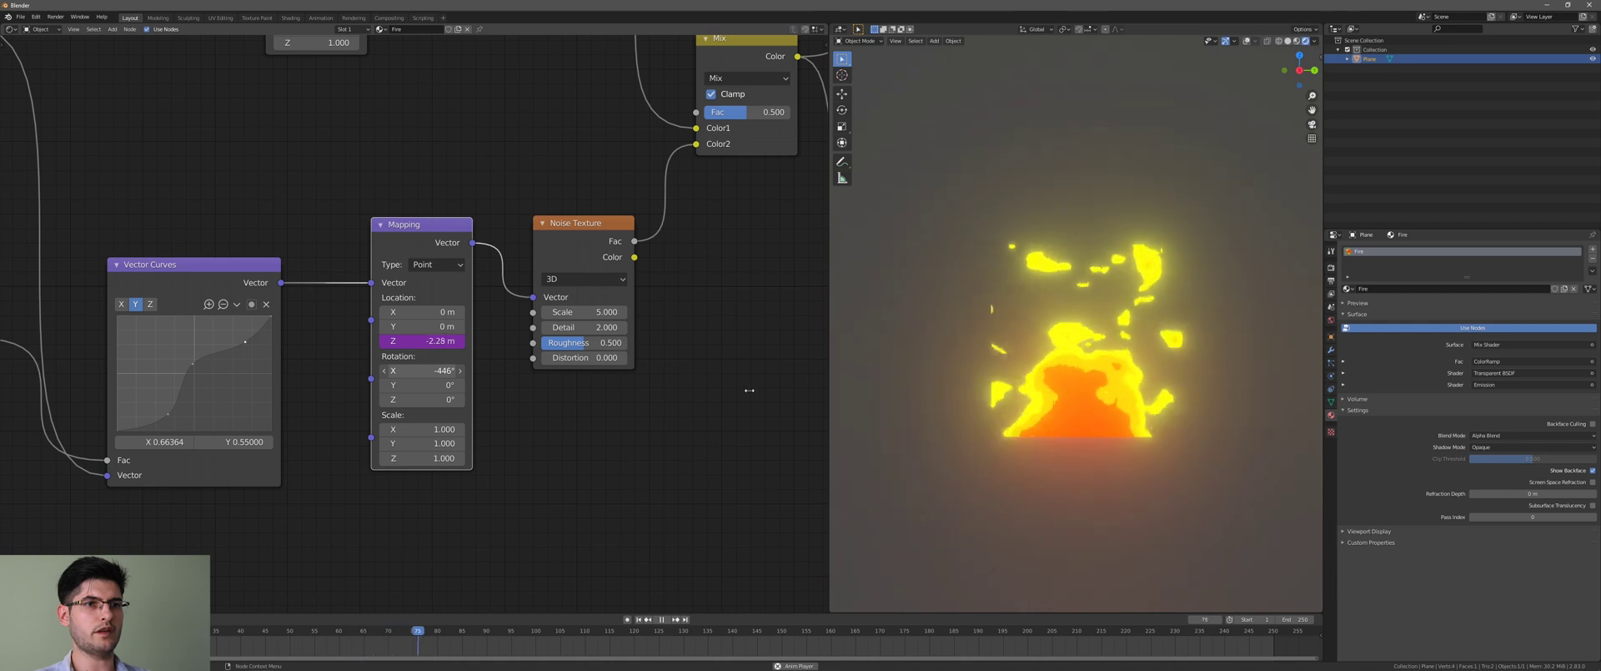
pyautogui.moveTo(678, 397); pyautogui.dragTo(546, 414)
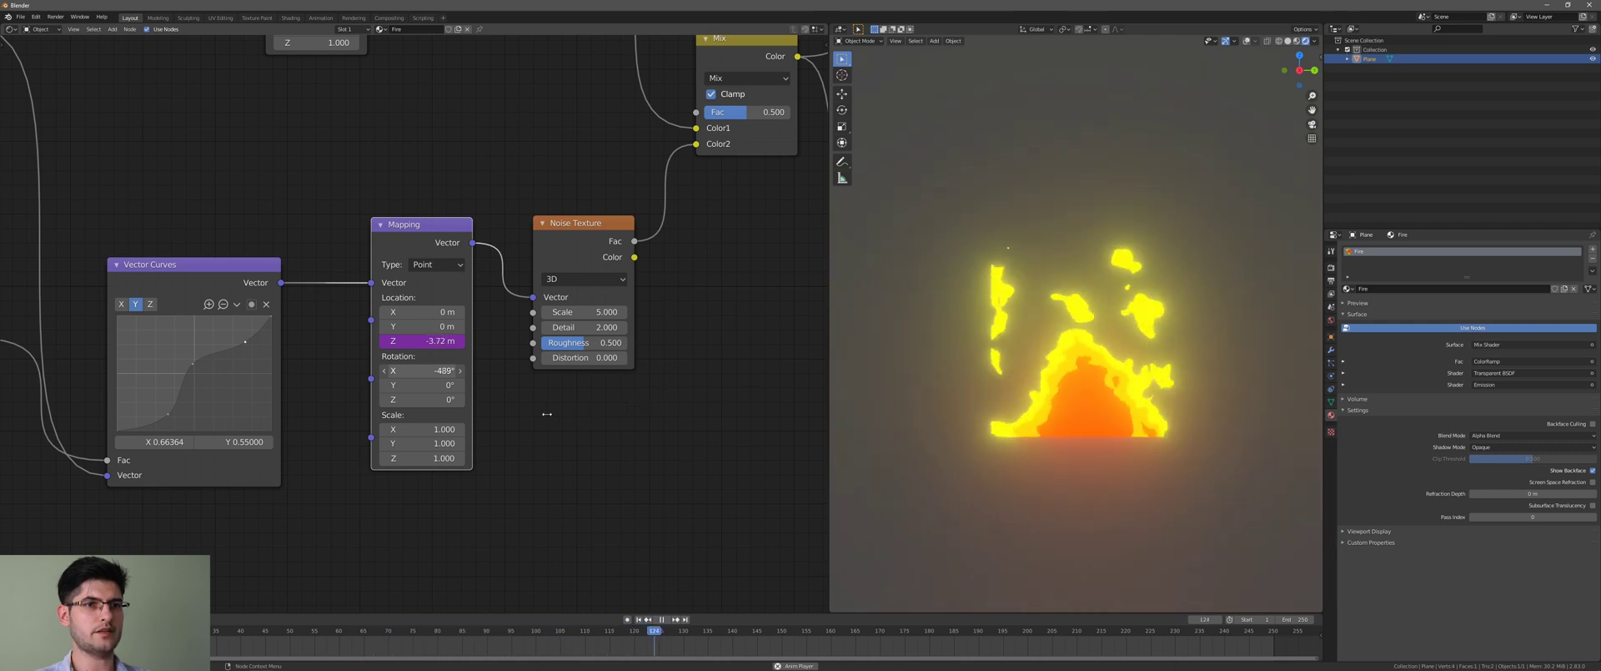
pyautogui.moveTo(410, 448); pyautogui.dragTo(24, 440)
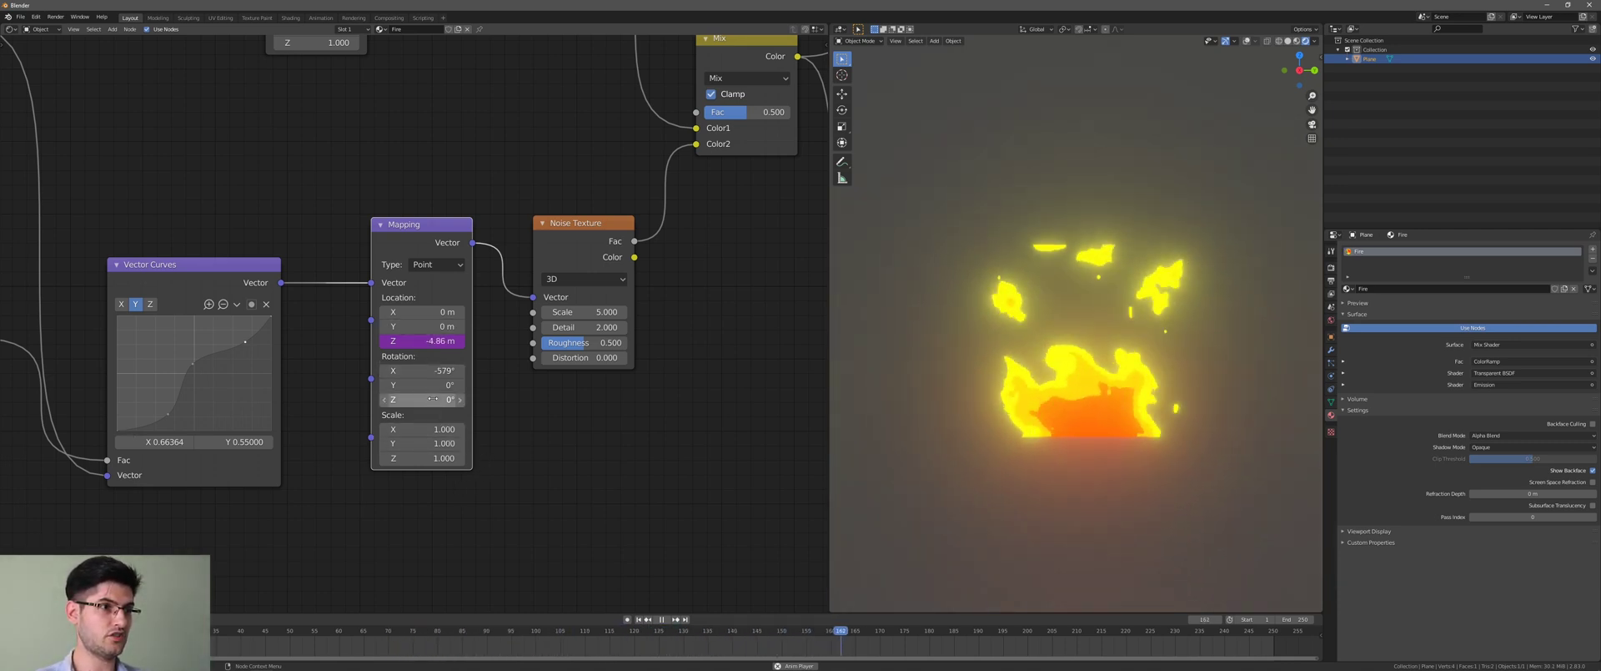
# - Set the lower Mapping node's Y rotation to about 96.7°, then try a Z rotation and reset it to 0°
pyautogui.moveTo(421, 385); pyautogui.dragTo(492, 385)
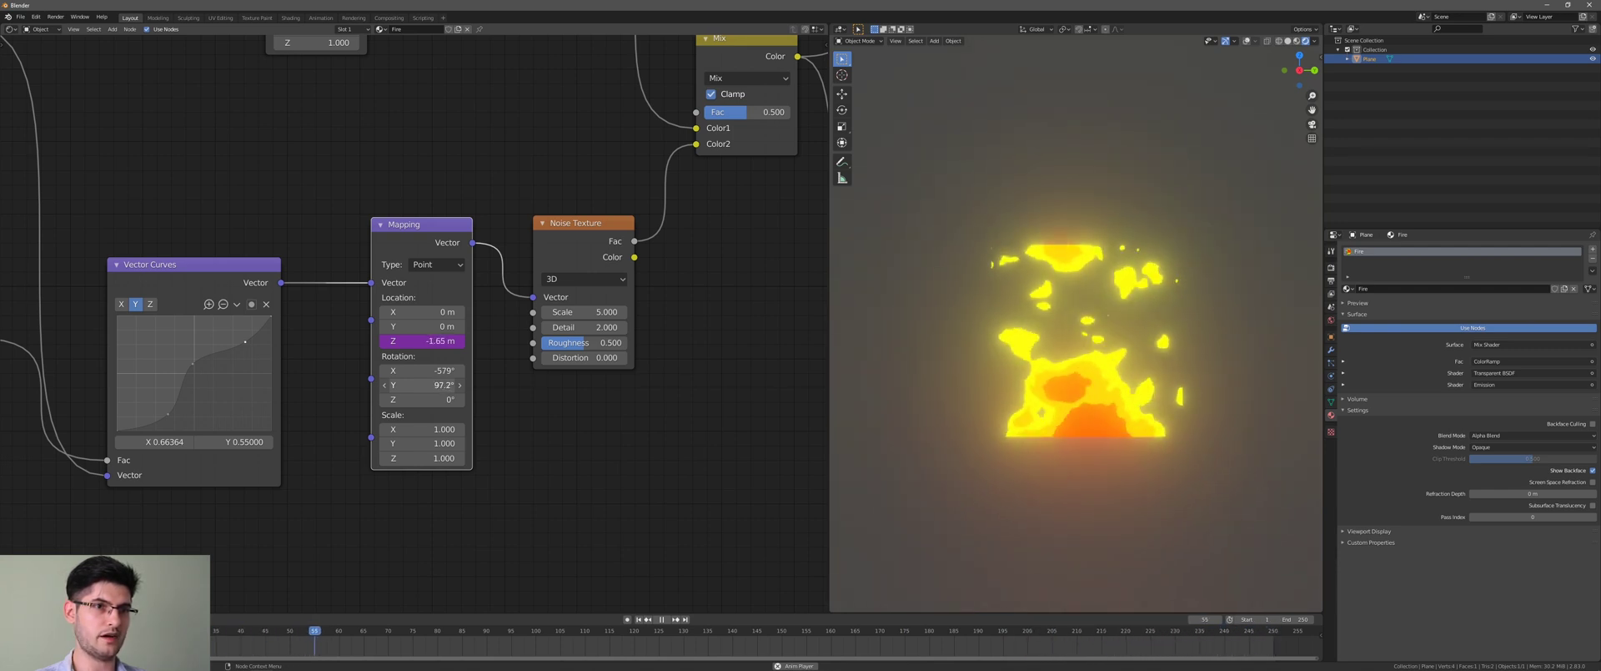
pyautogui.moveTo(442, 385); pyautogui.dragTo(440, 384)
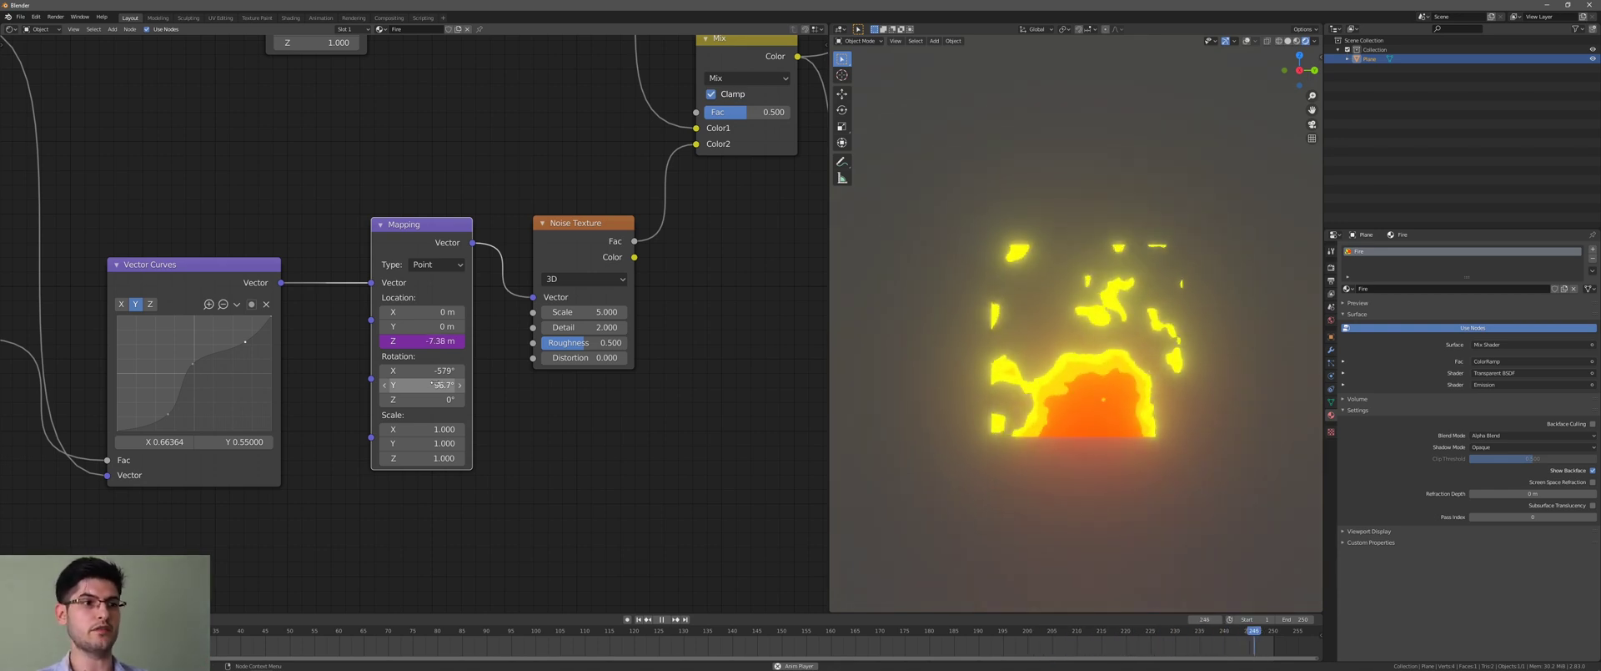
pyautogui.moveTo(436, 400); pyautogui.dragTo(426, 399)
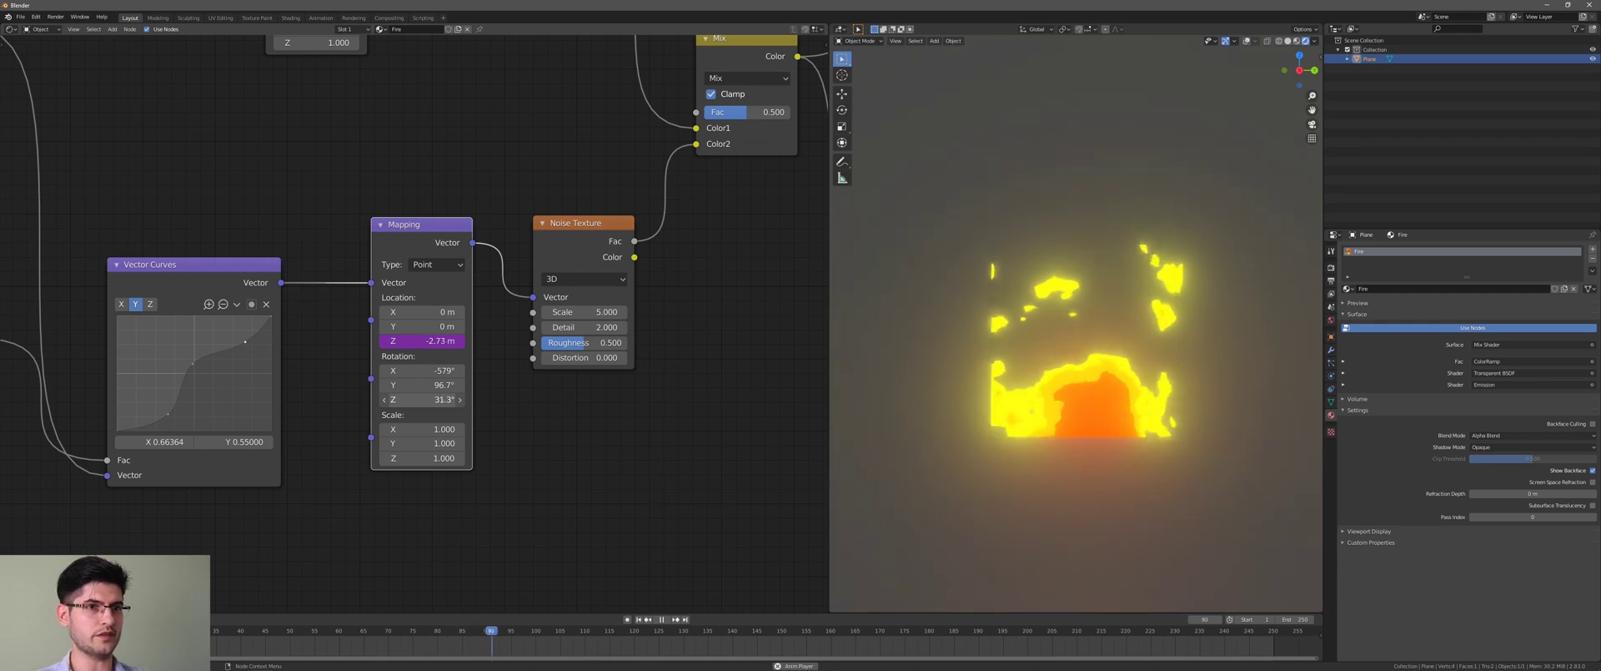
pyautogui.press('BackSpace')
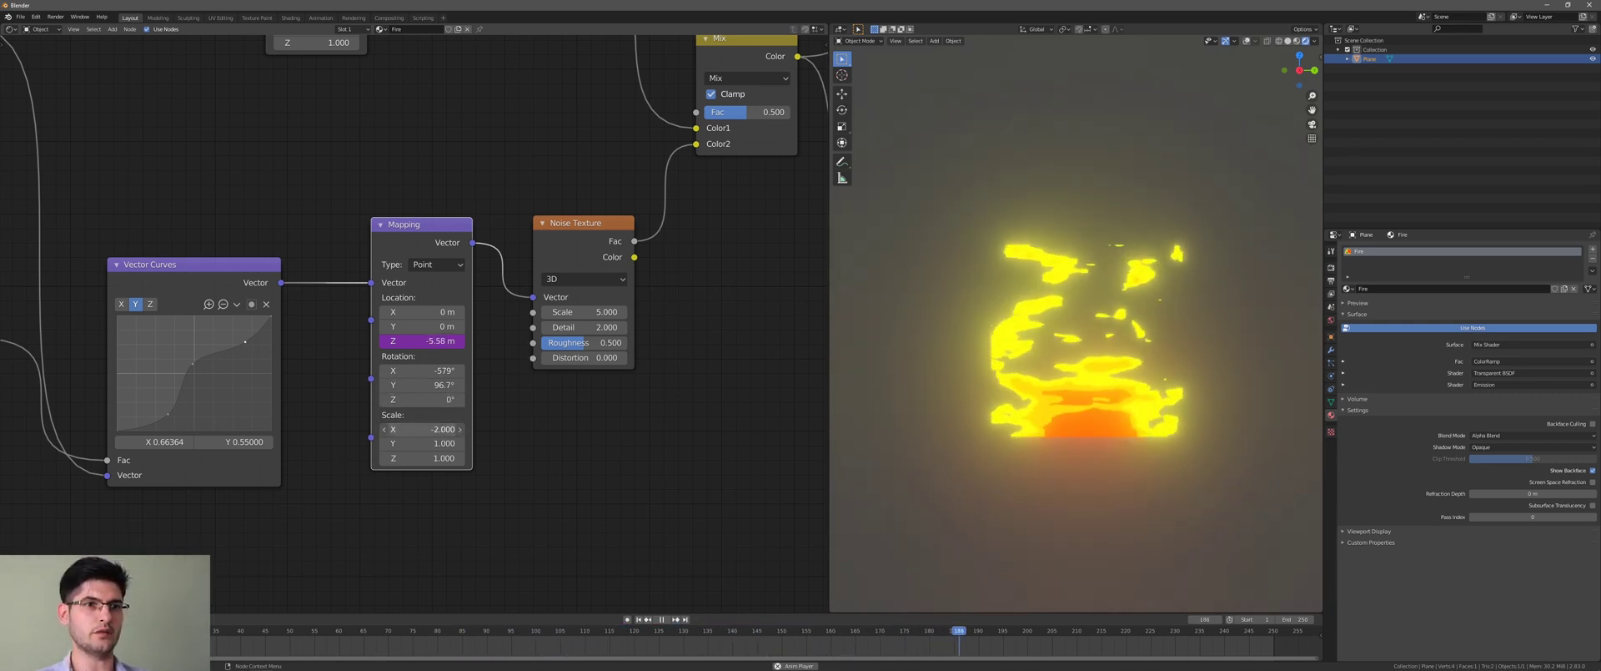
# - Reset the lower Mapping node's X scale after a trial and set its Y scale to -1.8 to stretch the flames
pyautogui.moveTo(423, 429)
pyautogui.mouseDown()
pyautogui.moveTo(457, 444)
pyautogui.moveTo(422, 443)
pyautogui.mouseUp()
pyautogui.press('BackSpace')
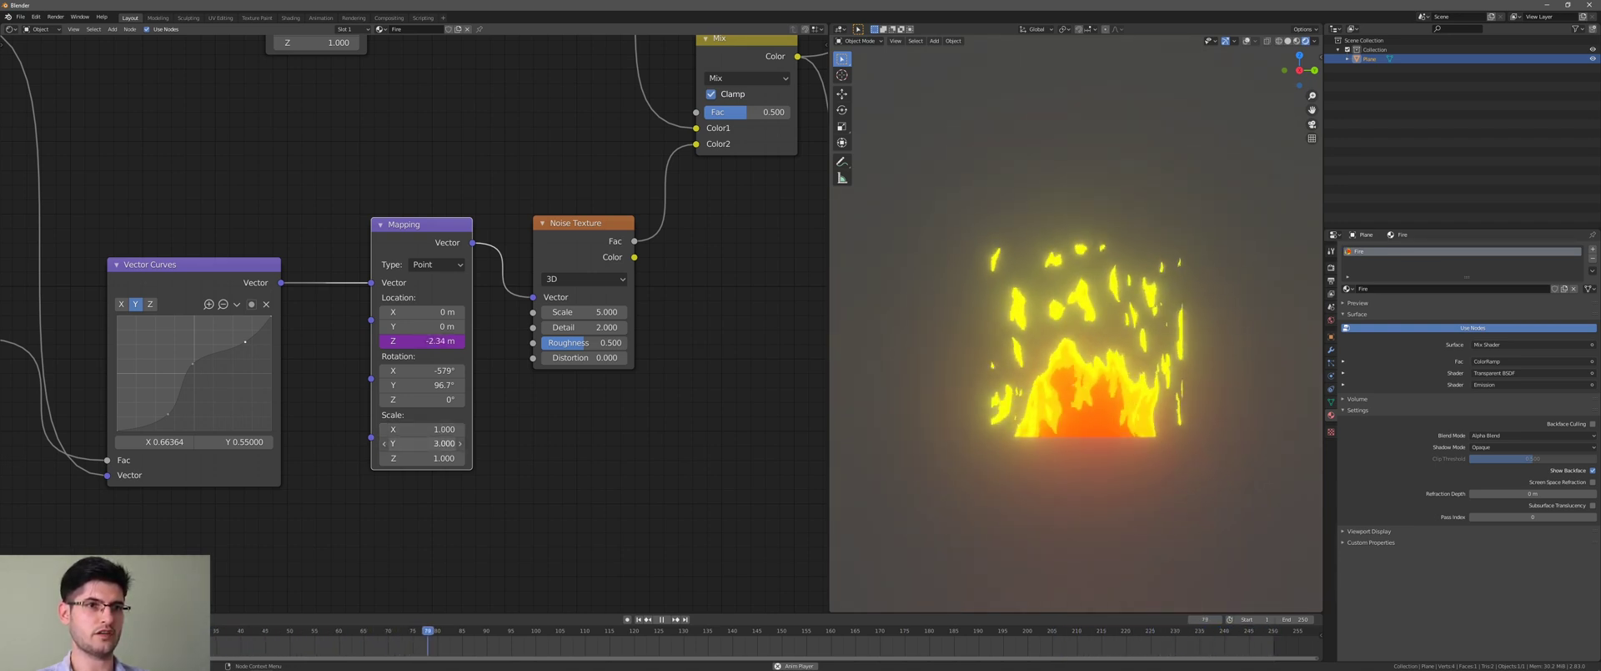
pyautogui.click(421, 442)
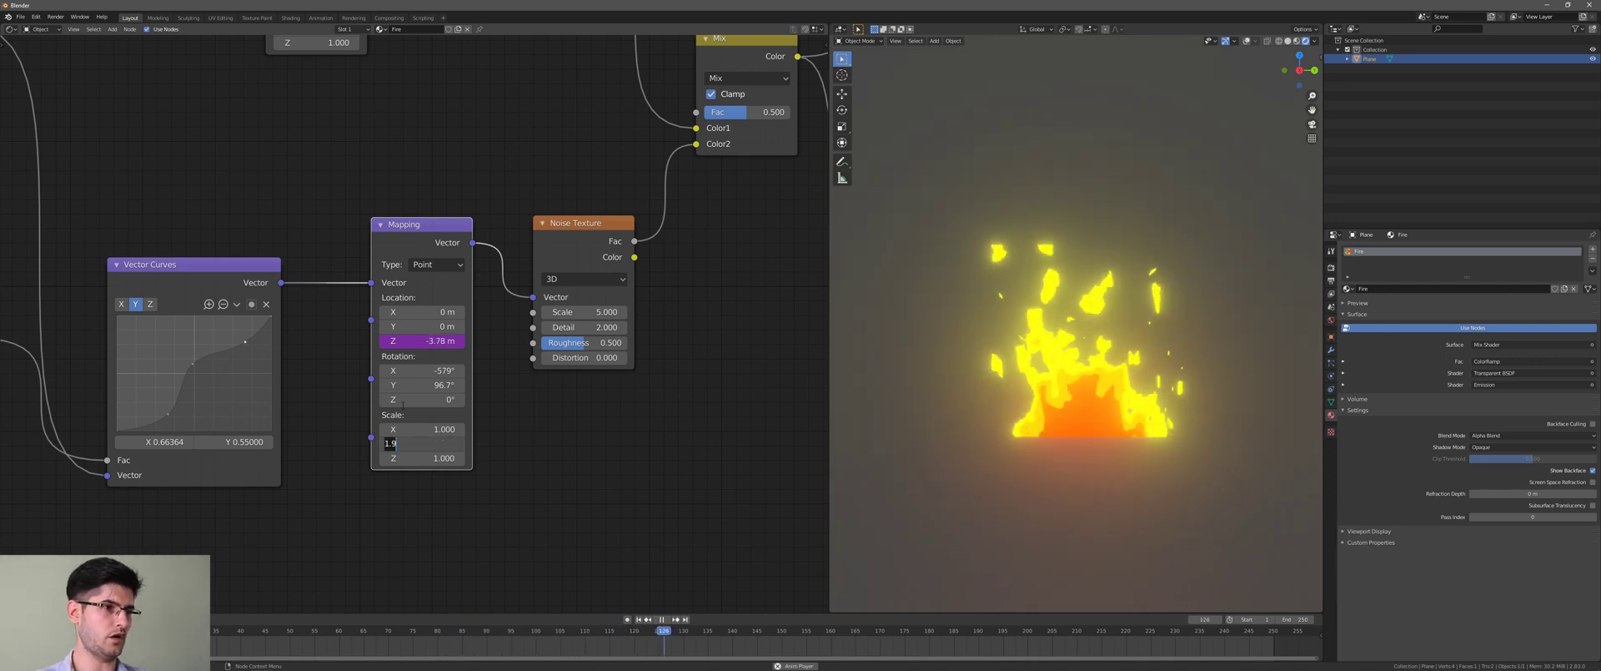
pyautogui.write('-1')
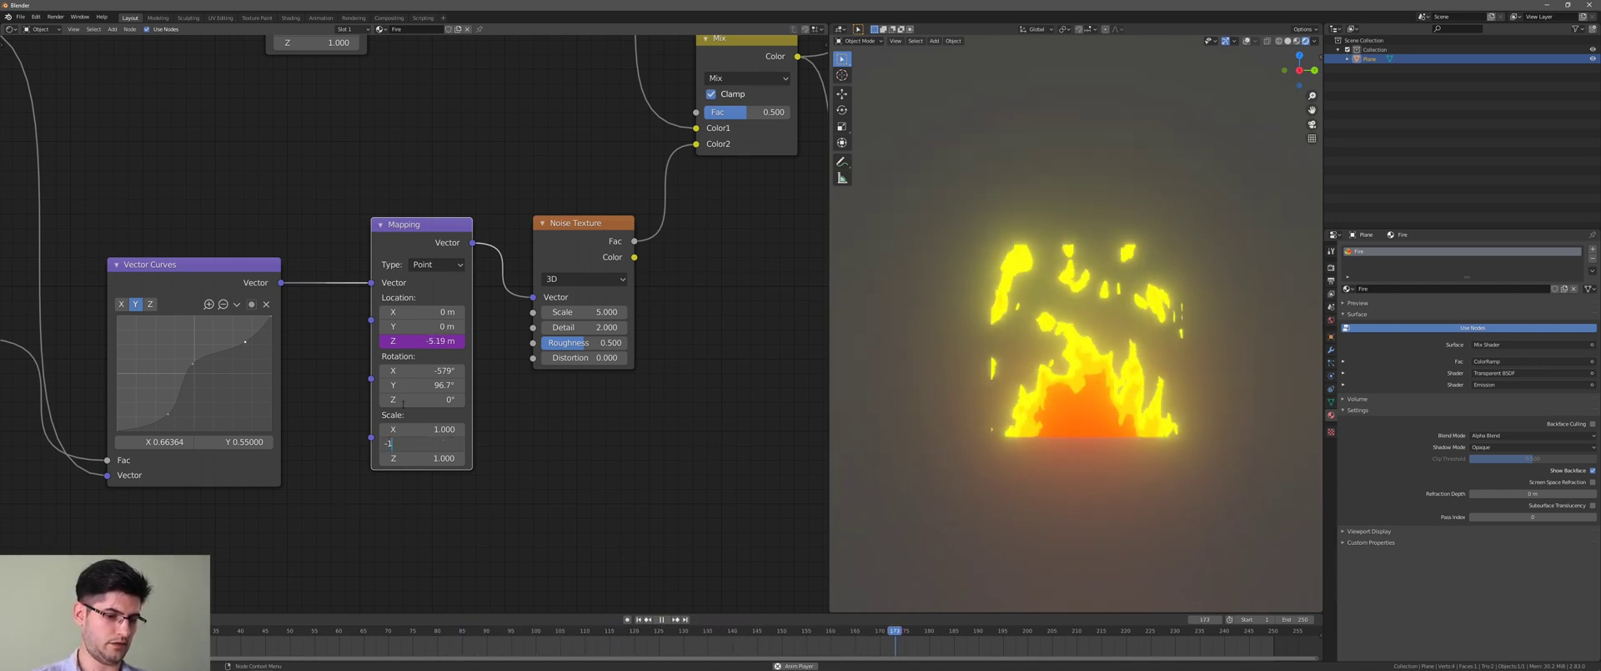
pyautogui.write('.8')
pyautogui.press('Return')
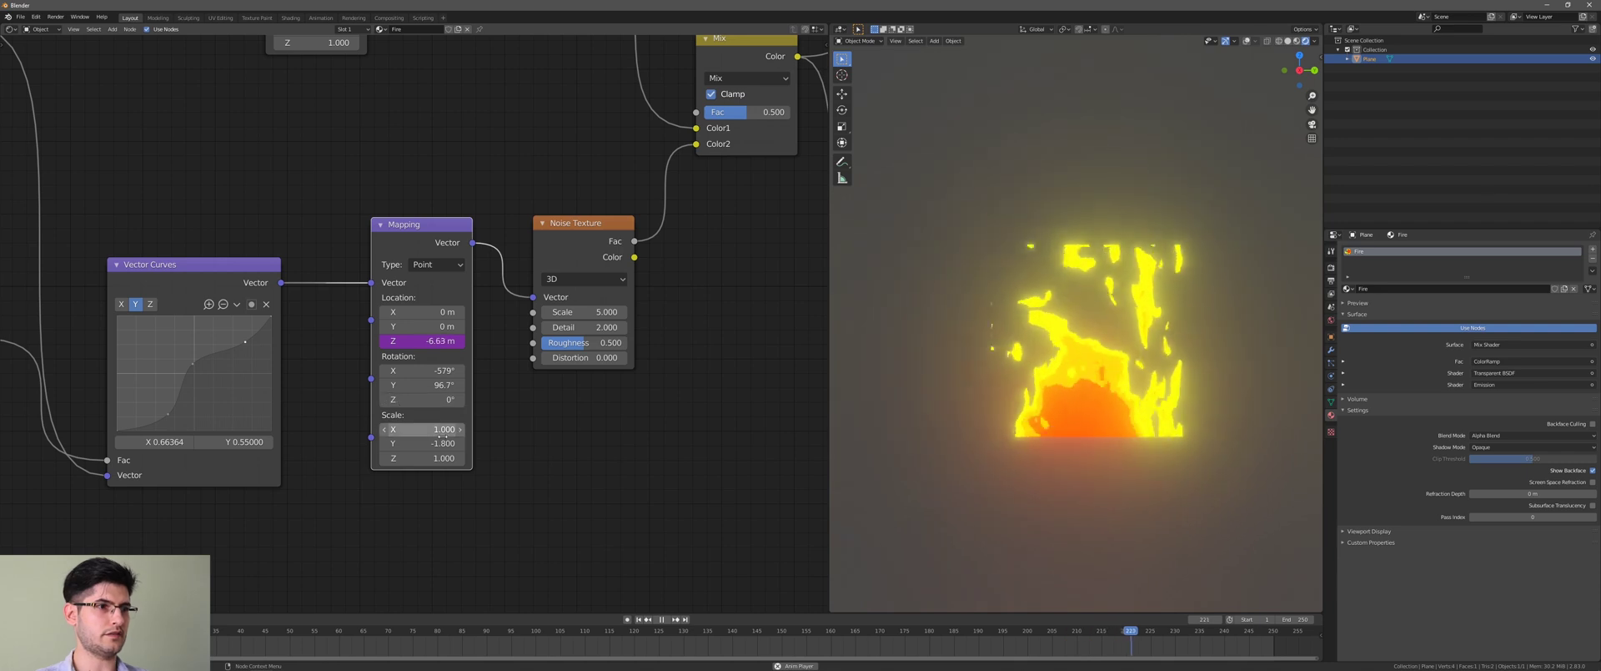
# - Try different Z and X scale values on the lower Mapping node and undo them
pyautogui.moveTo(405, 458); pyautogui.dragTo(221, 458)
pyautogui.hotkey('ctrl', 'z')
pyautogui.moveTo(431, 429)
pyautogui.mouseDown()
pyautogui.moveTo(313, 428)
pyautogui.moveTo(454, 428)
pyautogui.moveTo(406, 429)
pyautogui.mouseUp()
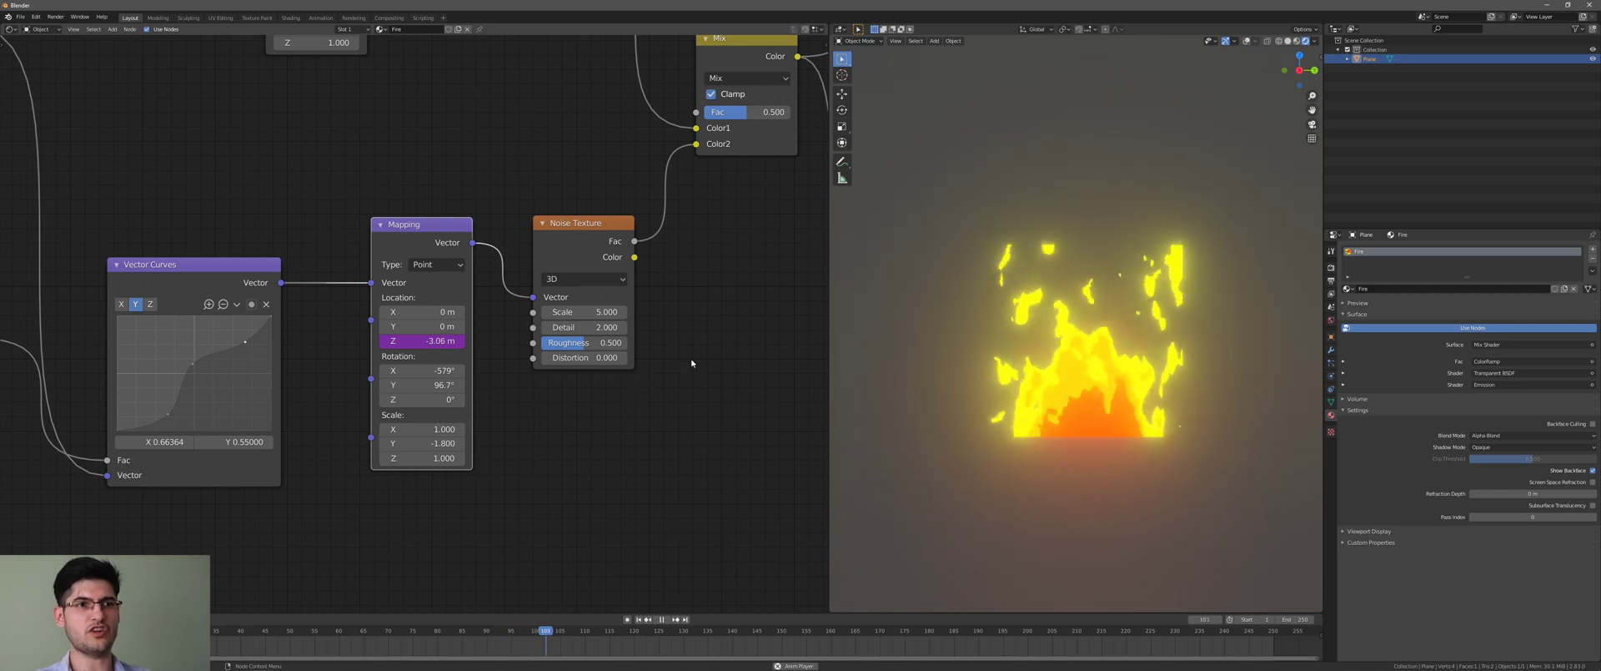
# - Set the upper Mapping node's scale to 1.4 on X and 2.7 on Y, and its Y location to -1.4 m
pyautogui.moveTo(601, 418); pyautogui.dragTo(558, 440, button='middle')
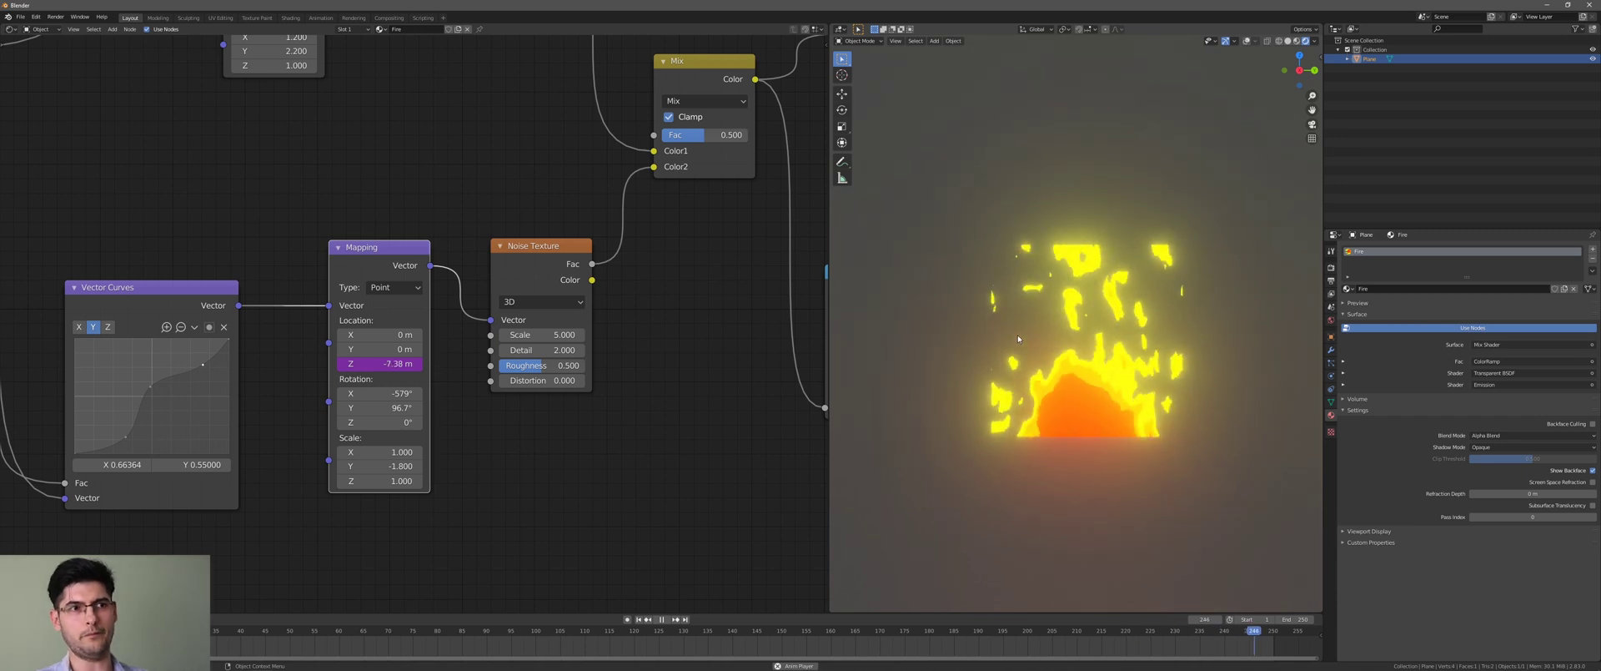
pyautogui.moveTo(715, 361); pyautogui.dragTo(636, 576, button='middle')
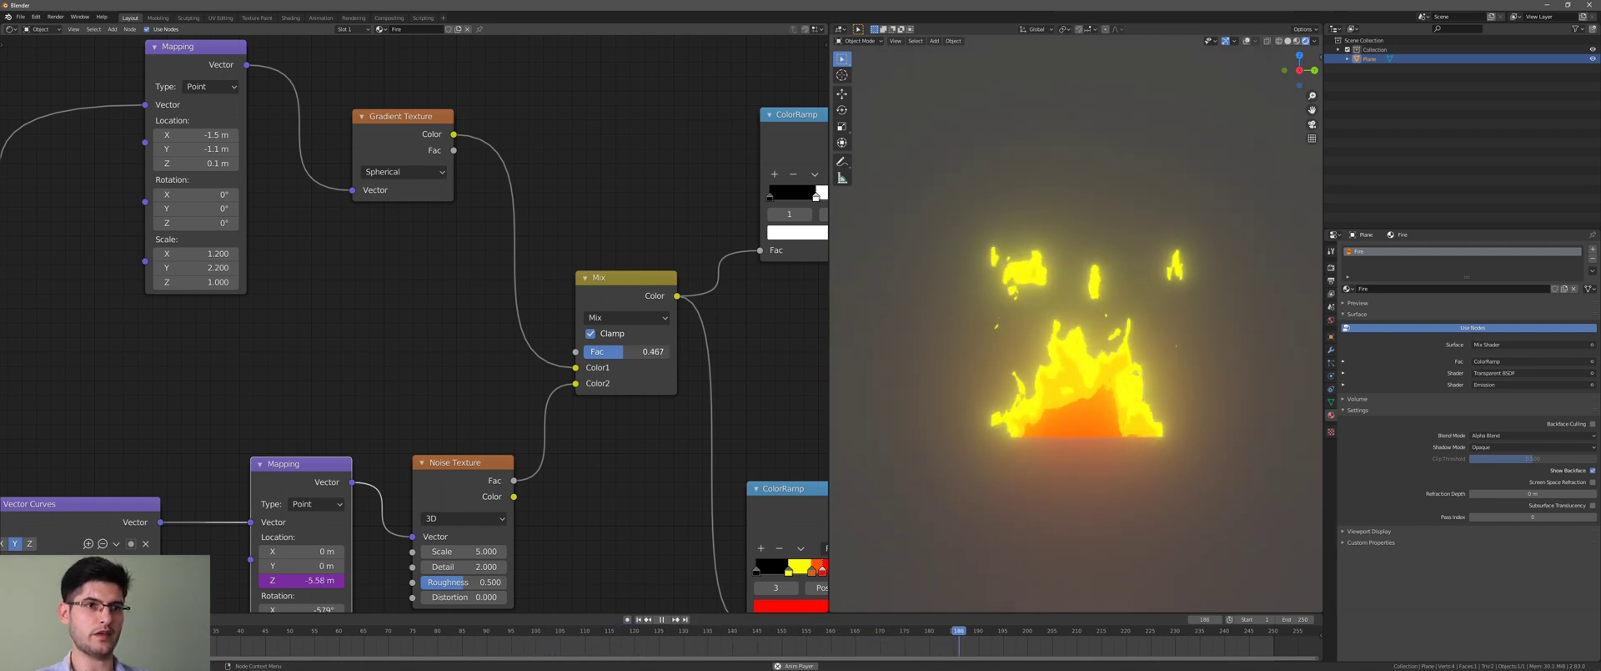
pyautogui.moveTo(195, 171); pyautogui.dragTo(297, 301, button='middle')
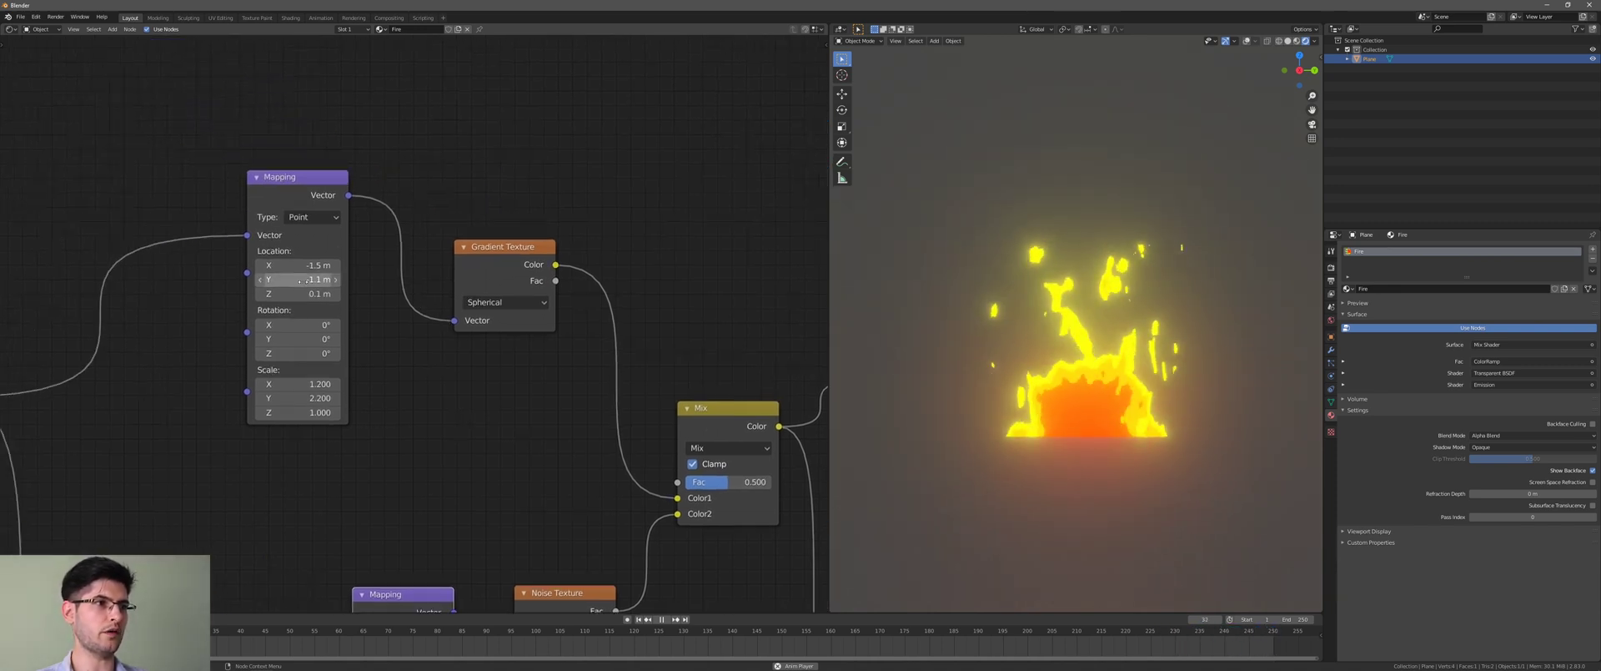
pyautogui.moveTo(297, 384)
pyautogui.mouseDown()
pyautogui.moveTo(267, 384)
pyautogui.moveTo(300, 384)
pyautogui.mouseUp()
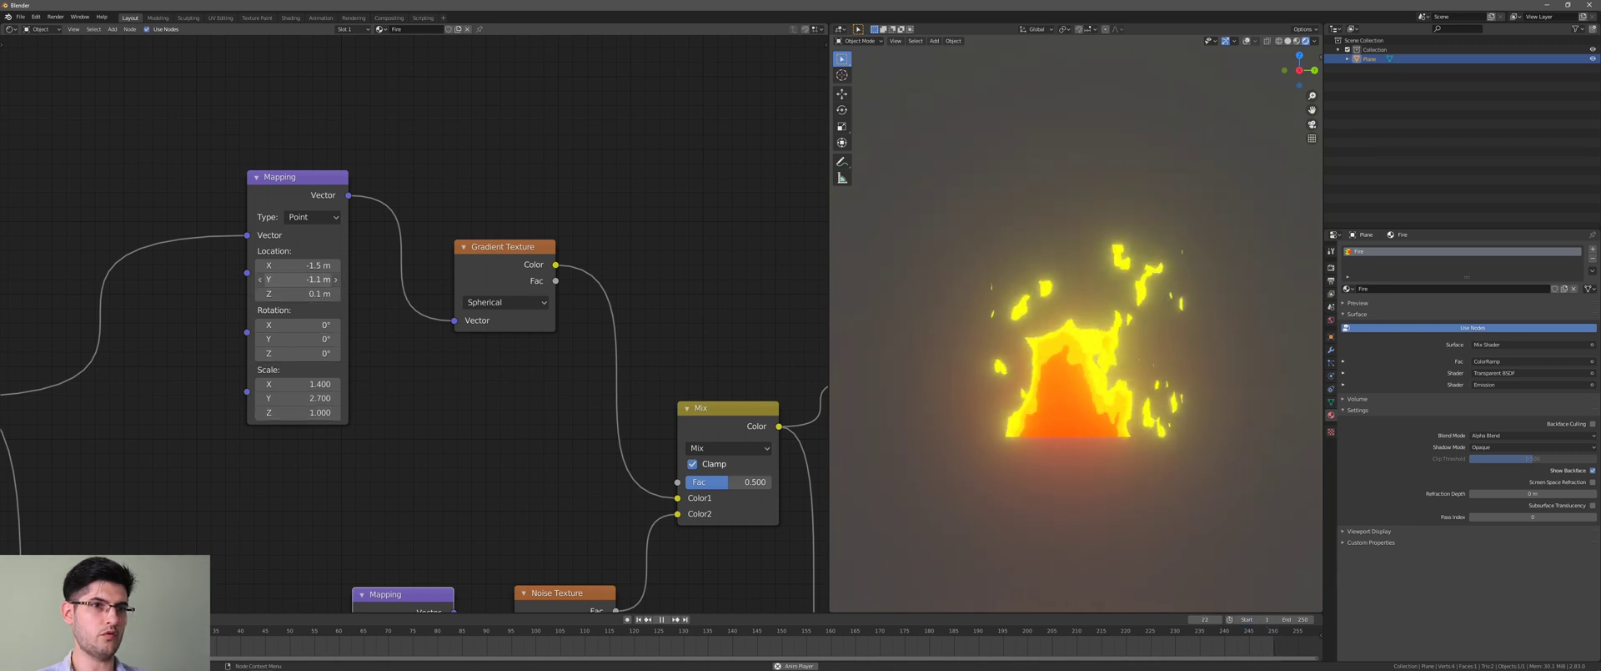
pyautogui.moveTo(298, 279); pyautogui.dragTo(299, 279)
# - Try a Scale of 4.7 on the Noise Texture and set its Detail to 2.2
pyautogui.moveTo(510, 369); pyautogui.dragTo(412, 179, button='middle')
pyautogui.moveTo(492, 337); pyautogui.dragTo(565, 227, button='middle')
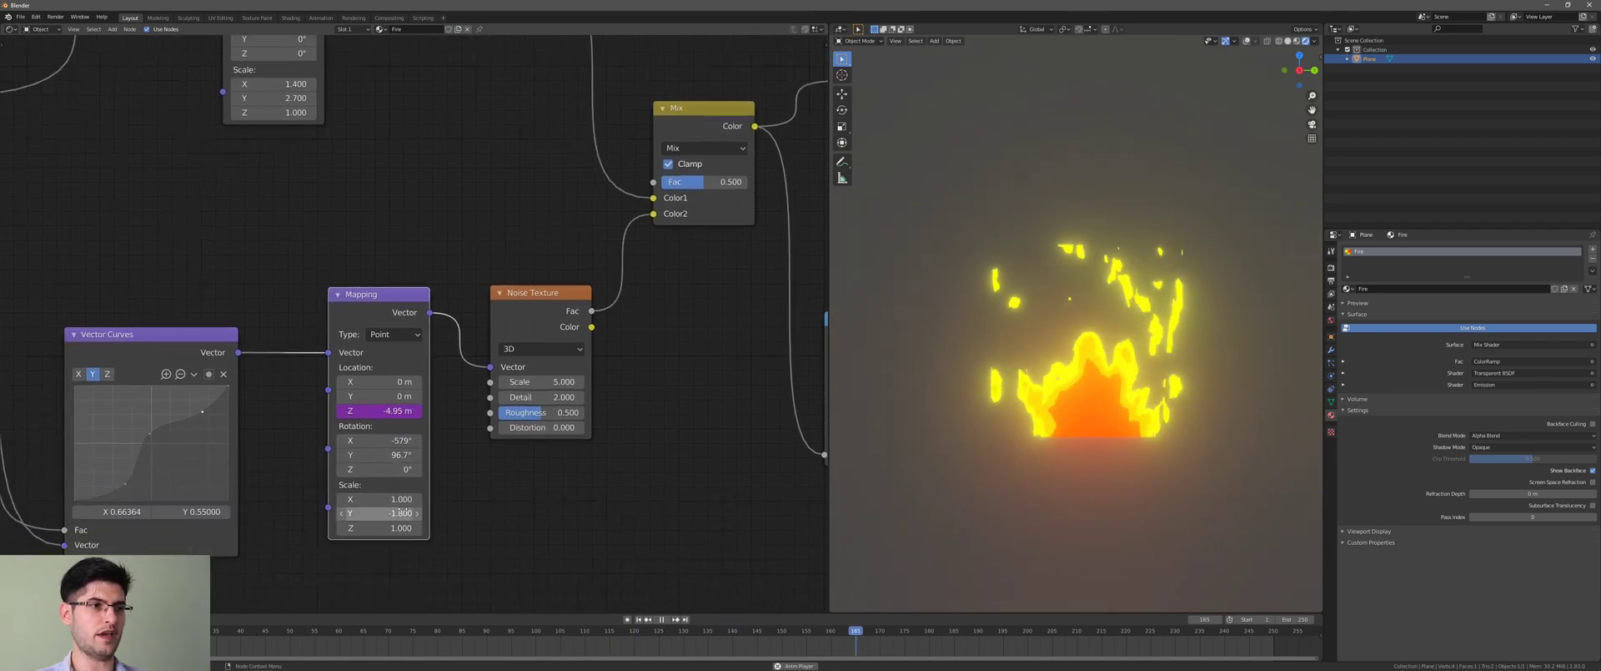
pyautogui.moveTo(380, 498); pyautogui.dragTo(378, 498)
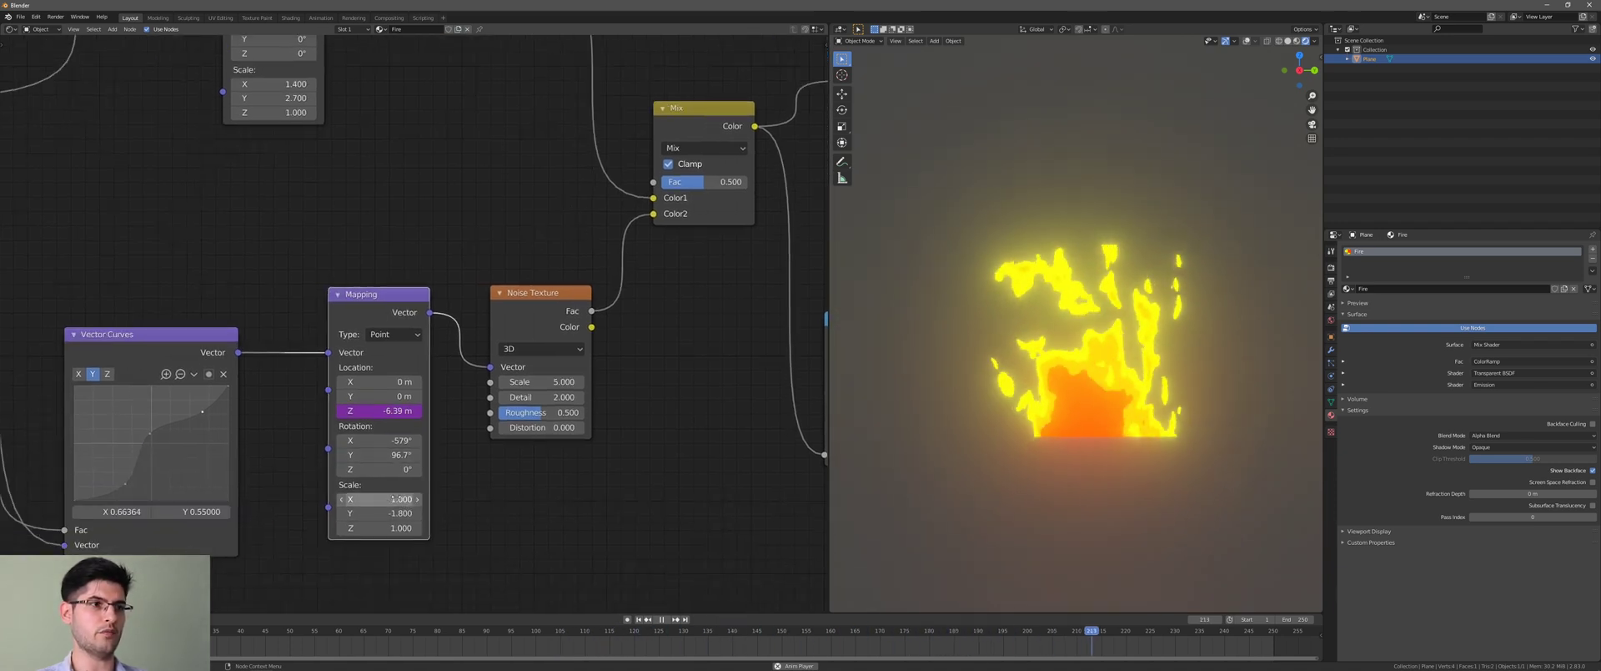
pyautogui.moveTo(744, 384); pyautogui.dragTo(538, 425, button='middle')
pyautogui.scroll(-1, 467, 404)
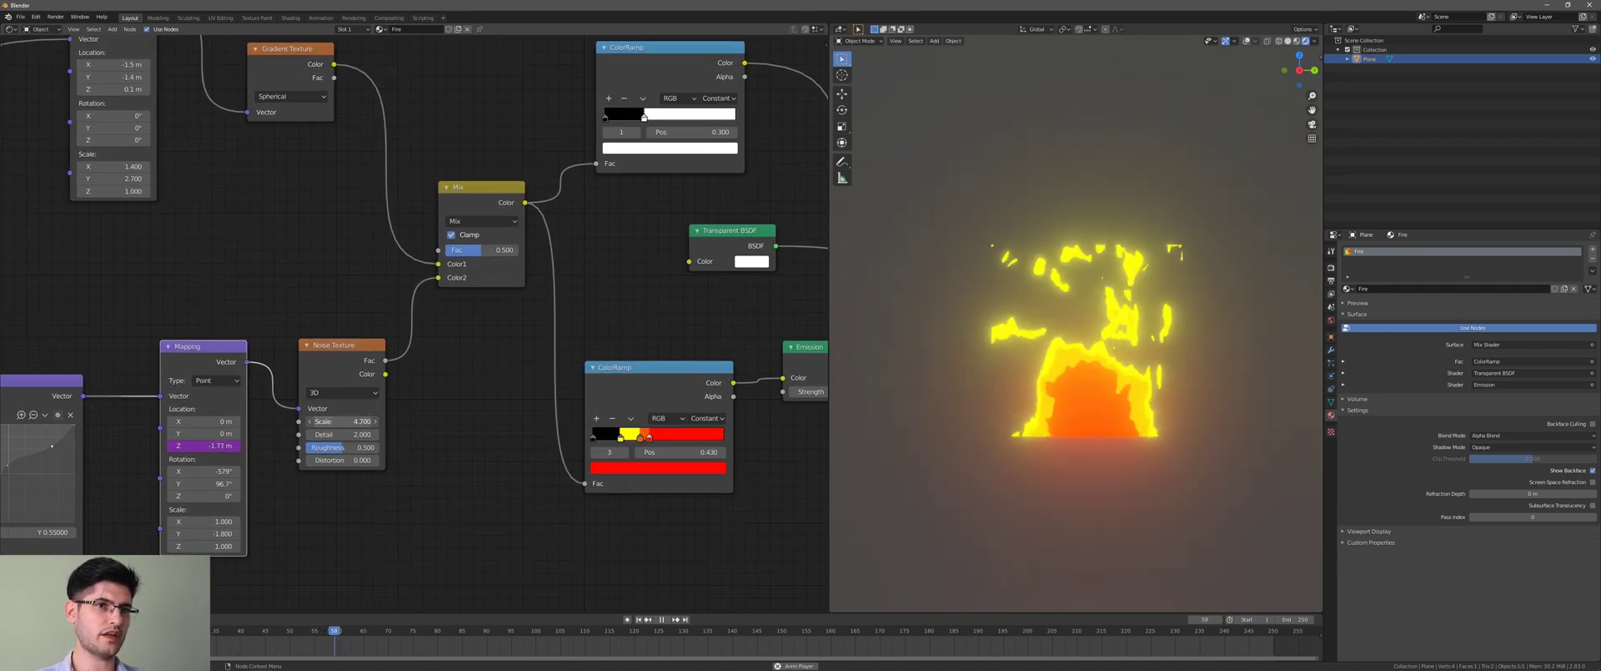
pyautogui.moveTo(343, 421); pyautogui.dragTo(315, 460)
# - Set the upper Mapping node's Y location to -1.3 m to reposition the spherical gradient
pyautogui.moveTo(375, 253); pyautogui.dragTo(457, 390, button='middle')
pyautogui.moveTo(440, 300); pyautogui.dragTo(534, 398, button='middle')
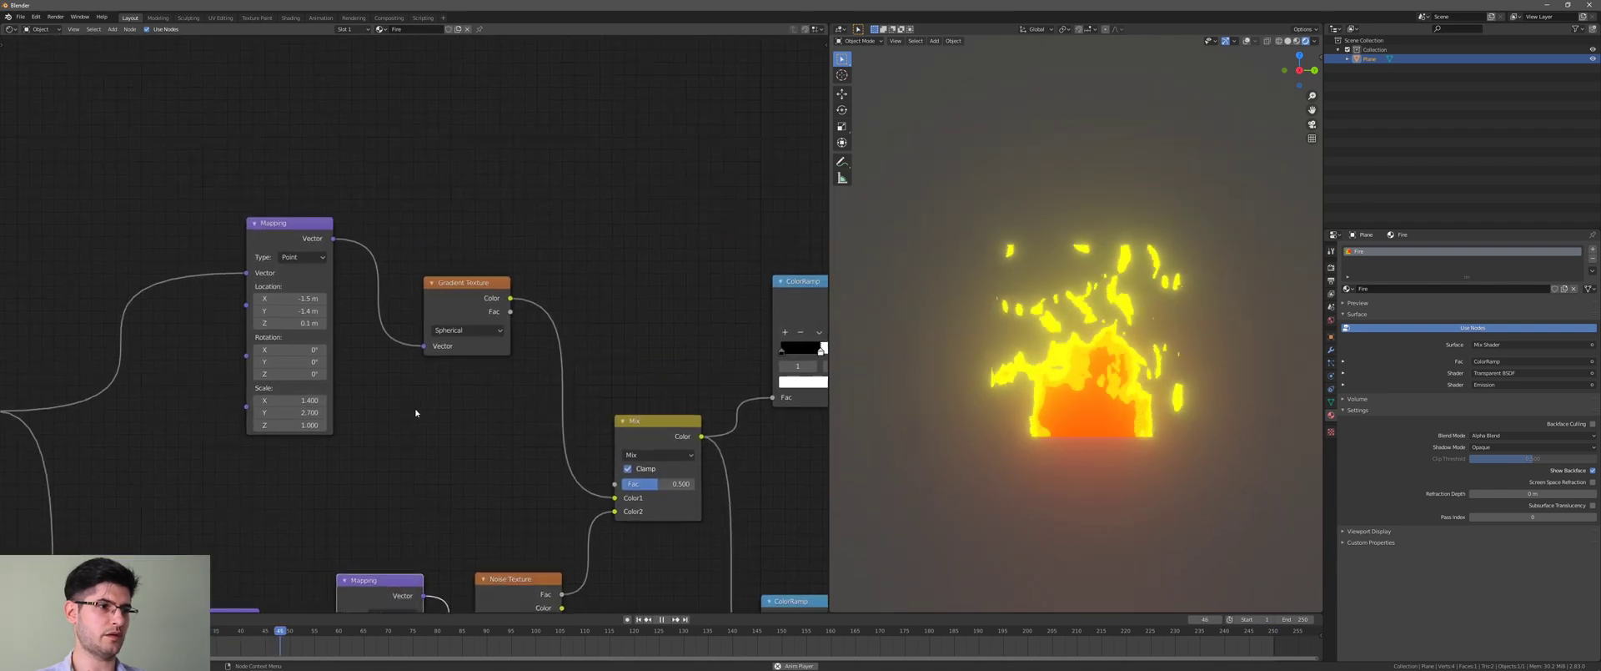
pyautogui.moveTo(415, 415); pyautogui.dragTo(493, 387, button='middle')
pyautogui.moveTo(388, 386); pyautogui.dragTo(485, 359, button='middle')
pyautogui.moveTo(388, 589); pyautogui.dragTo(459, 424, button='middle')
pyautogui.moveTo(492, 269); pyautogui.dragTo(427, 372, button='middle')
pyautogui.moveTo(473, 193); pyautogui.dragTo(456, 192)
# - Set the Mix node's factor to 0.483 and shift the upper Mapping node's X location to -1.2 m
pyautogui.moveTo(572, 277); pyautogui.dragTo(238, 182, button='middle')
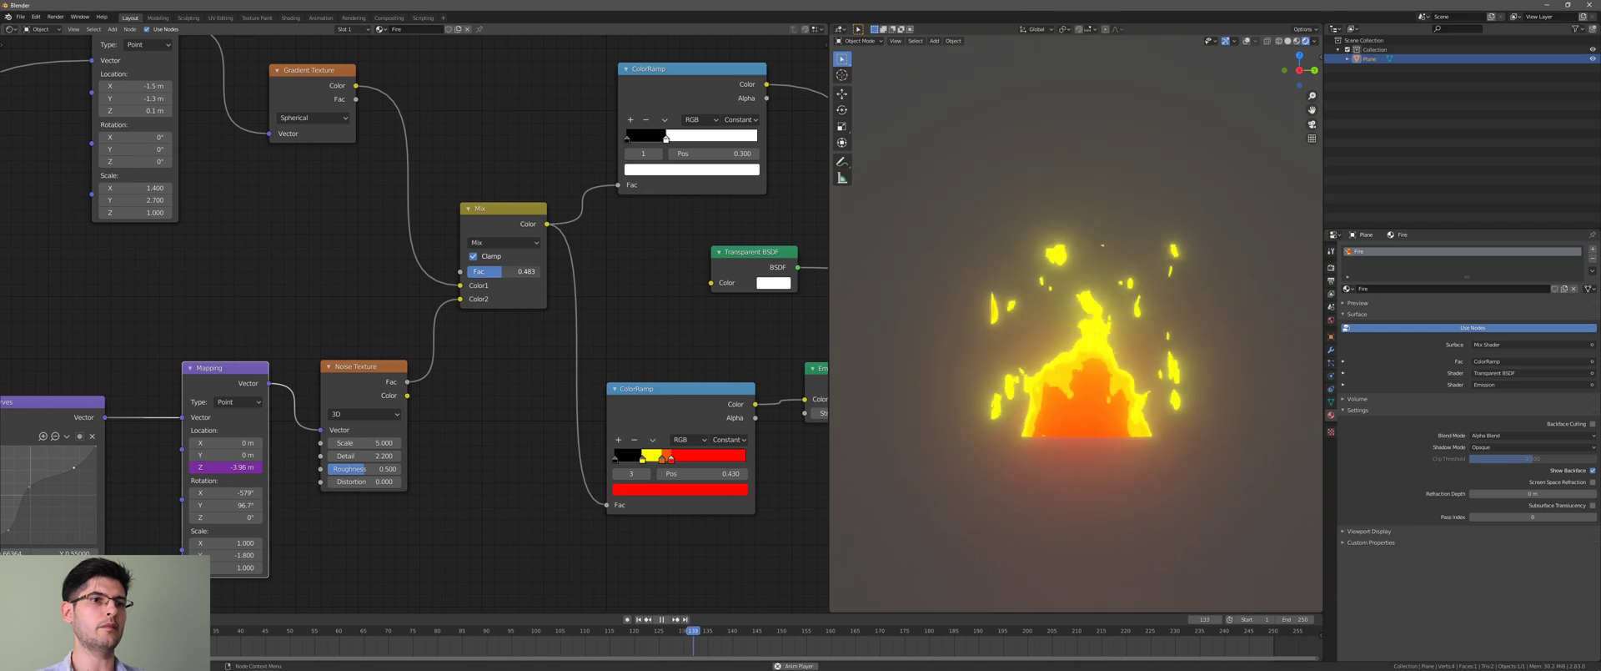
pyautogui.scroll(-1, 454, 334)
pyautogui.moveTo(411, 322); pyautogui.dragTo(496, 384, button='middle')
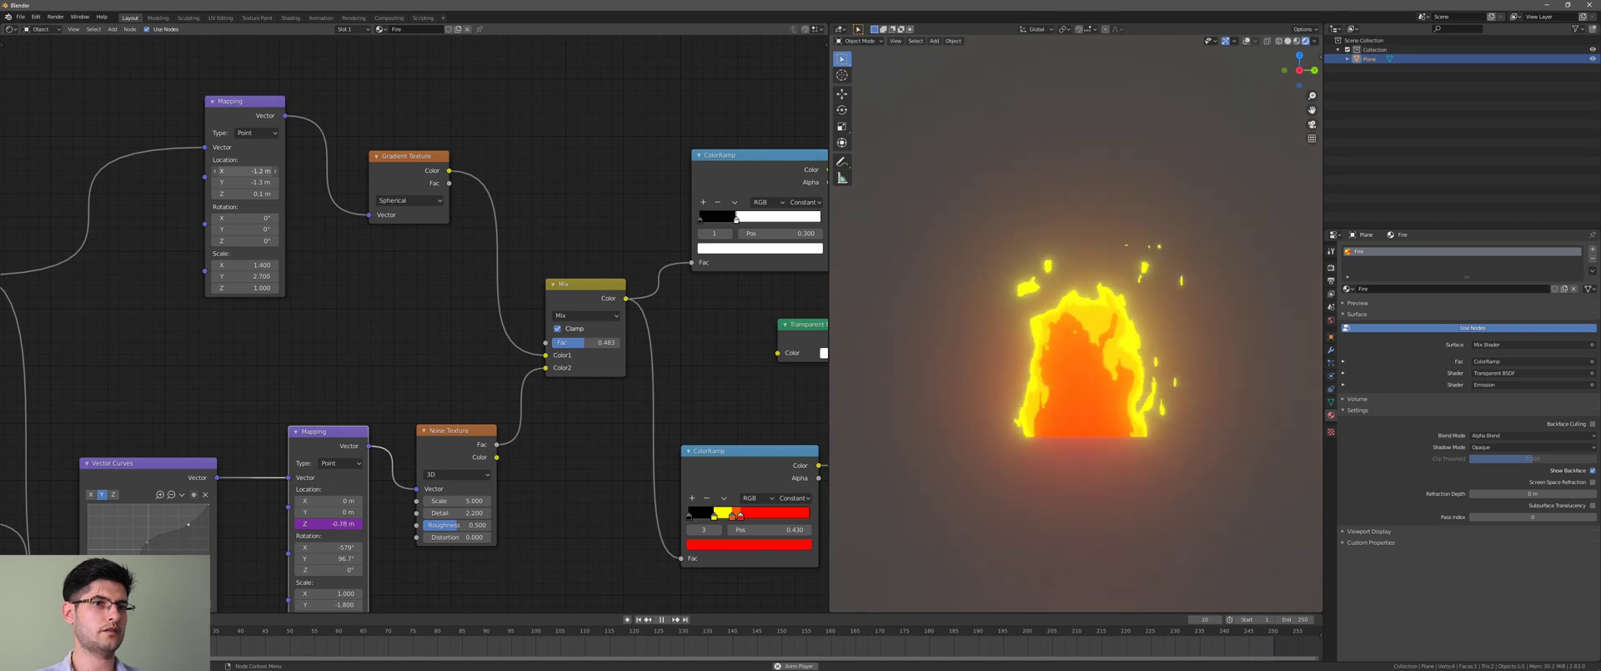
# - Spread the colour bands of the lower ColorRamp, moving its red stop to position 0.534 and its yellow stop to 0.291
pyautogui.moveTo(786, 567); pyautogui.dragTo(572, 367, button='middle')
pyautogui.scroll(3, 434, 334)
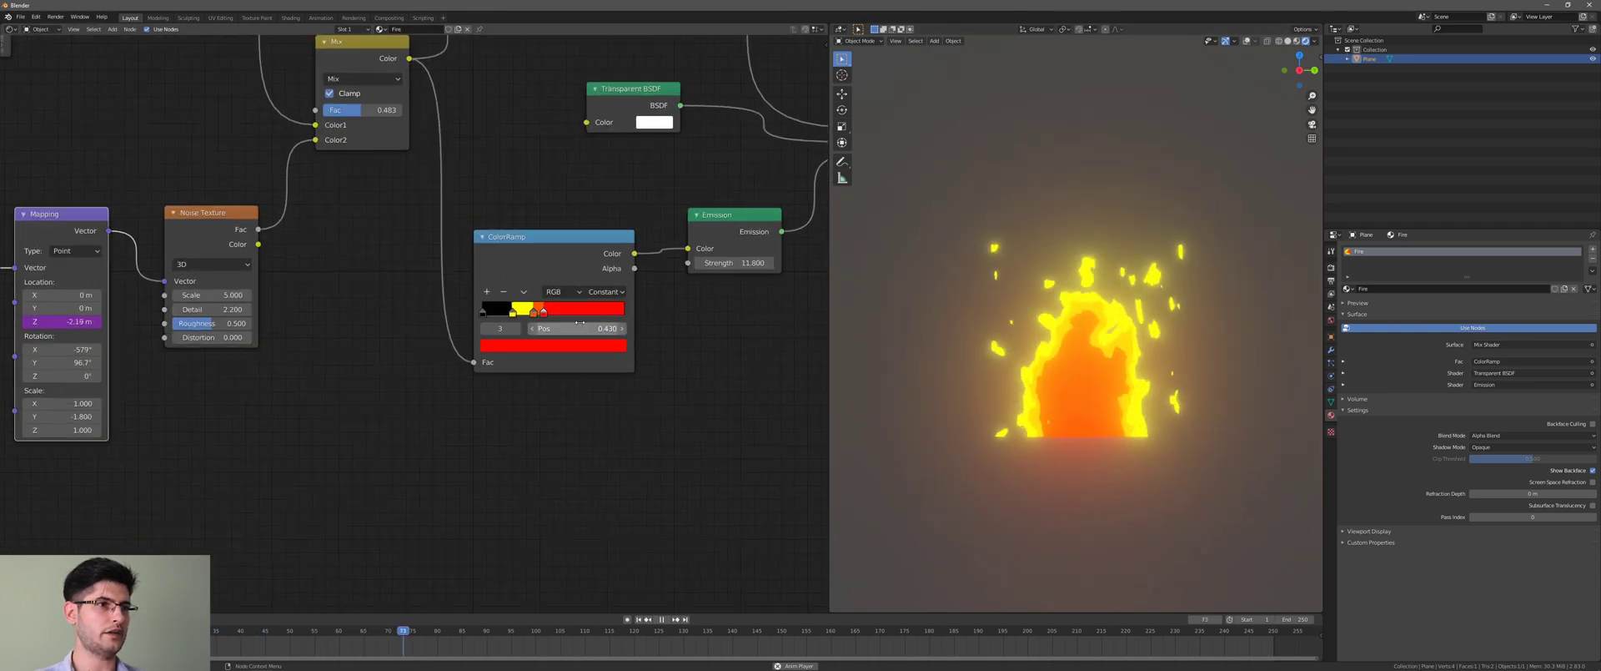
pyautogui.moveTo(565, 140); pyautogui.dragTo(427, 423, button='middle')
pyautogui.moveTo(408, 224); pyautogui.dragTo(409, 225)
pyautogui.scroll(-2, 413, 250)
pyautogui.moveTo(400, 533); pyautogui.dragTo(521, 347, button='middle')
pyautogui.scroll(5, 520, 348)
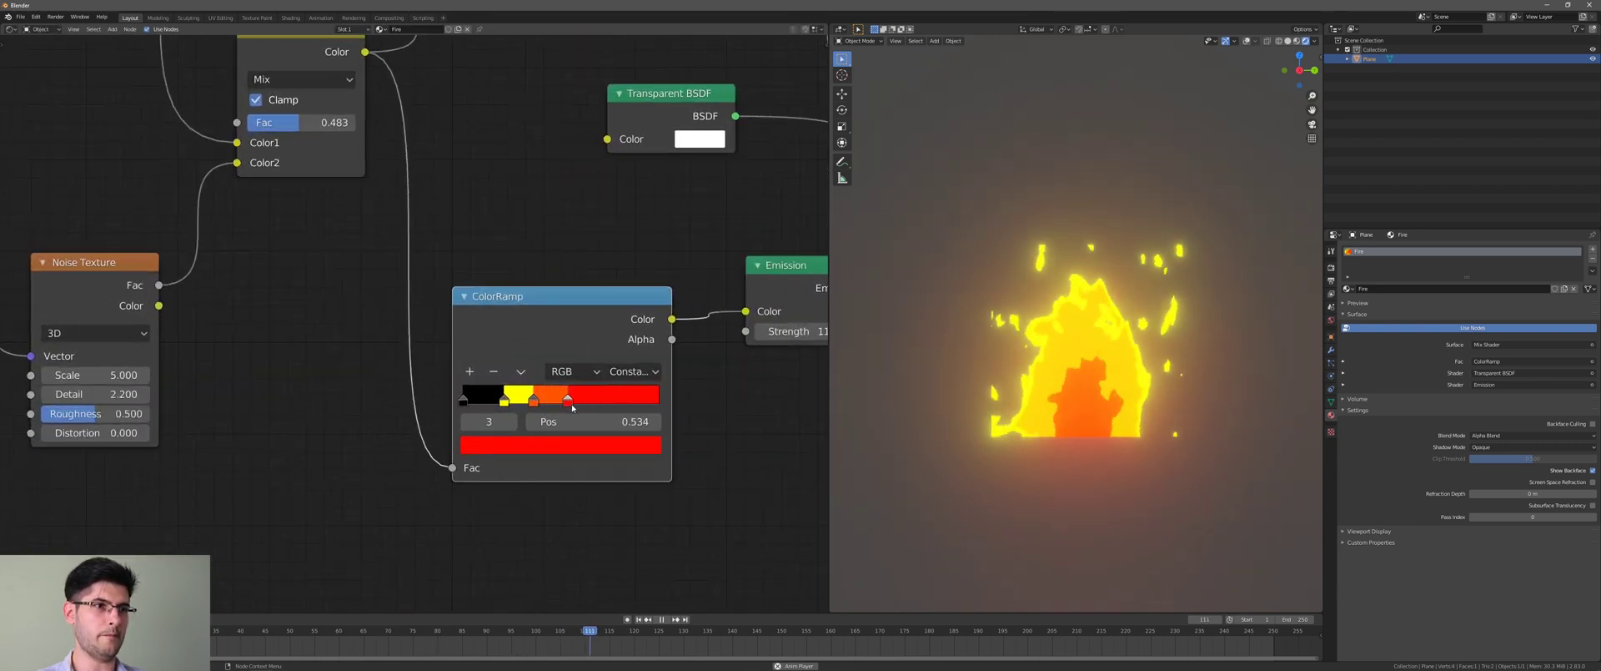
pyautogui.moveTo(535, 404)
pyautogui.mouseDown()
pyautogui.moveTo(517, 404)
pyautogui.moveTo(533, 407)
pyautogui.mouseUp()
# - Change the driver expression on the lower Mapping node's Z location to frame*-0.05
pyautogui.scroll(-1, 475, 342)
pyautogui.moveTo(254, 347); pyautogui.dragTo(419, 346, button='middle')
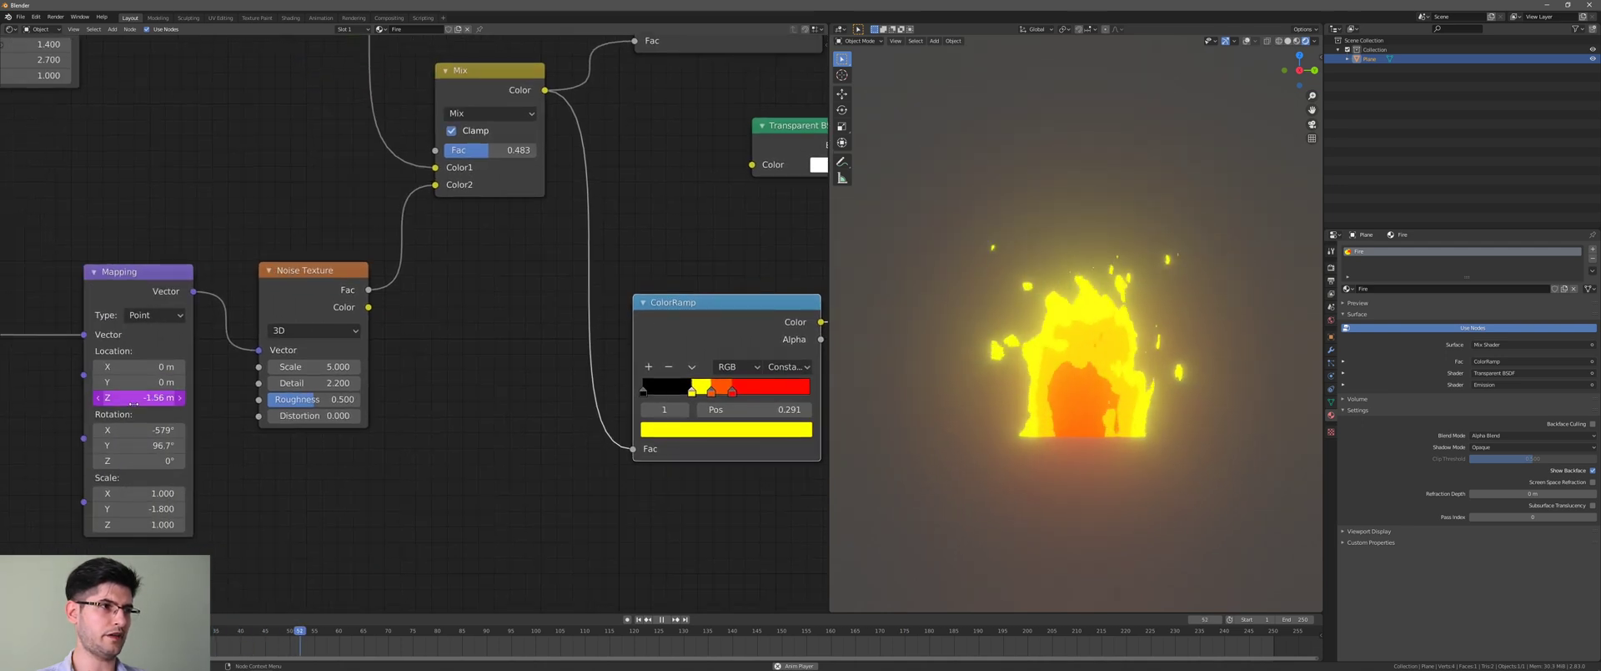
pyautogui.doubleClick(152, 401)
pyautogui.click(152, 404)
pyautogui.press('BackSpace')
pyautogui.write('5')
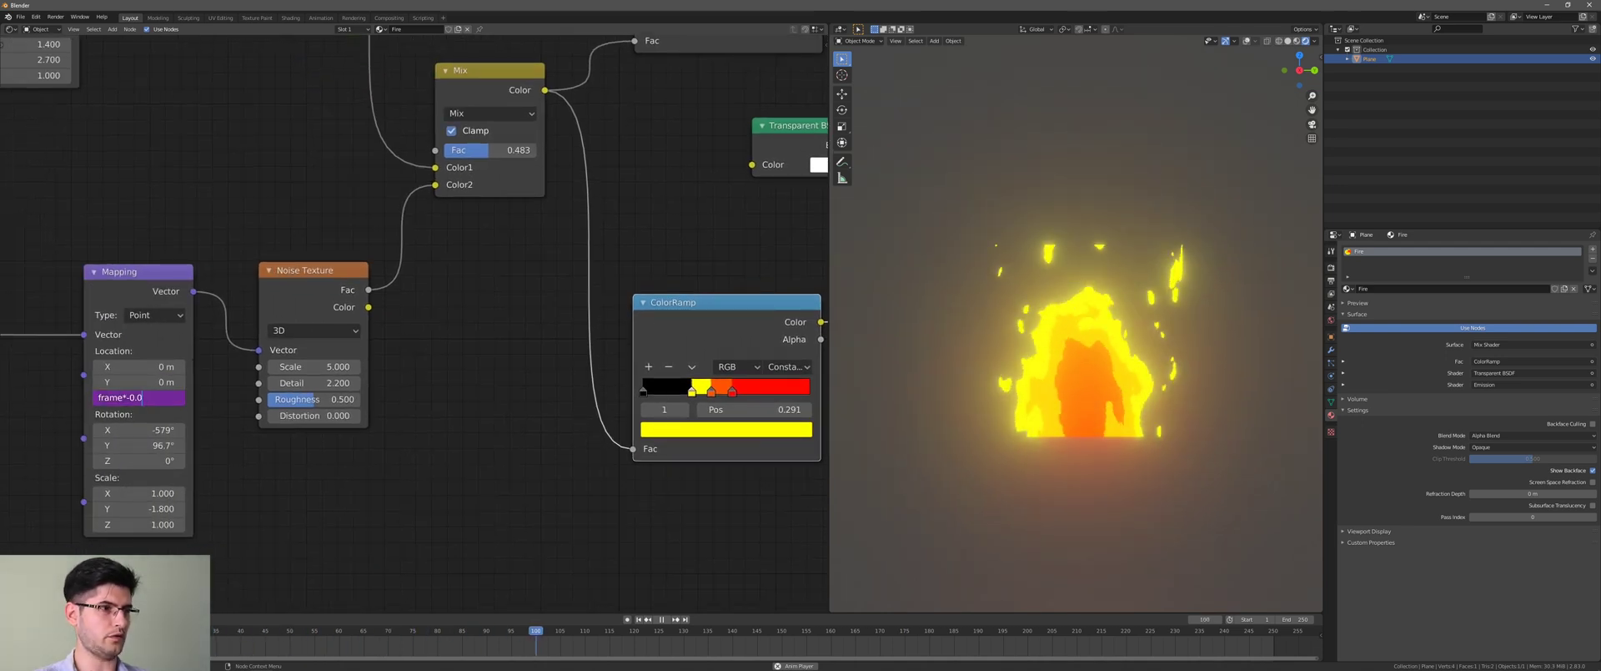
pyautogui.press('Return')
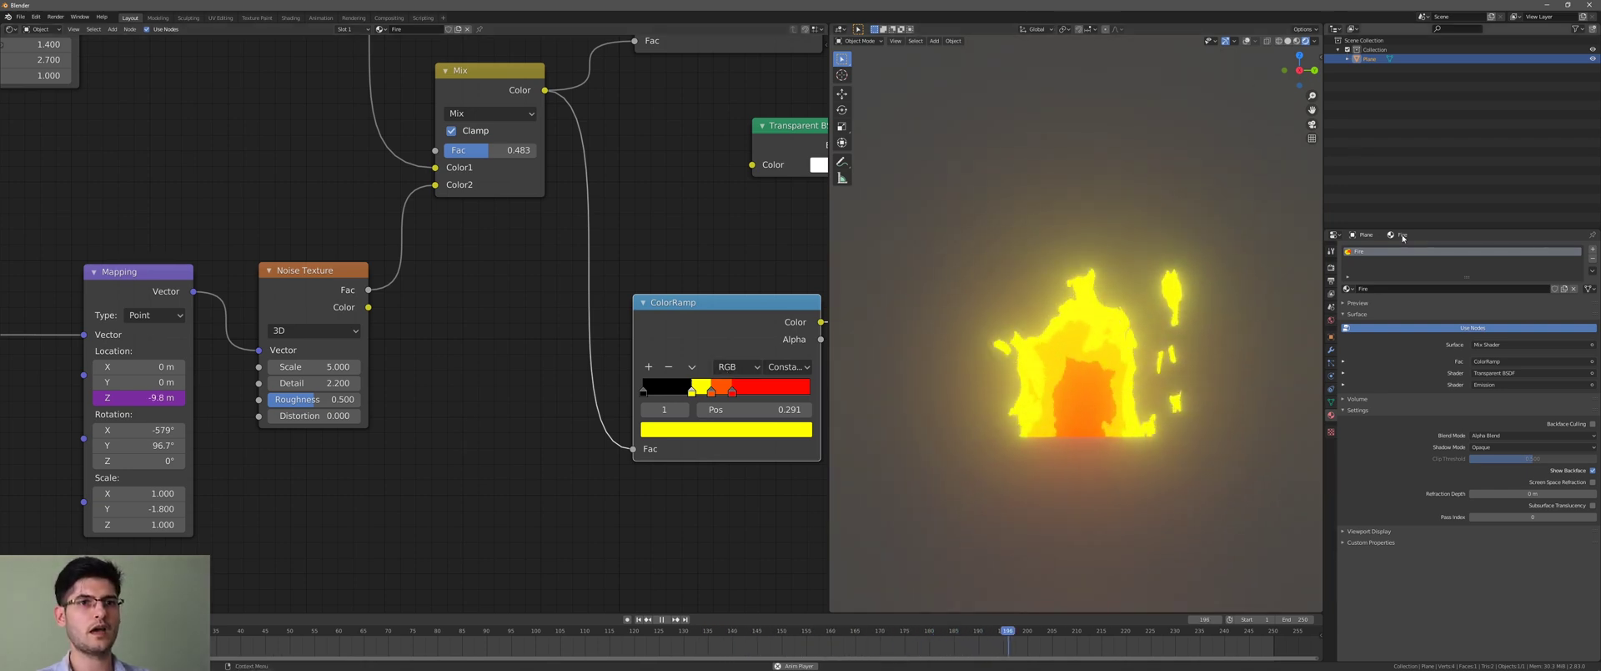
# - Darken the World background colour to black
pyautogui.click(1332, 320)
pyautogui.click(1498, 310)
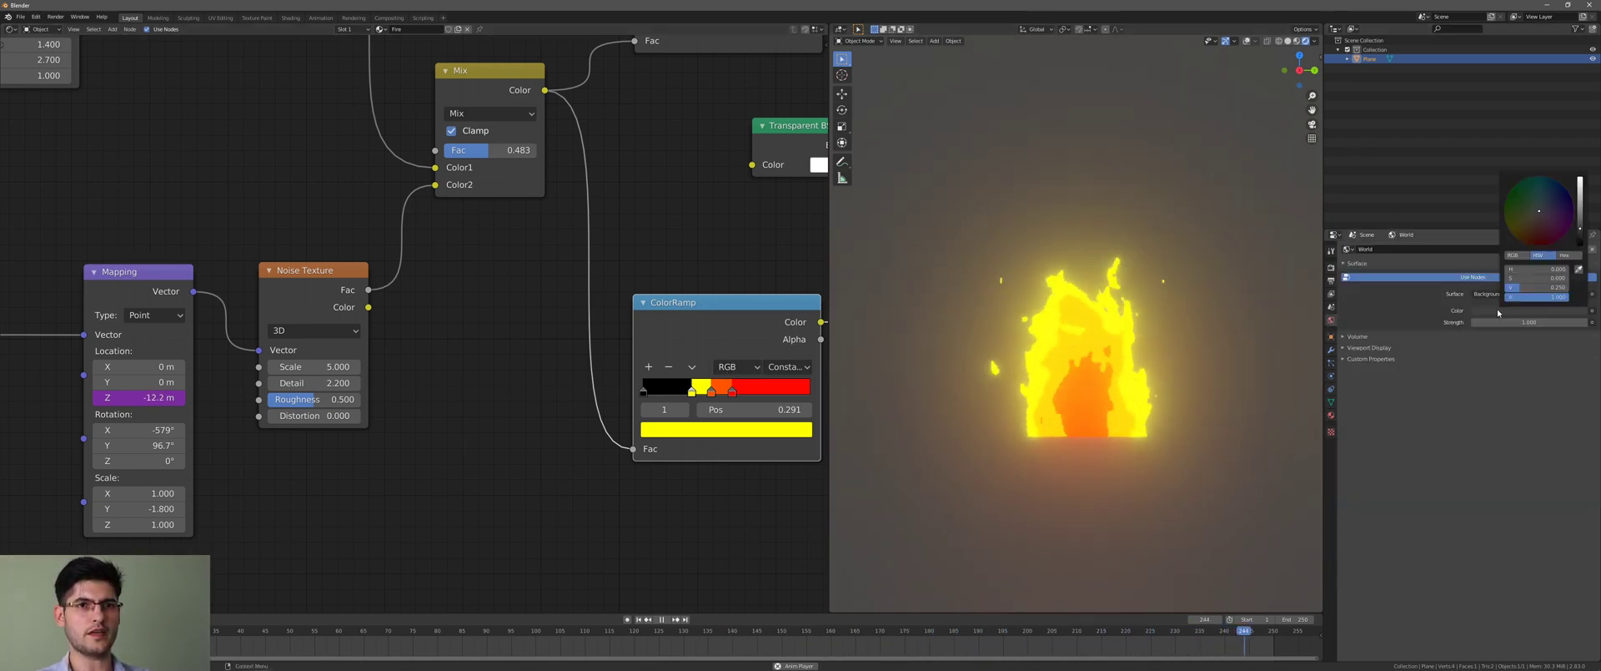
pyautogui.moveTo(1579, 179); pyautogui.dragTo(1579, 243)
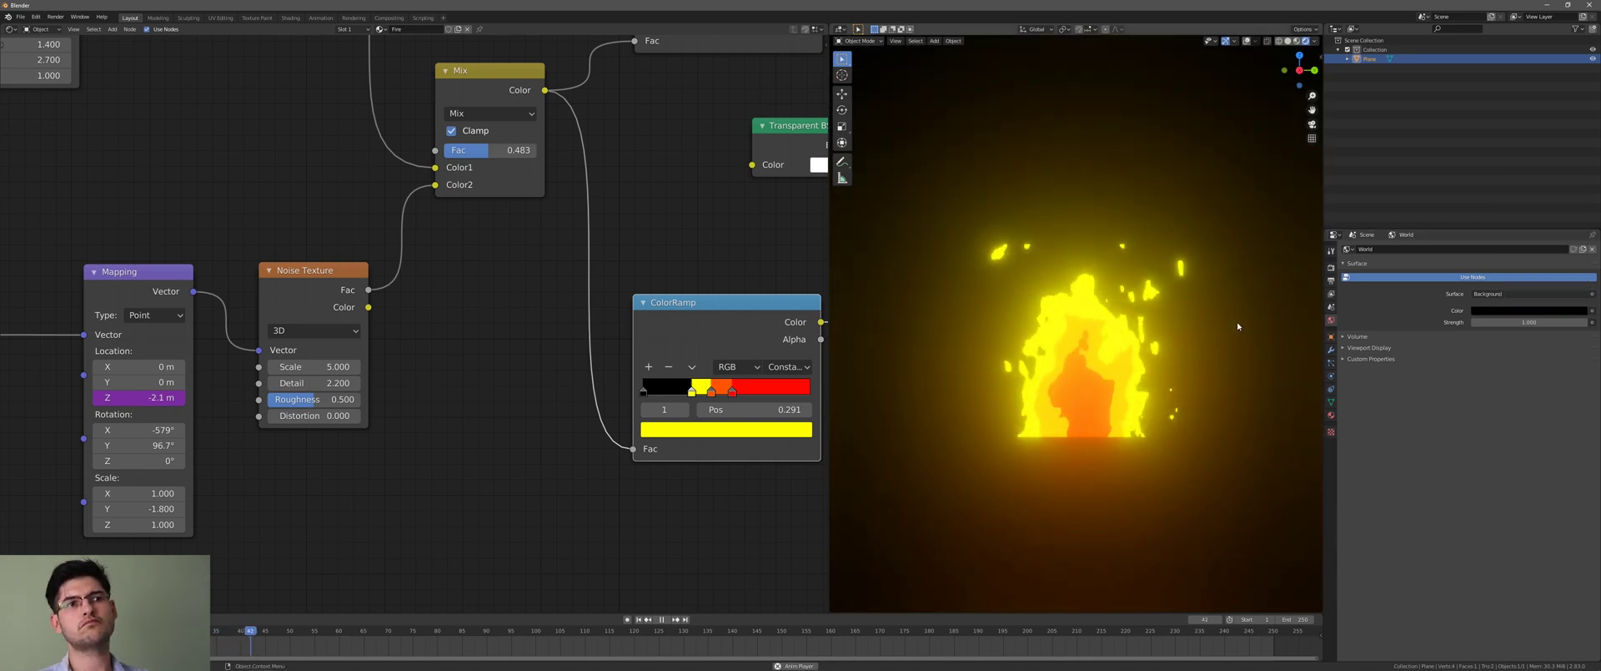
# - Set the factor of the Mix node that blends the gradient and noise to 0.475
pyautogui.moveTo(551, 275); pyautogui.dragTo(301, 297, button='middle')
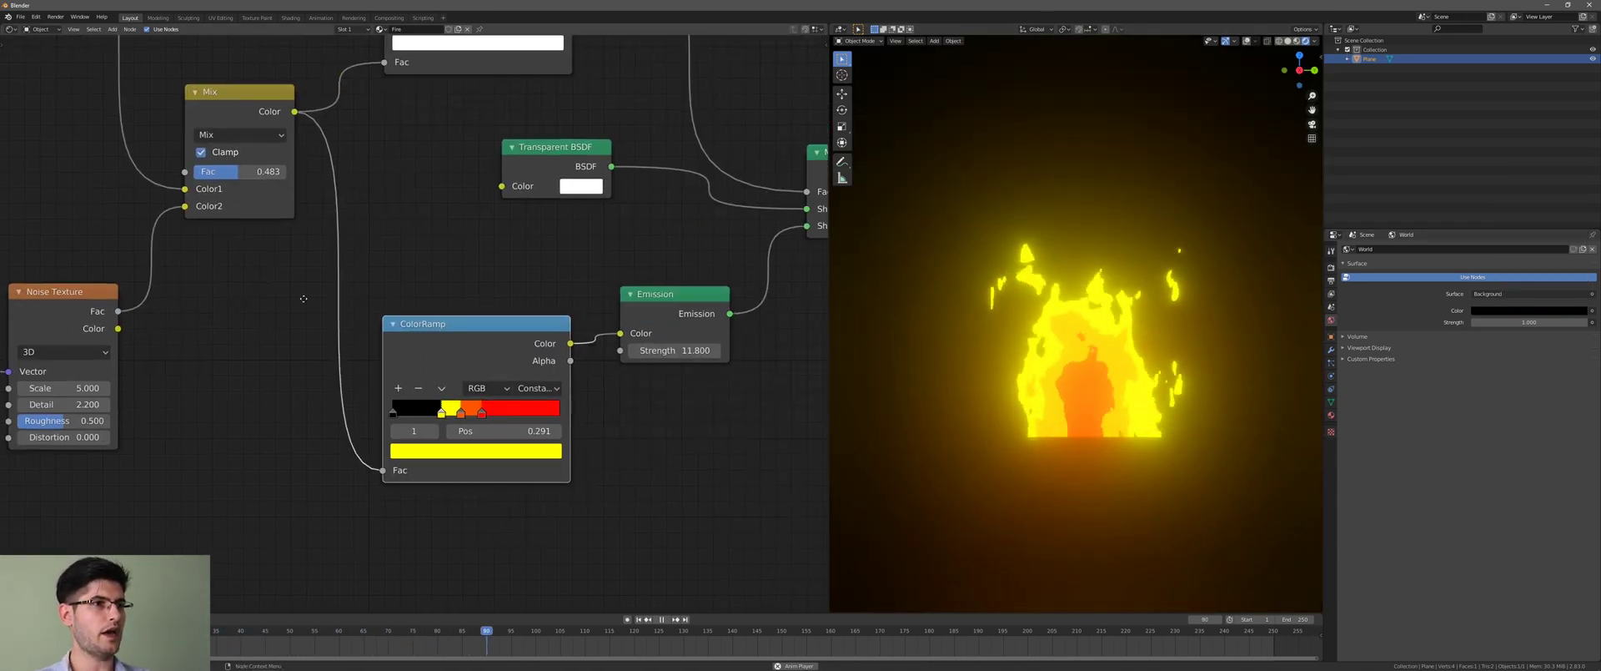
pyautogui.moveTo(319, 182); pyautogui.dragTo(311, 305, button='middle')
pyautogui.scroll(-1, 352, 334)
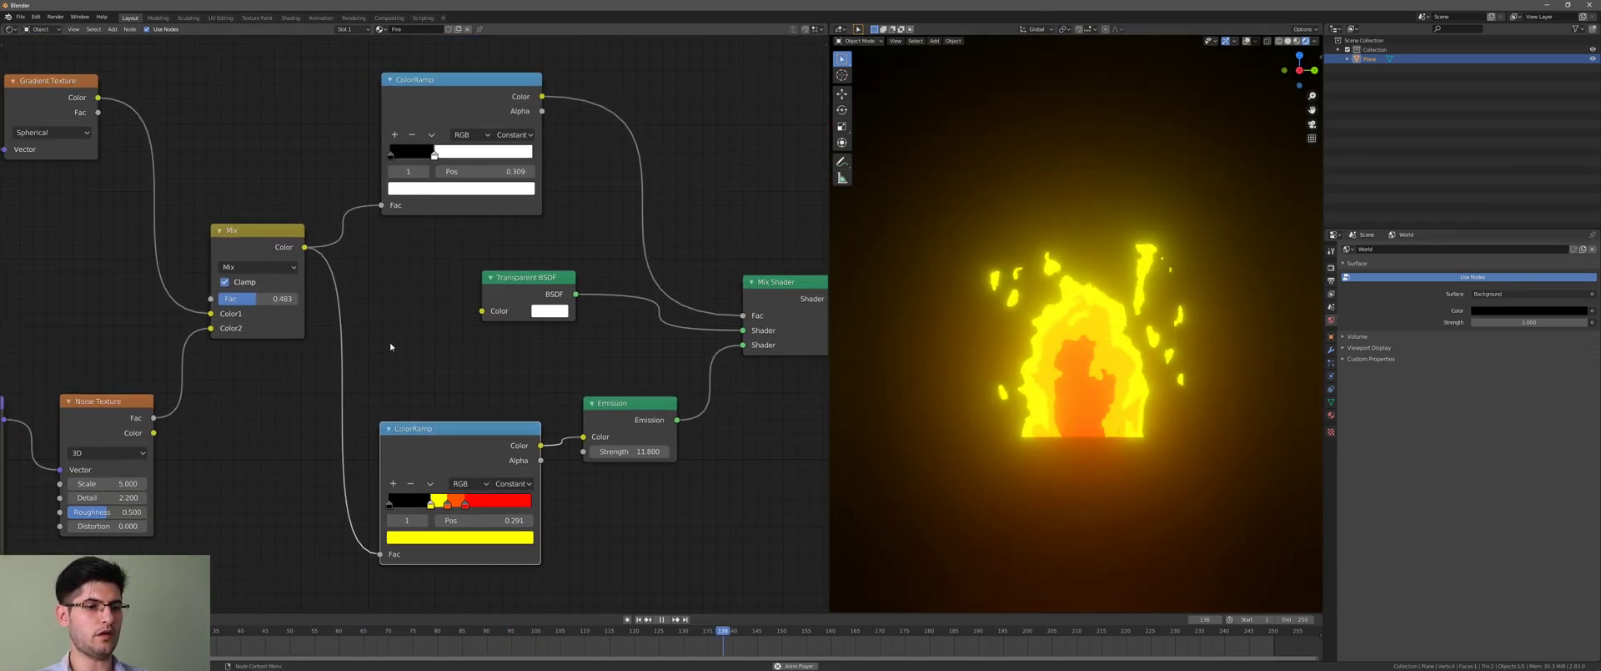
pyautogui.moveTo(302, 440); pyautogui.dragTo(445, 395, button='middle')
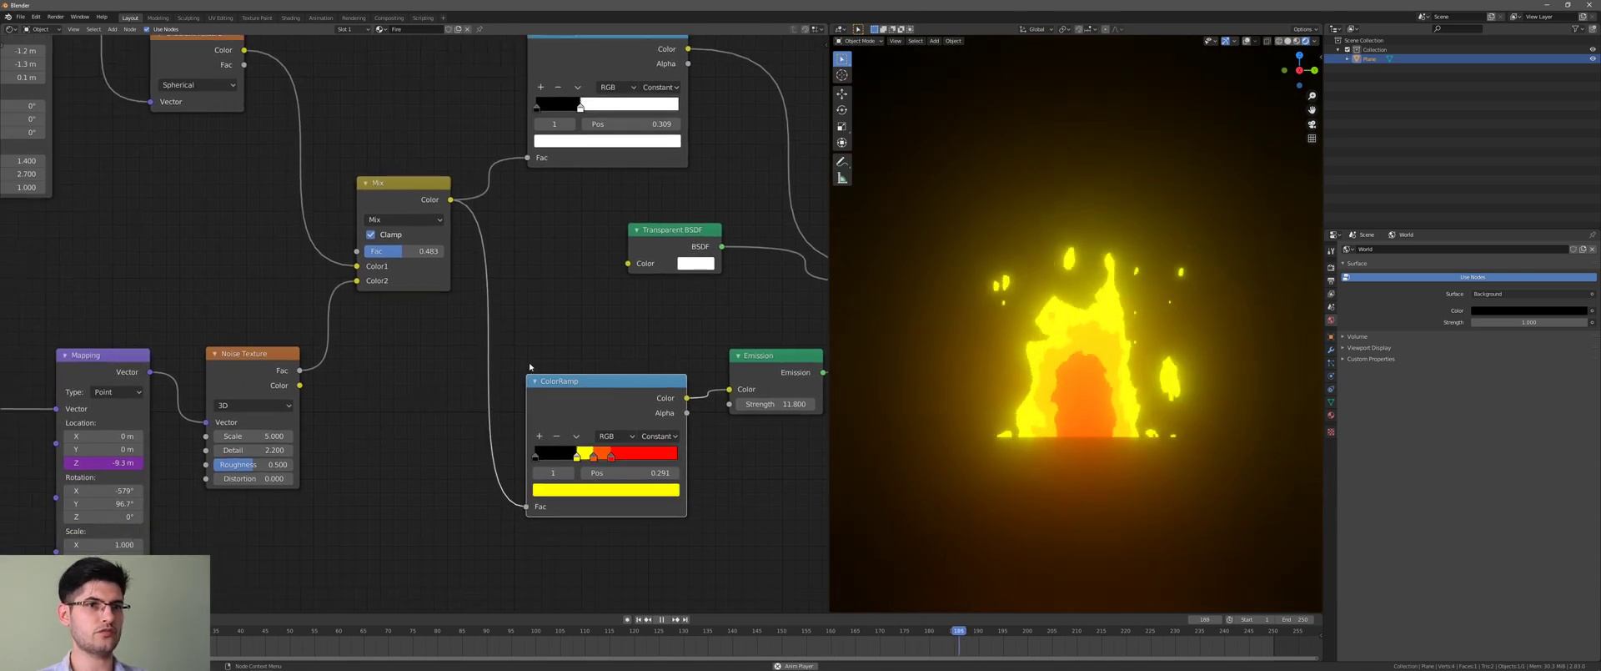
pyautogui.moveTo(581, 268); pyautogui.dragTo(402, 372, button='middle')
pyautogui.scroll(-1, 361, 365)
pyautogui.moveTo(262, 382); pyautogui.dragTo(263, 381)
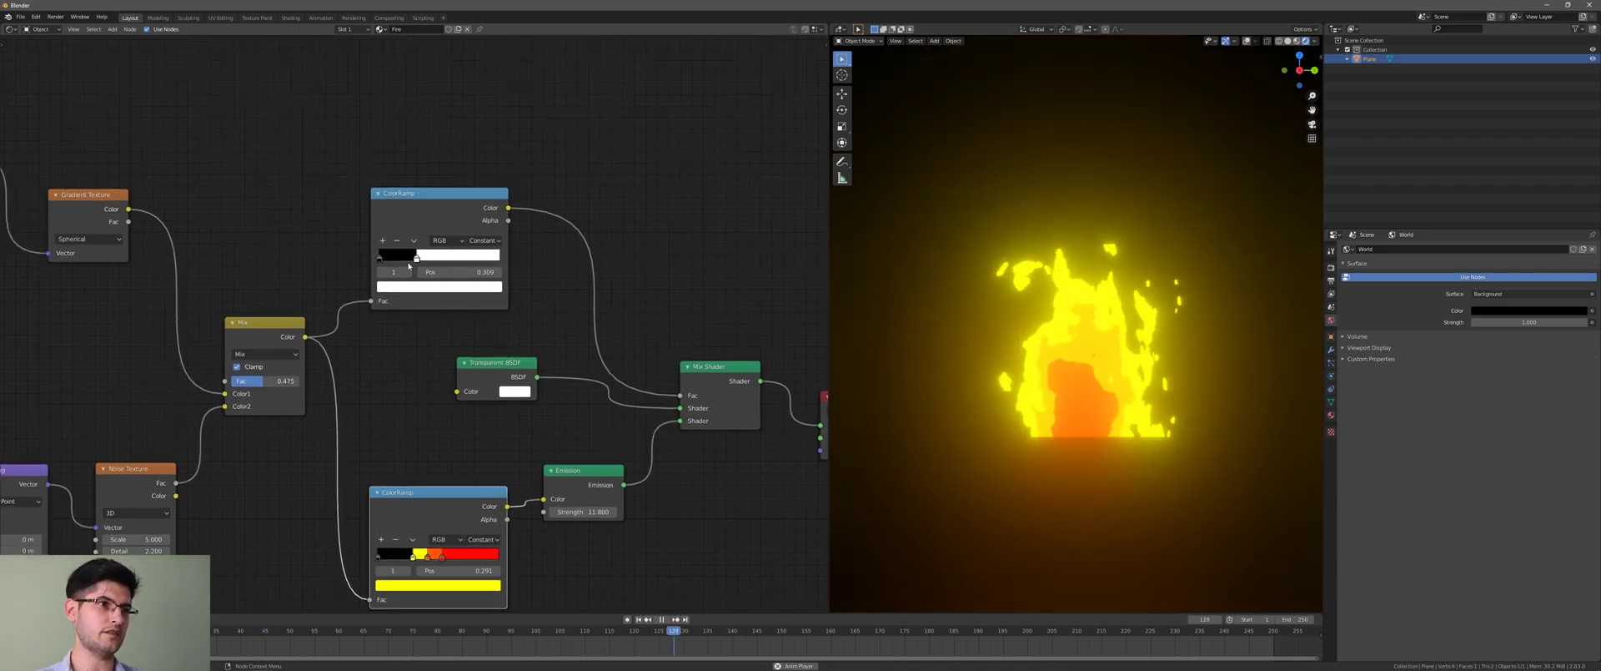
# - Move the upper ColorRamp's white stop to position 0.336, and set the Noise Texture's Scale to 7.2 and Detail to 3
pyautogui.click(380, 259)
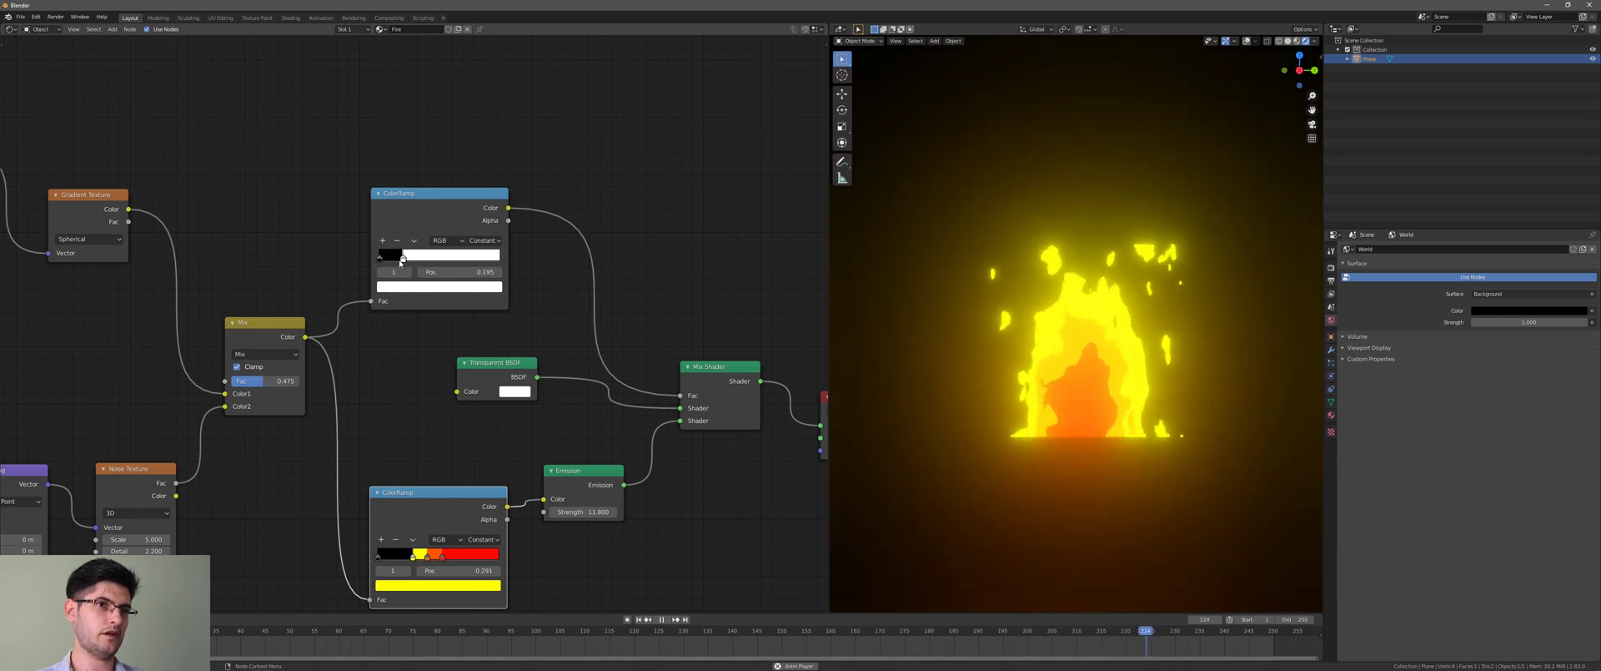
pyautogui.moveTo(392, 261); pyautogui.dragTo(418, 271)
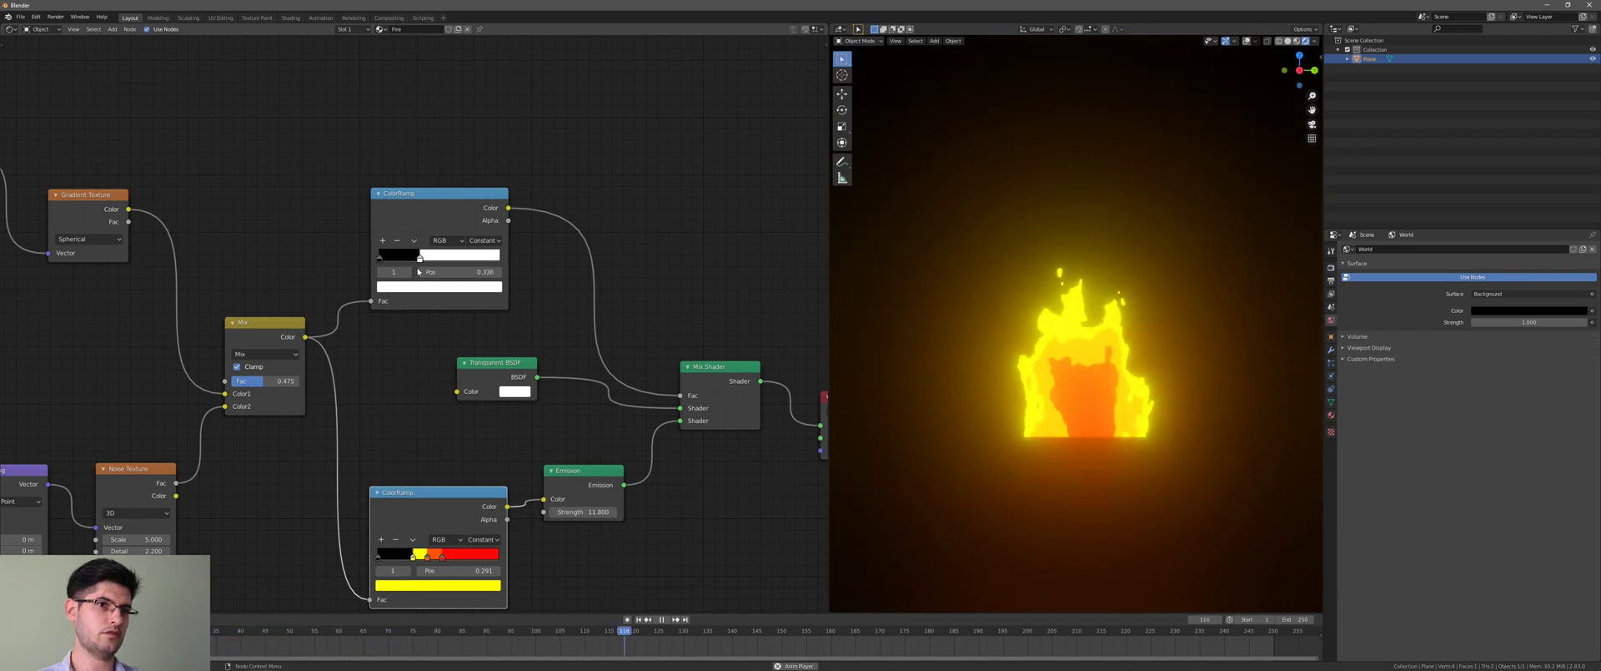
pyautogui.moveTo(113, 496); pyautogui.dragTo(450, 302, button='middle')
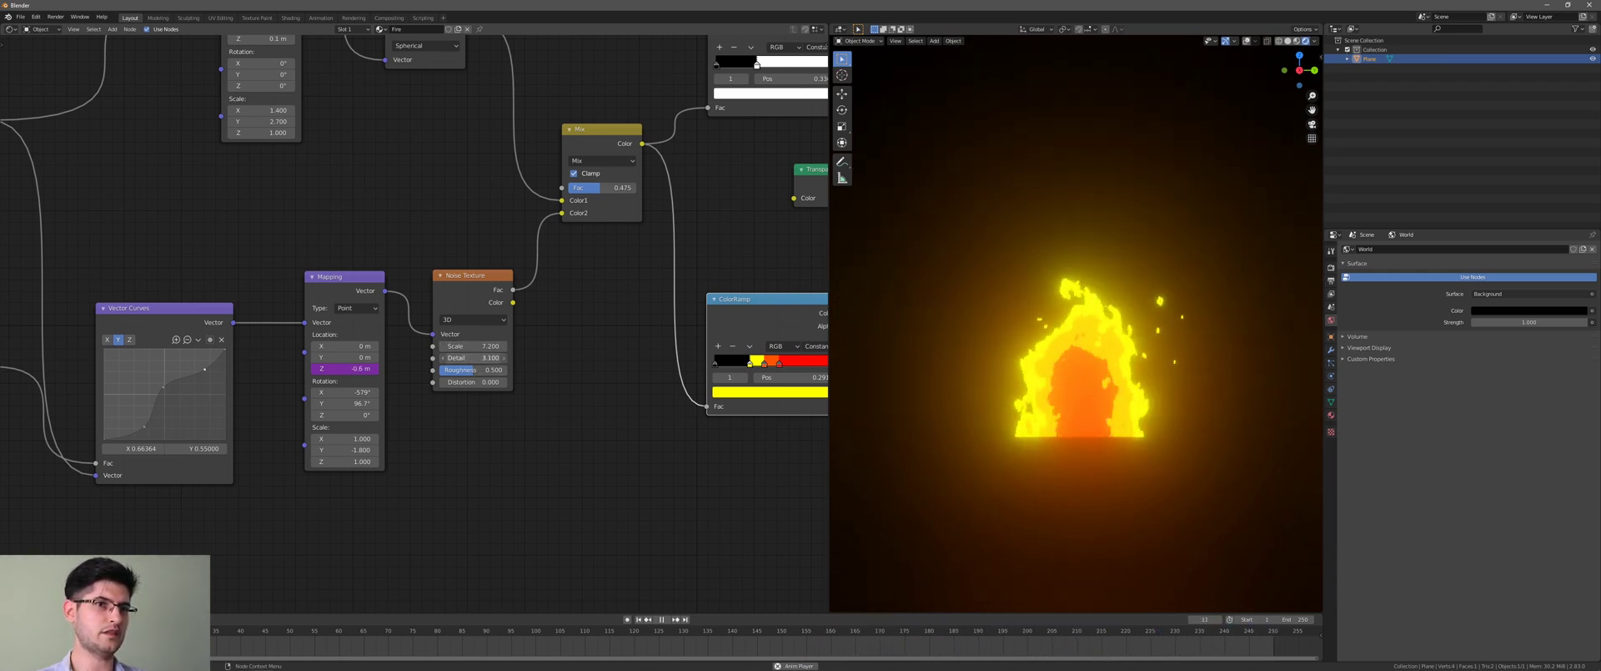
# - Set the upper Mapping node's X scale to 1.1, and try out other Z scale and X location values on it
pyautogui.moveTo(288, 158); pyautogui.dragTo(574, 527, button='middle')
pyautogui.moveTo(538, 454); pyautogui.dragTo(459, 258, button='middle')
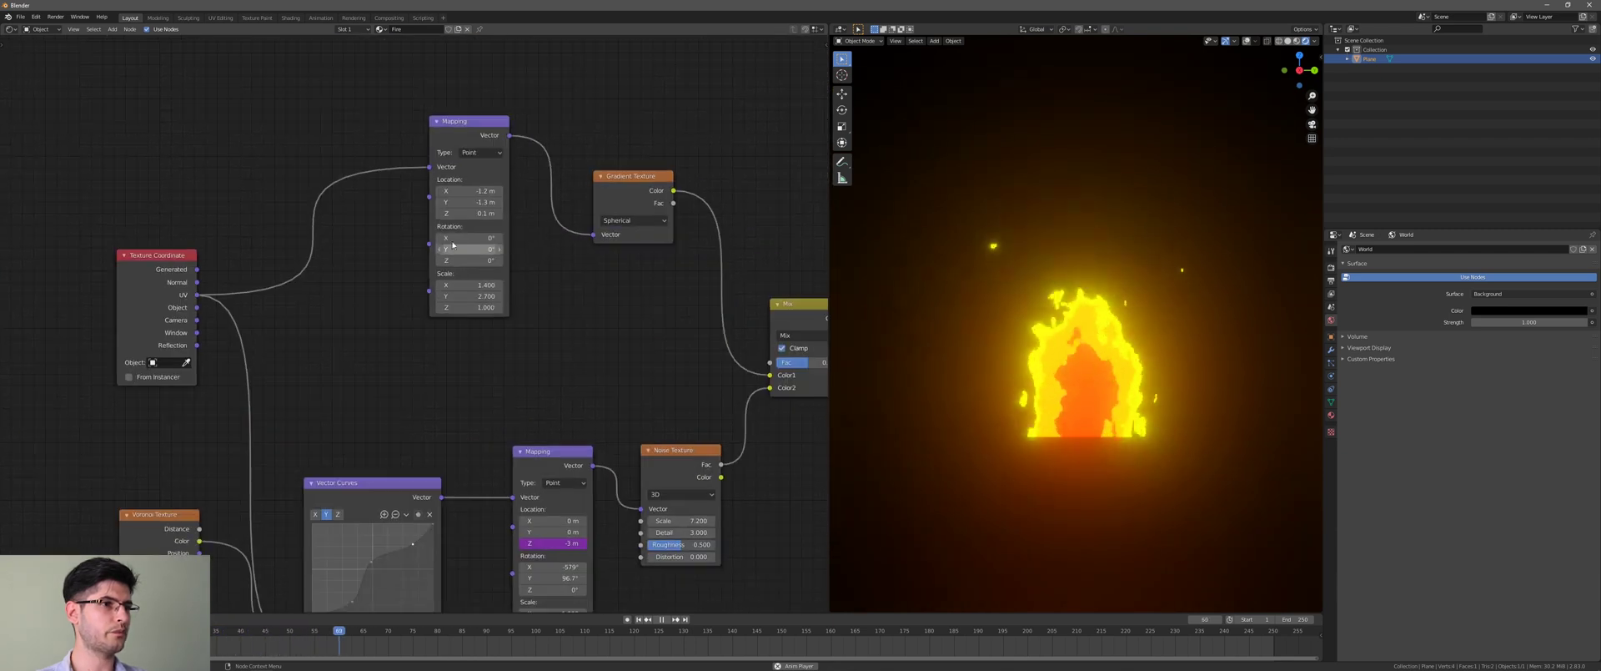
pyautogui.scroll(5, 465, 233)
pyautogui.press('BackSpace')
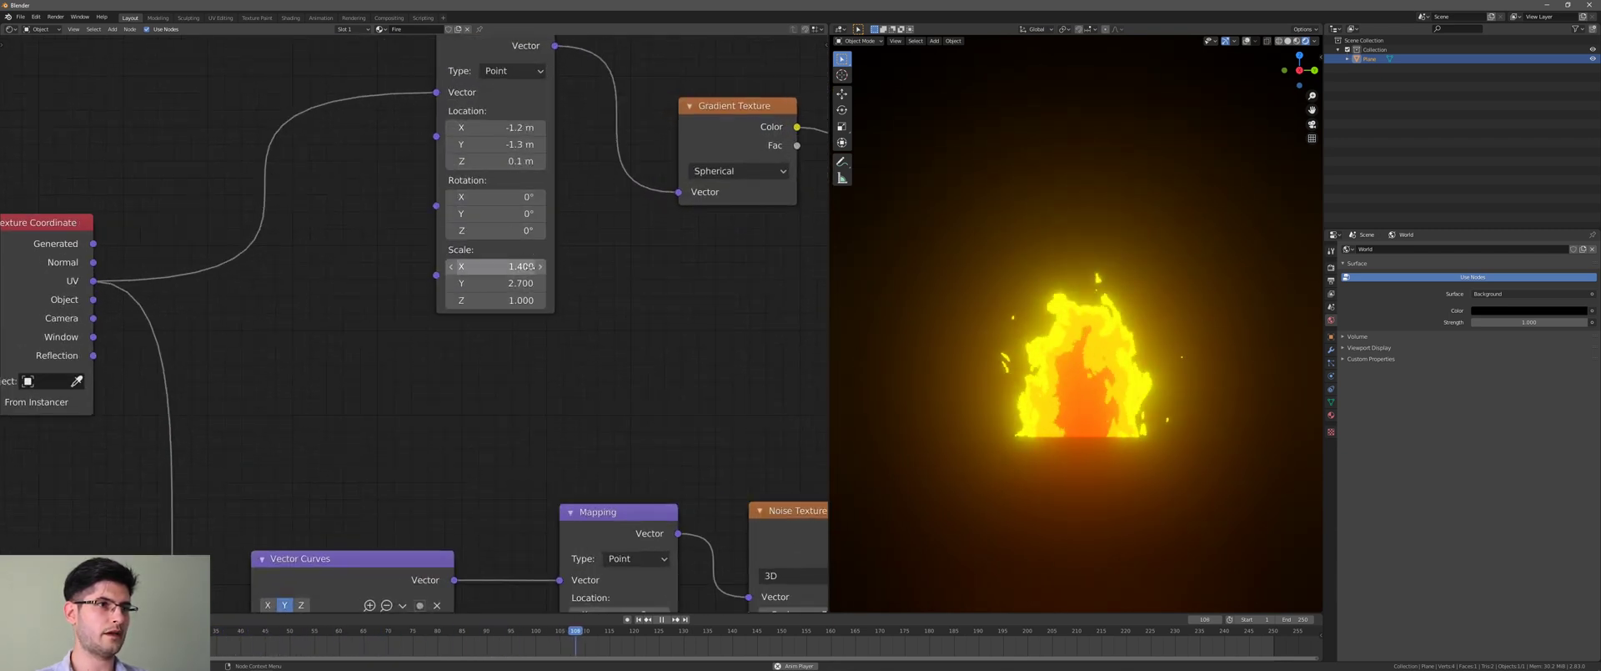
pyautogui.moveTo(495, 266); pyautogui.dragTo(490, 266)
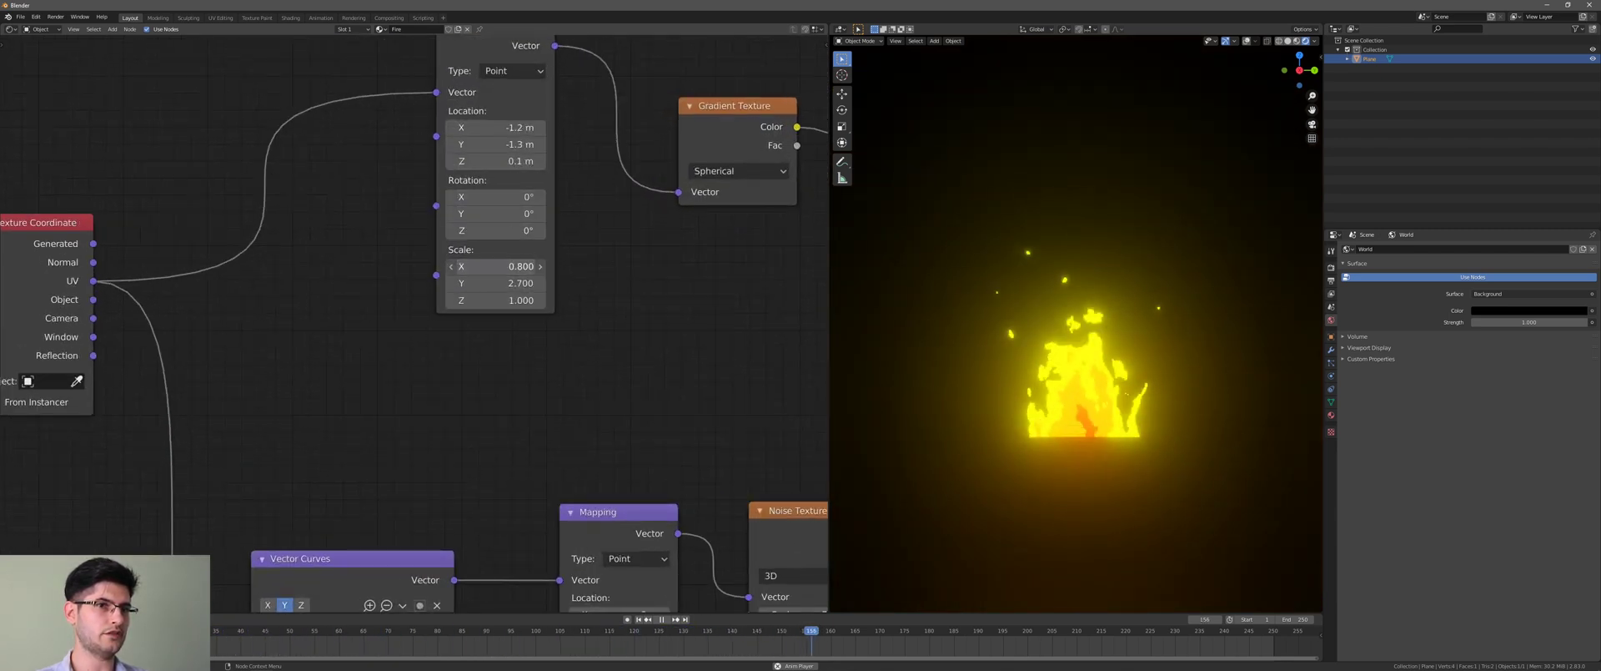
pyautogui.moveTo(500, 282); pyautogui.dragTo(529, 301)
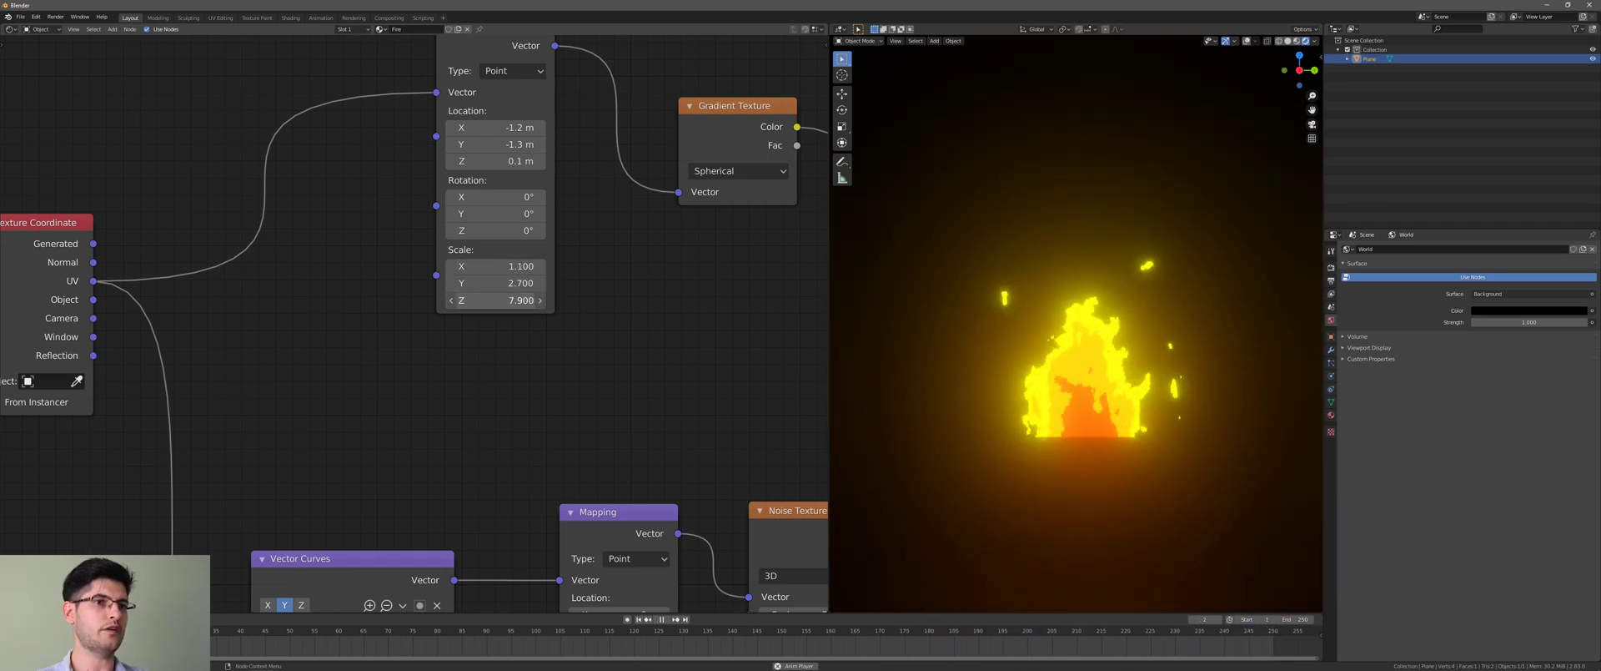
pyautogui.moveTo(346, 349); pyautogui.dragTo(351, 522, button='middle')
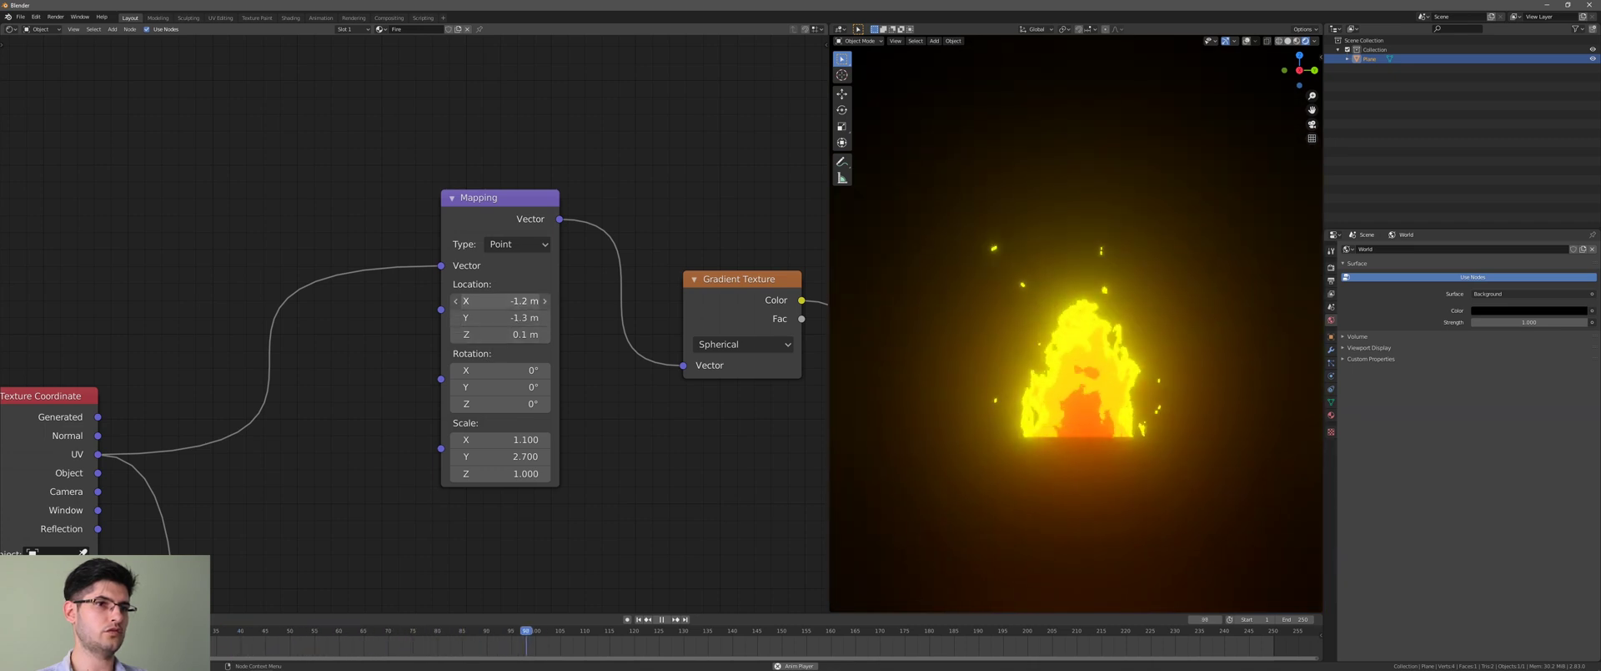
pyautogui.moveTo(501, 300); pyautogui.dragTo(453, 334)
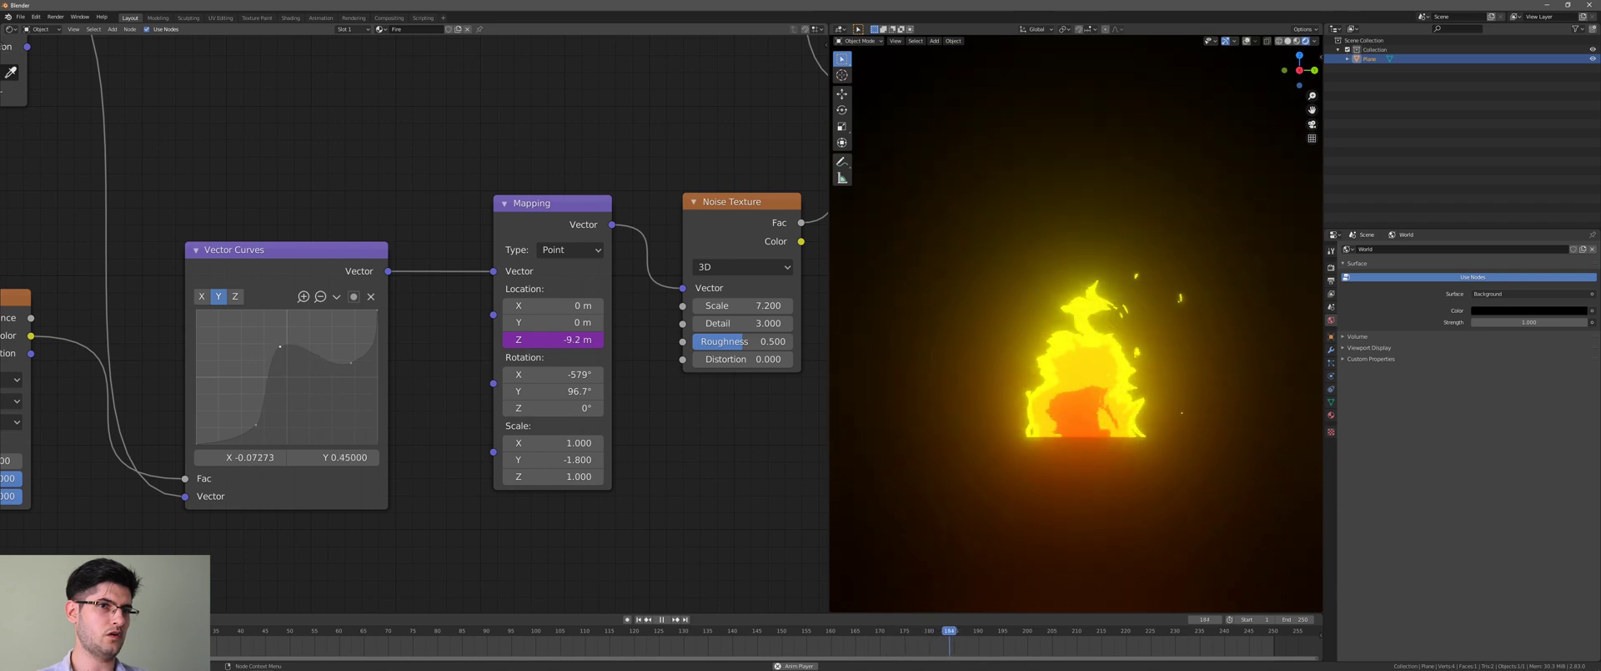
# - Try reshaping the Y curve of the Vector Curves node by moving its control points
pyautogui.moveTo(350, 362); pyautogui.dragTo(345, 346)
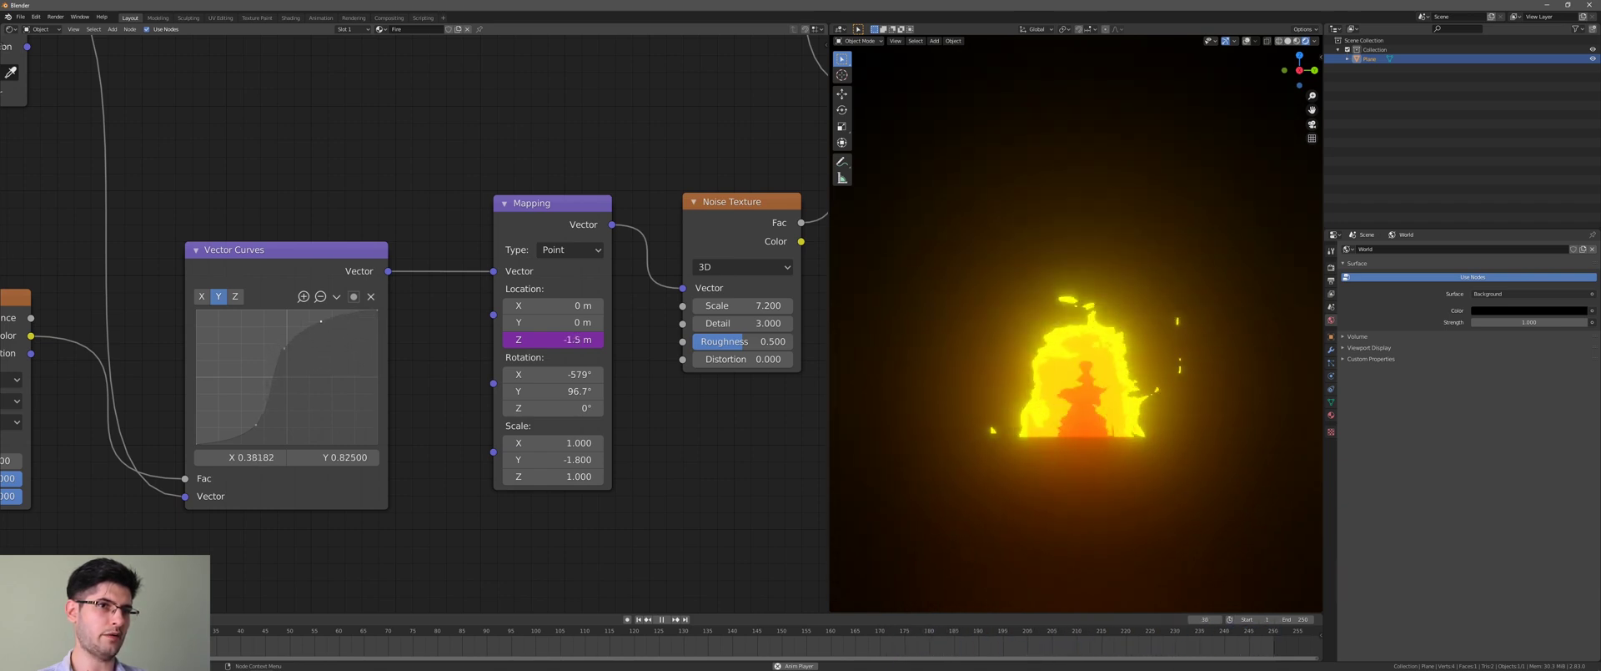
pyautogui.moveTo(313, 325); pyautogui.dragTo(361, 357)
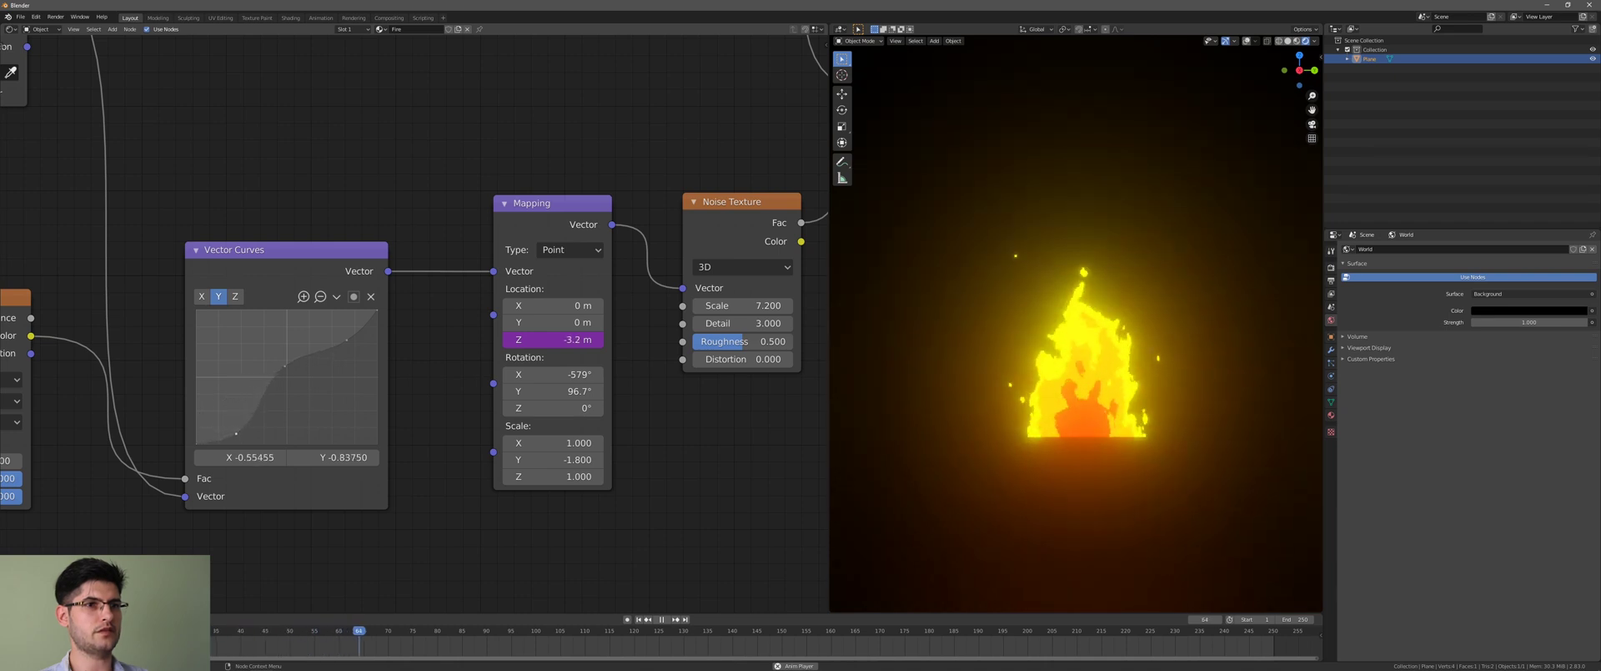
# - Rotate the lower Mapping node to -580° on X and 108° on Y, and set the Noise Texture's Detail to 1.7 and Distortion to -0.8
pyautogui.moveTo(473, 405); pyautogui.dragTo(365, 404, button='middle')
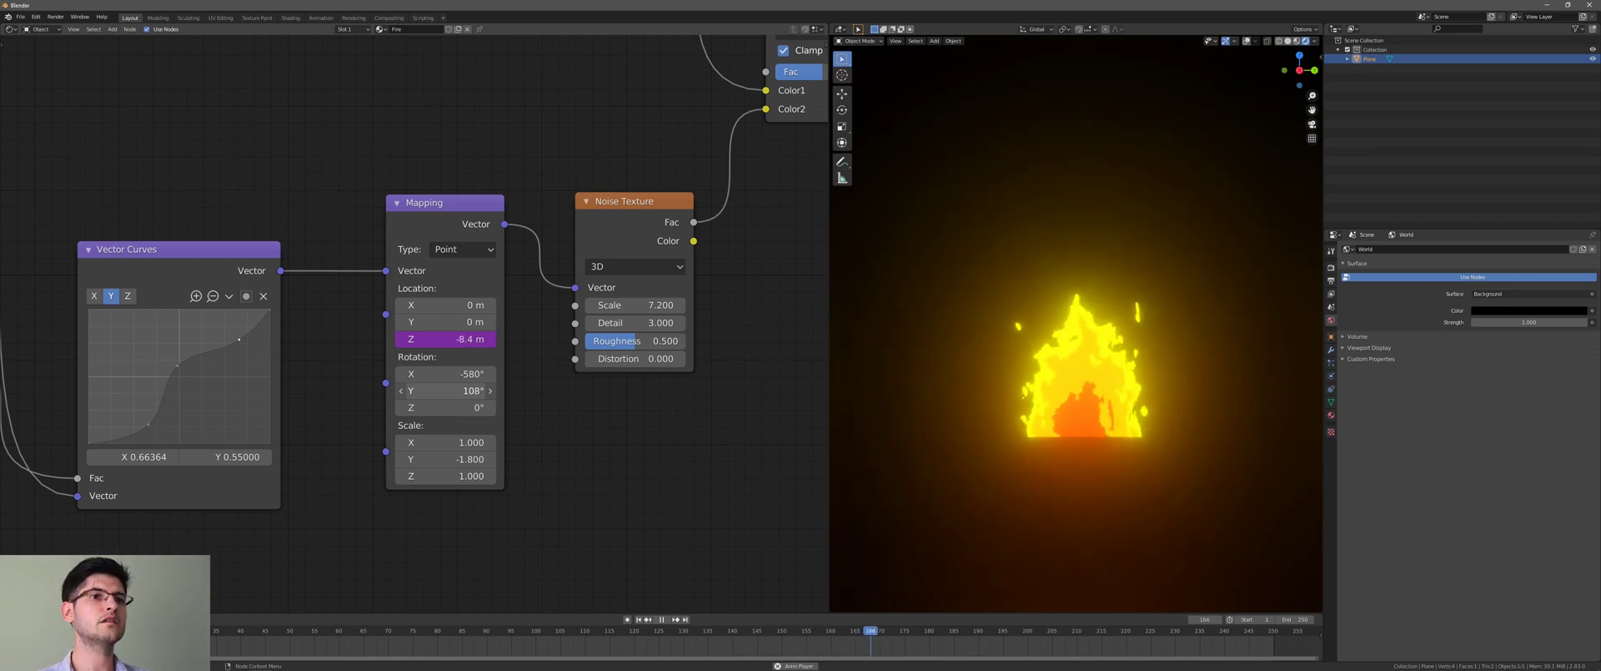
pyautogui.moveTo(620, 449); pyautogui.dragTo(591, 502, button='middle')
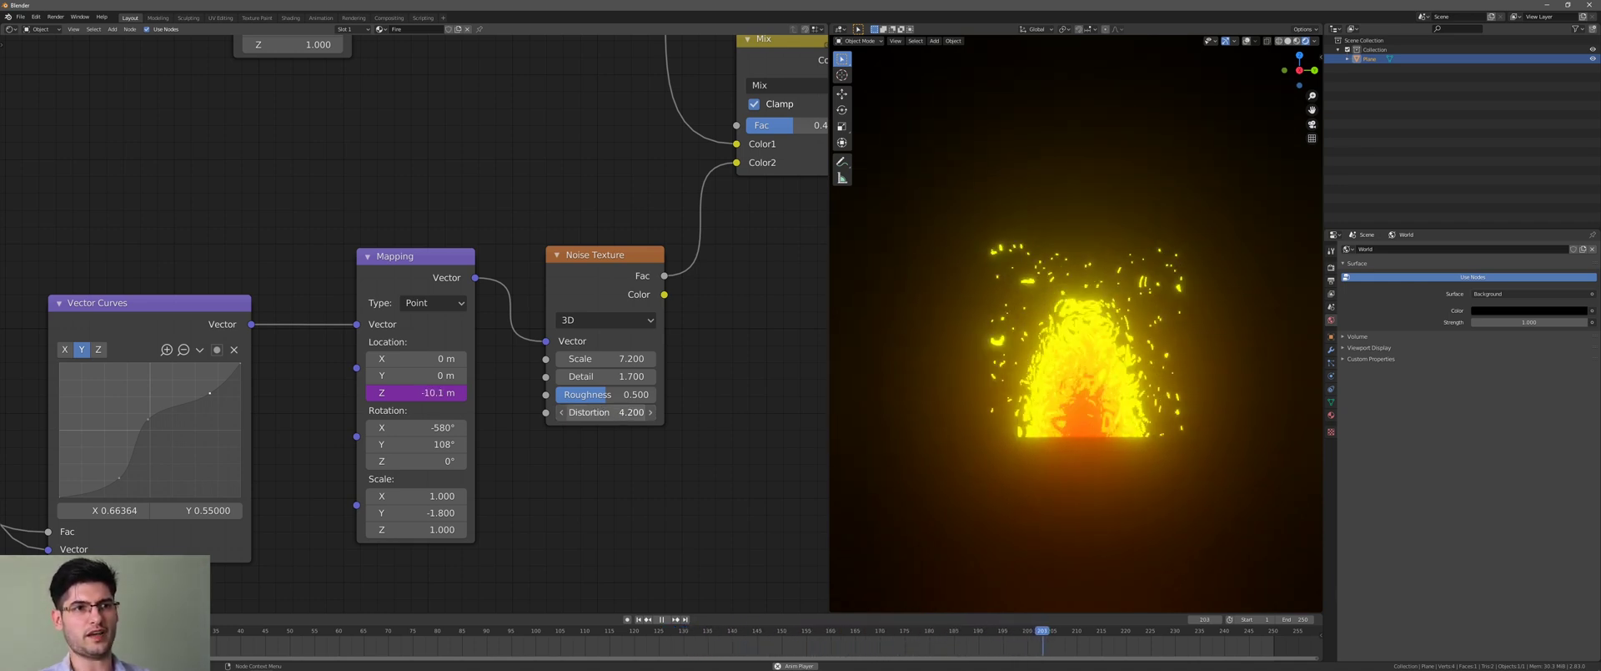
pyautogui.moveTo(613, 413); pyautogui.dragTo(557, 413)
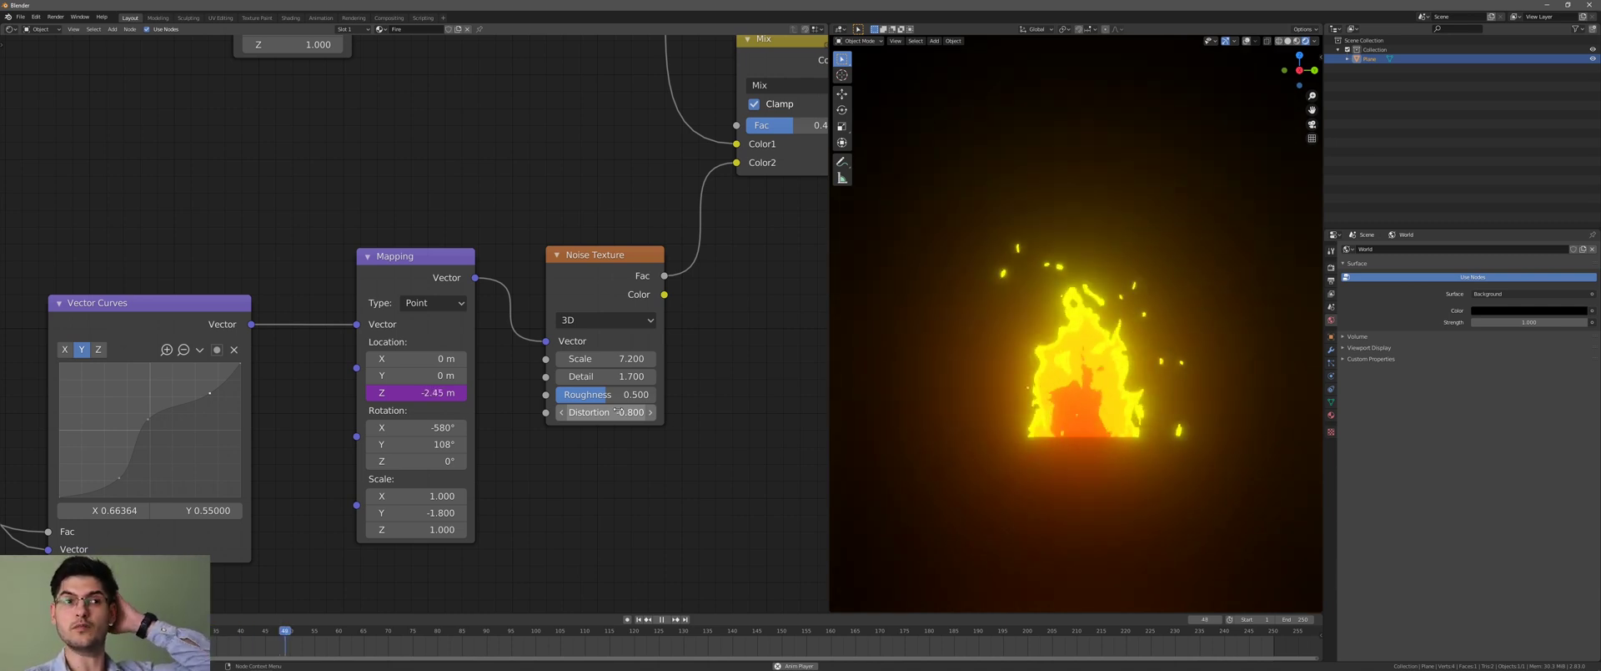
pyautogui.moveTo(684, 392); pyautogui.dragTo(480, 442, button='middle')
pyautogui.scroll(-1, 665, 436)
pyautogui.scroll(-2, 564, 414)
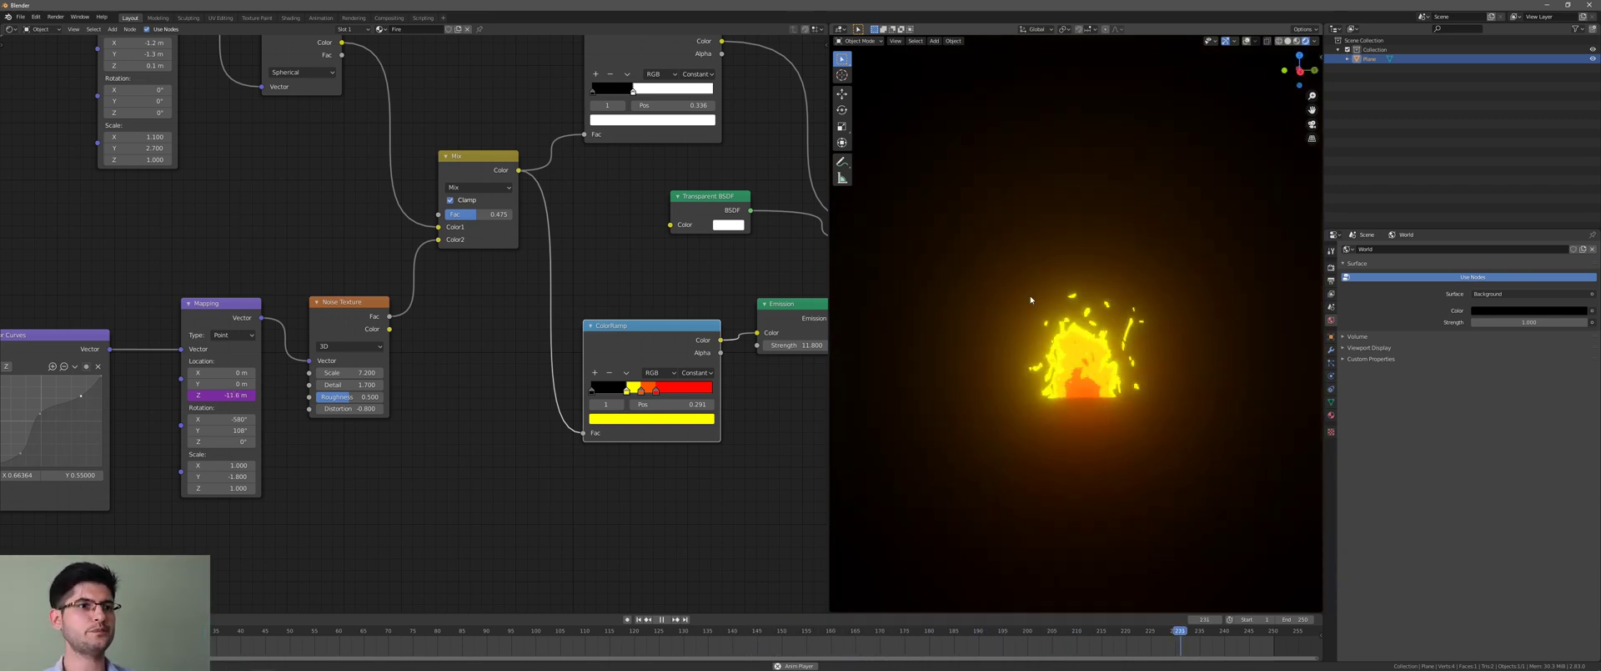
pyautogui.moveTo(767, 178); pyautogui.dragTo(490, 251, button='middle')
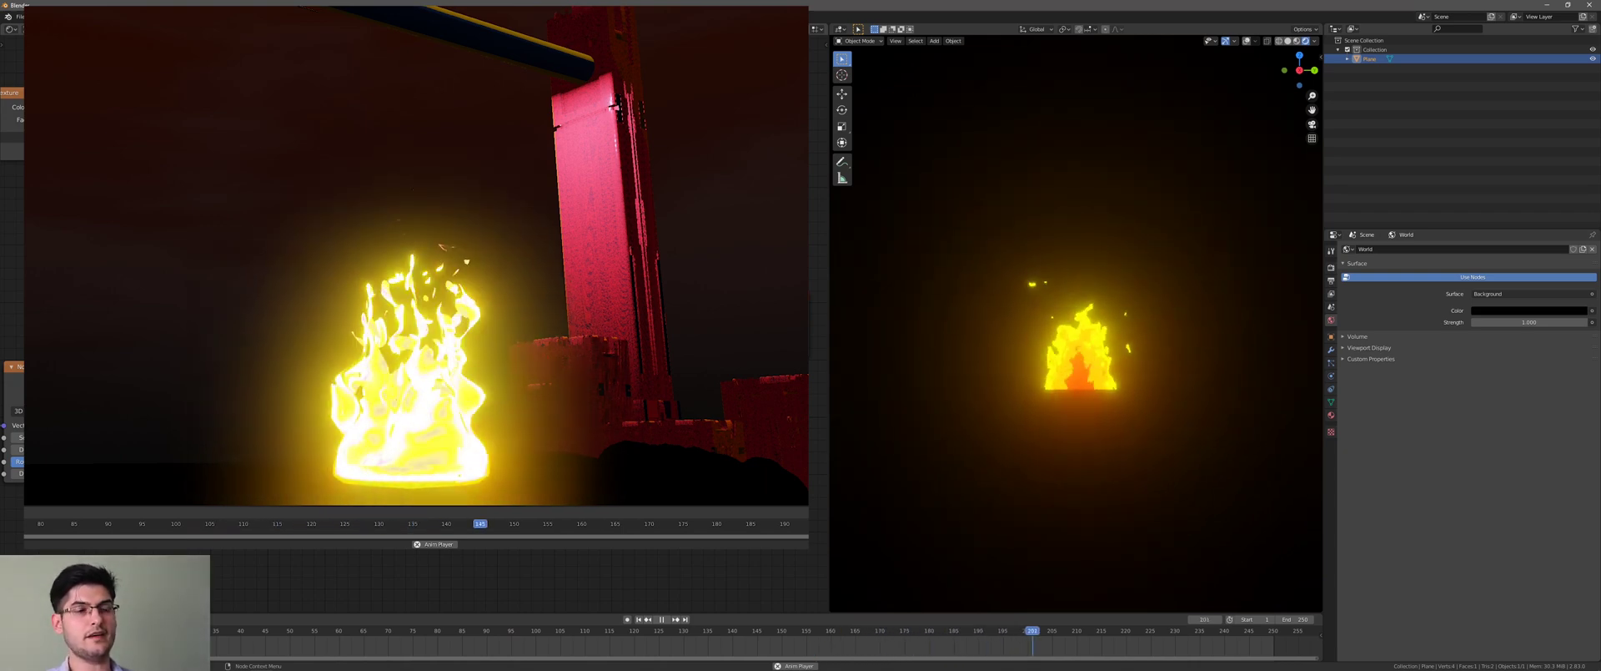
pyautogui.press('Escape')
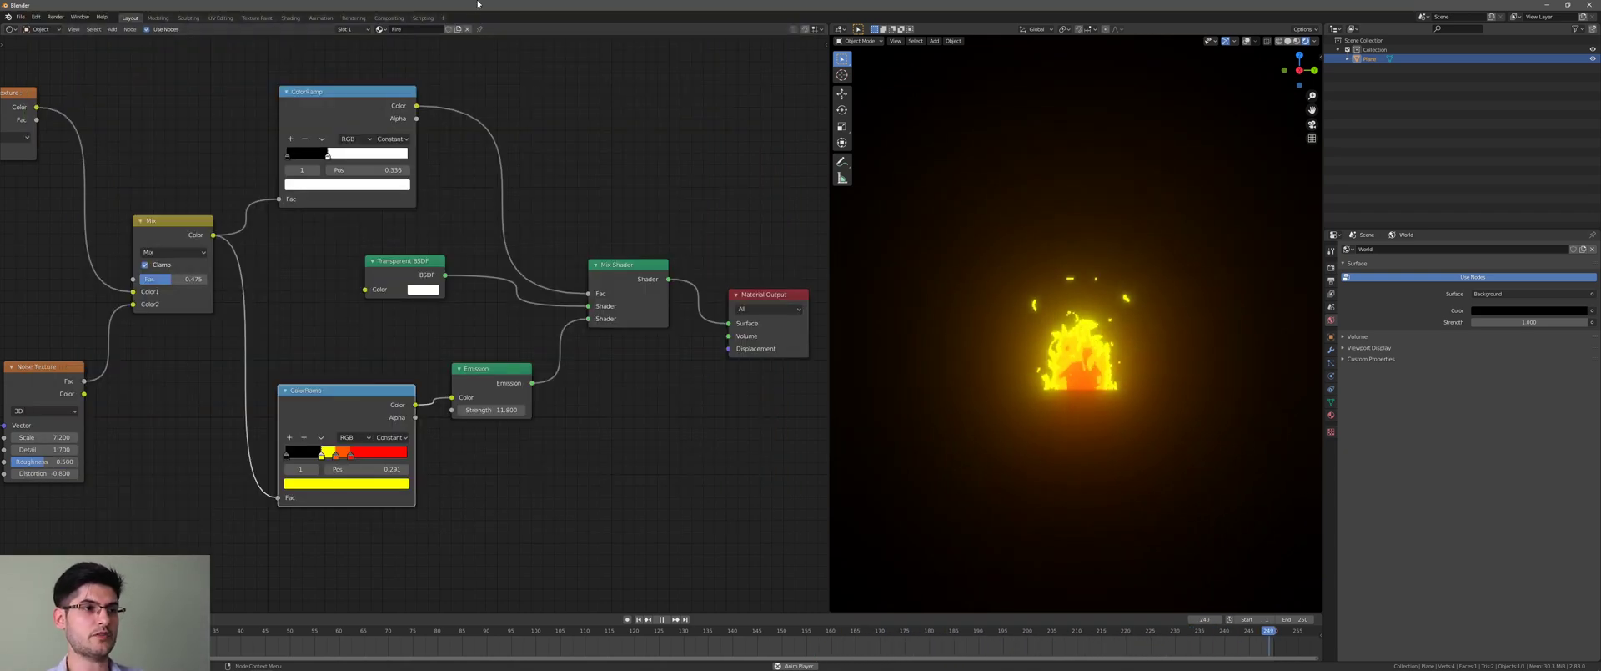
# - Widen the node editor over the 3D viewport and fit the complete fire node tree in view to review it
pyautogui.scroll(-2, 454, 358)
pyautogui.scroll(-2, 647, 336)
pyautogui.moveTo(507, 337); pyautogui.dragTo(617, 327, button='middle')
pyautogui.scroll(1, 663, 340)
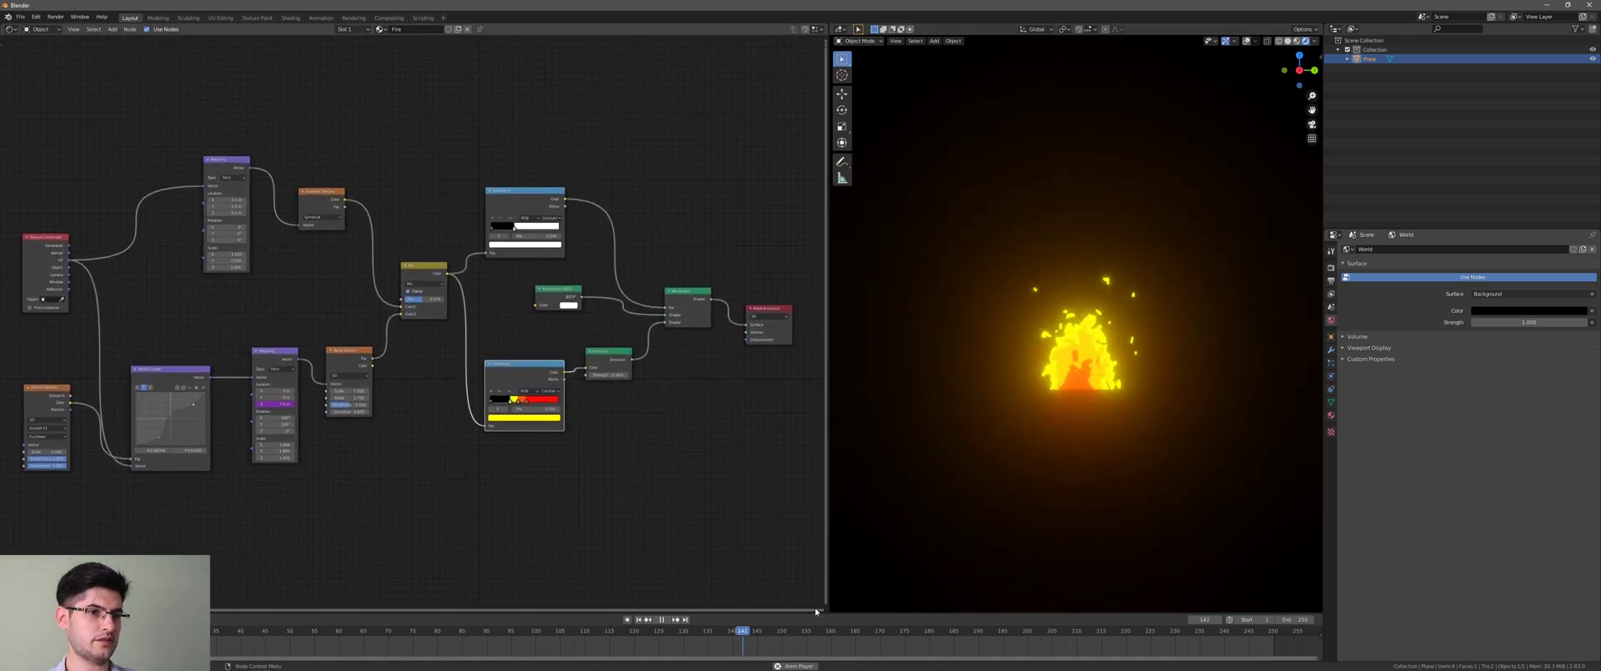
pyautogui.moveTo(823, 610); pyautogui.dragTo(958, 600)
pyautogui.press('Home')
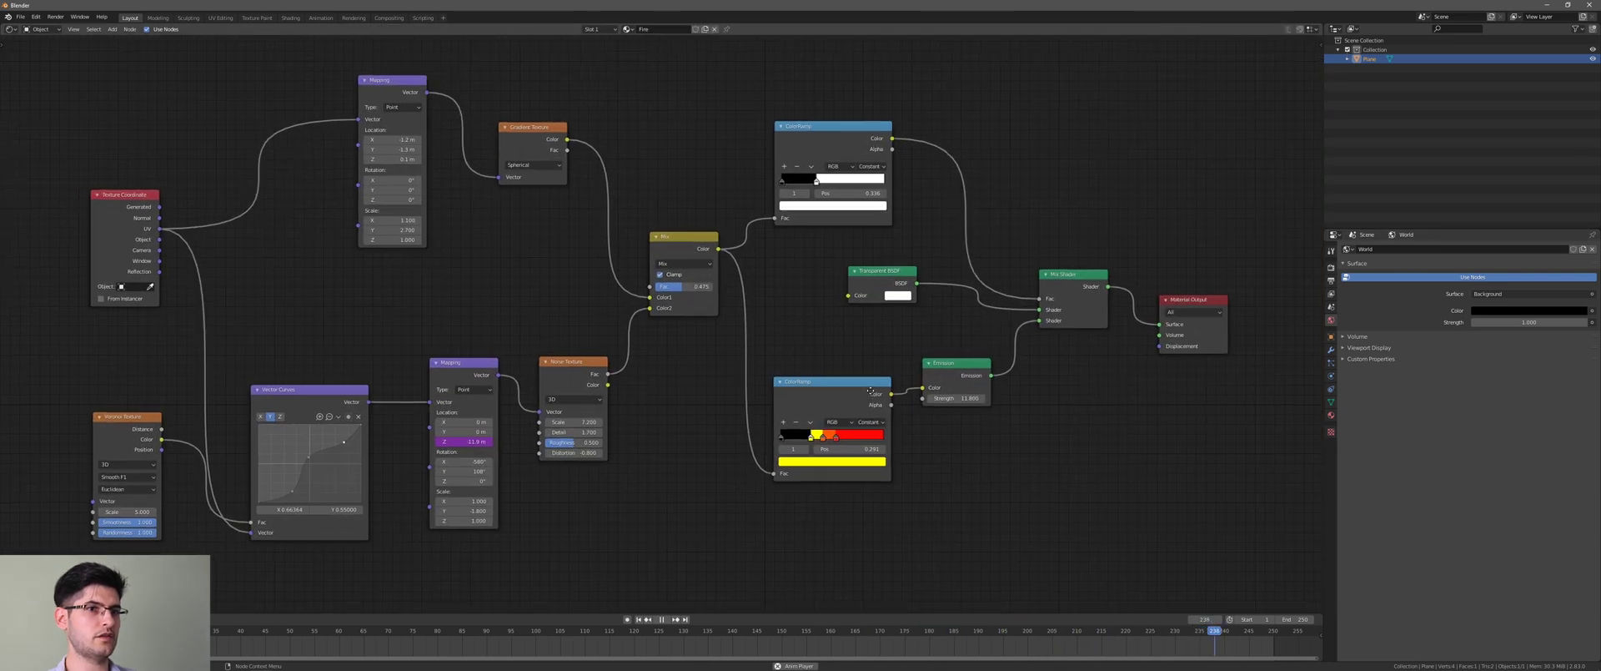